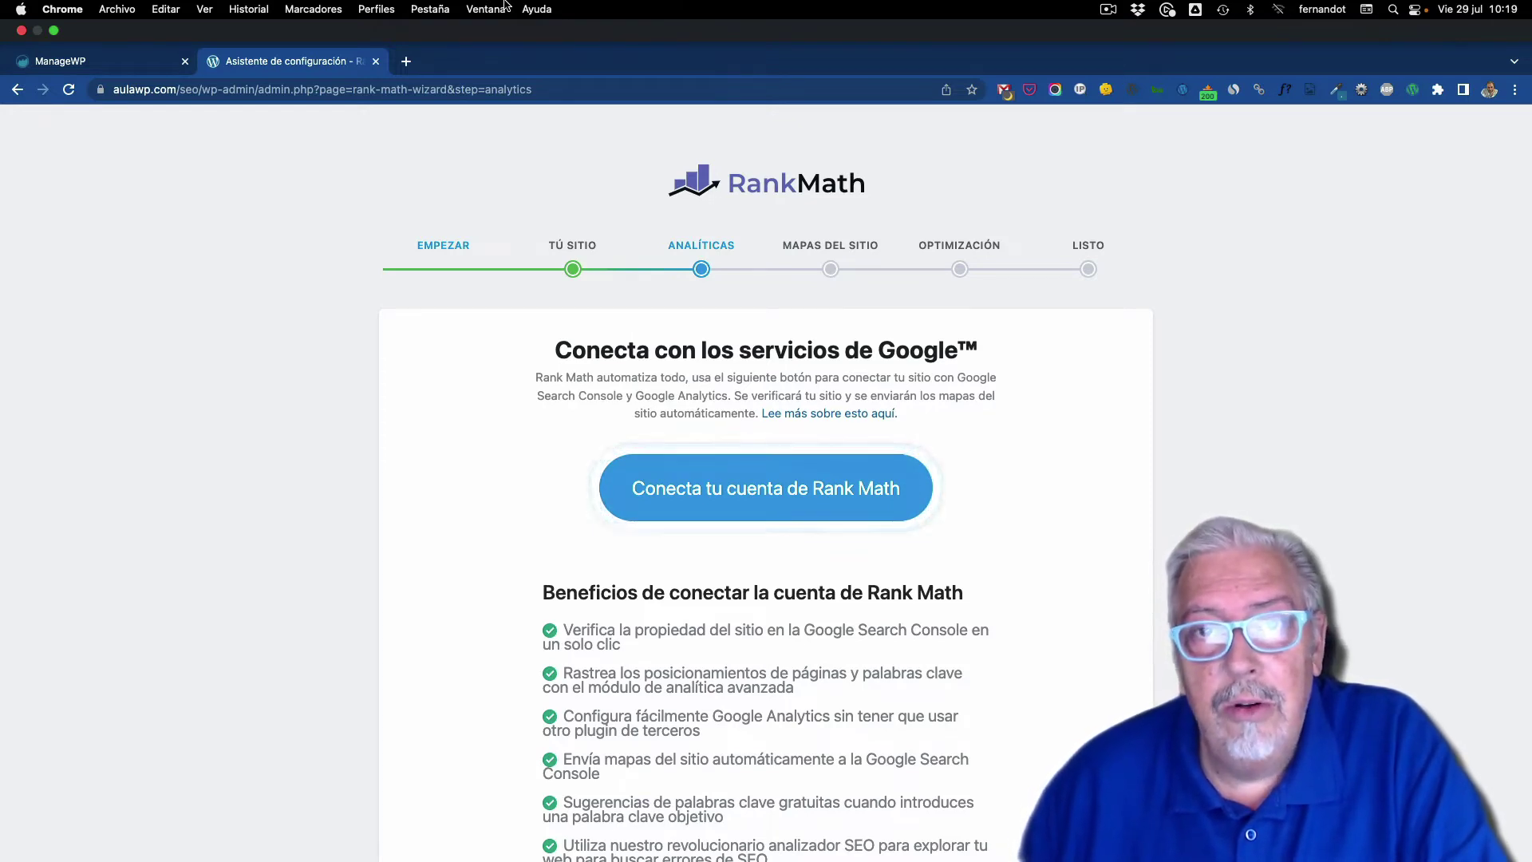
scroll(522, 297, down, 5)
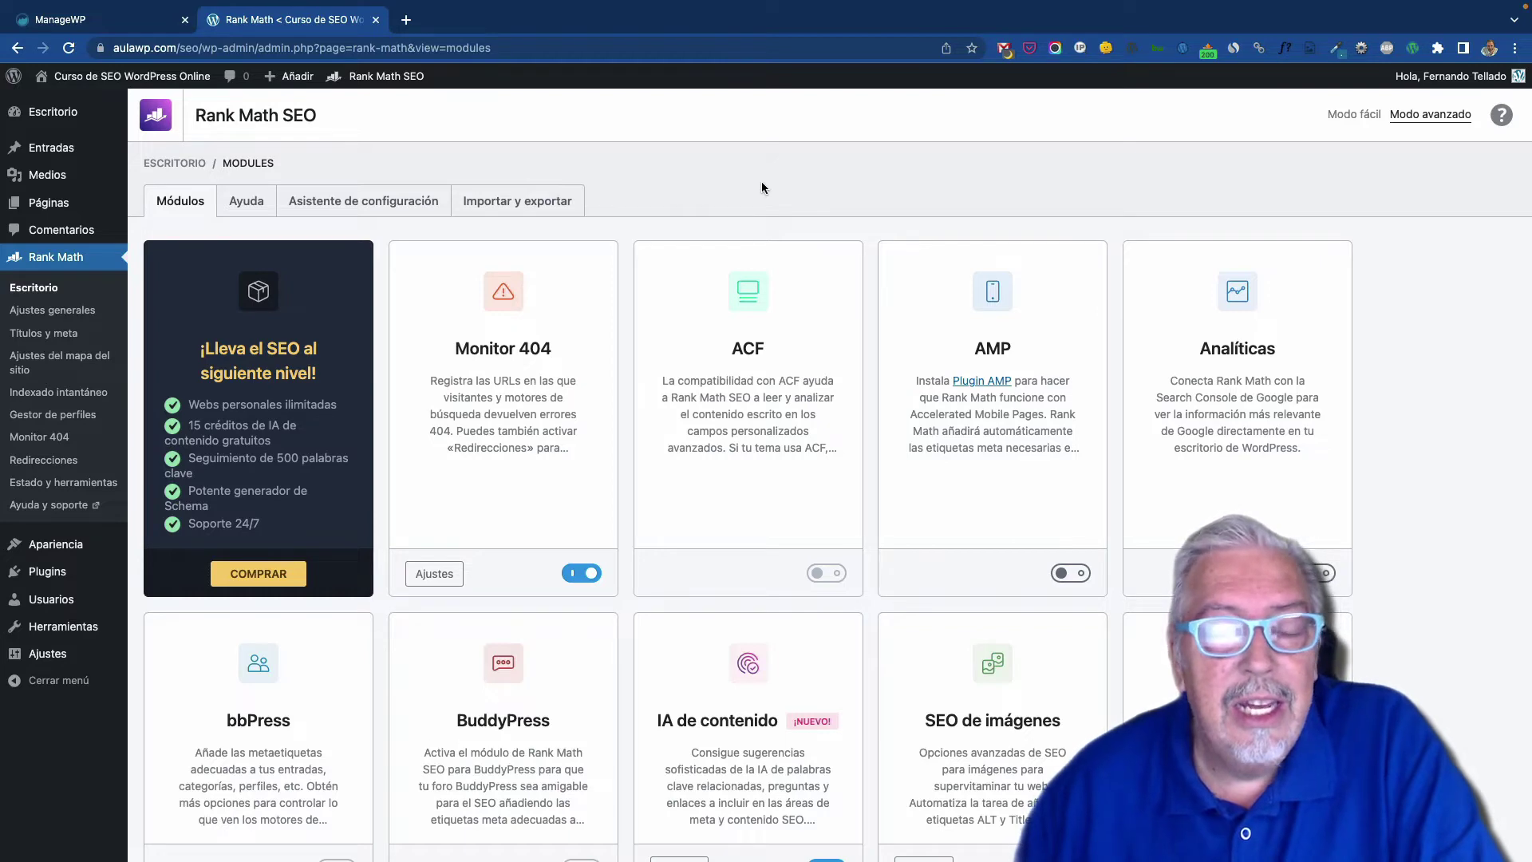
Step: Disable the IA de contenido module in the Rank Math modules list
scroll(763, 185, down, 1)
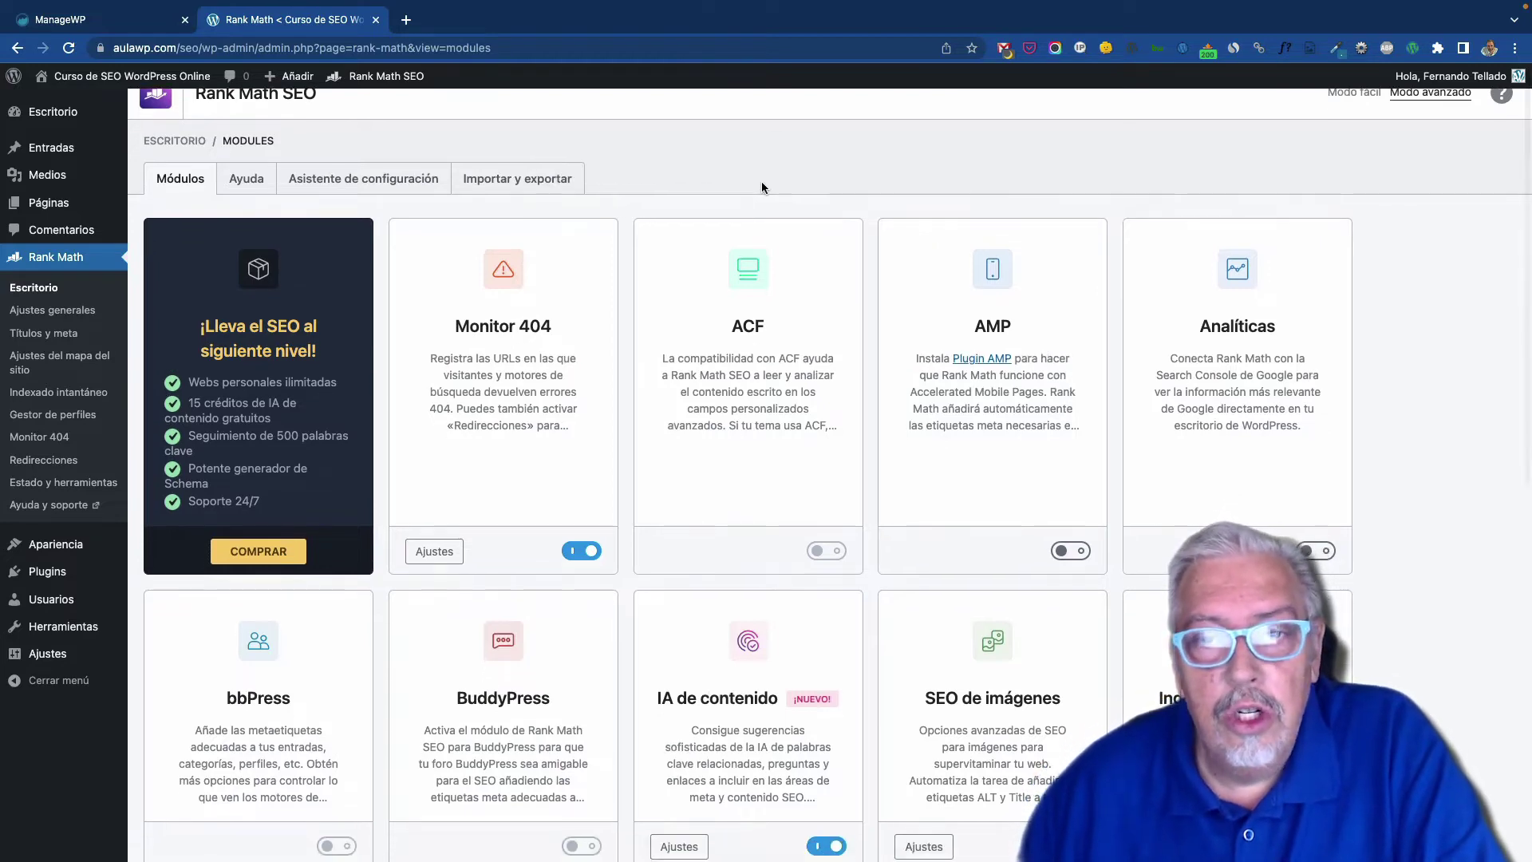
scroll(761, 181, down, 1)
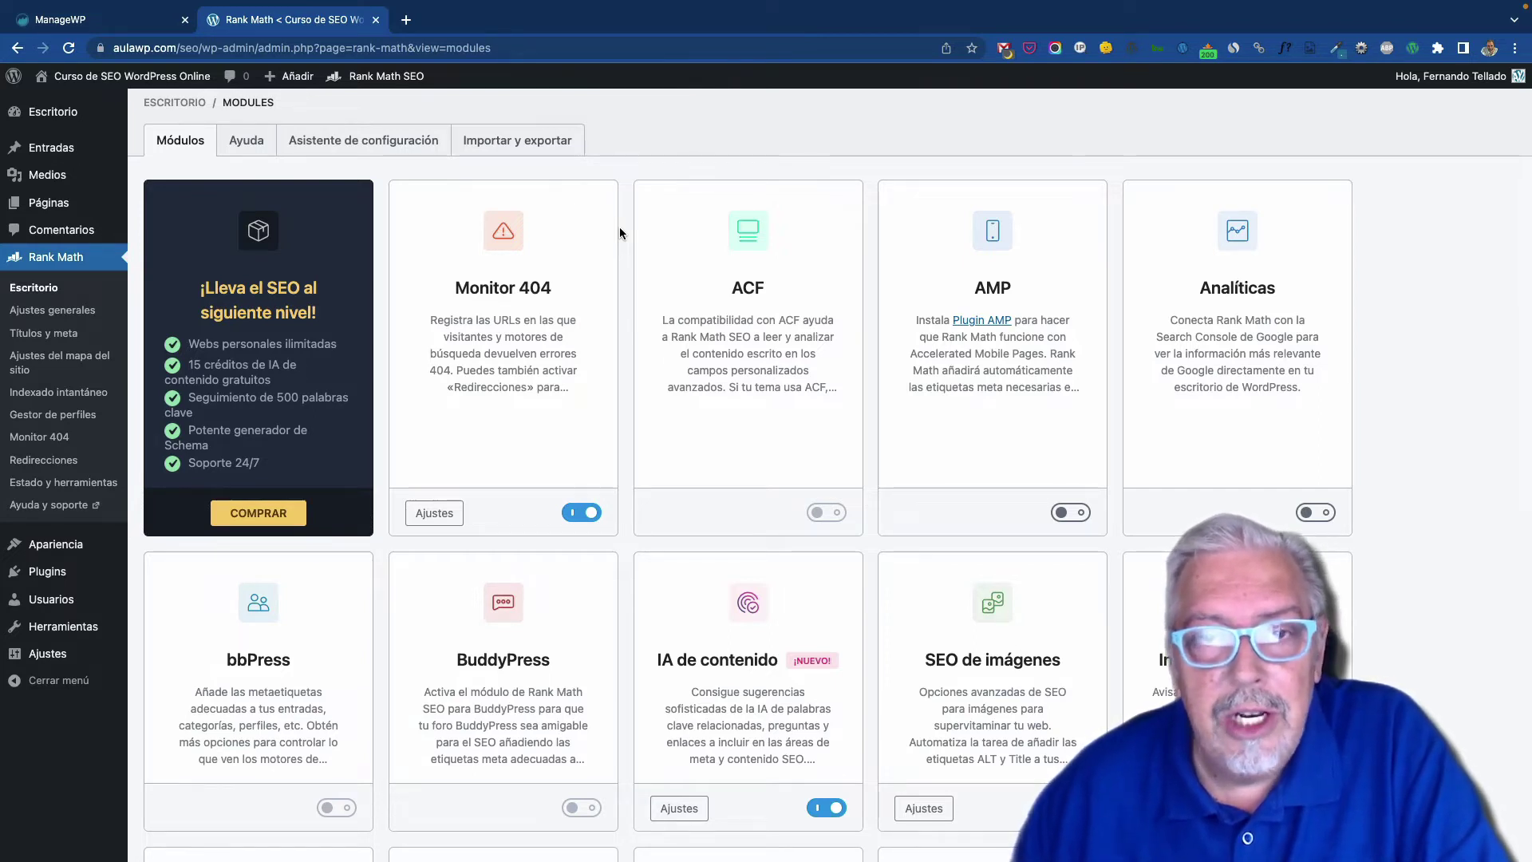
scroll(620, 226, down, 1)
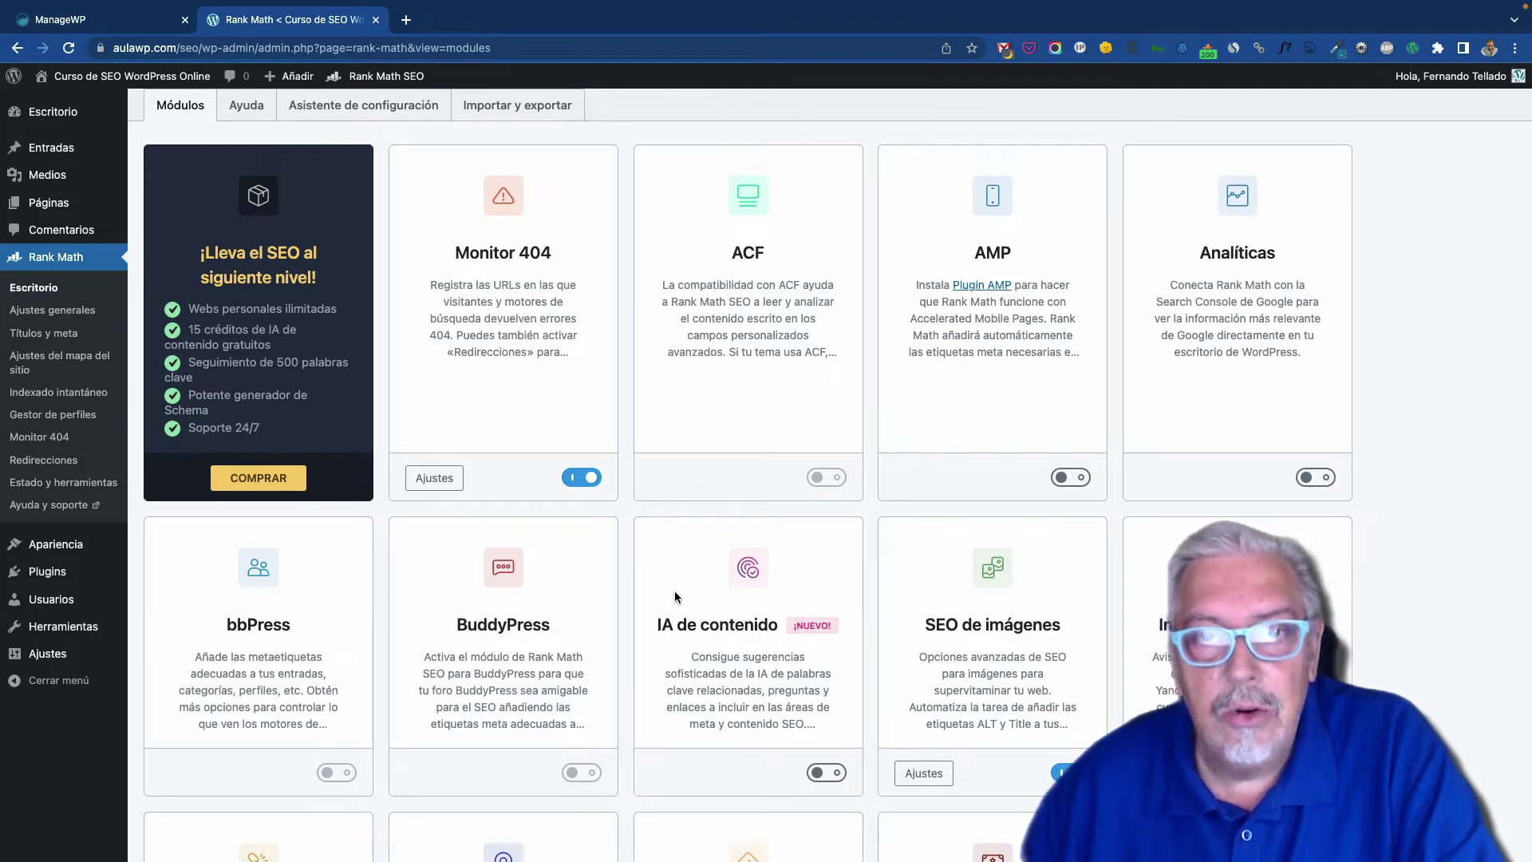
Step: Review the remaining Rank Math modules, from Monitor 404 to WooCommerce, and check which ones are active
scroll(681, 589, down, 1)
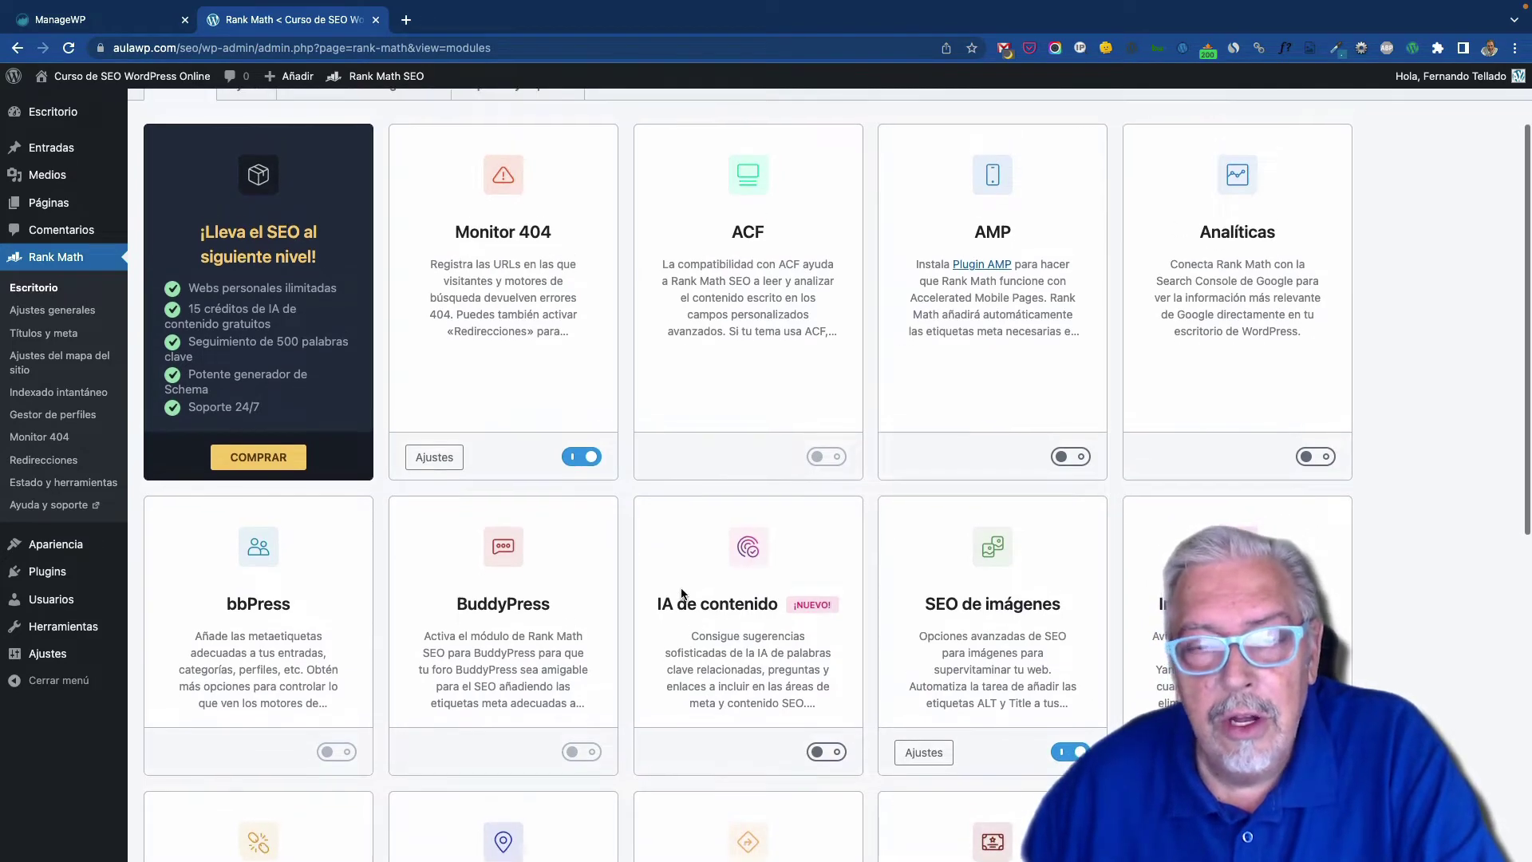
scroll(711, 349, down, 1)
scroll(711, 348, down, 3)
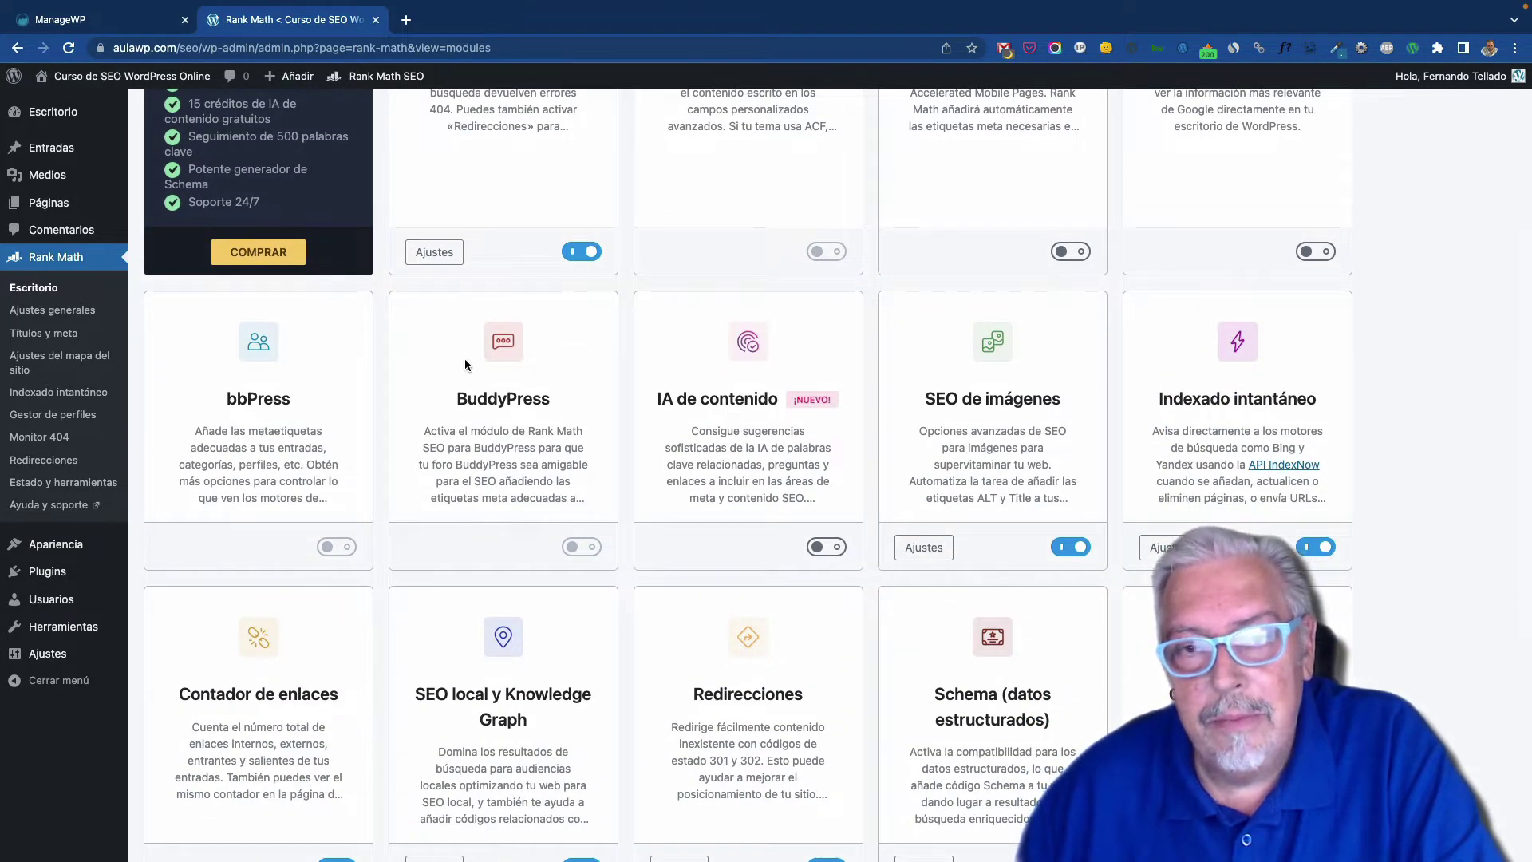
scroll(467, 364, down, 1)
scroll(467, 365, down, 2)
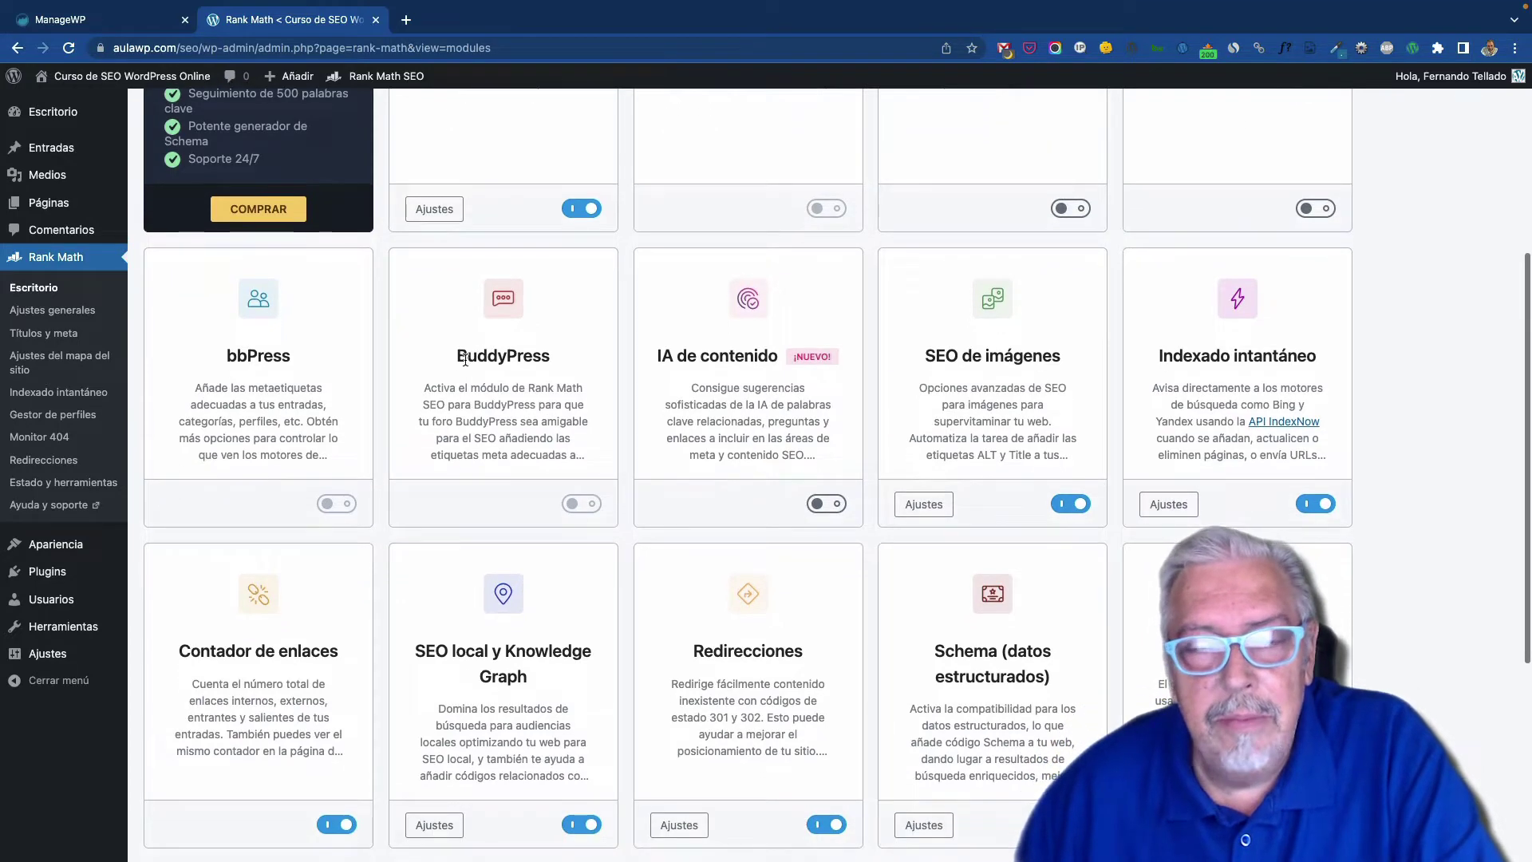
scroll(1078, 299, down, 1)
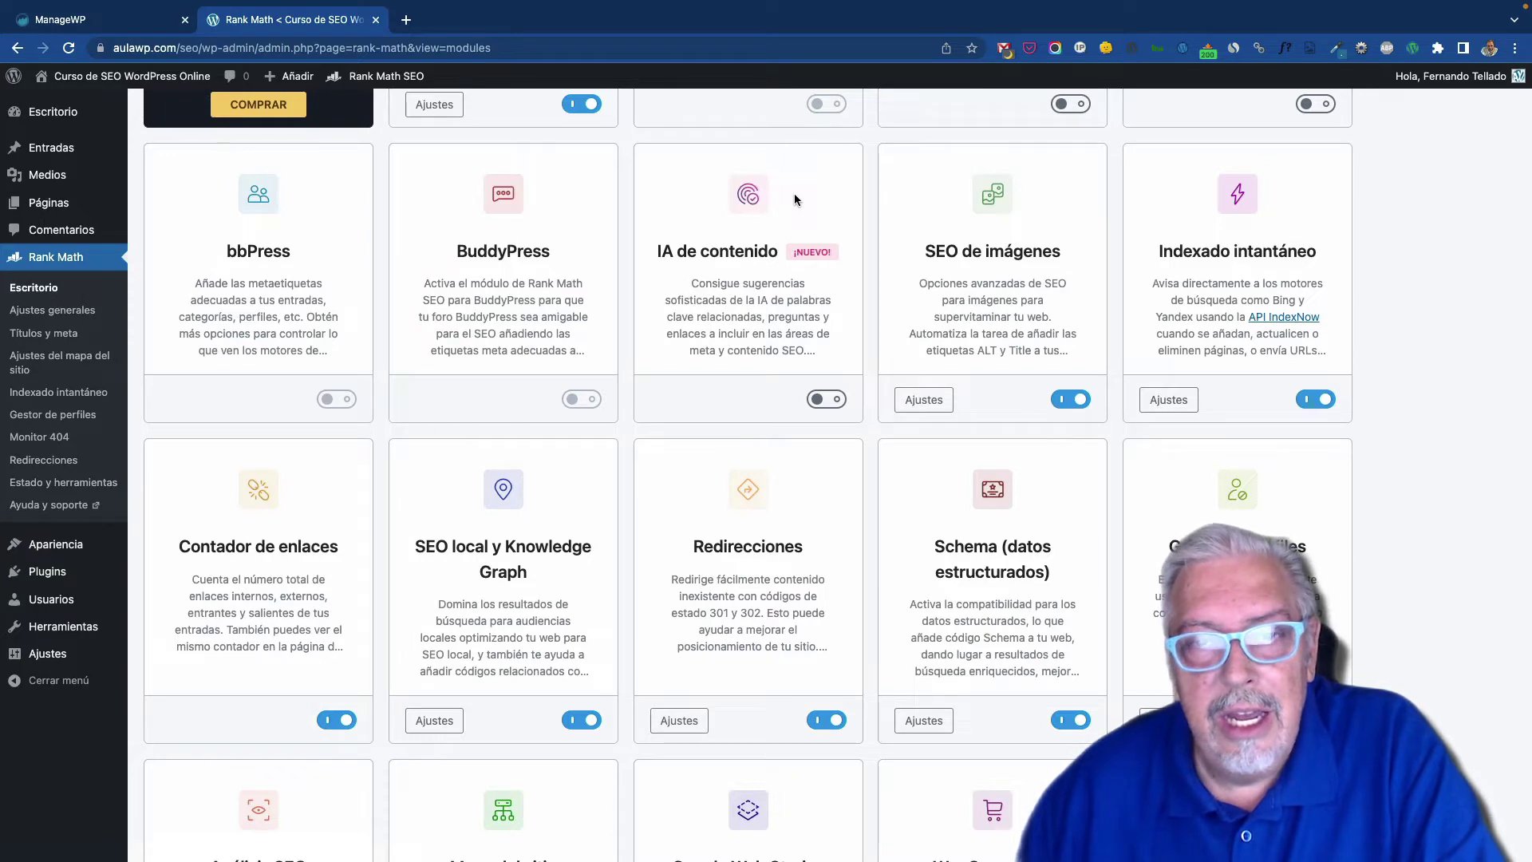
scroll(619, 245, down, 4)
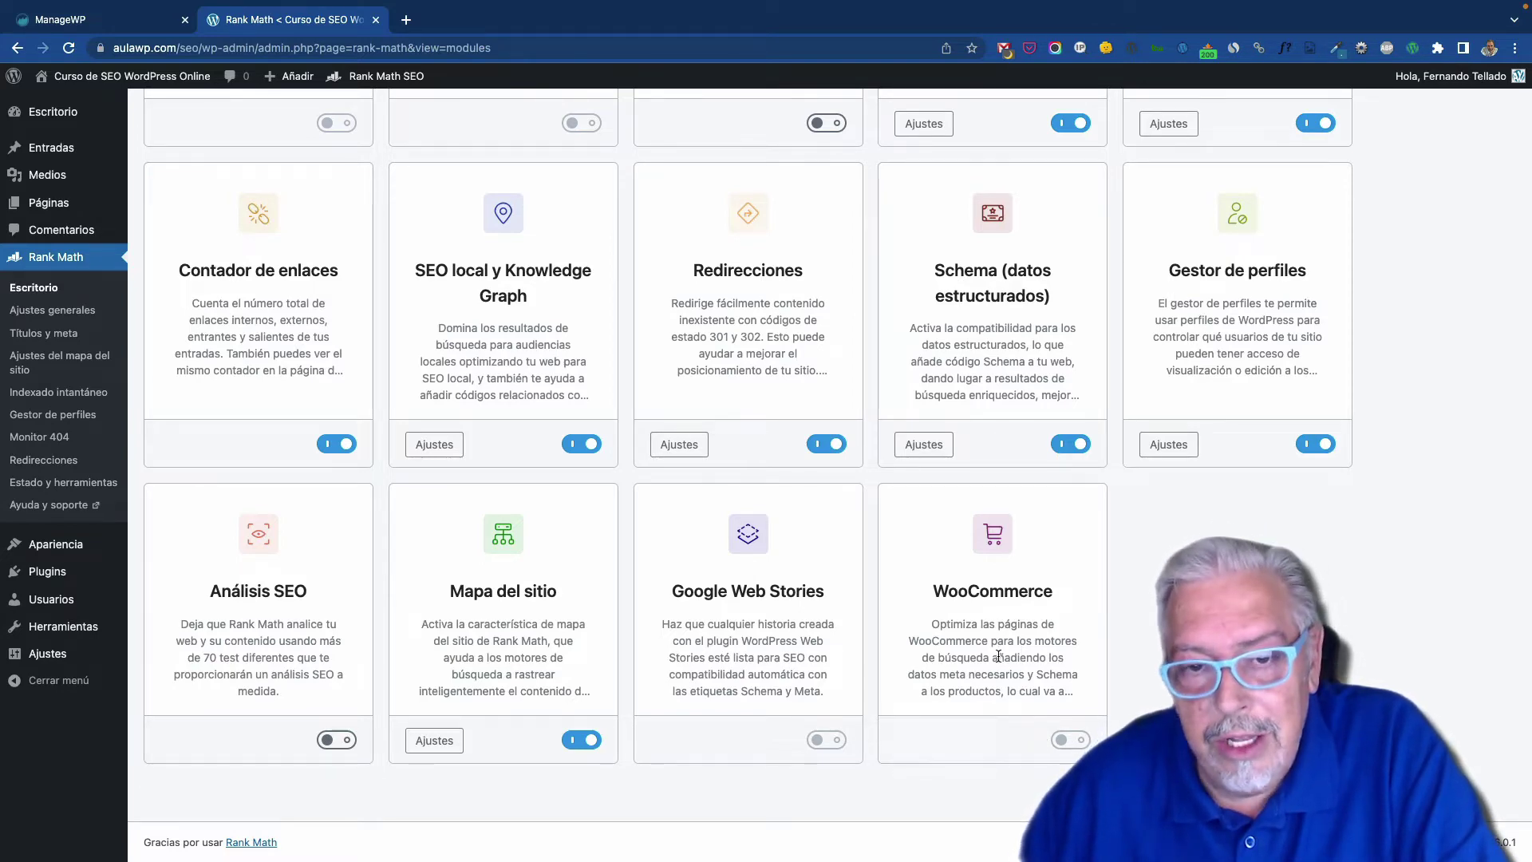
scroll(987, 570, up, 5)
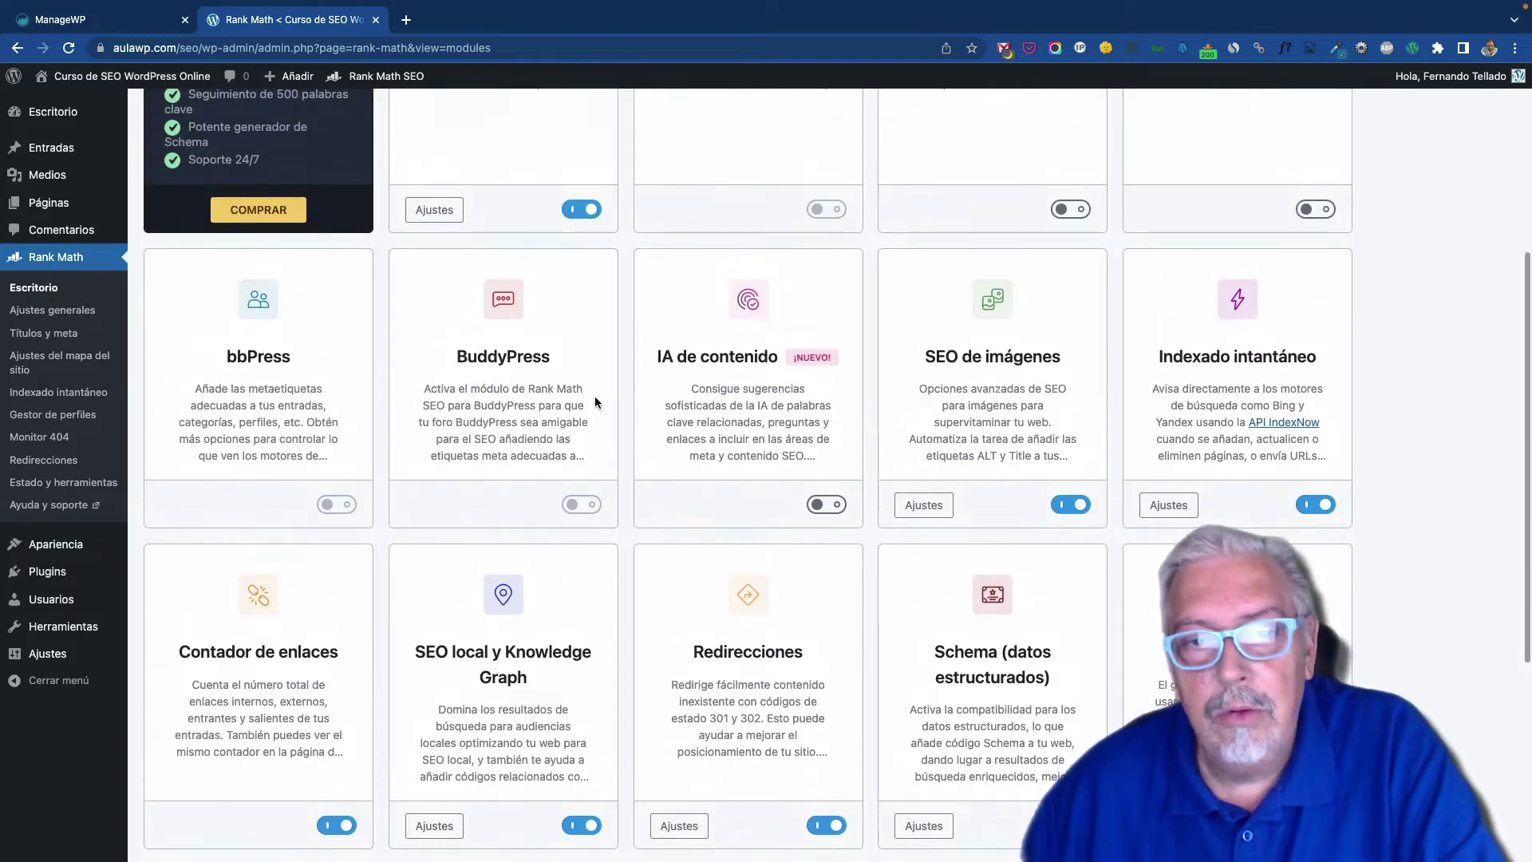
scroll(504, 350, up, 3)
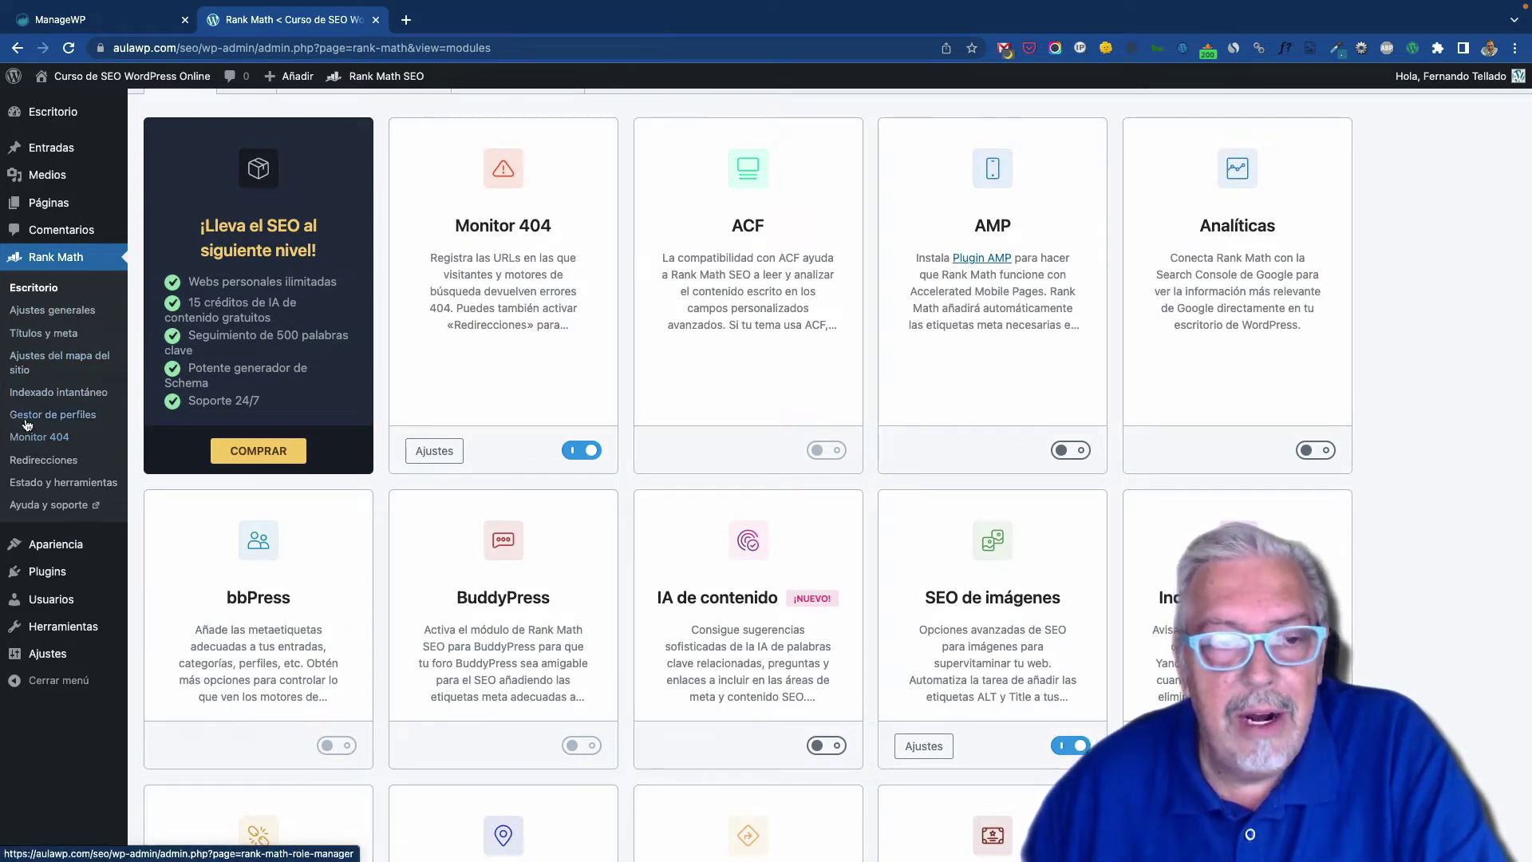
scroll(489, 277, up, 3)
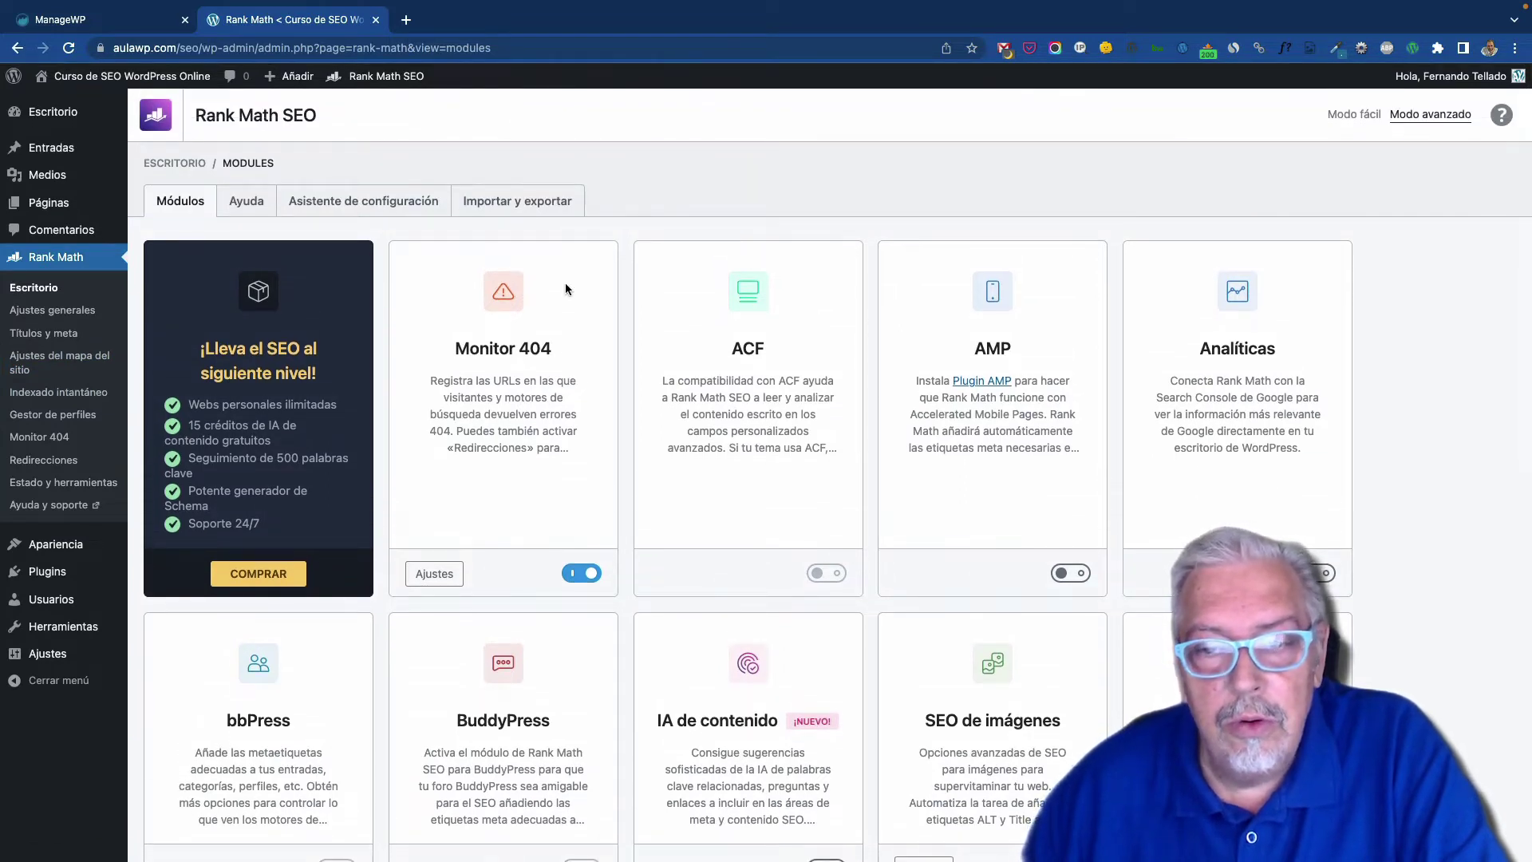
scroll(565, 283, down, 4)
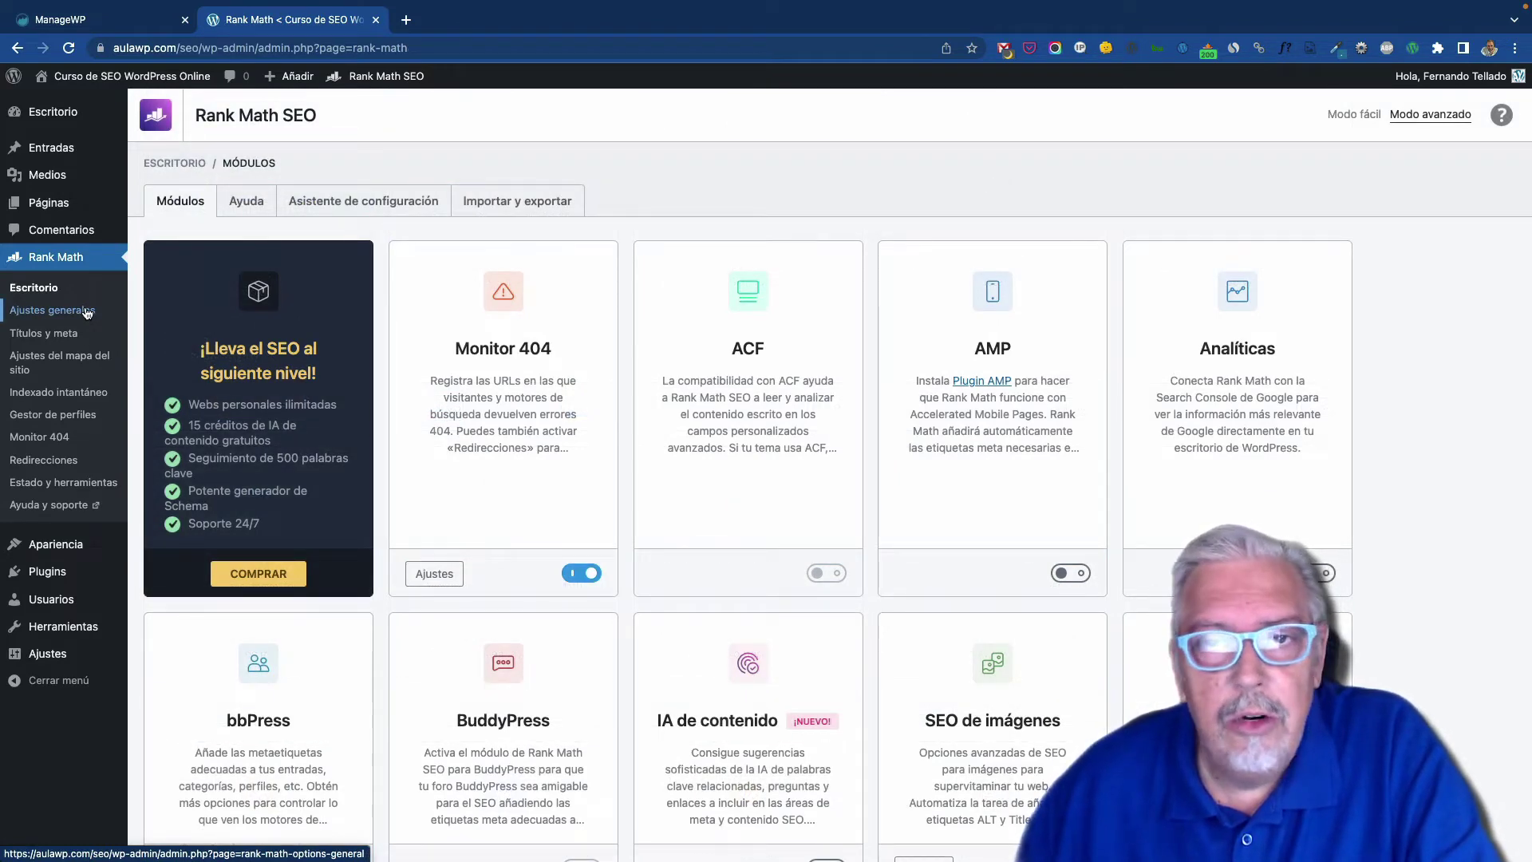
Step: Open the Rank Math general settings and examine the Enlaces options for the category base and attachment redirection
click(88, 311)
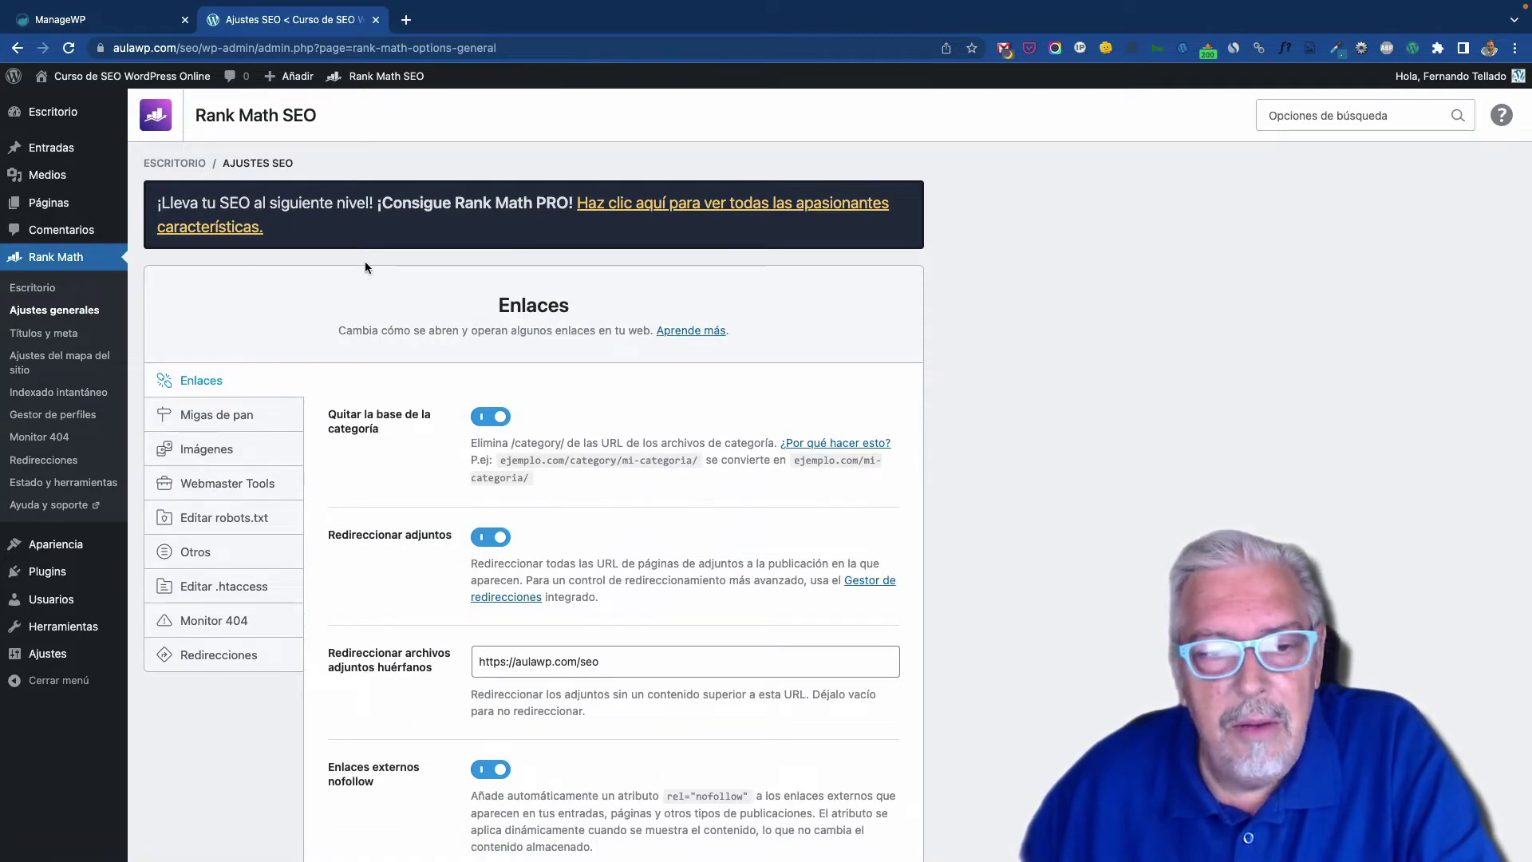
scroll(366, 263, down, 3)
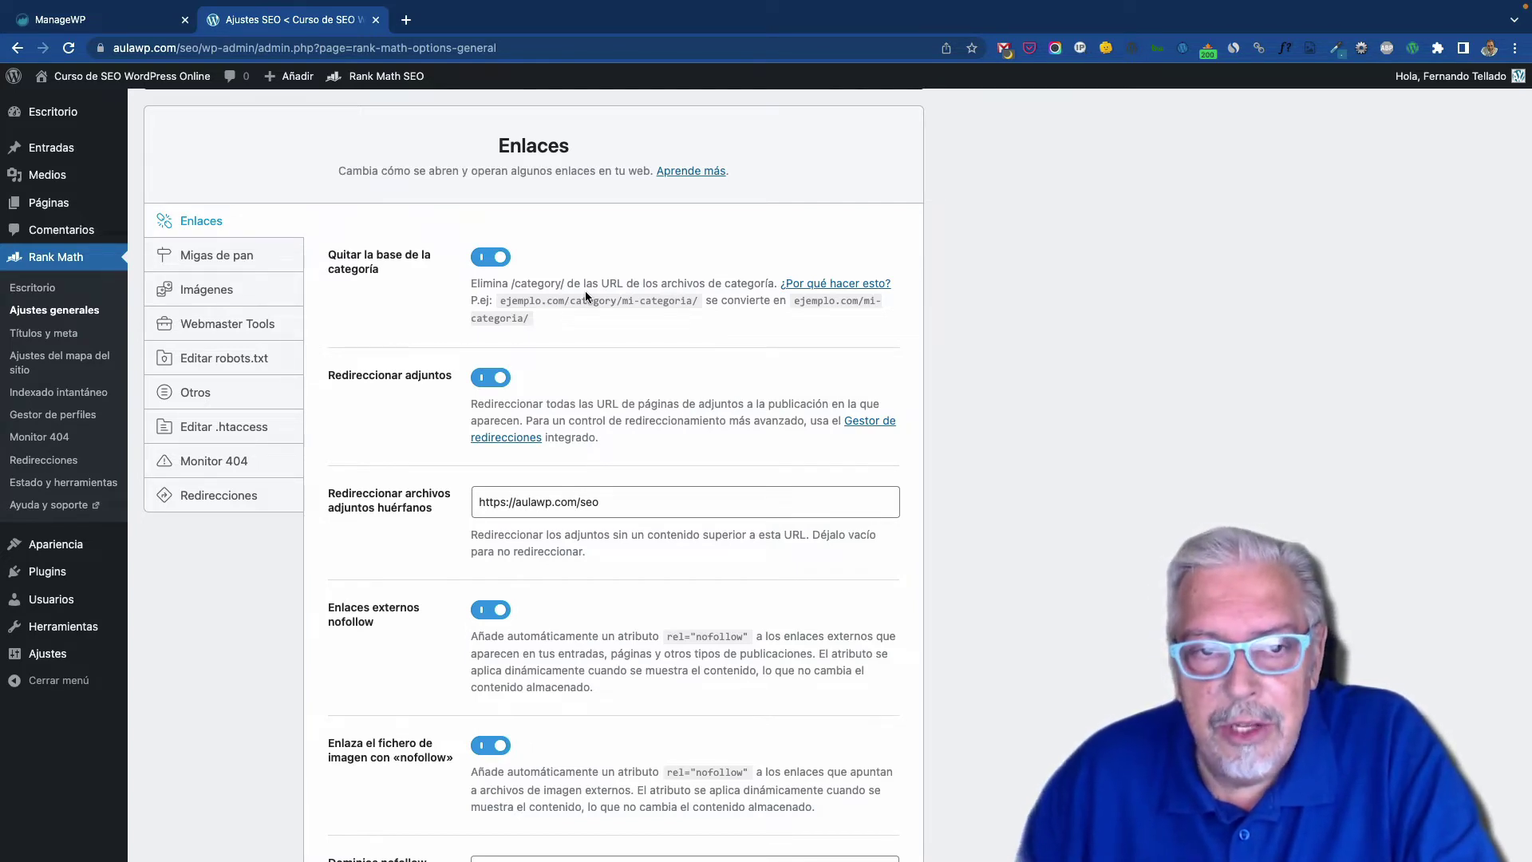
scroll(575, 256, up, 3)
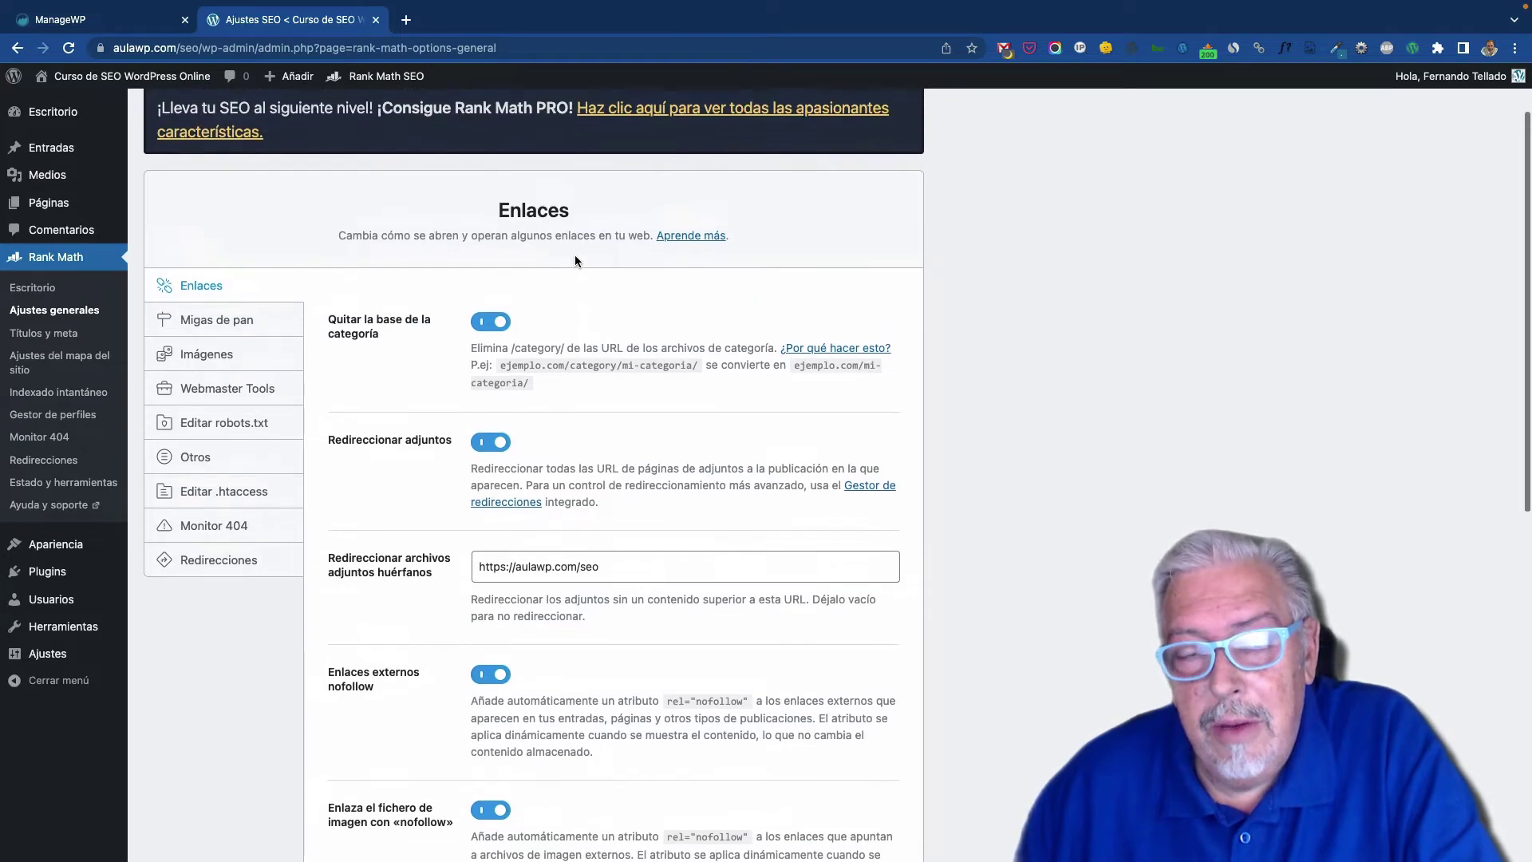
scroll(574, 261, up, 1)
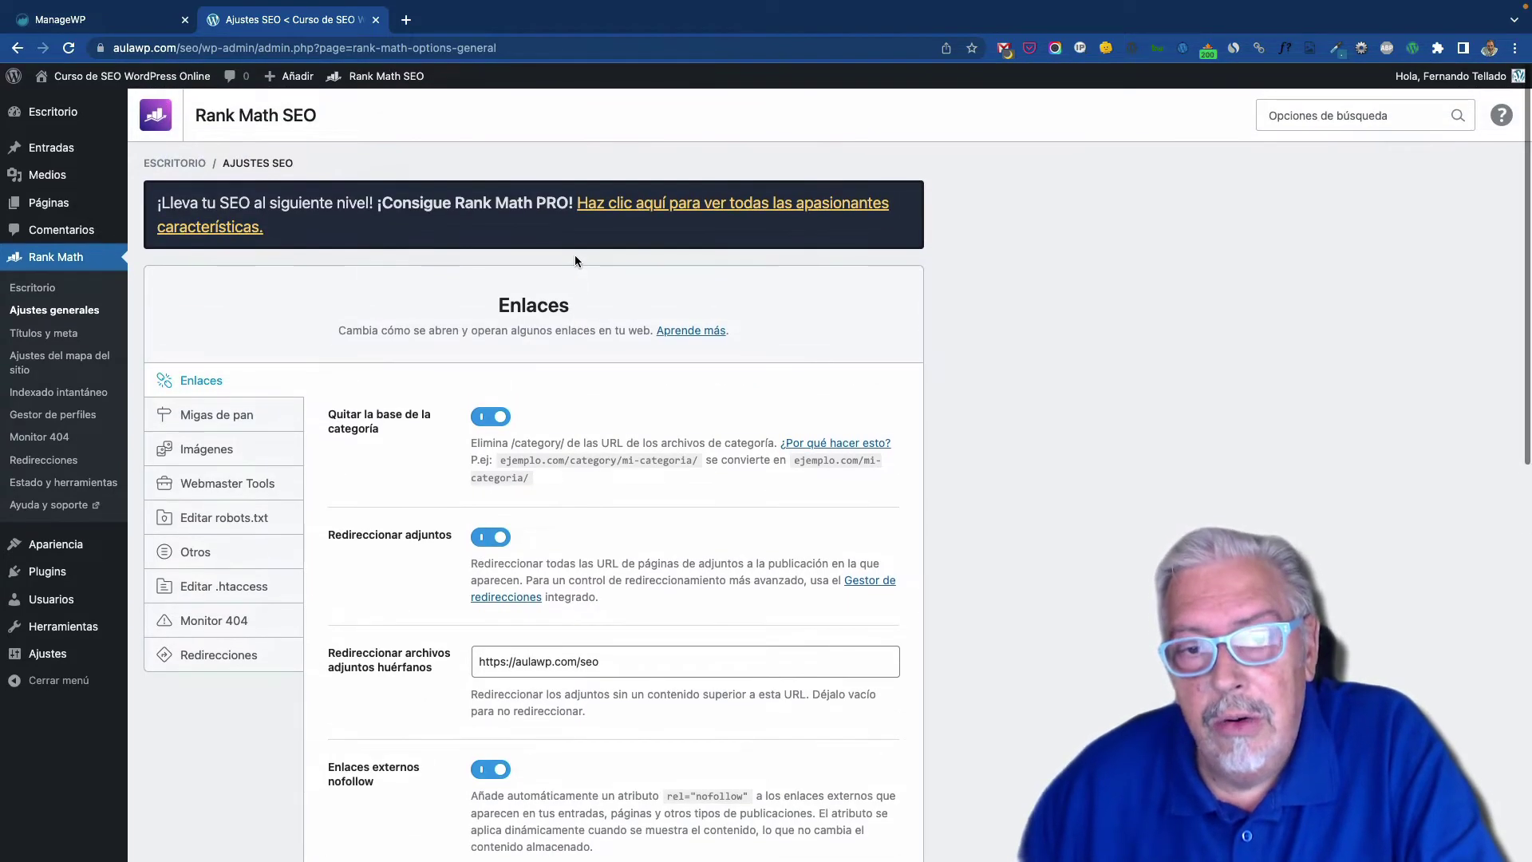
scroll(557, 276, down, 2)
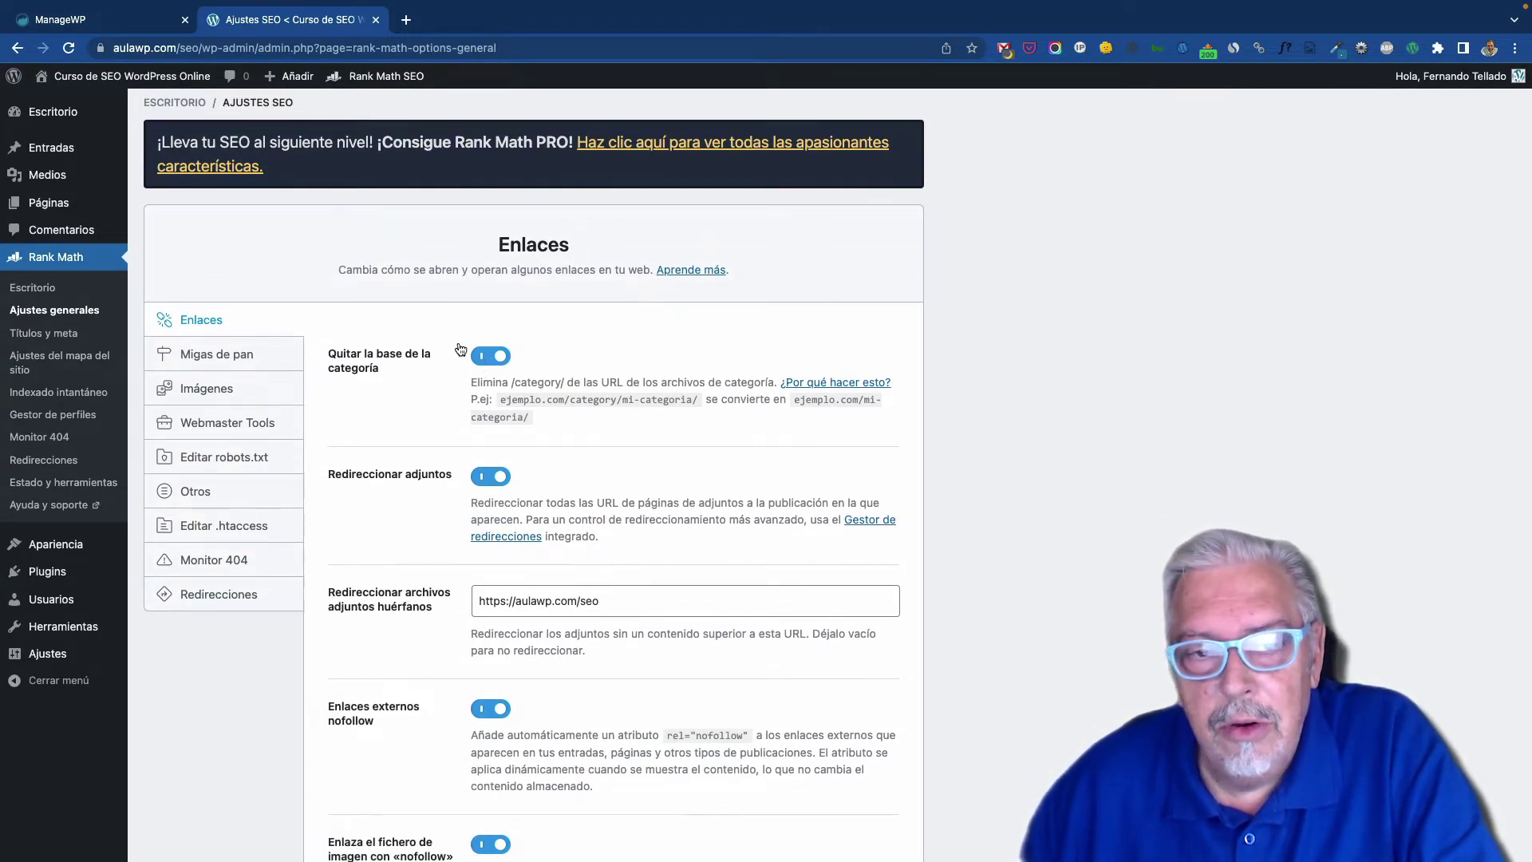
scroll(422, 343, down, 5)
scroll(422, 343, down, 1)
scroll(422, 343, up, 1)
scroll(421, 343, down, 1)
scroll(422, 343, up, 1)
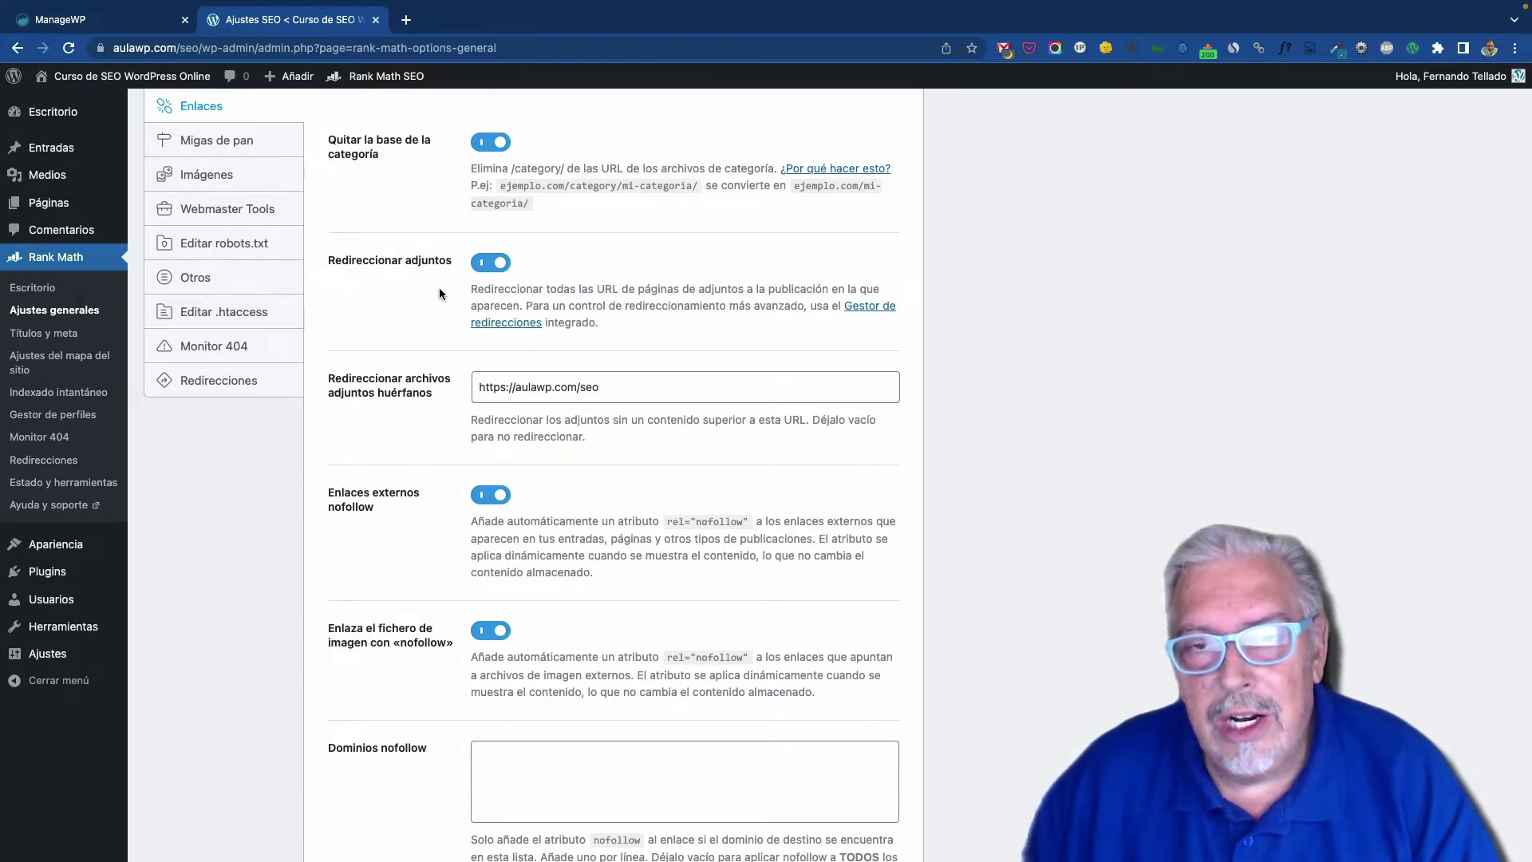
Step: Examine the Enlaces options for nofollow external links, nofollow image files, nofollow domain lists and opening external links in a new window
scroll(438, 294, down, 3)
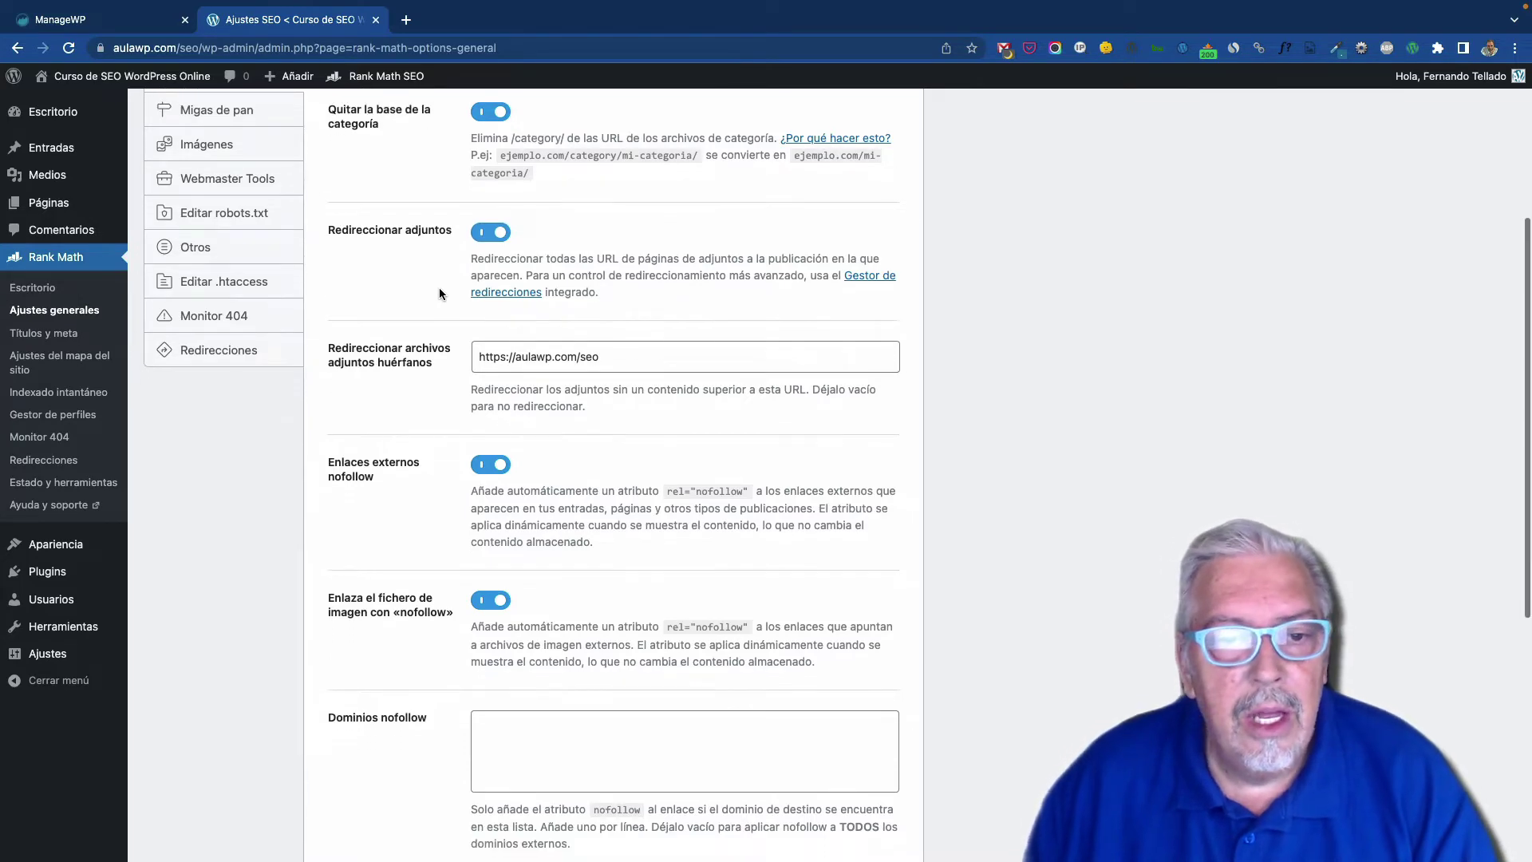
scroll(439, 293, down, 3)
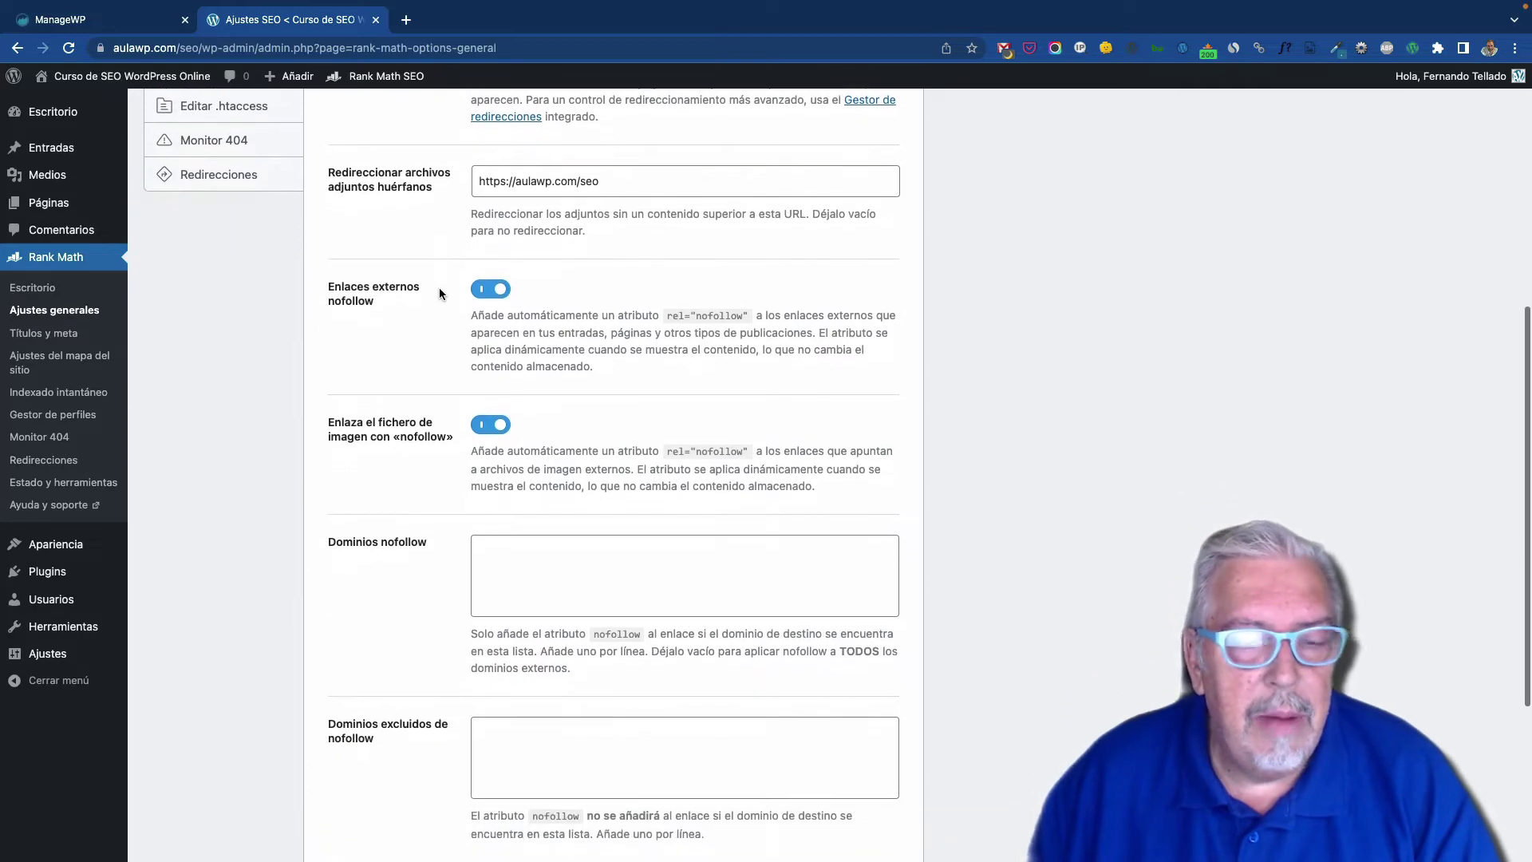
scroll(439, 294, down, 2)
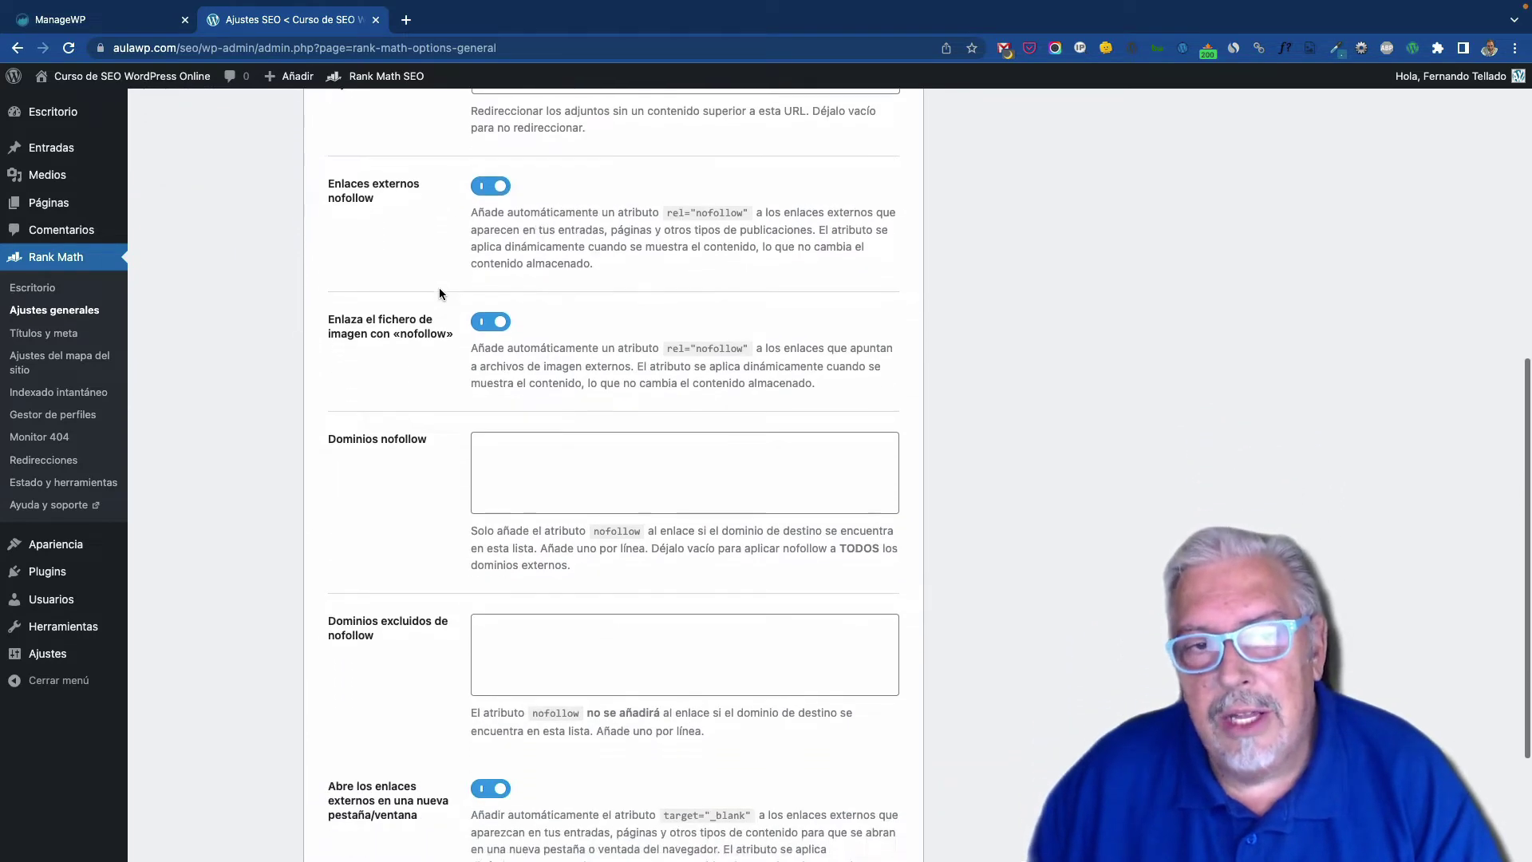
scroll(457, 210, down, 1)
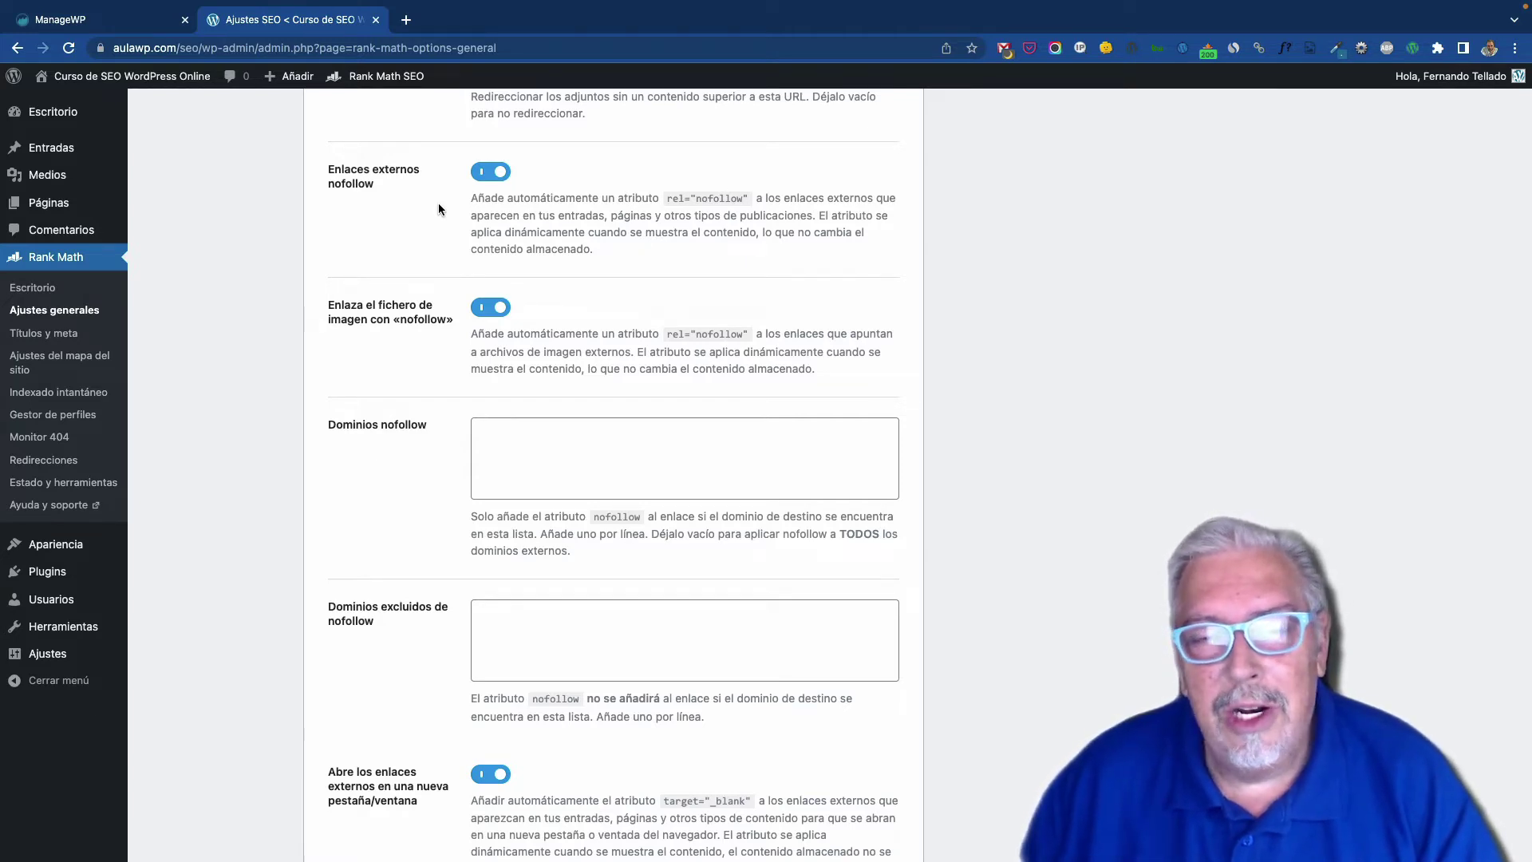
scroll(438, 209, down, 1)
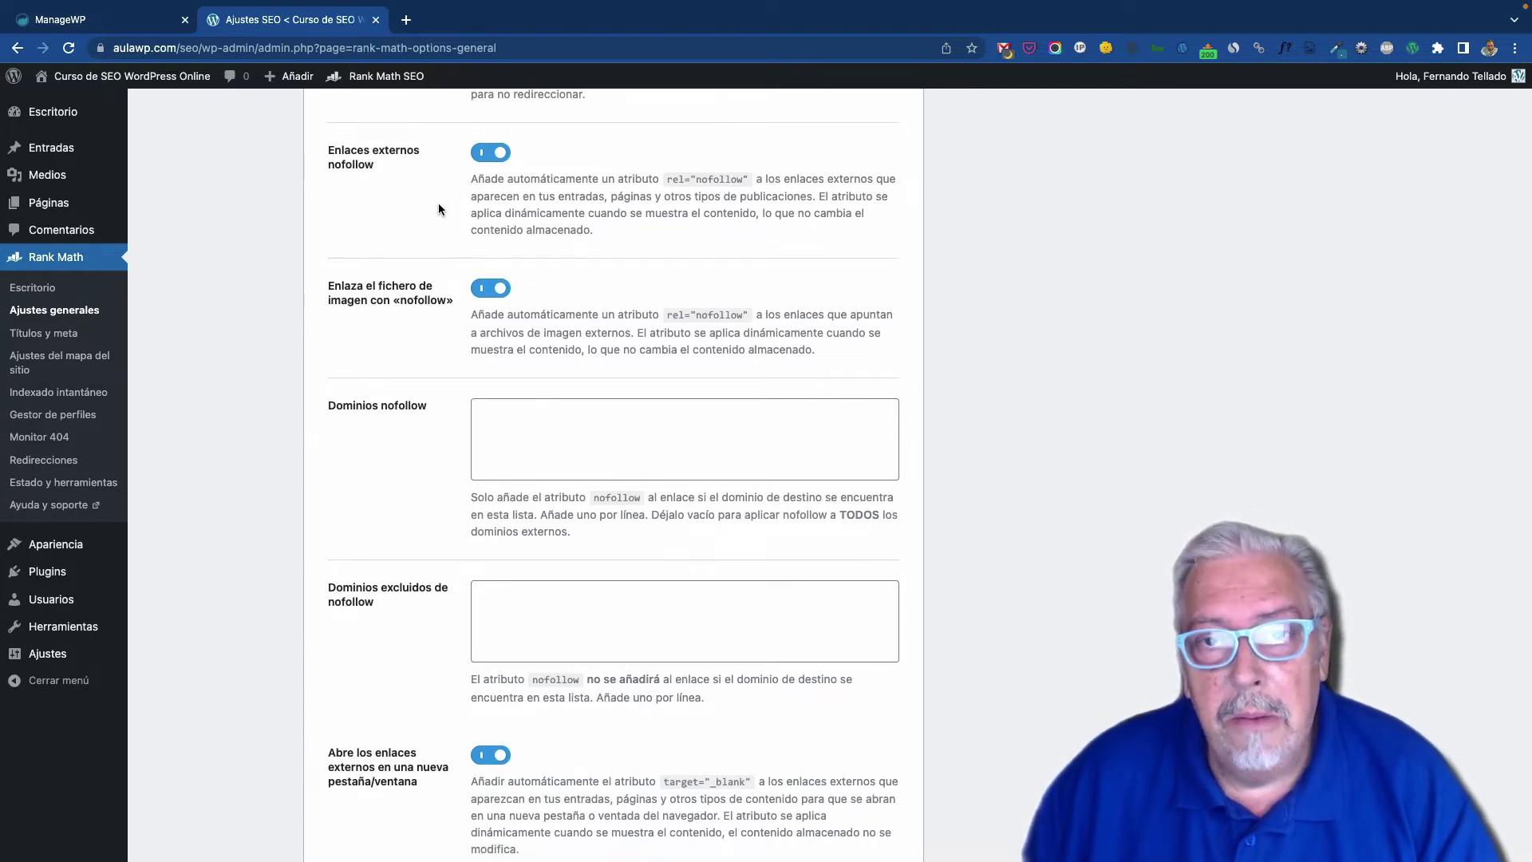
scroll(438, 209, down, 1)
scroll(438, 209, down, 1)
scroll(438, 209, up, 1)
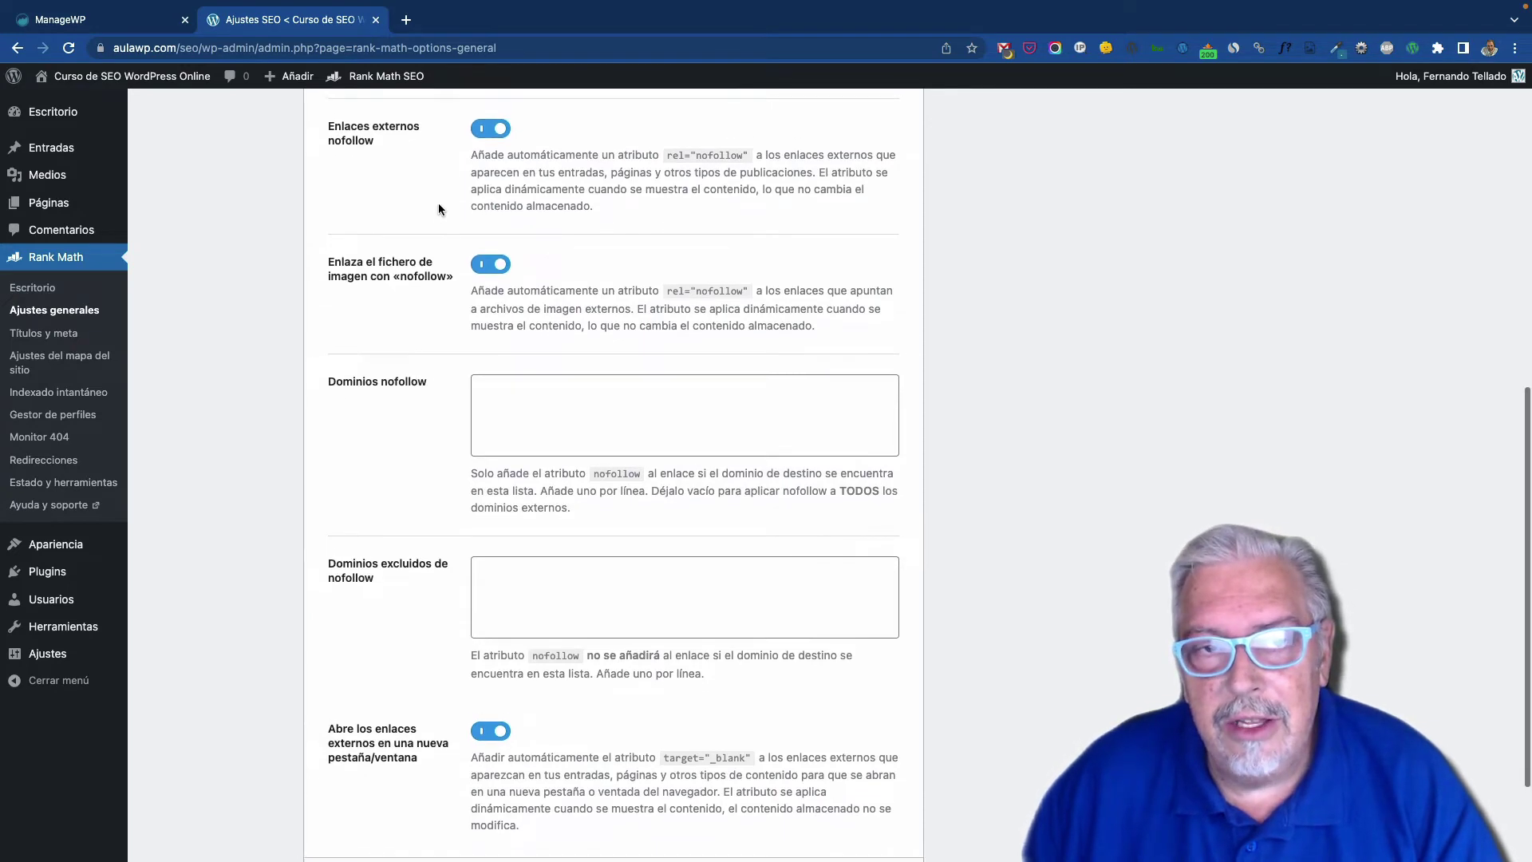
scroll(438, 209, down, 1)
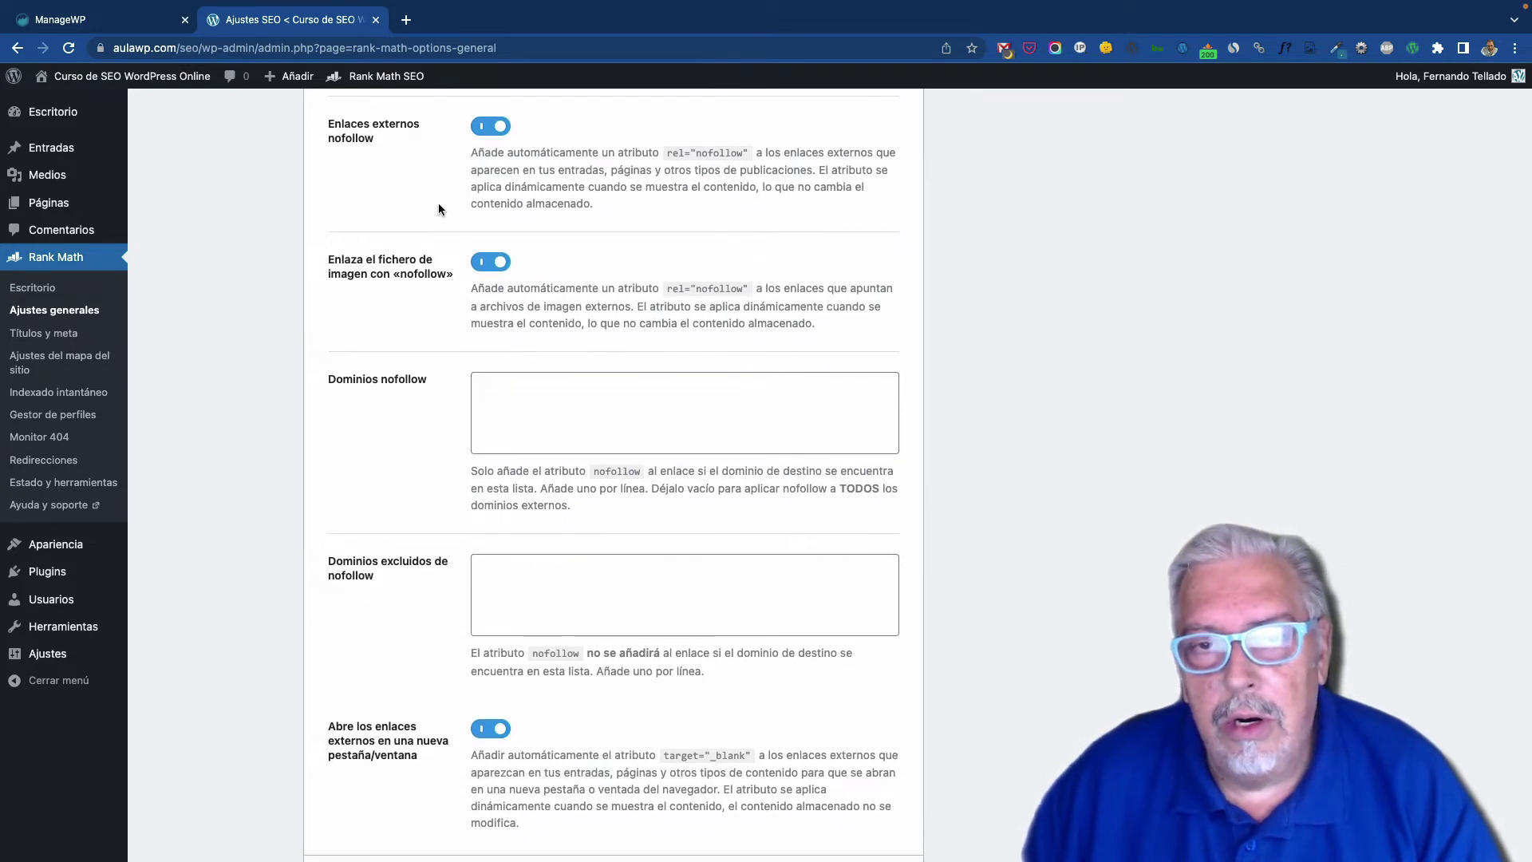
scroll(438, 209, down, 1)
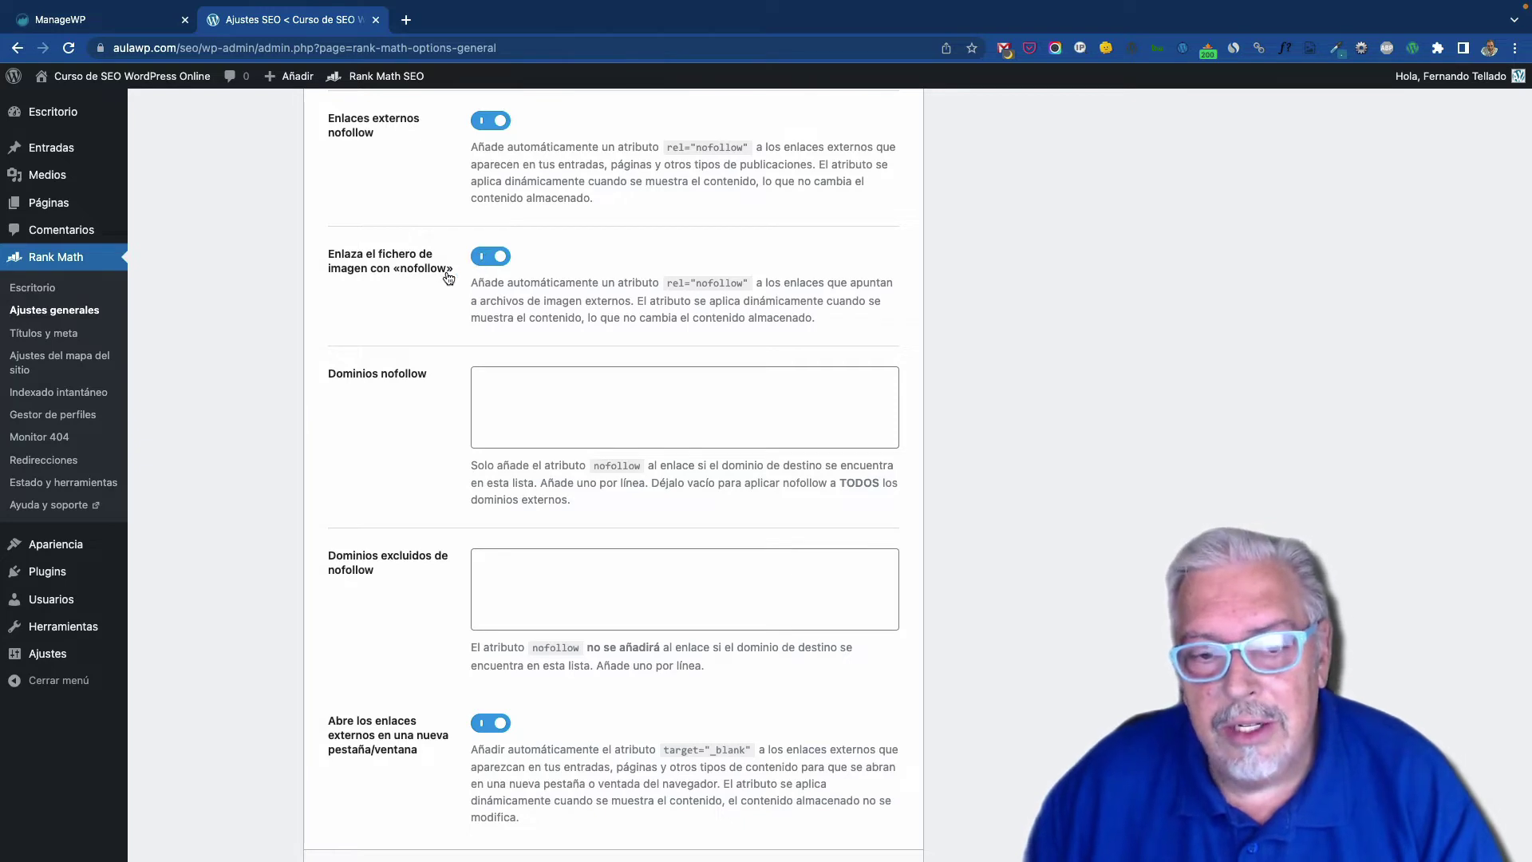
scroll(448, 276, down, 2)
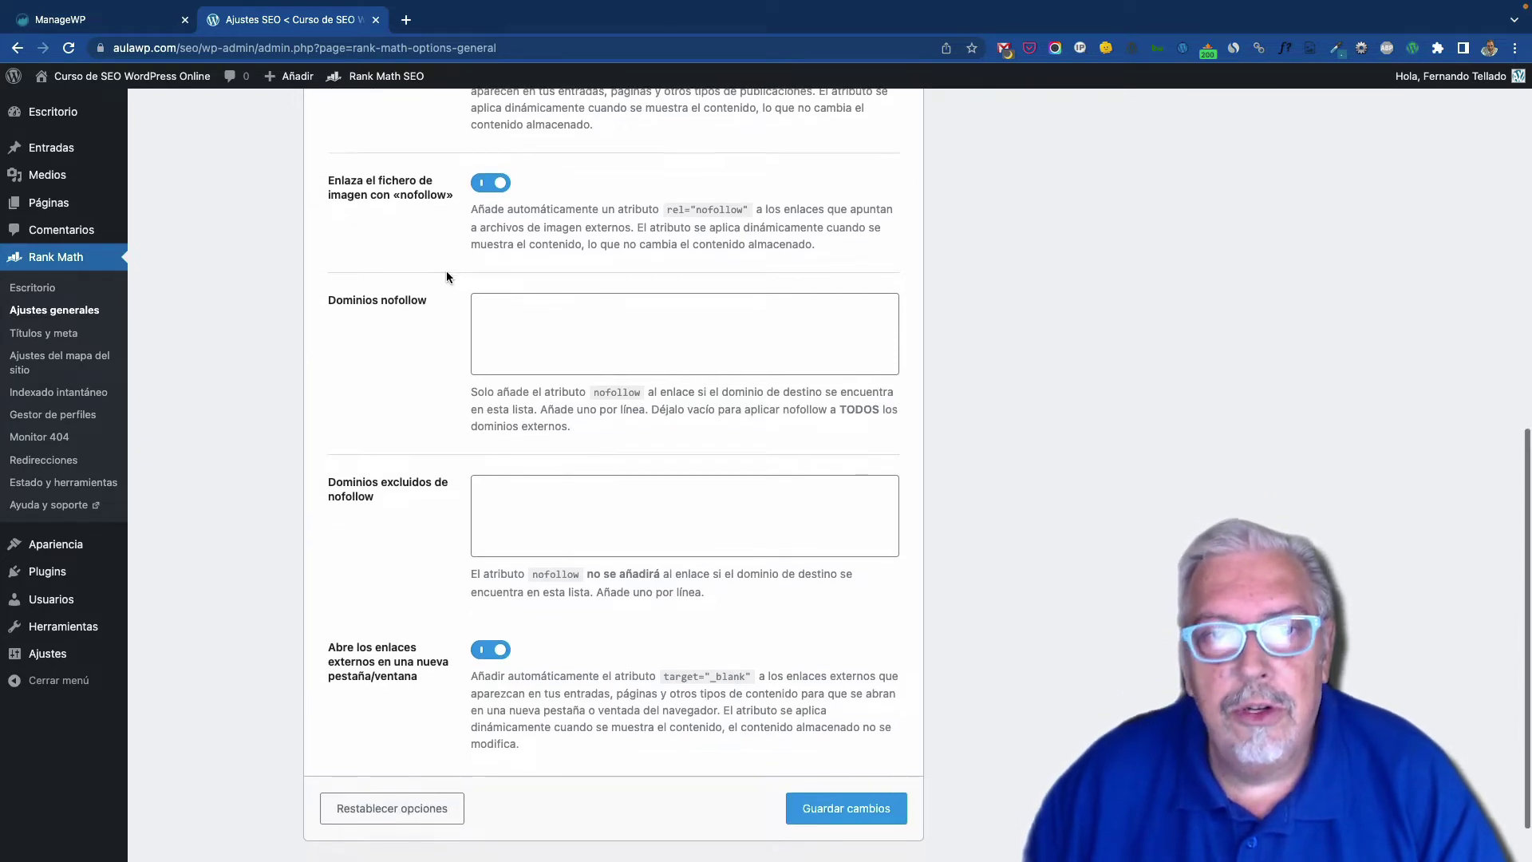
scroll(447, 277, down, 2)
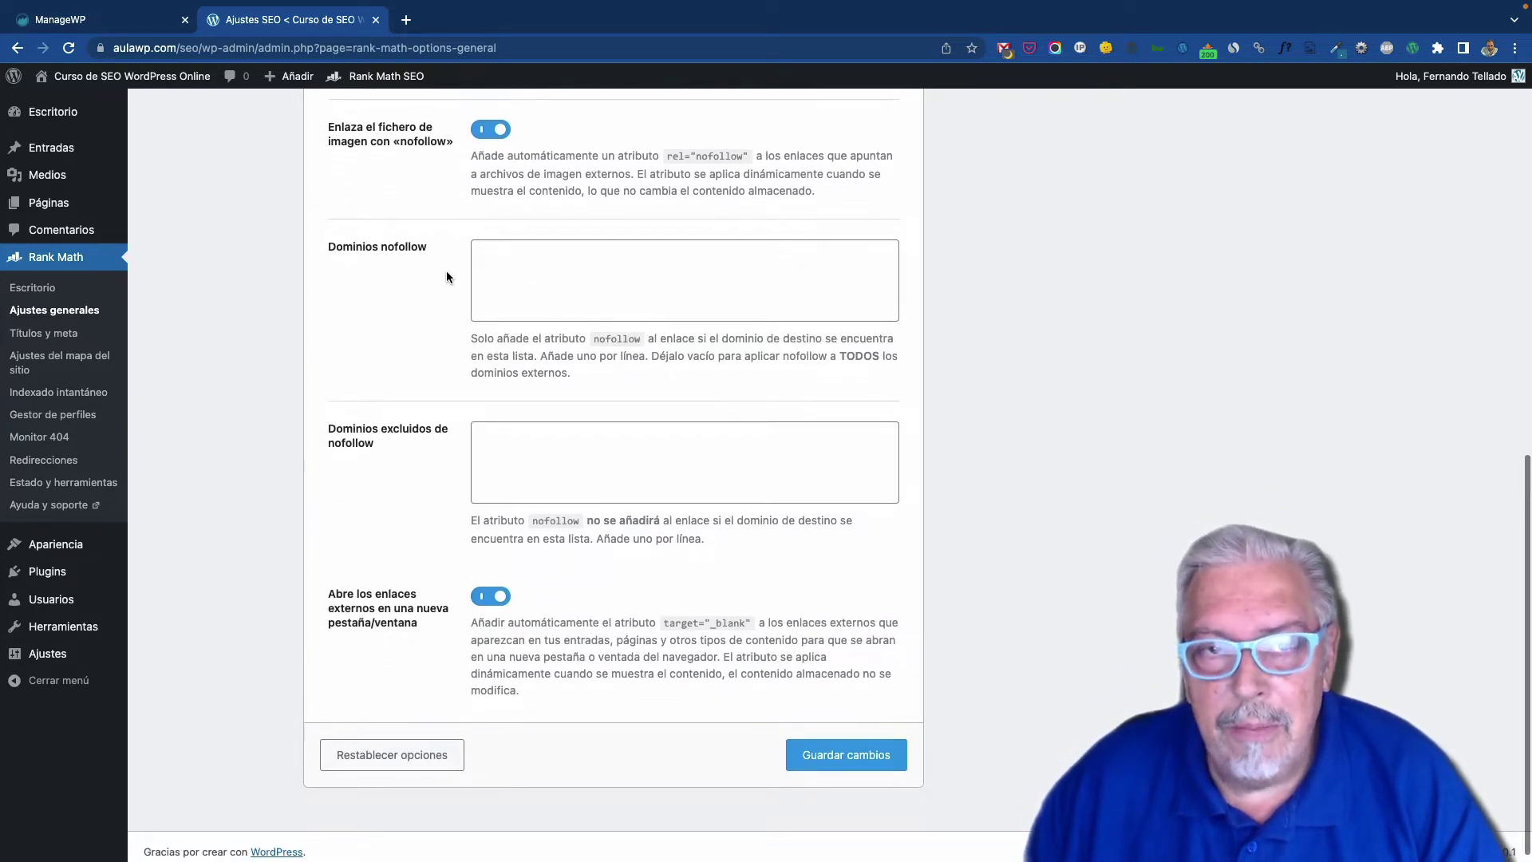
scroll(447, 277, down, 2)
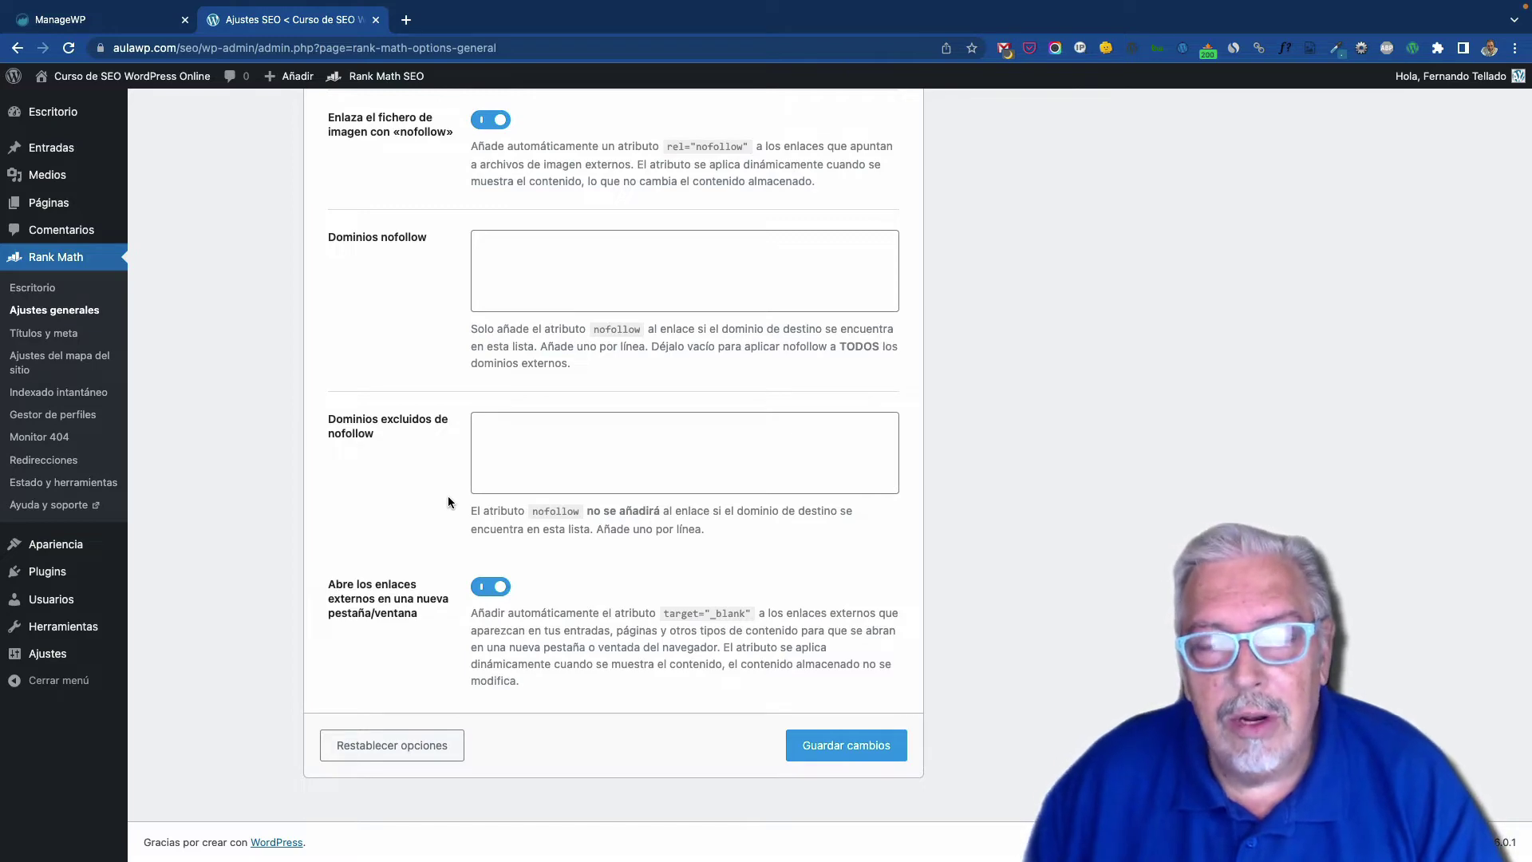
Step: View the Migas de pan settings and examine the Imágenes options for missing ALT and TITLE attributes and their formats
scroll(448, 495, up, 15)
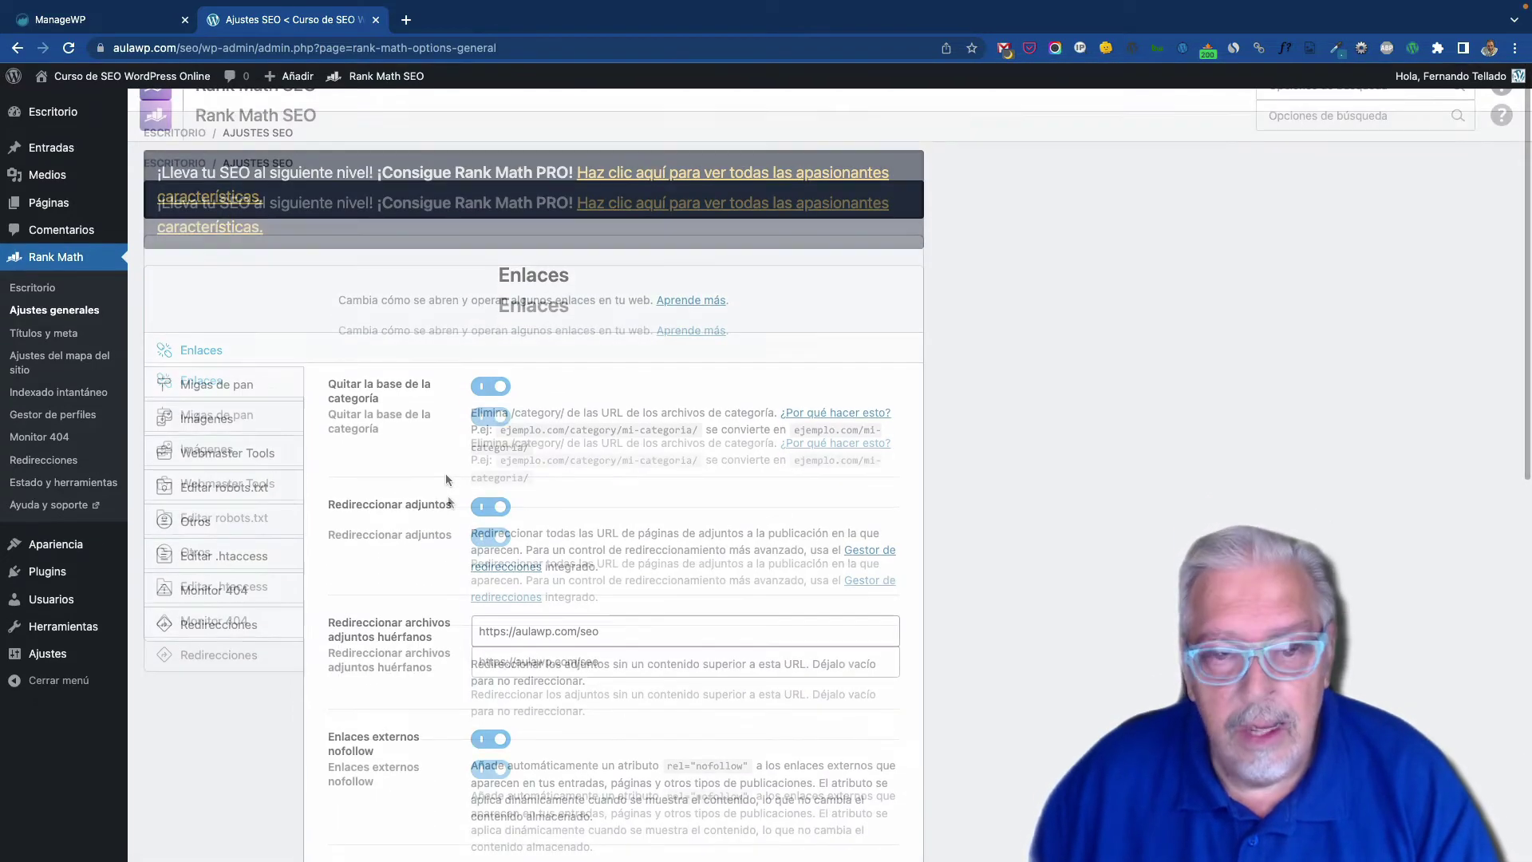
click(203, 386)
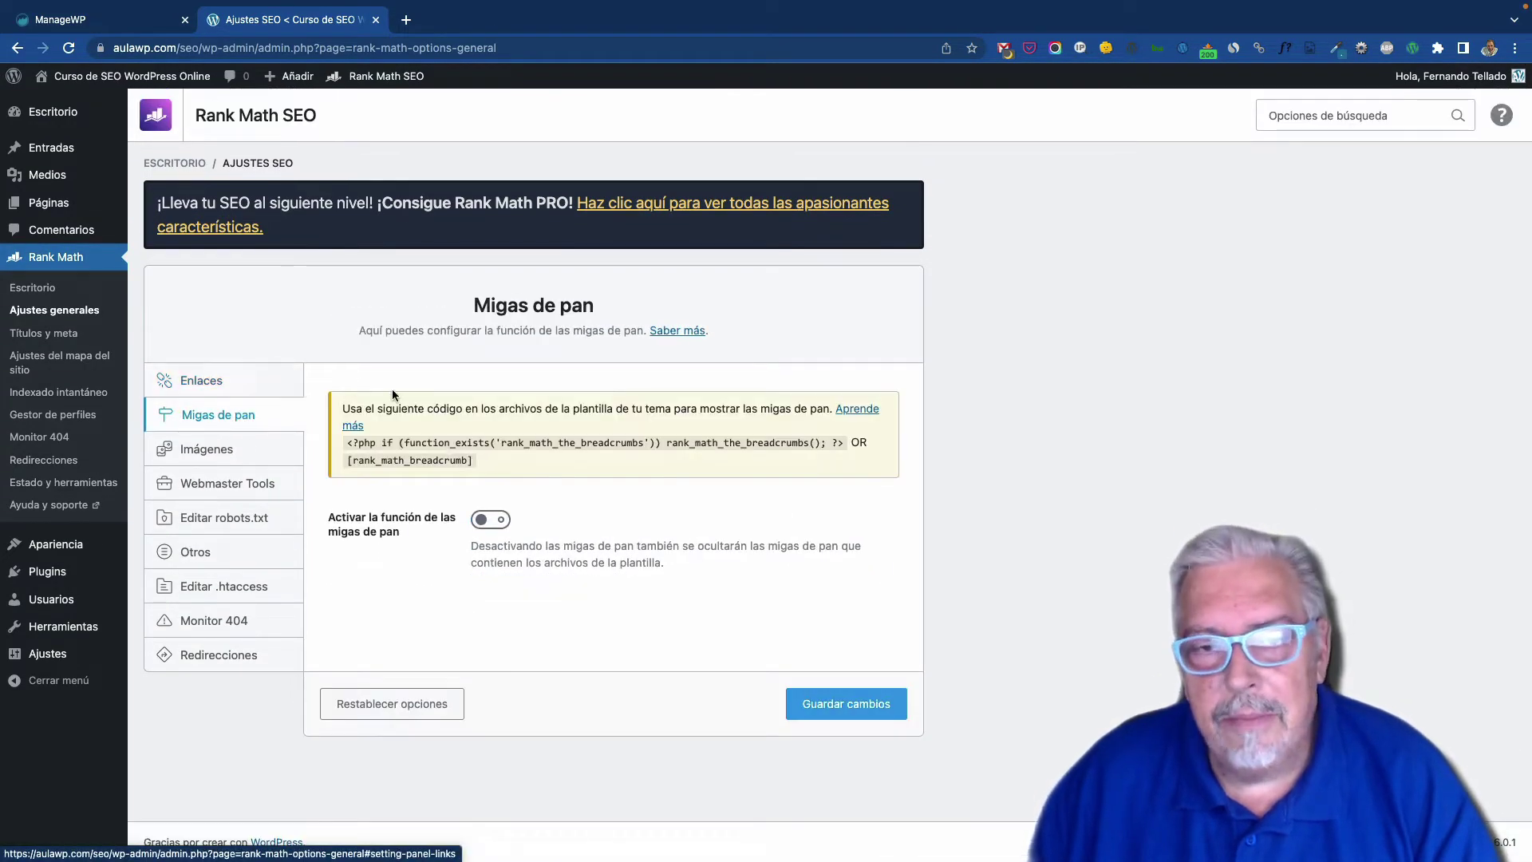
click(207, 448)
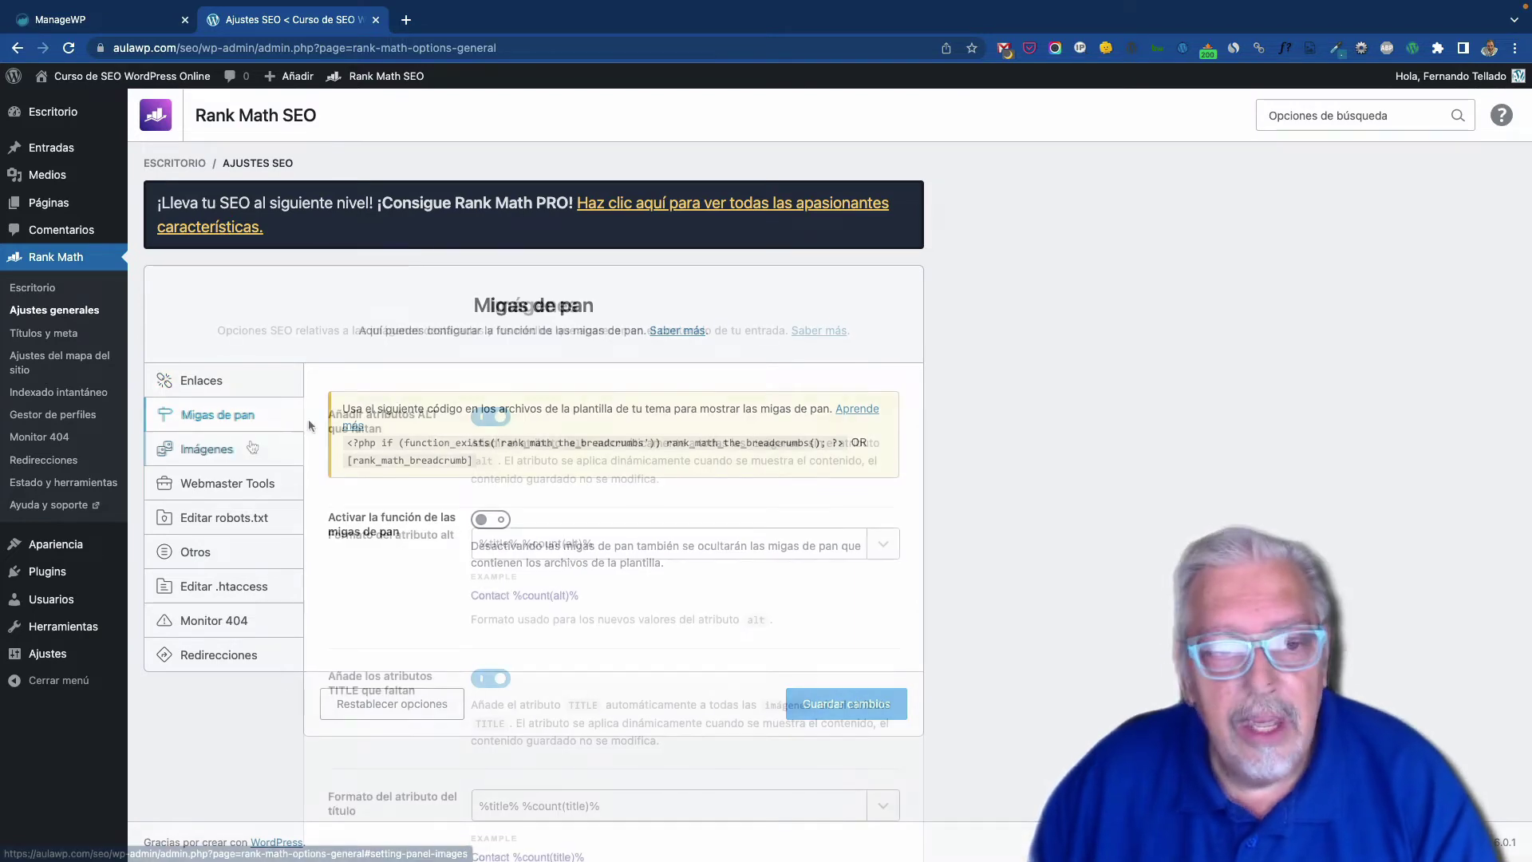
scroll(387, 397, down, 2)
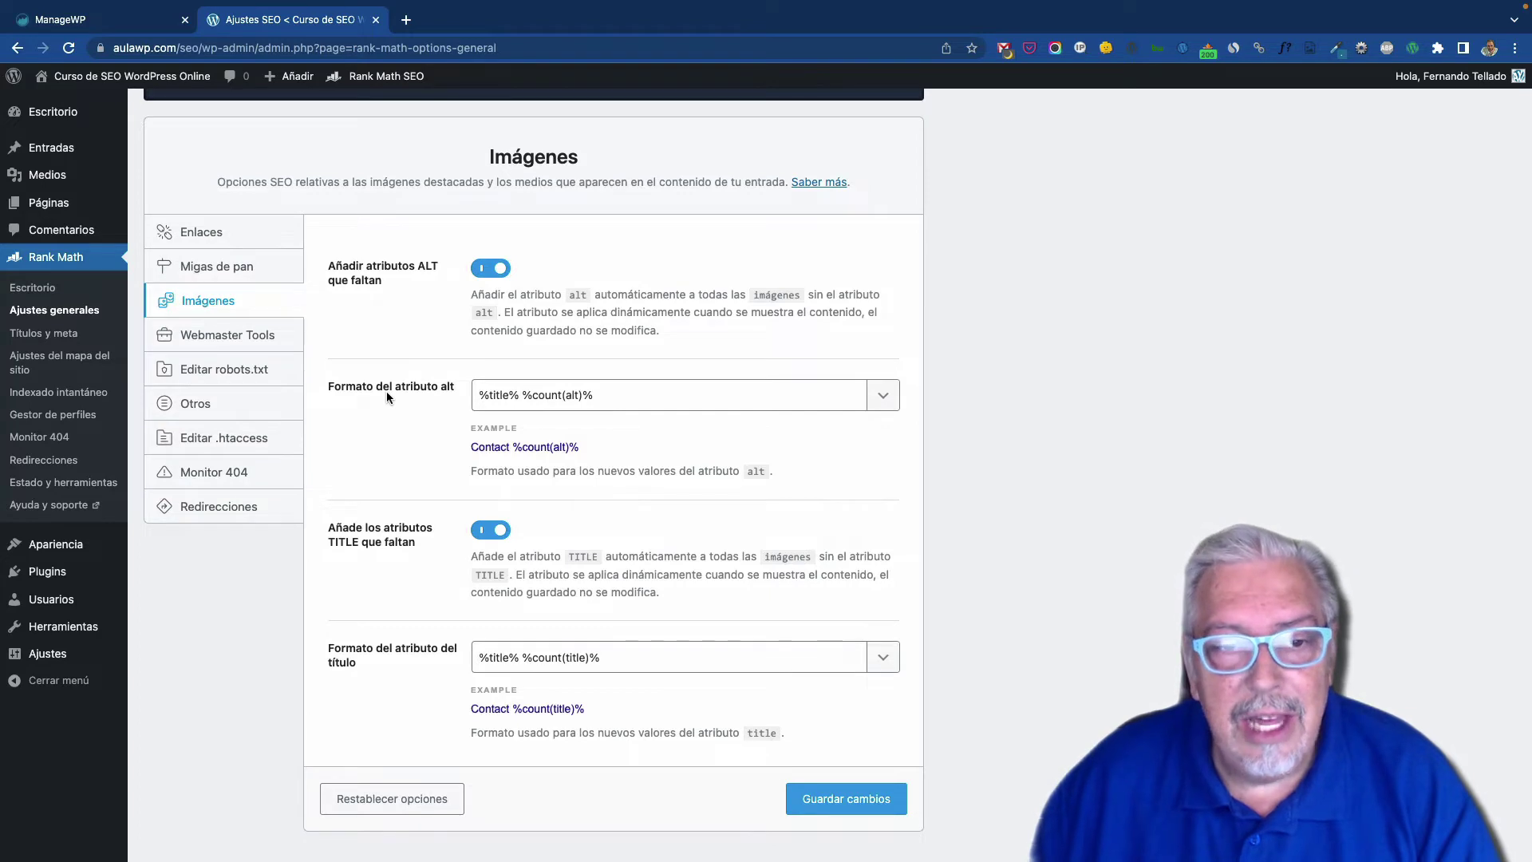
scroll(386, 397, down, 1)
scroll(386, 398, up, 3)
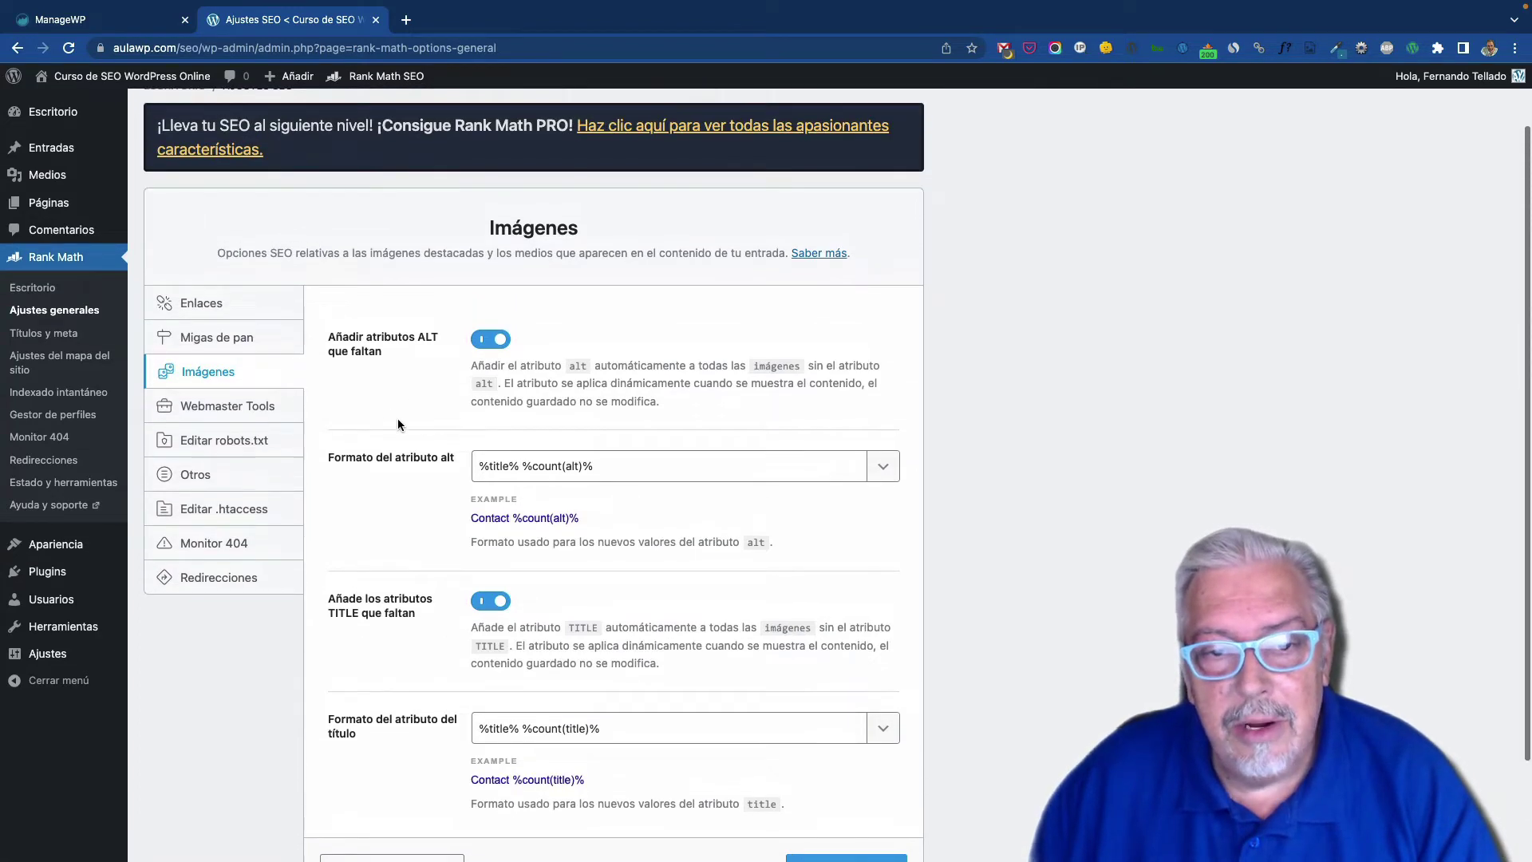
Step: View the variables available for the Formato del attributo alt field in the Imágenes settings without choosing one
click(864, 474)
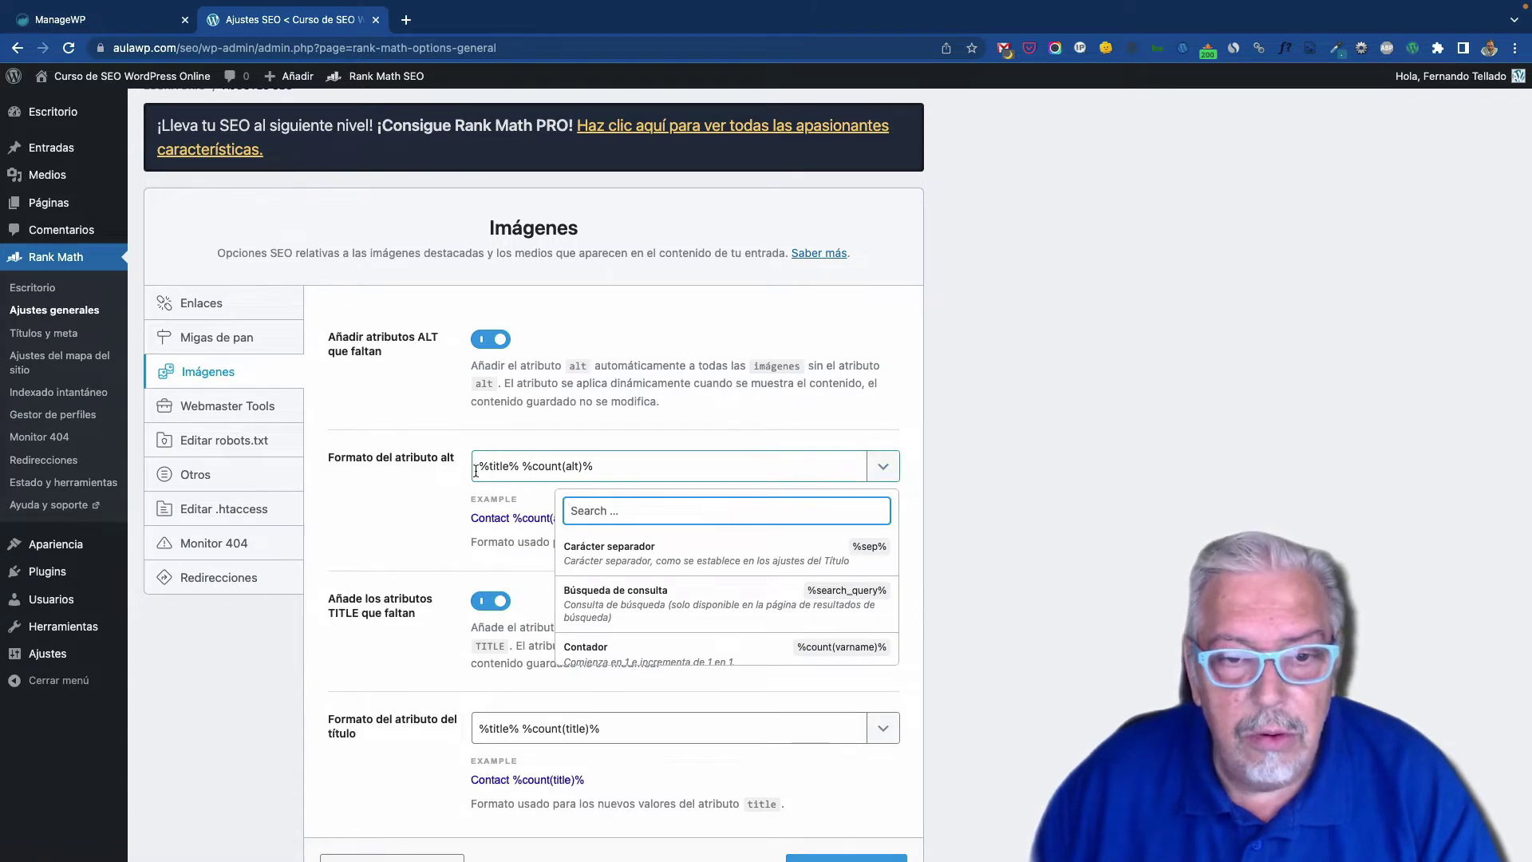
click(448, 485)
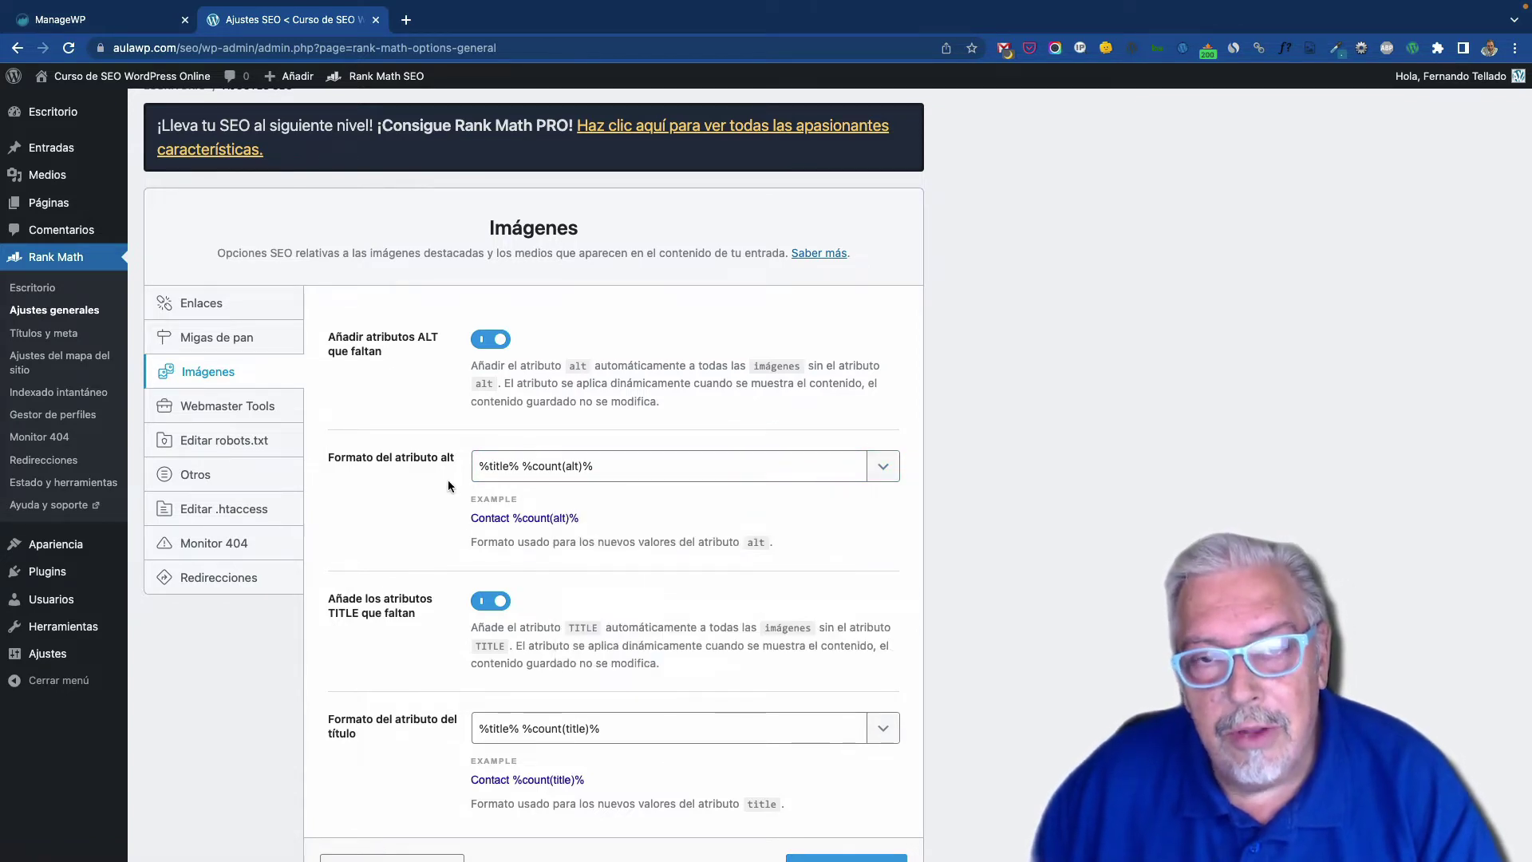
scroll(448, 481, up, 1)
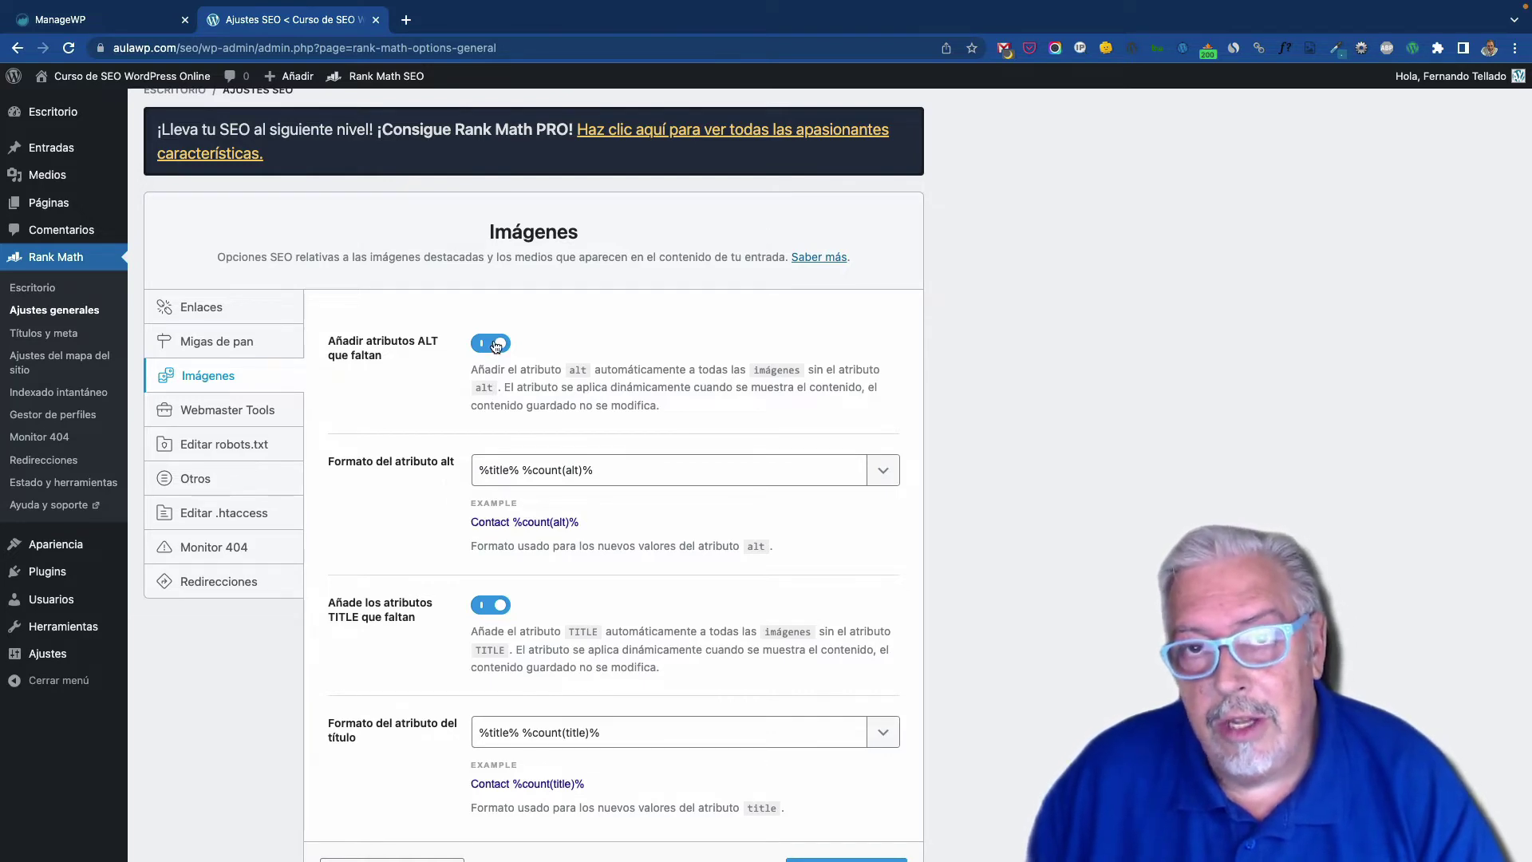
Step: Examine the Webmaster Tools verification fields and the Editar .htaccess and Editar robots.txt sections
click(266, 409)
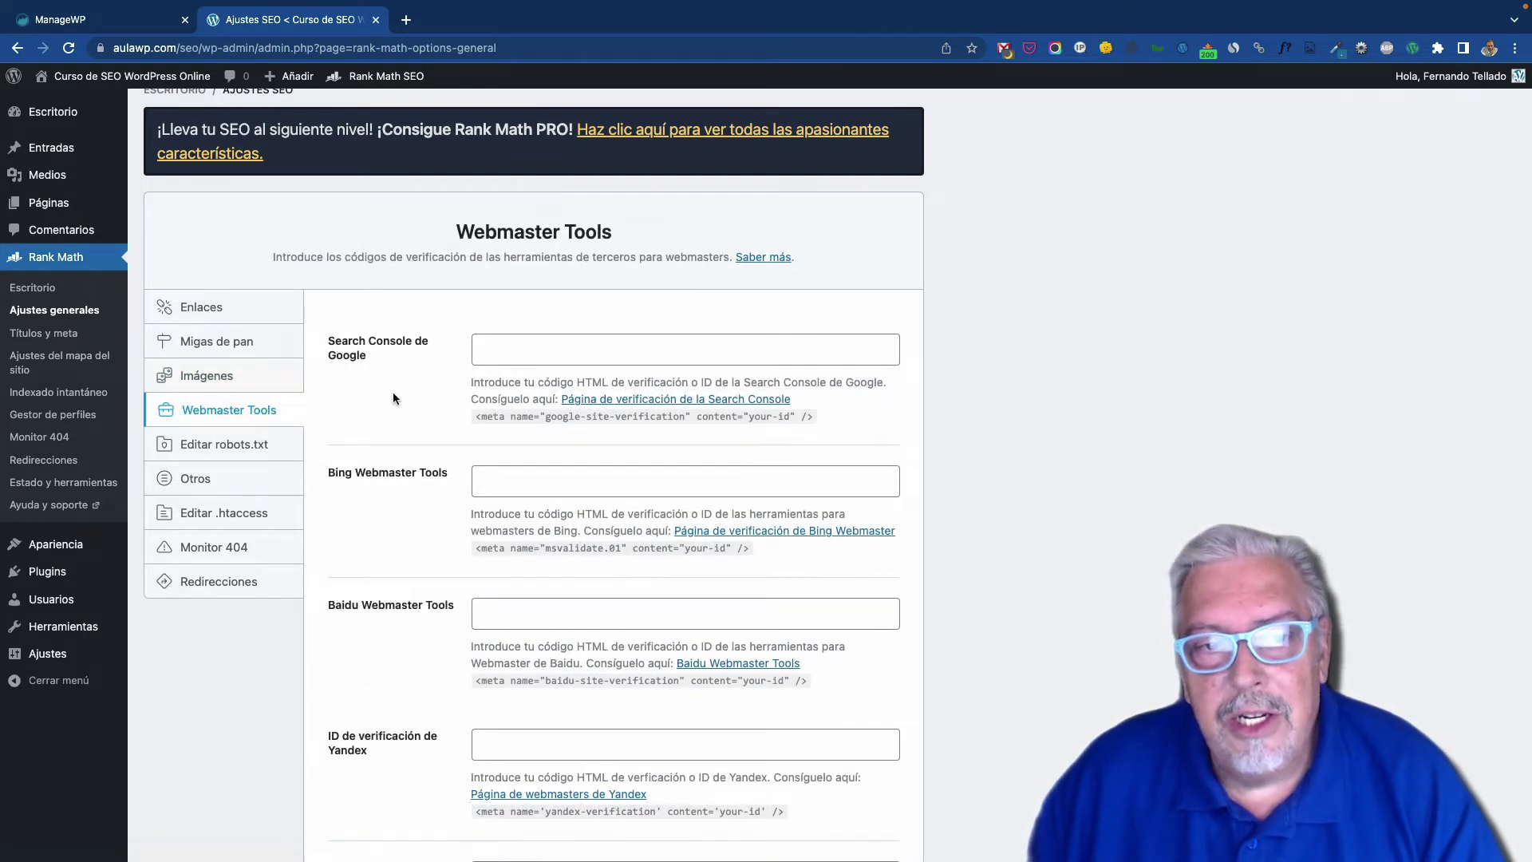
scroll(393, 397, down, 2)
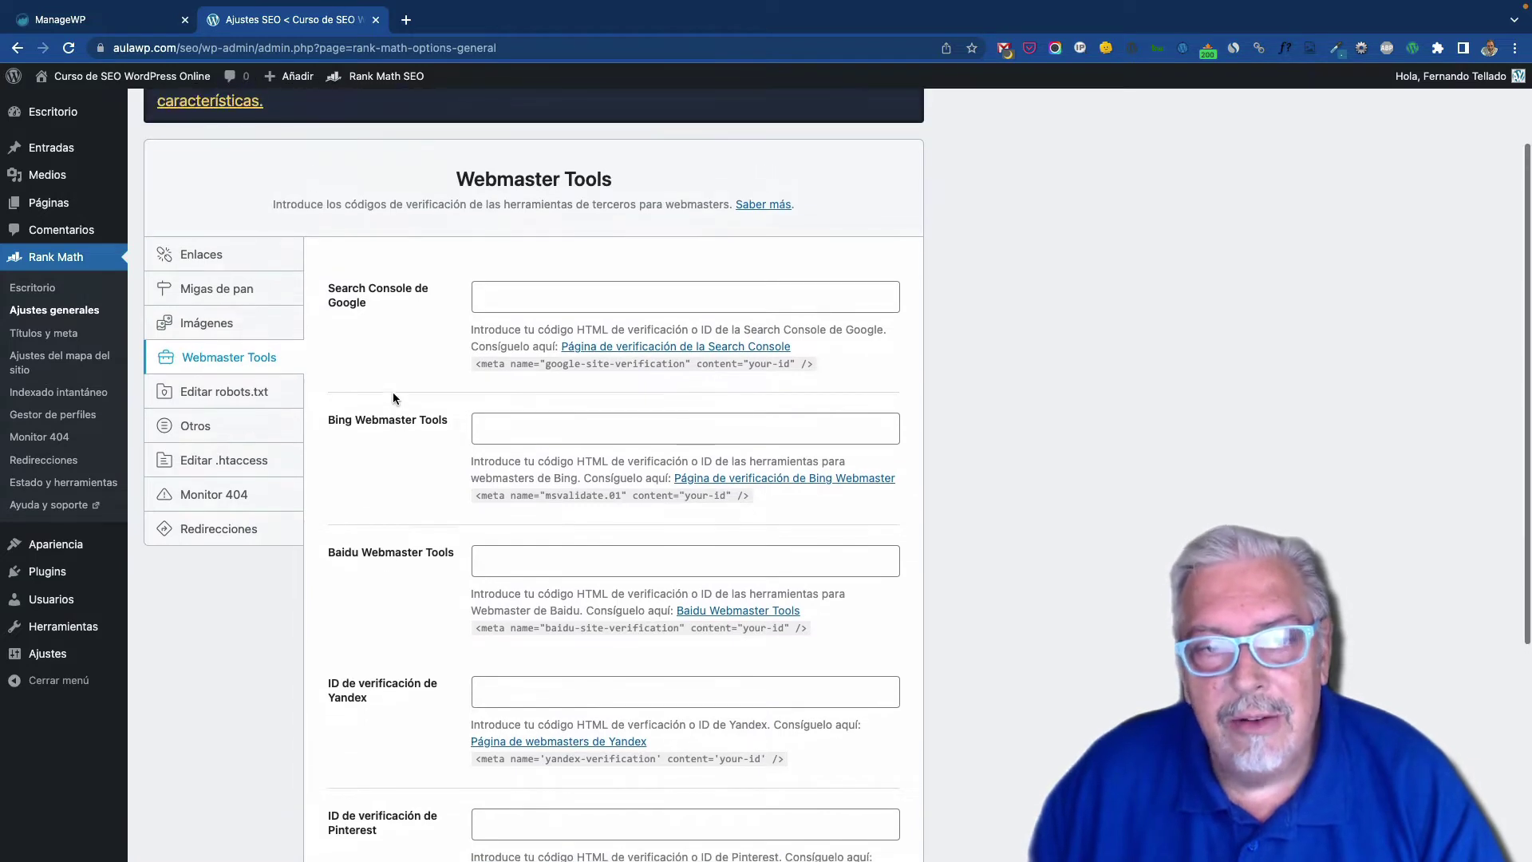
scroll(392, 397, up, 2)
scroll(394, 399, down, 2)
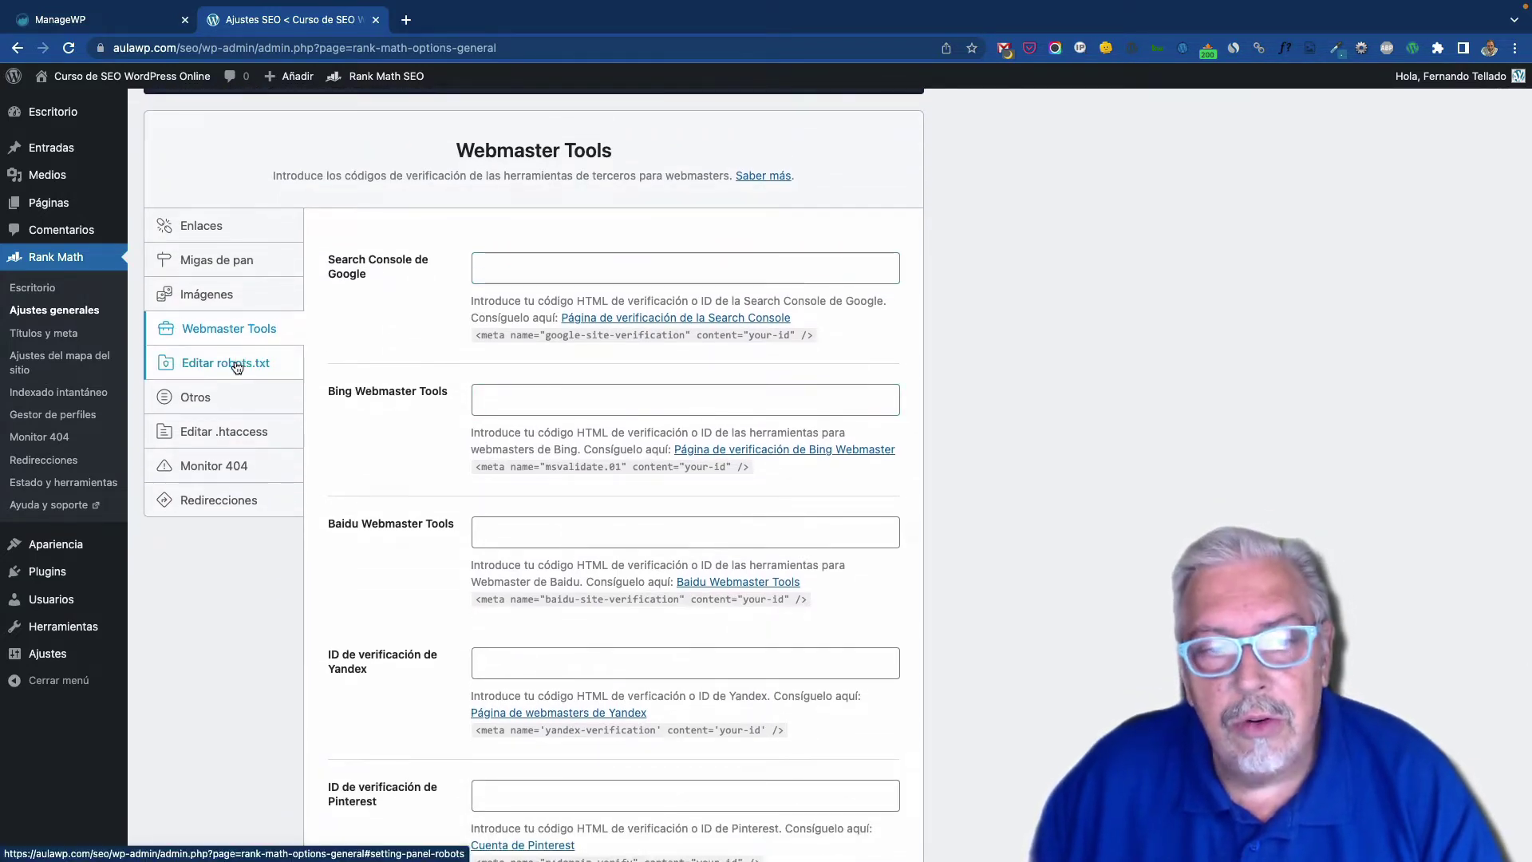
click(258, 431)
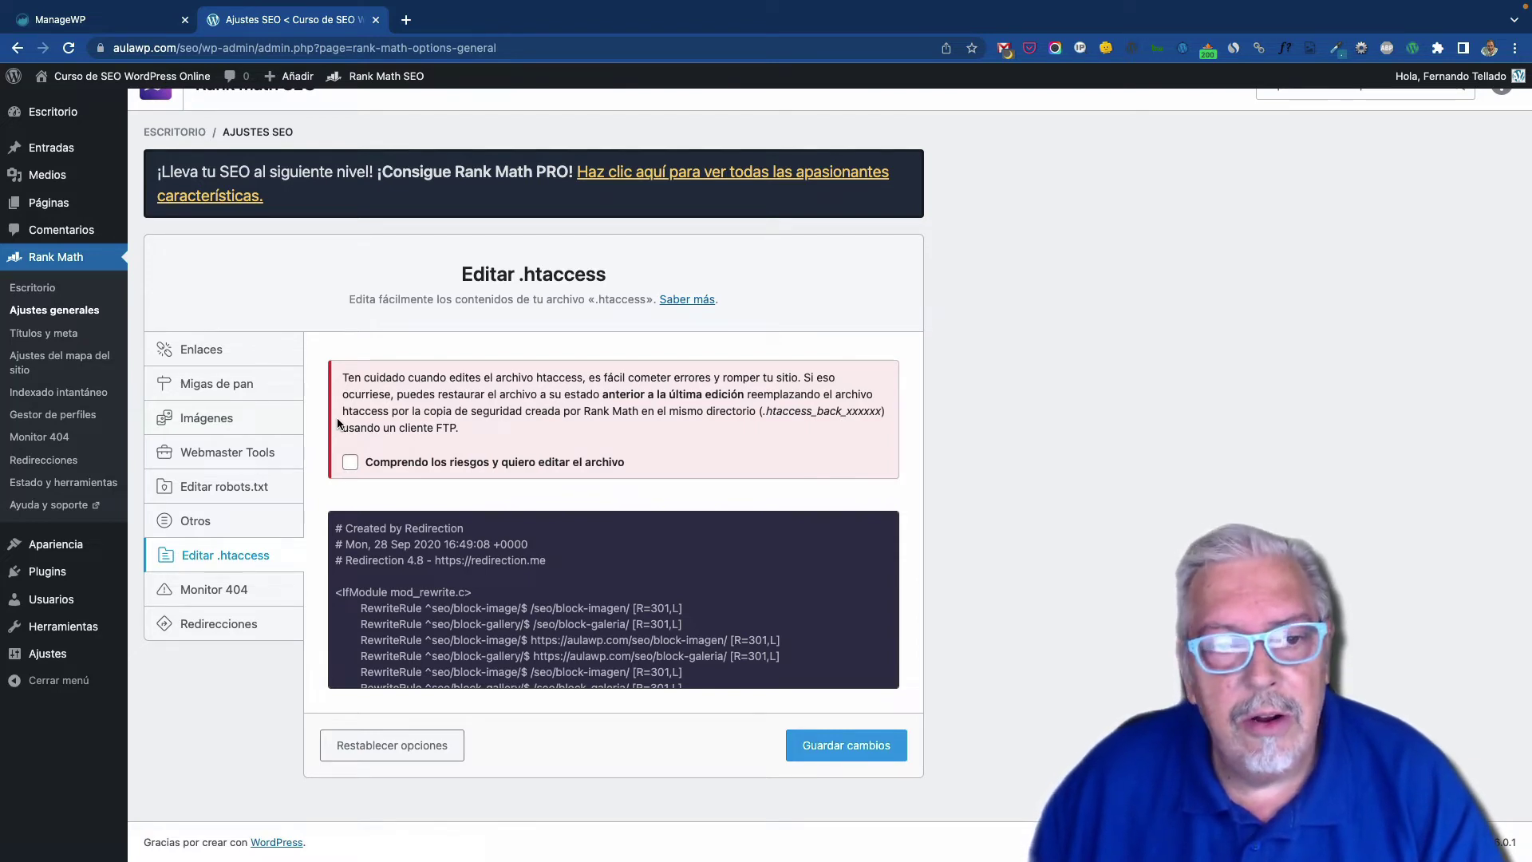
click(248, 486)
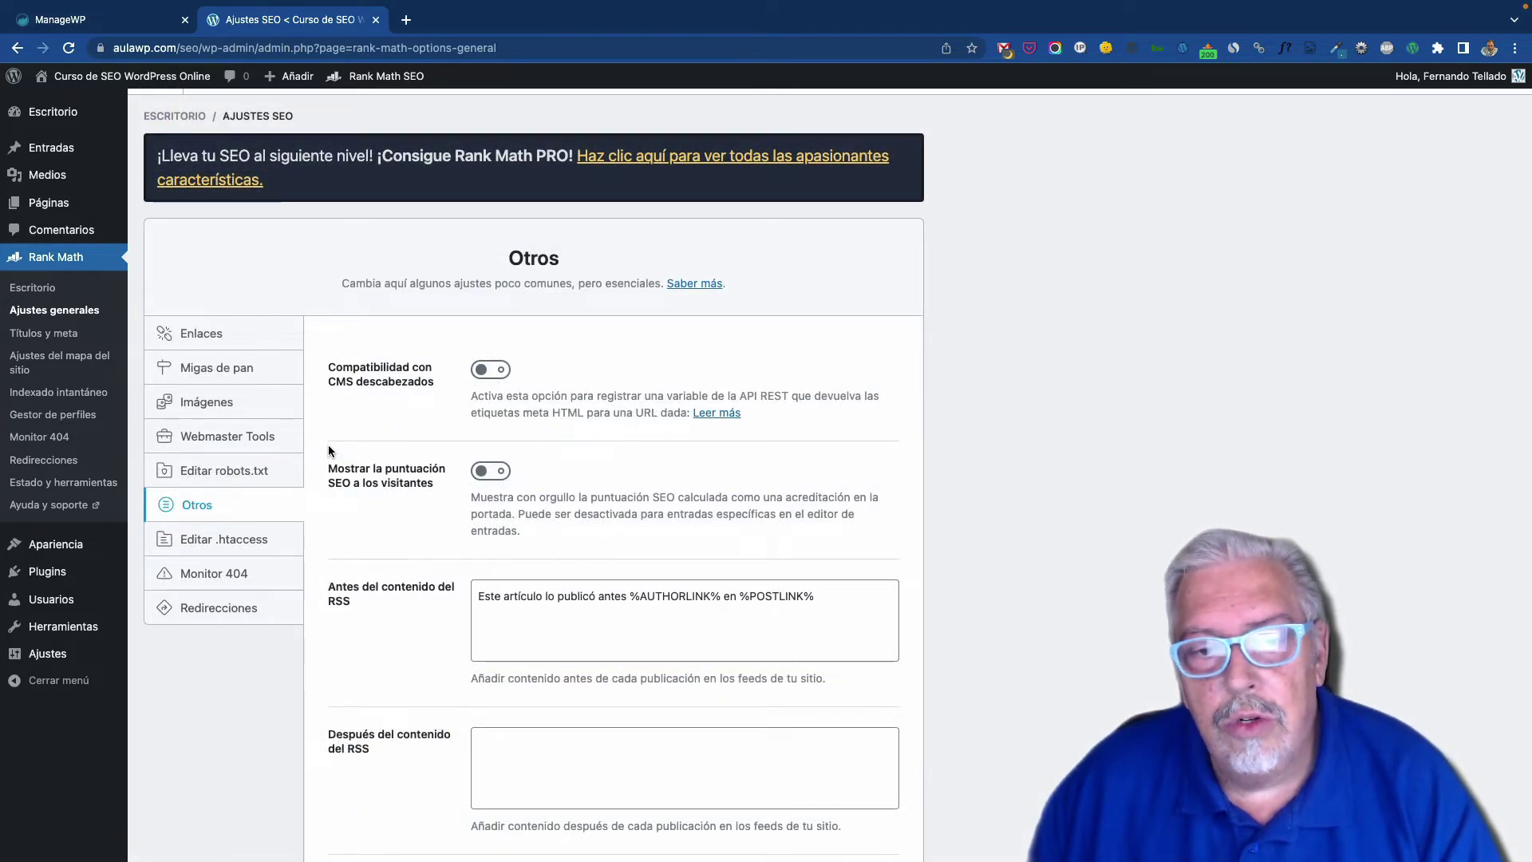
Step: Examine the Otros options for headless CMS support, visitor SEO score, content before and after the RSS, and available variables
scroll(328, 452, down, 3)
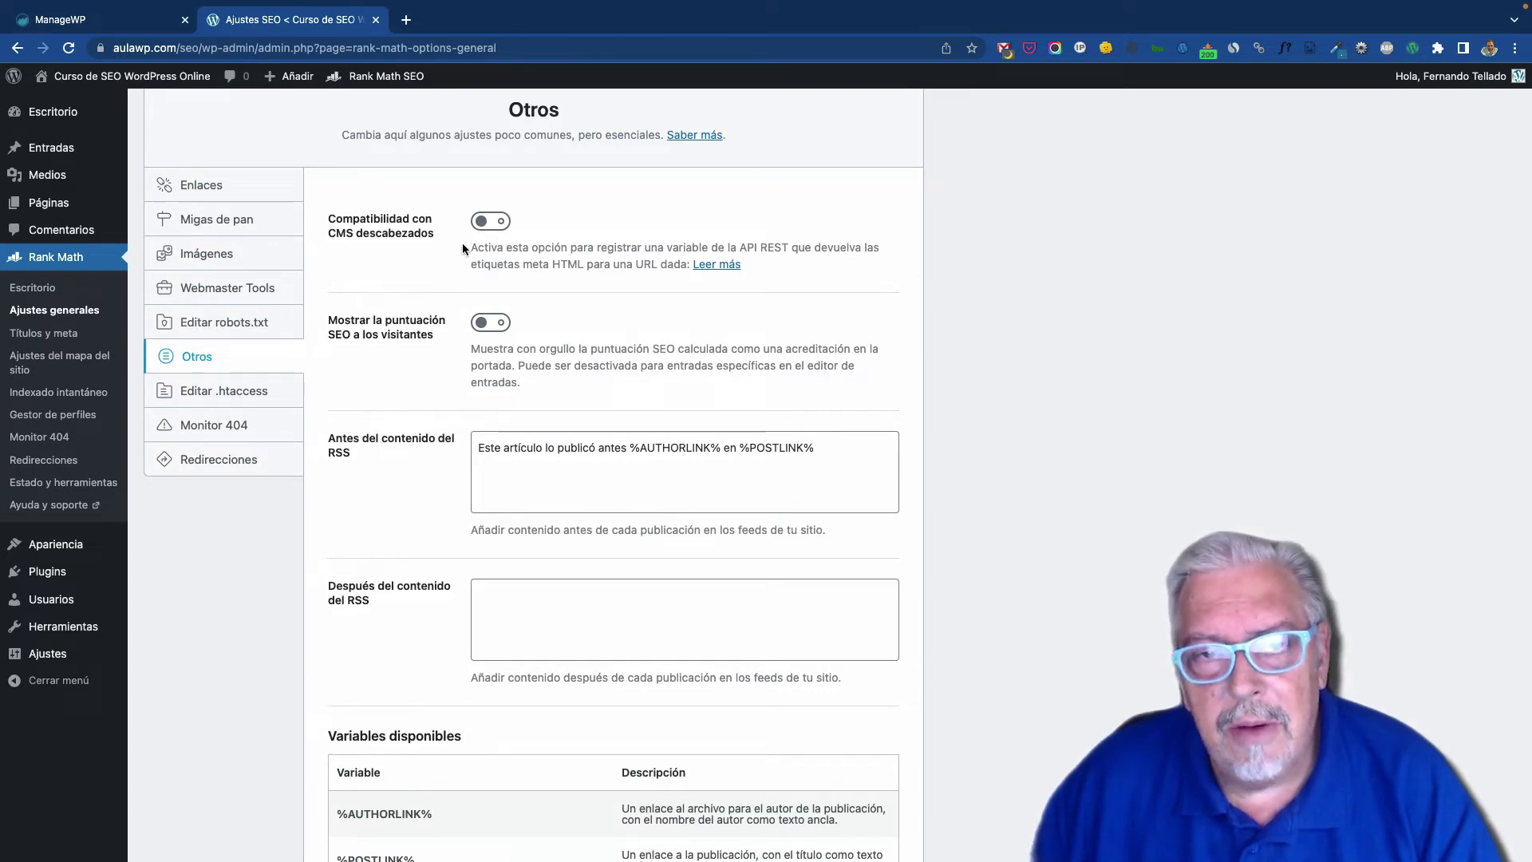
scroll(435, 320, down, 2)
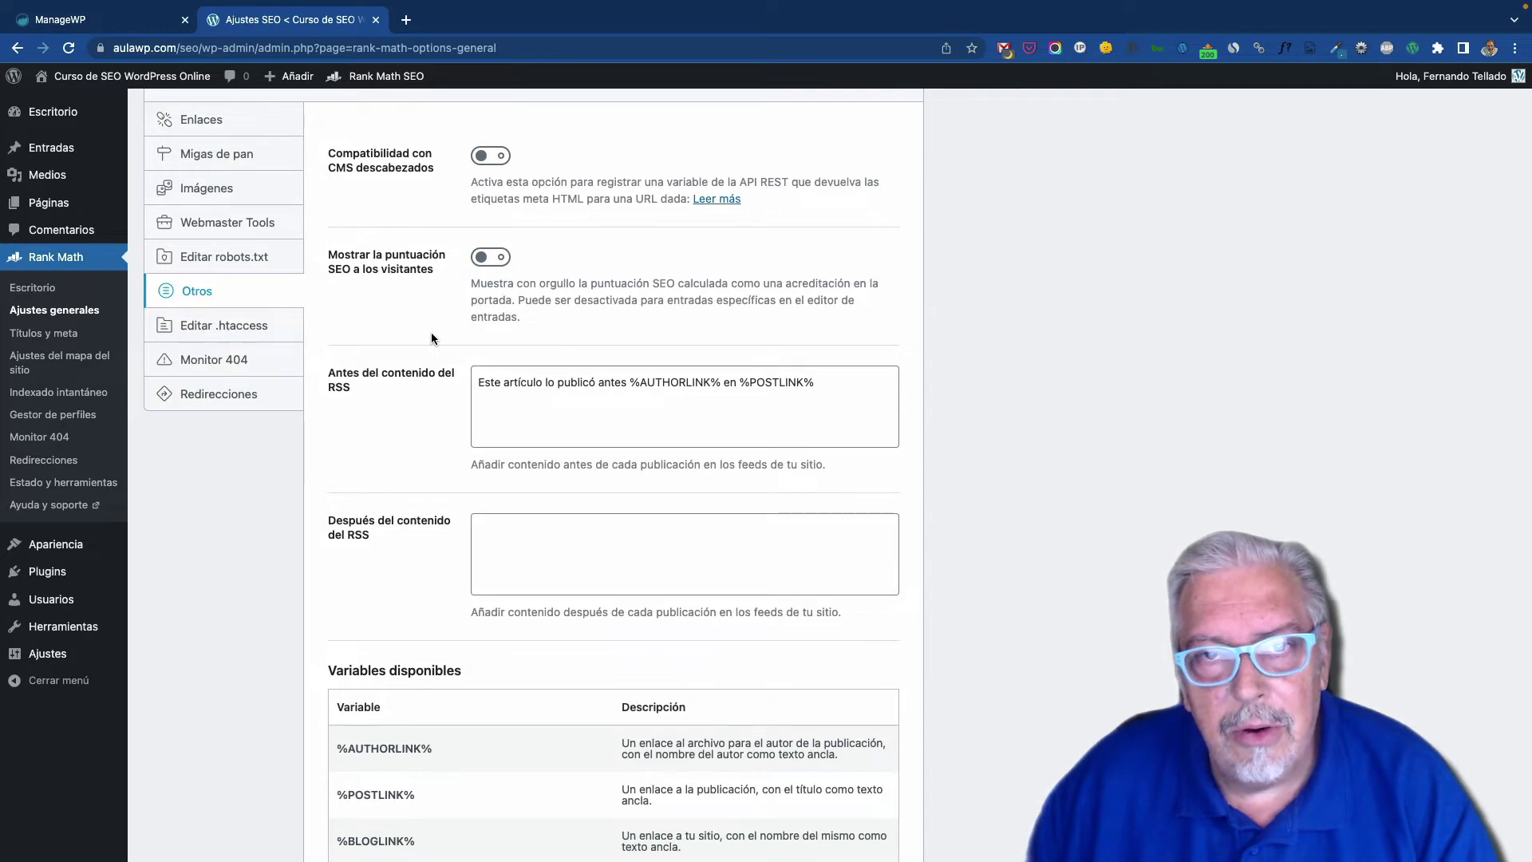
scroll(431, 339, down, 1)
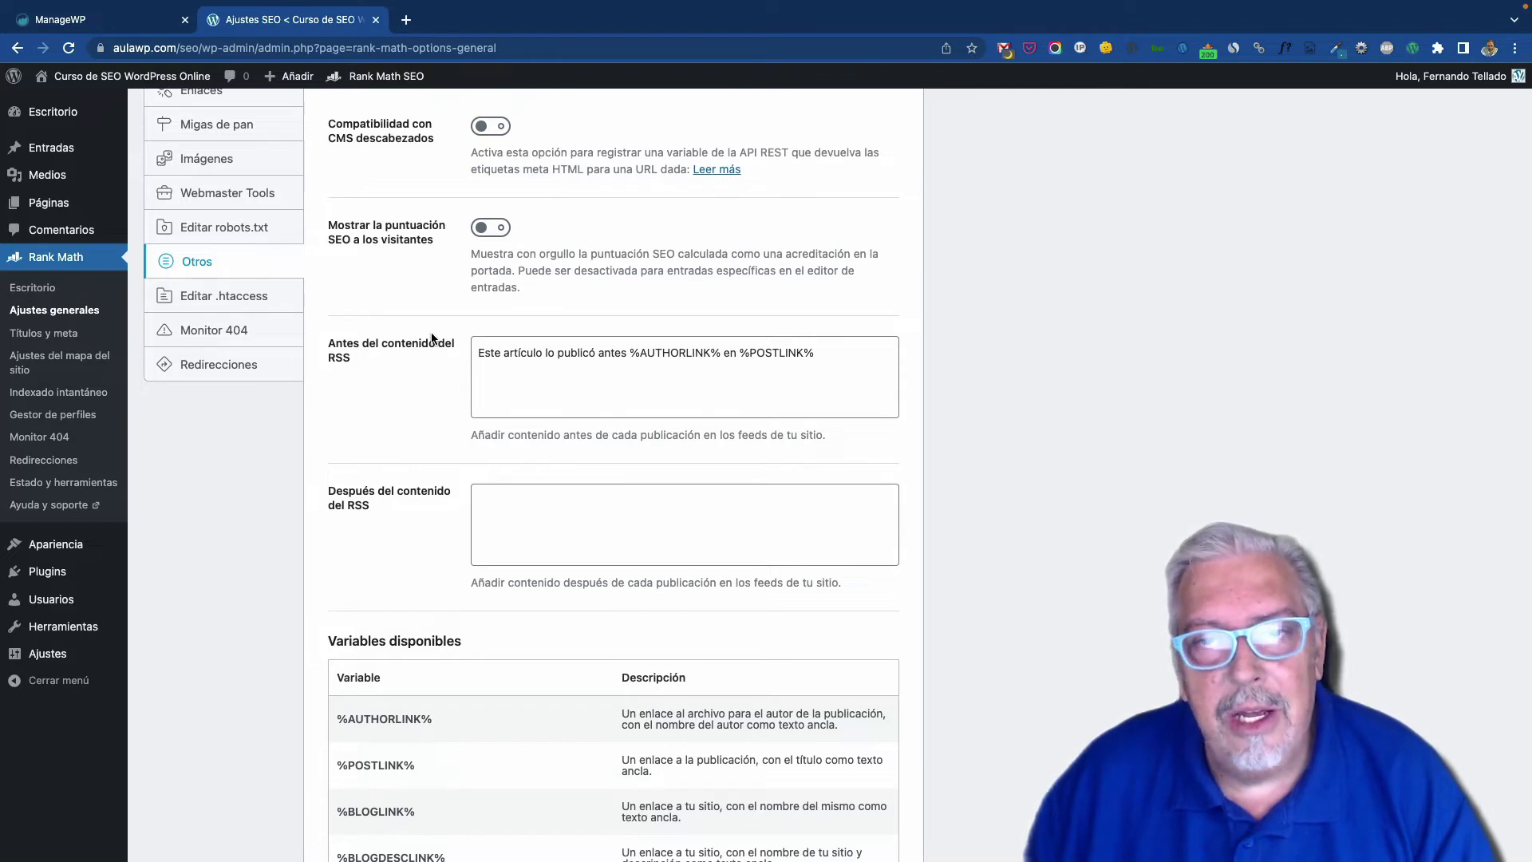
scroll(431, 338, down, 1)
scroll(431, 338, down, 5)
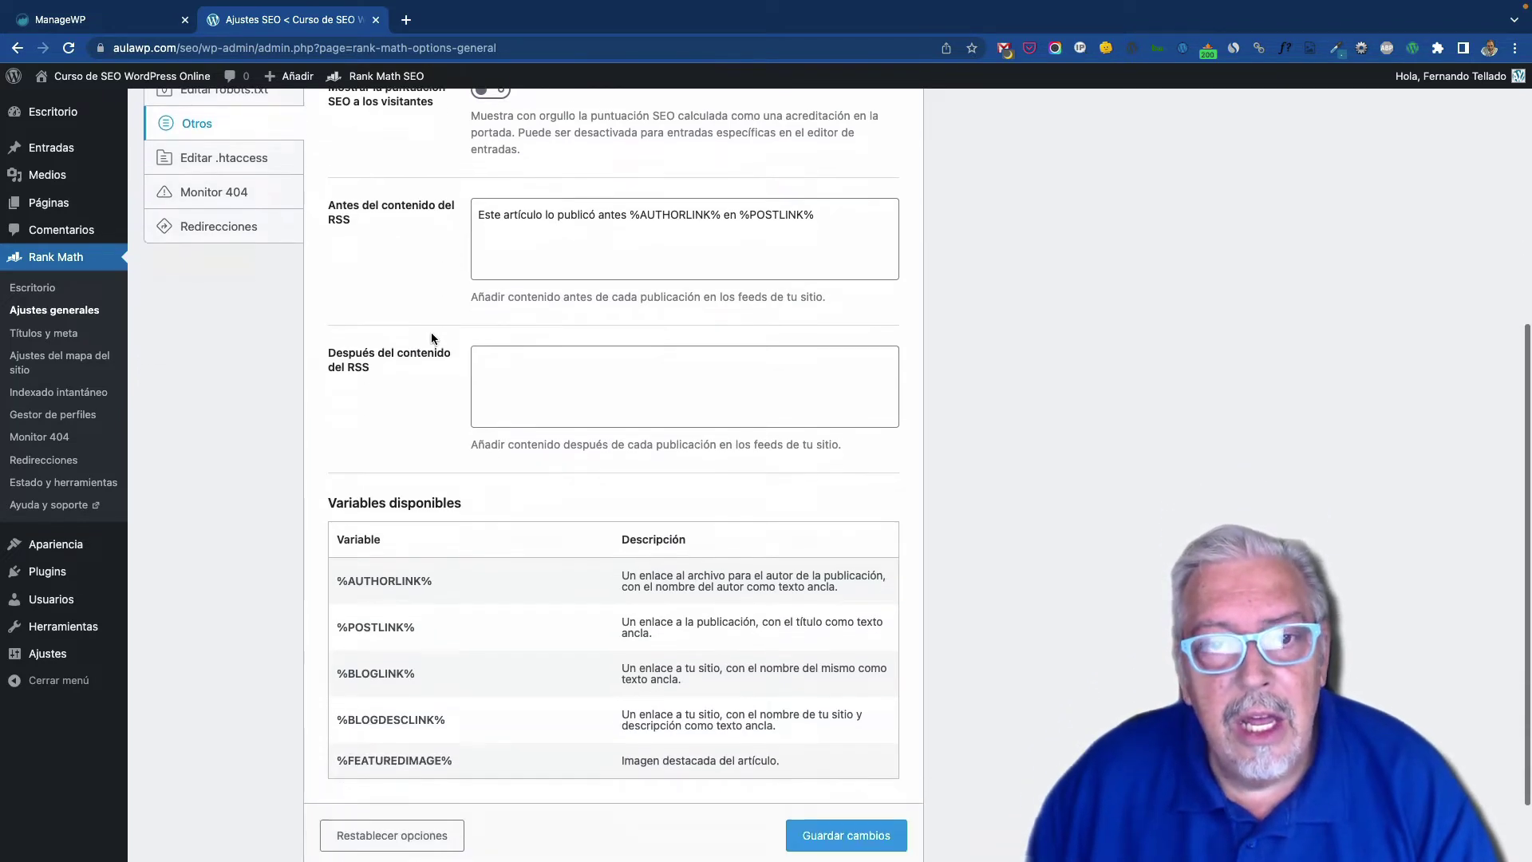
scroll(433, 340, down, 1)
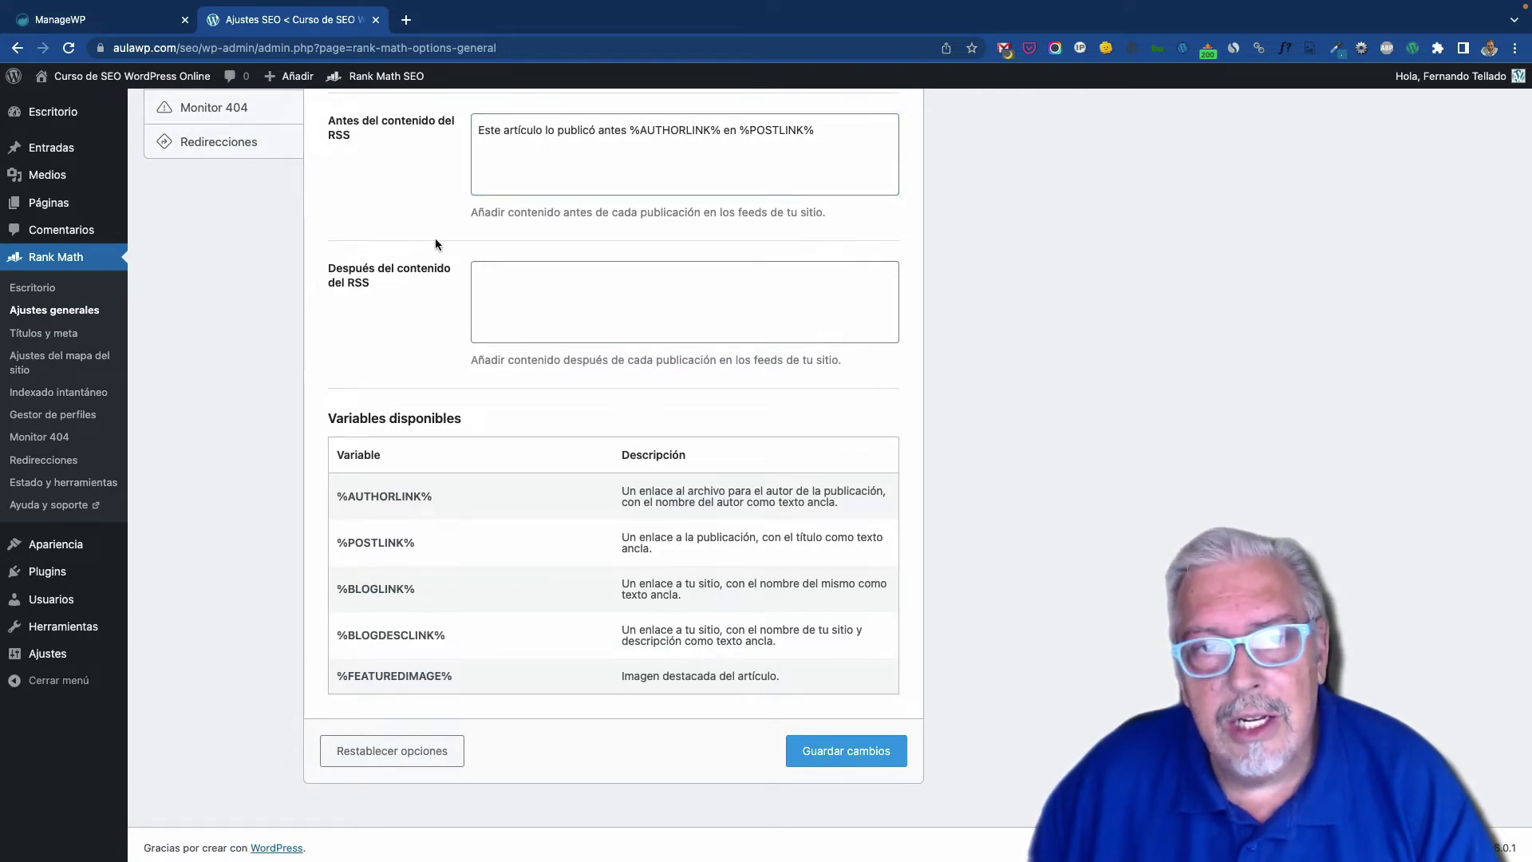
scroll(435, 243, up, 5)
scroll(435, 243, up, 3)
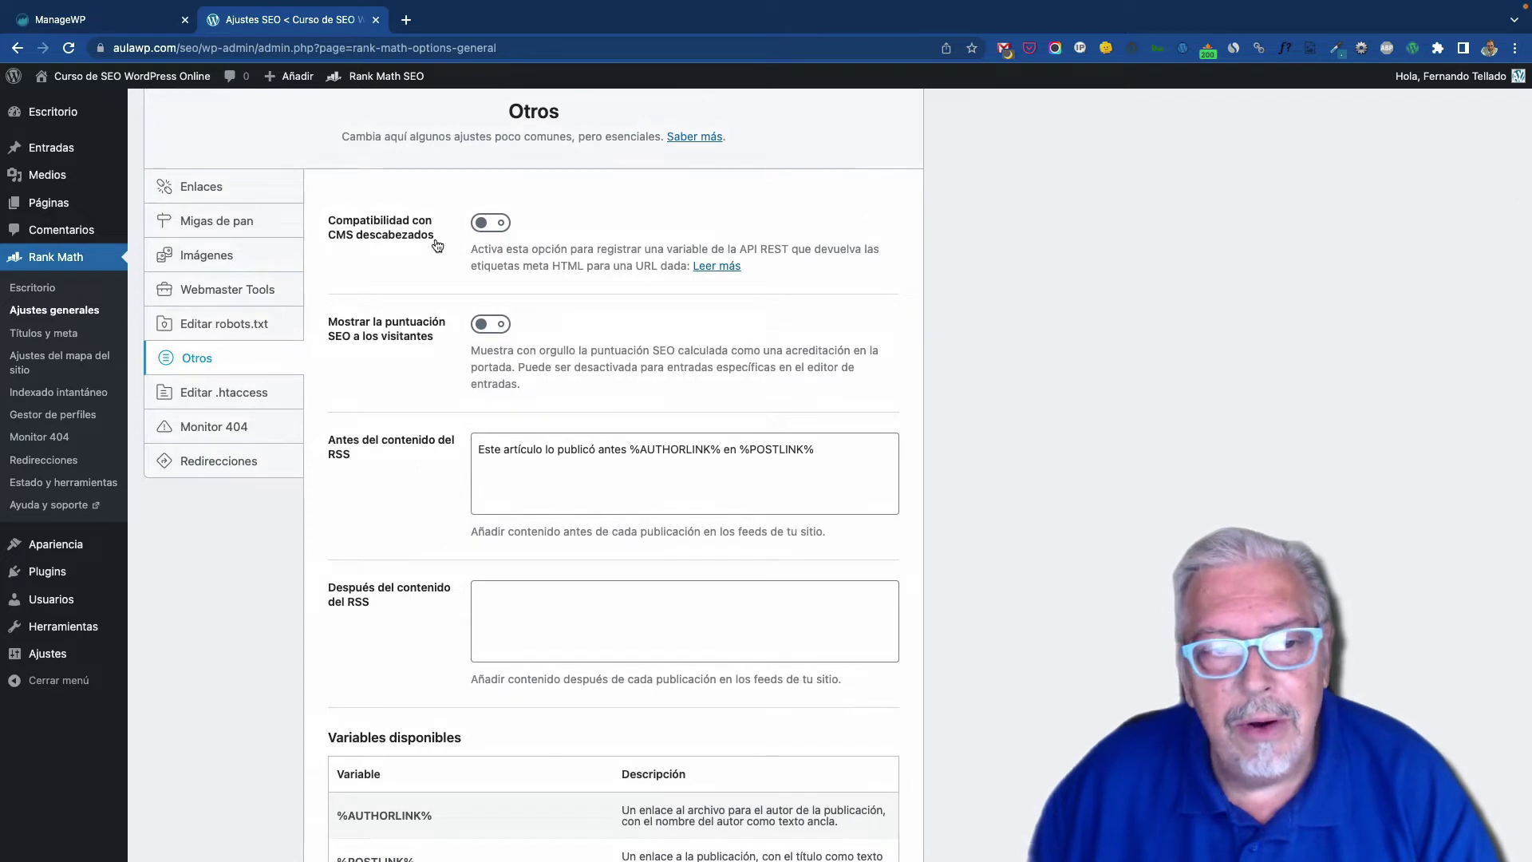
Step: Open the Monitor 404 settings and examine the mode, log limit, excluded paths and query parameter options
click(239, 431)
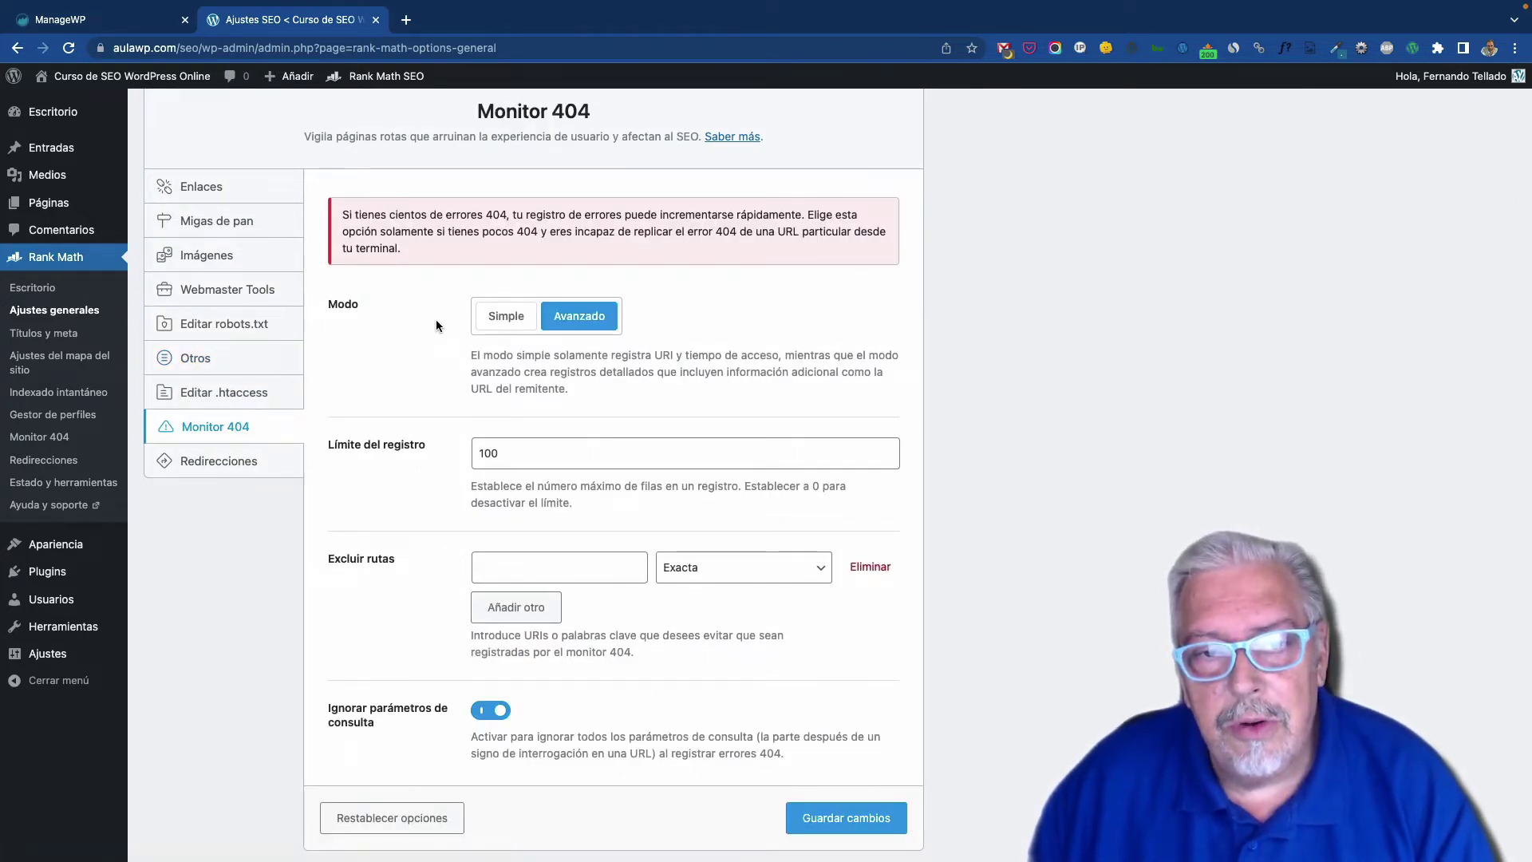
scroll(436, 320, down, 1)
scroll(435, 321, down, 1)
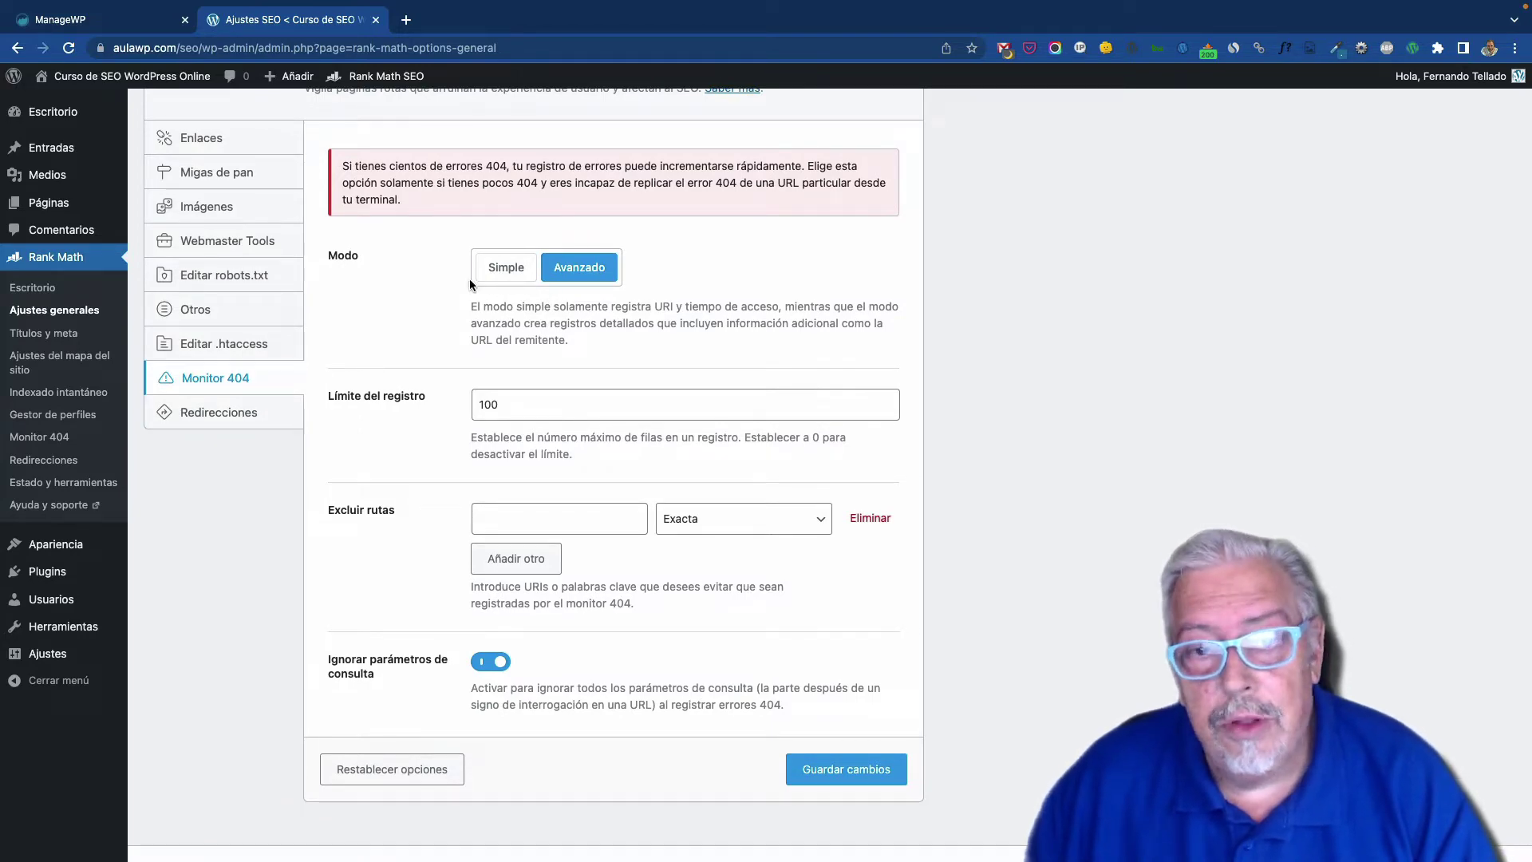
Step: Try Redirigir a la página de inicio and Redirección personalizada as the Redirecciones fallback behaviour, and restore 404 por defecto
click(212, 412)
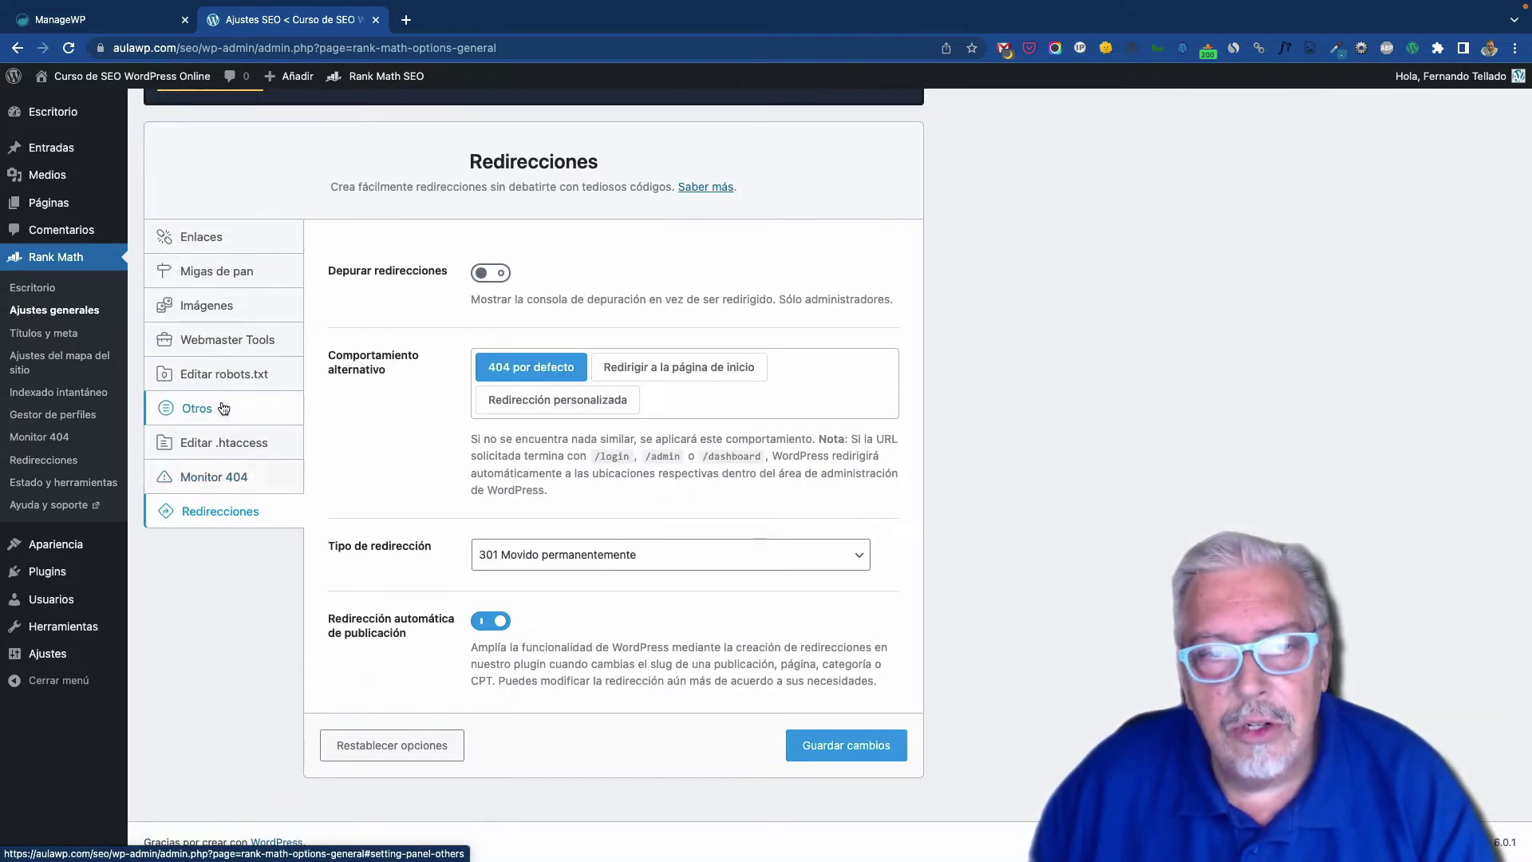
scroll(439, 293, down, 1)
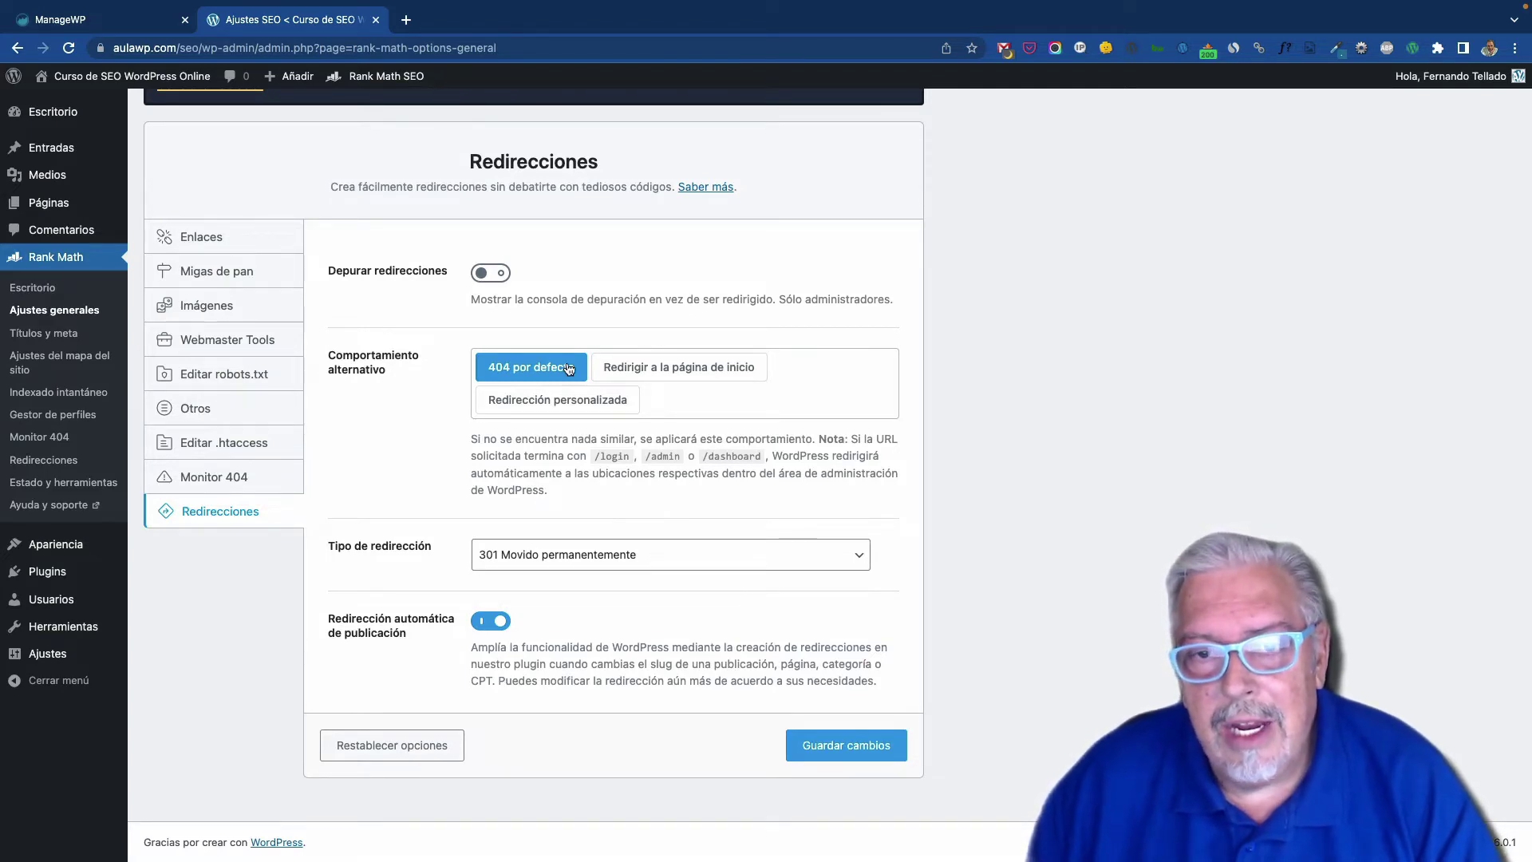
click(660, 374)
click(606, 404)
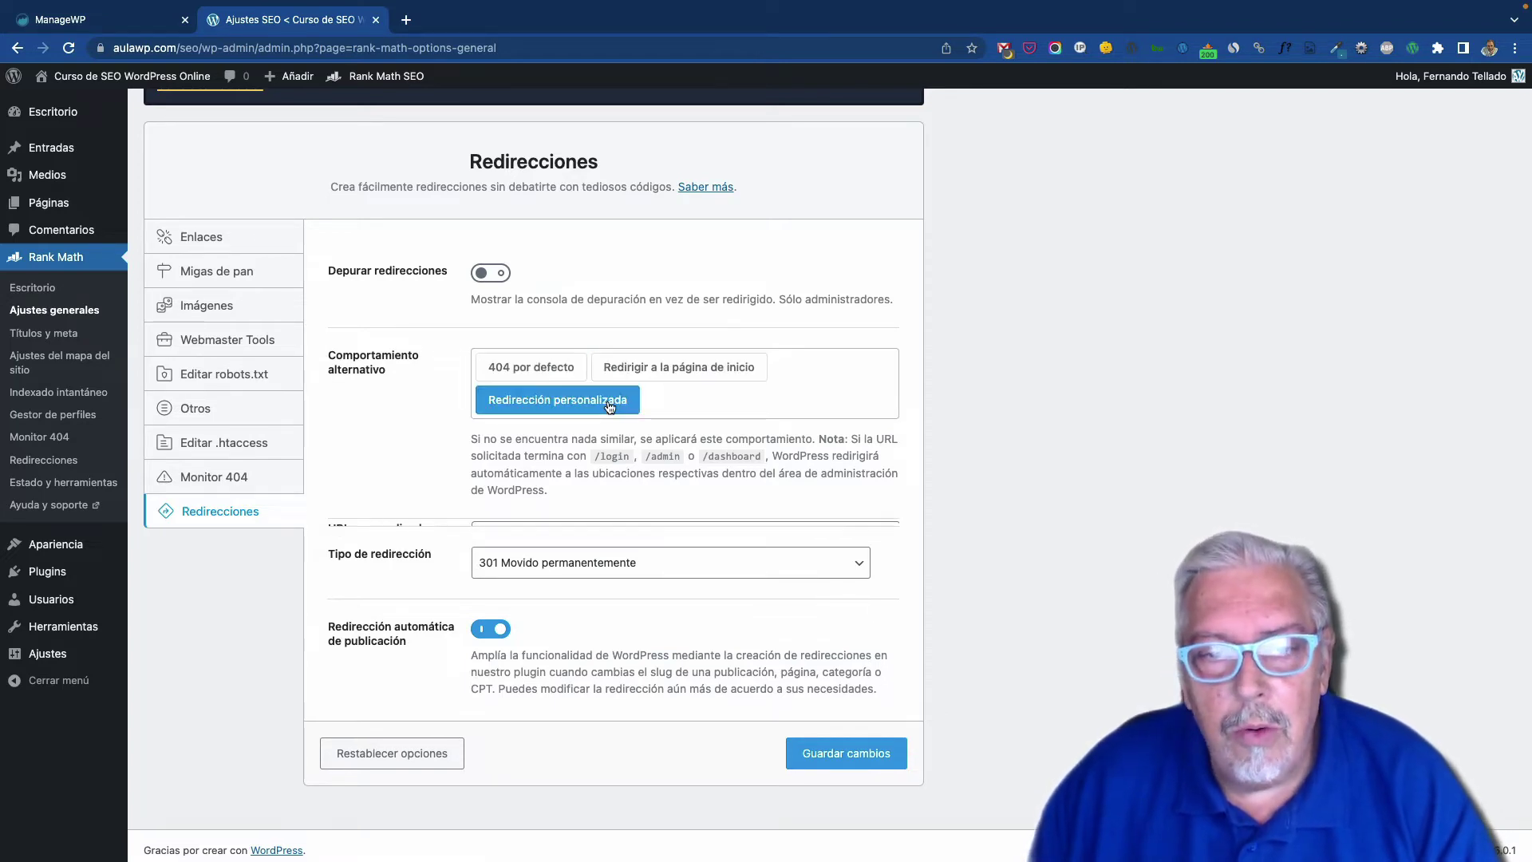
click(557, 375)
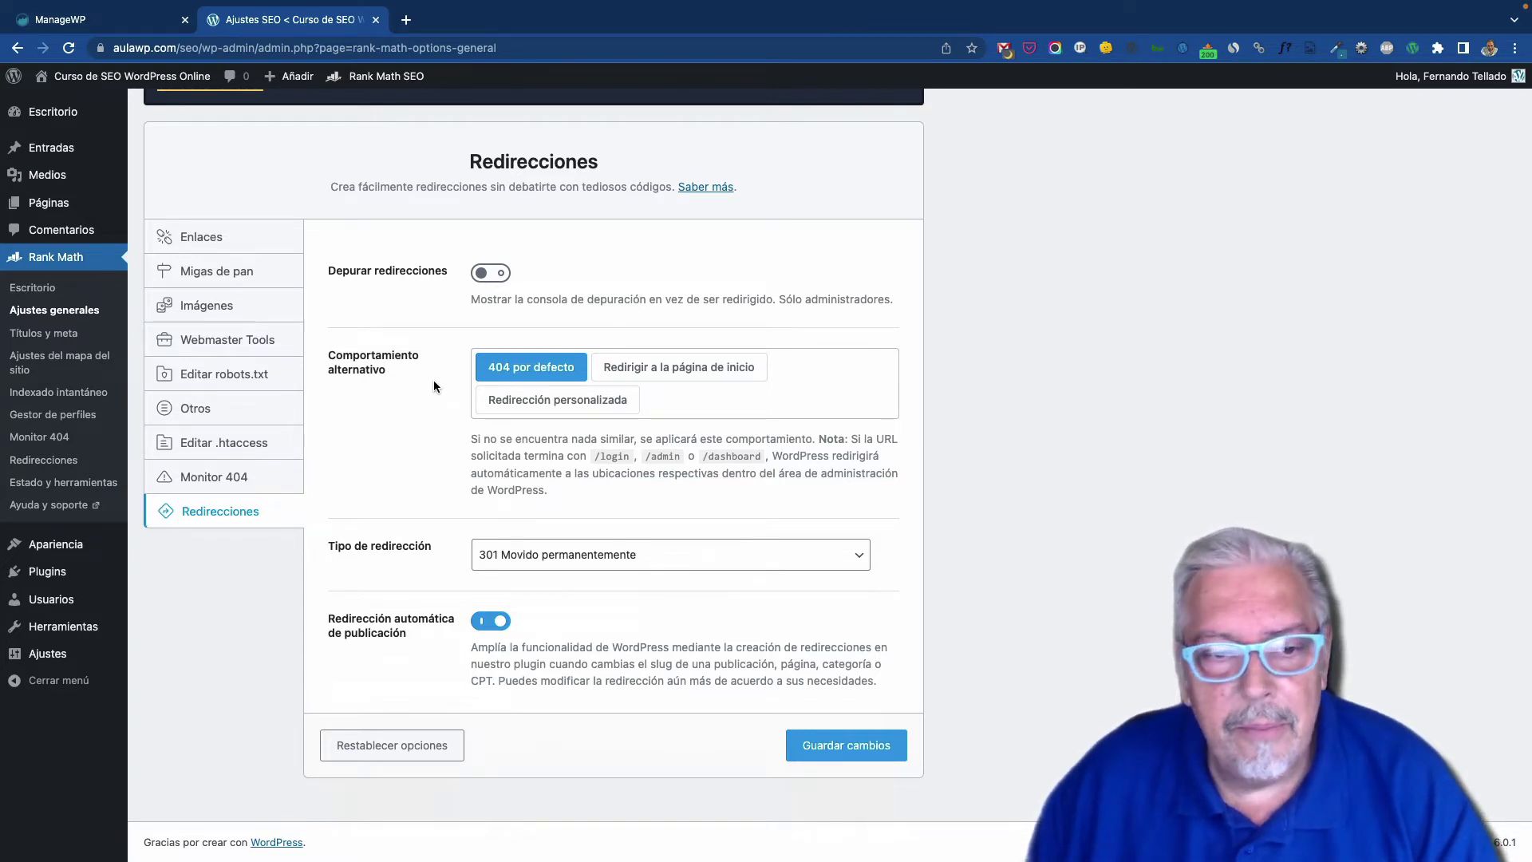
Step: View the redirection types offered under Tipo de redirección, keep 301 Movido permanentemente, and check the automatic post redirection option
click(582, 559)
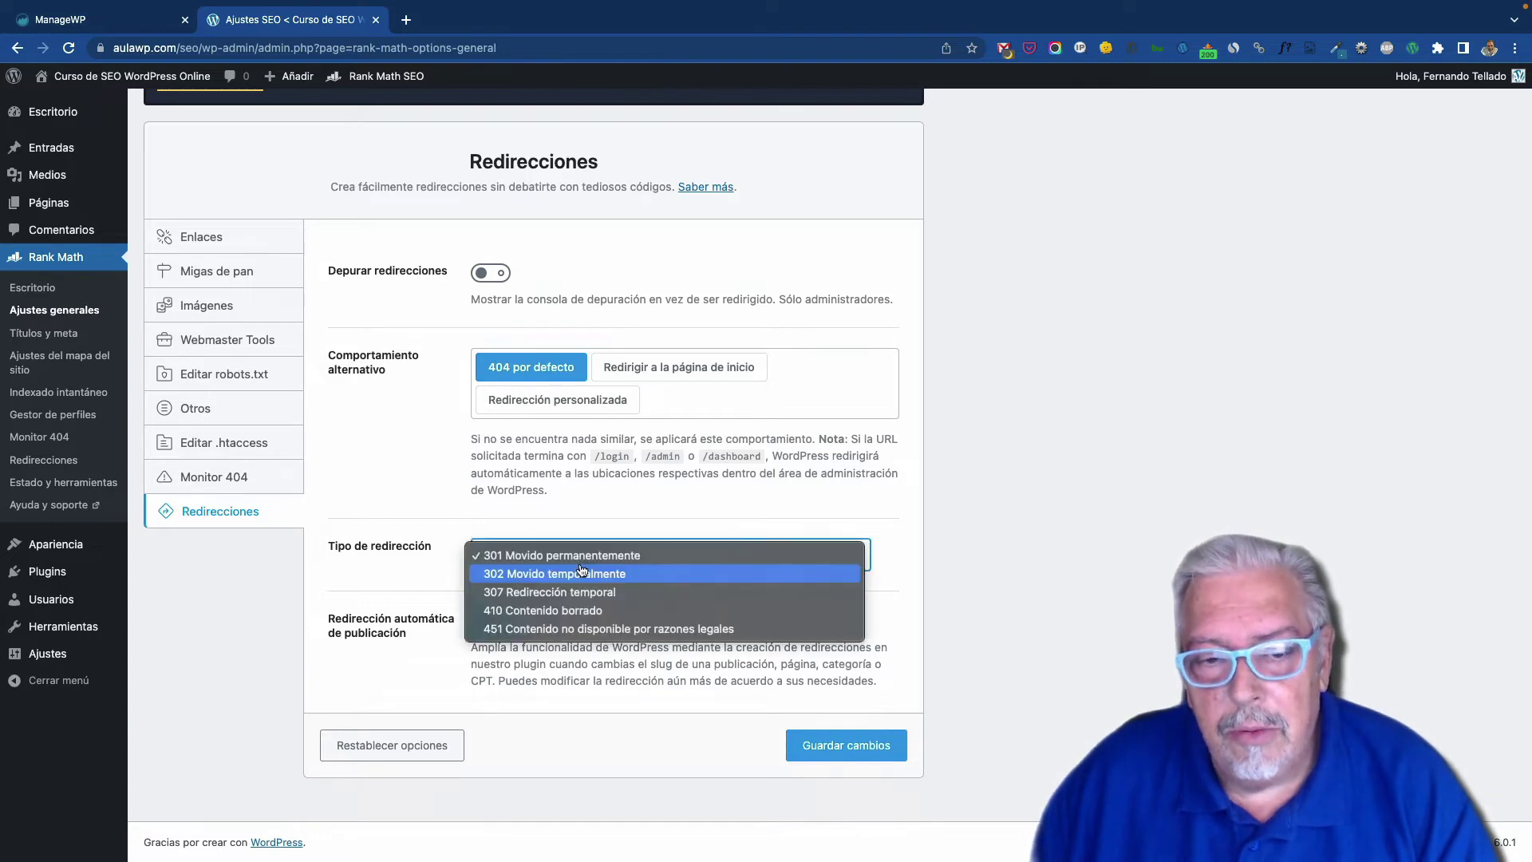
click(437, 490)
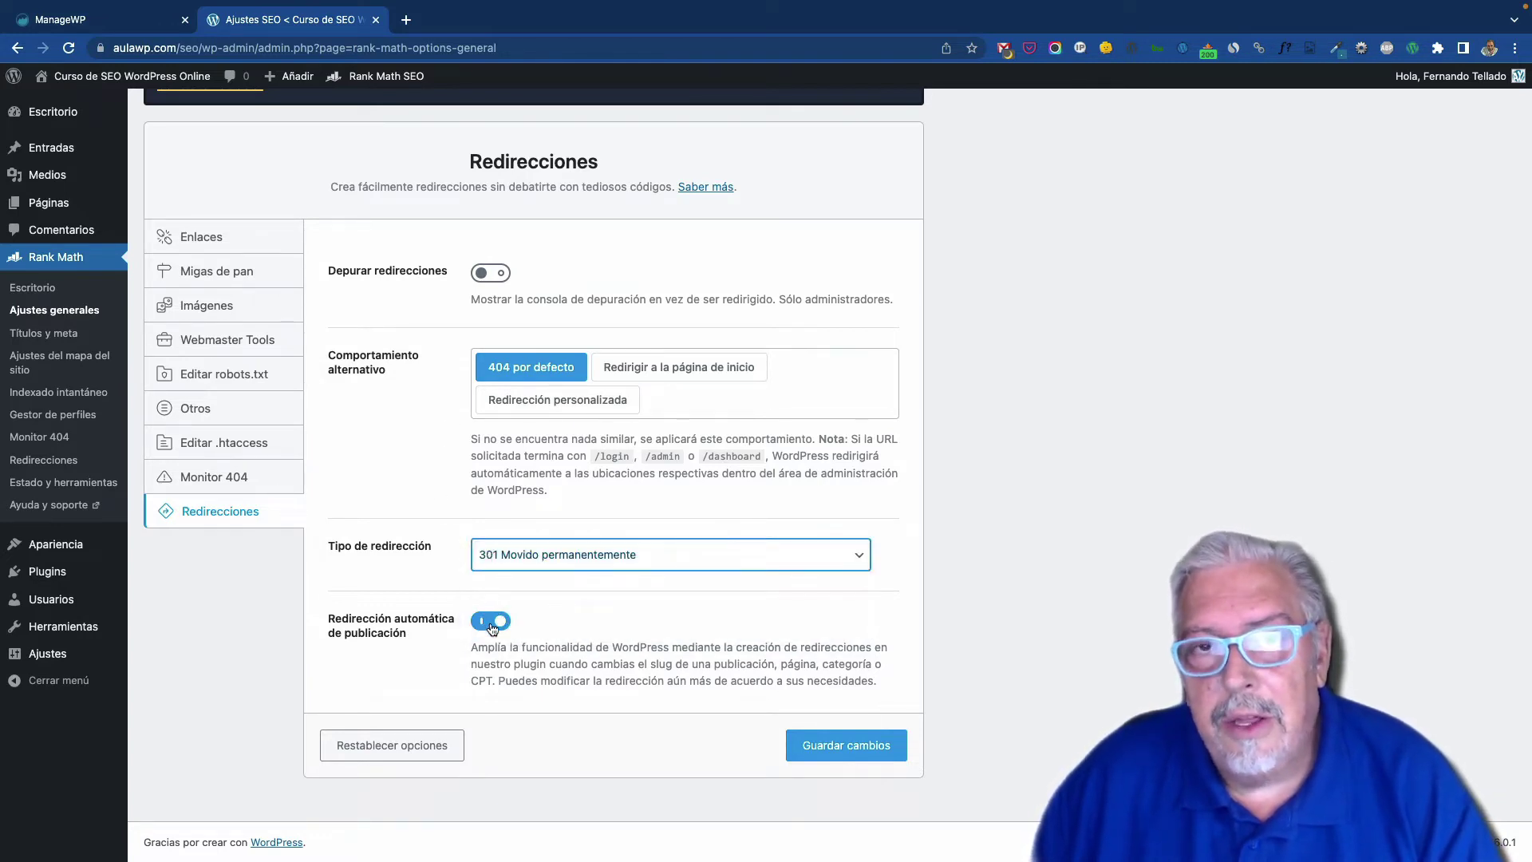
click(421, 462)
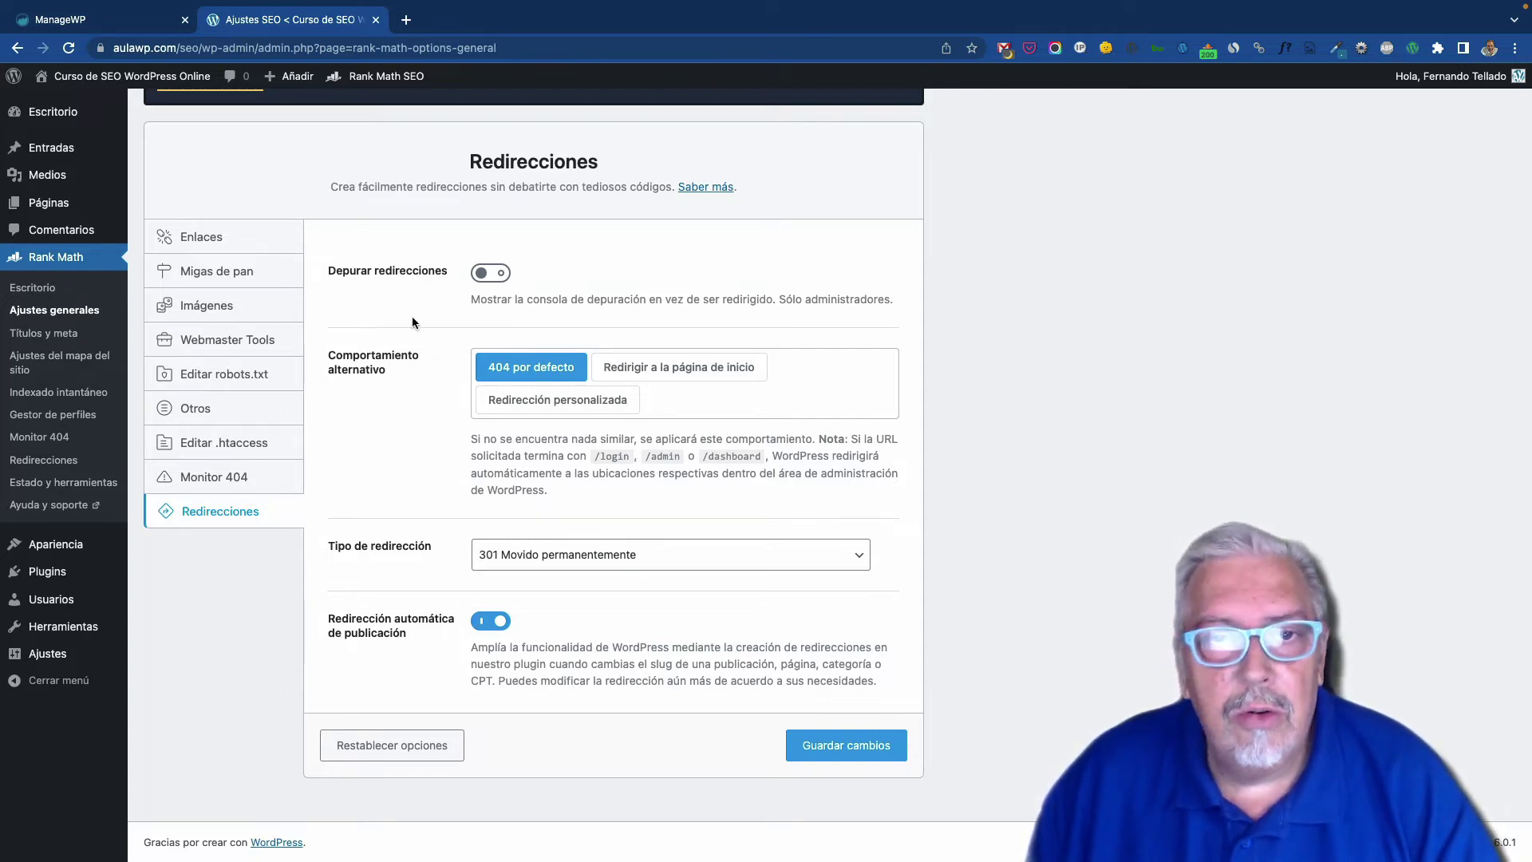
Step: Open the Títulos y meta settings, try No Index and No follow for the global Meta Robots, and restore Index alone
click(56, 333)
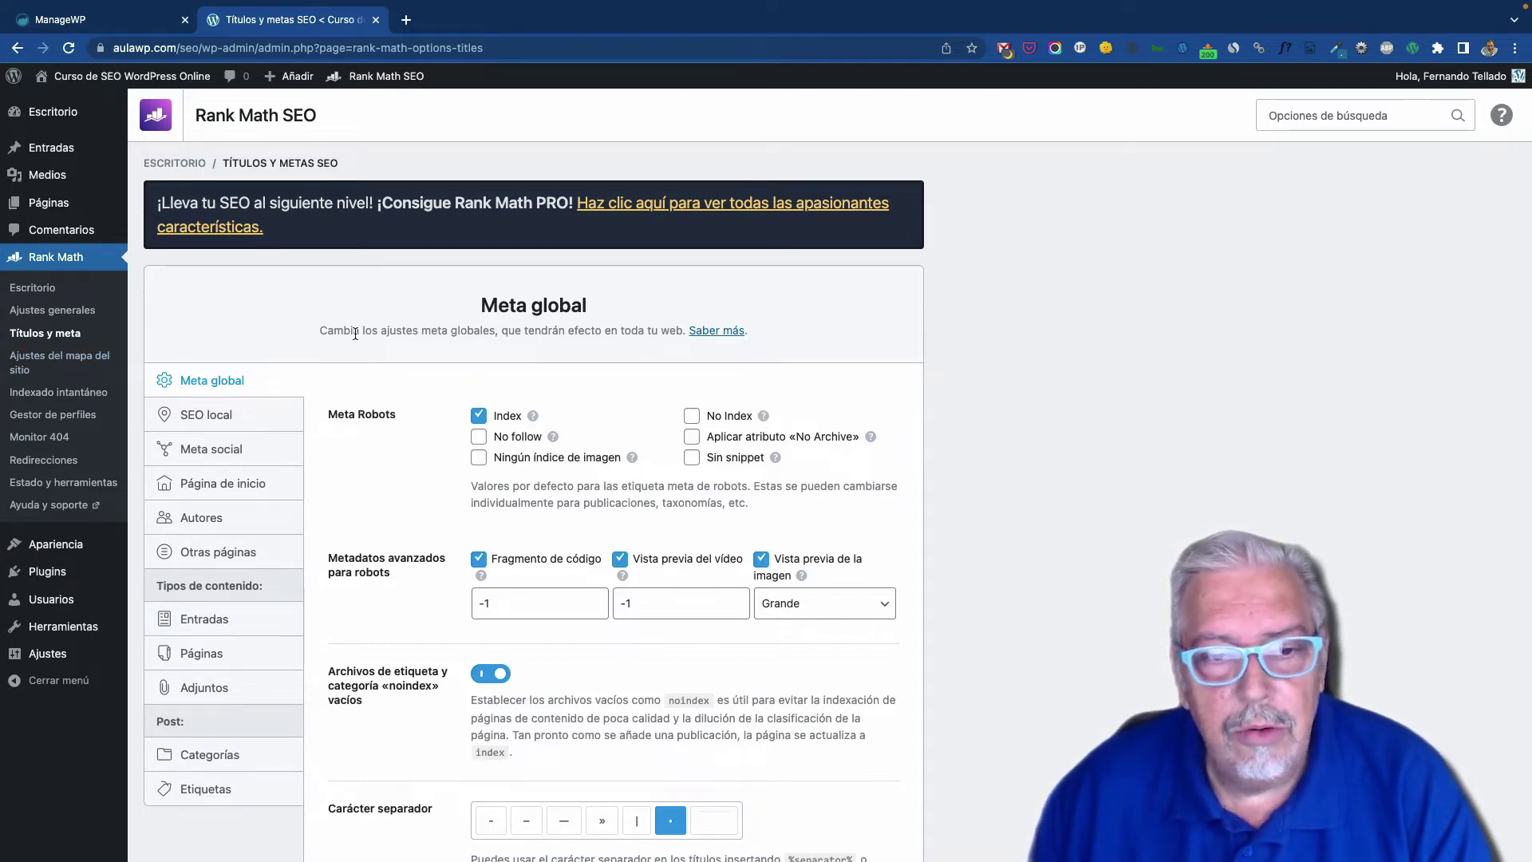
scroll(355, 334, down, 2)
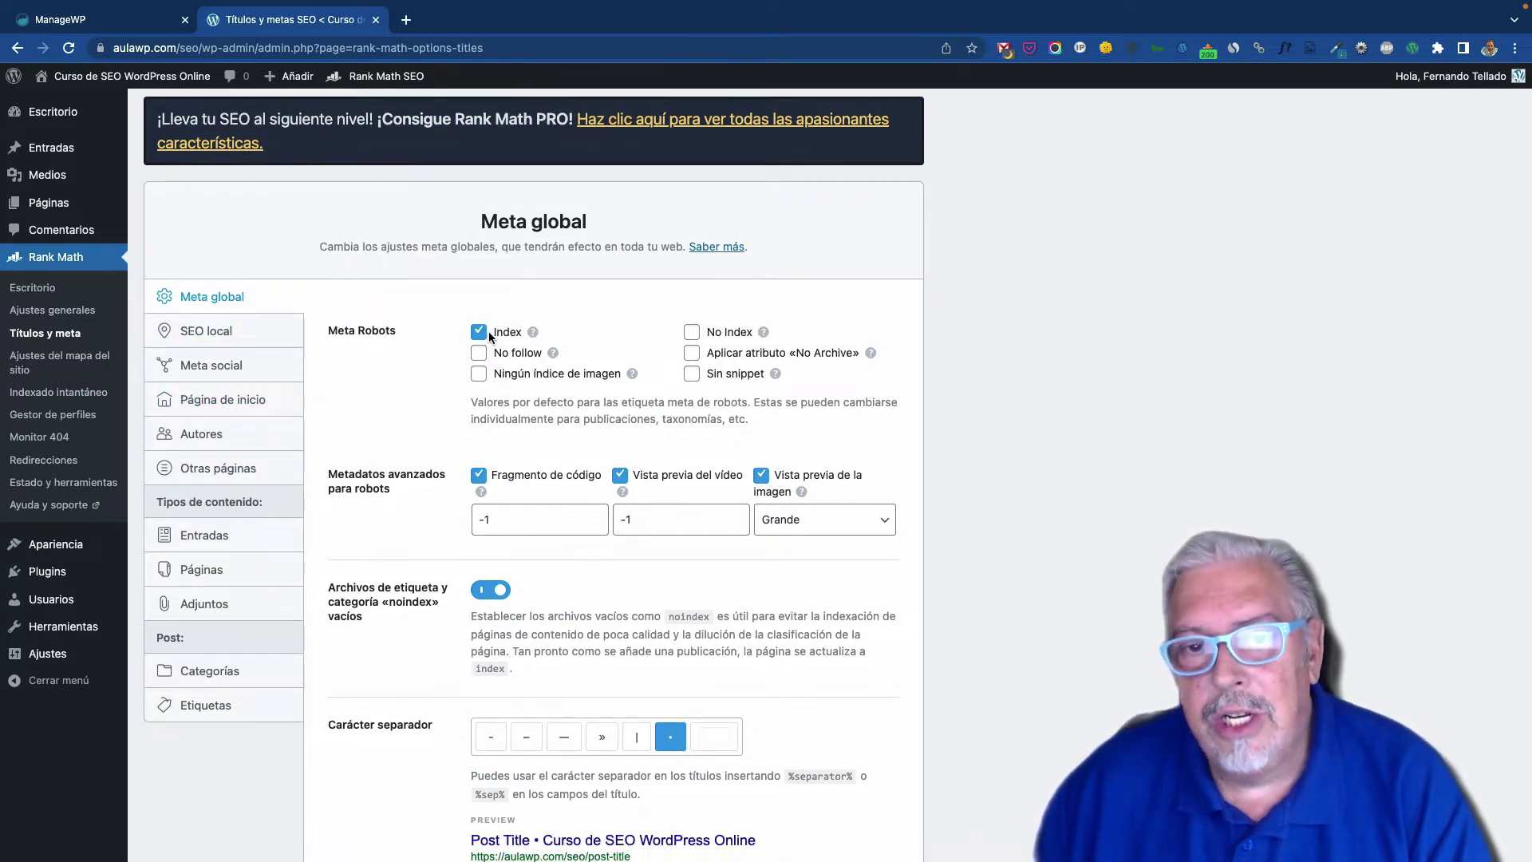
click(691, 331)
click(479, 353)
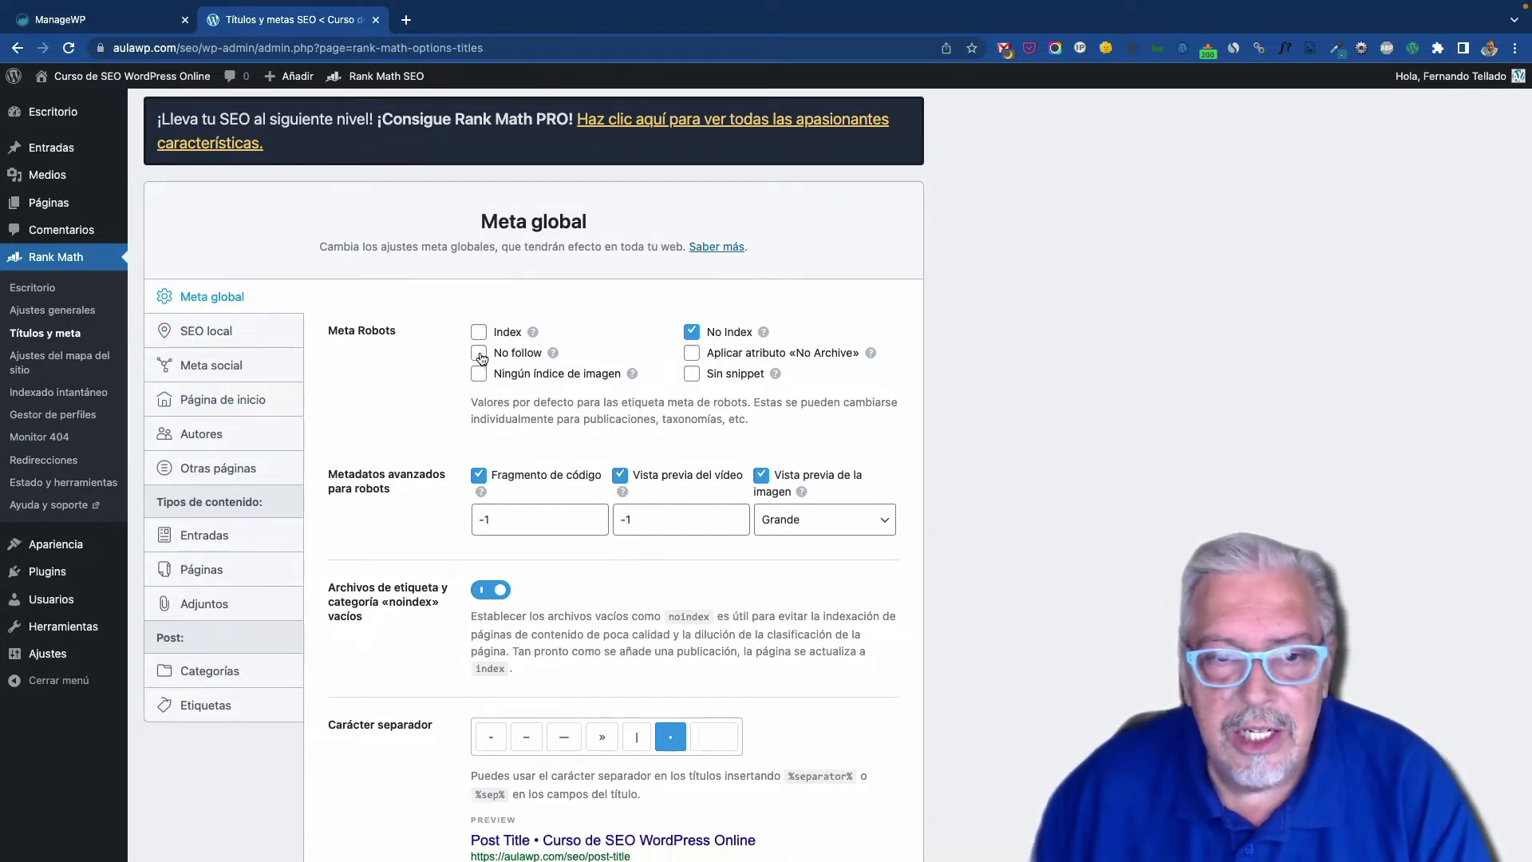
click(479, 332)
click(480, 353)
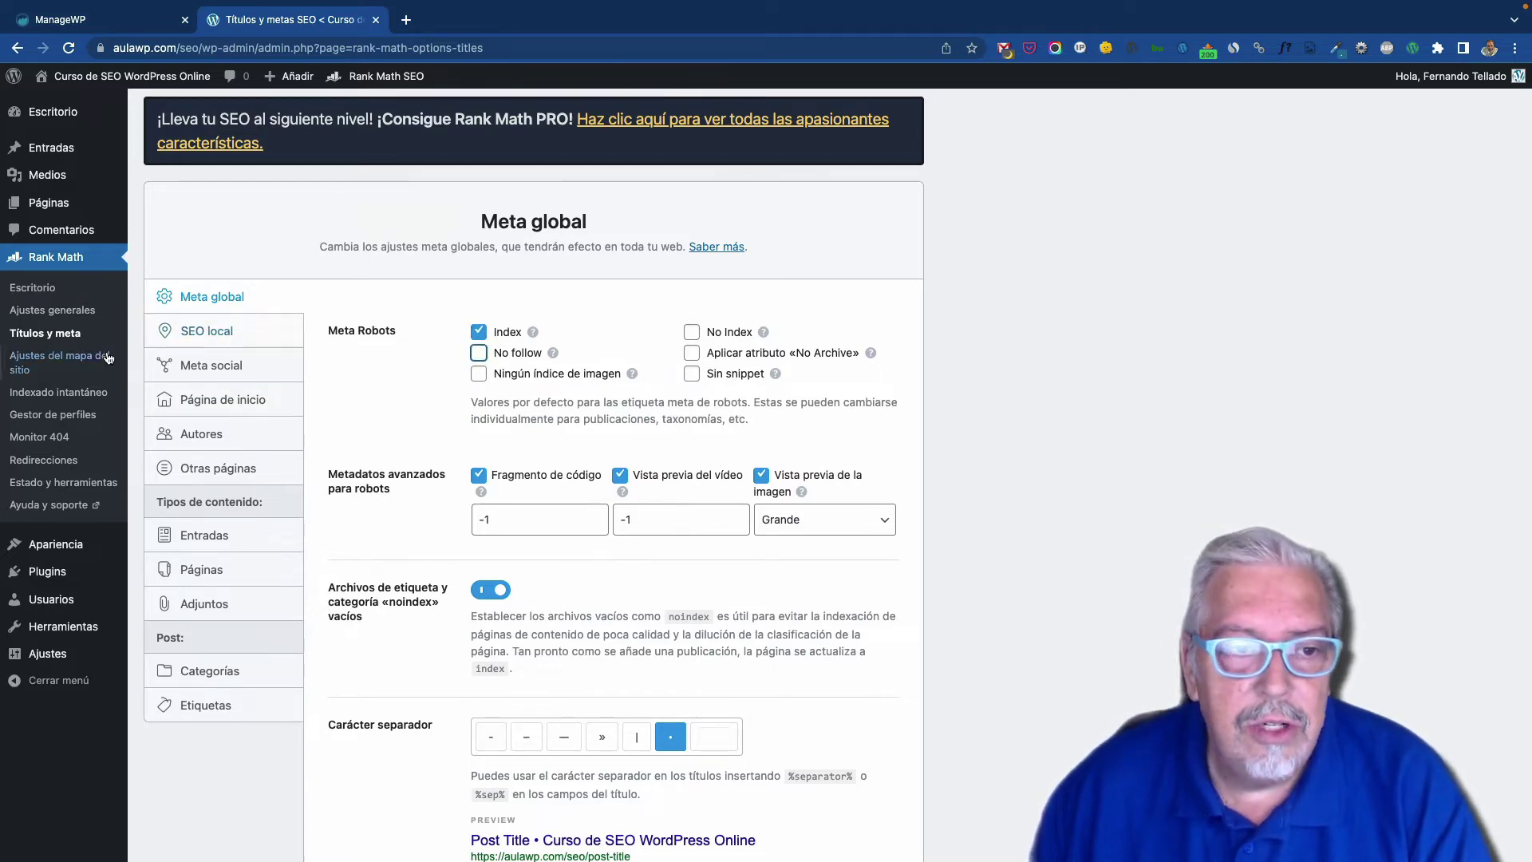
Step: Open the sitemap settings and examine the General and Entradas options
click(94, 359)
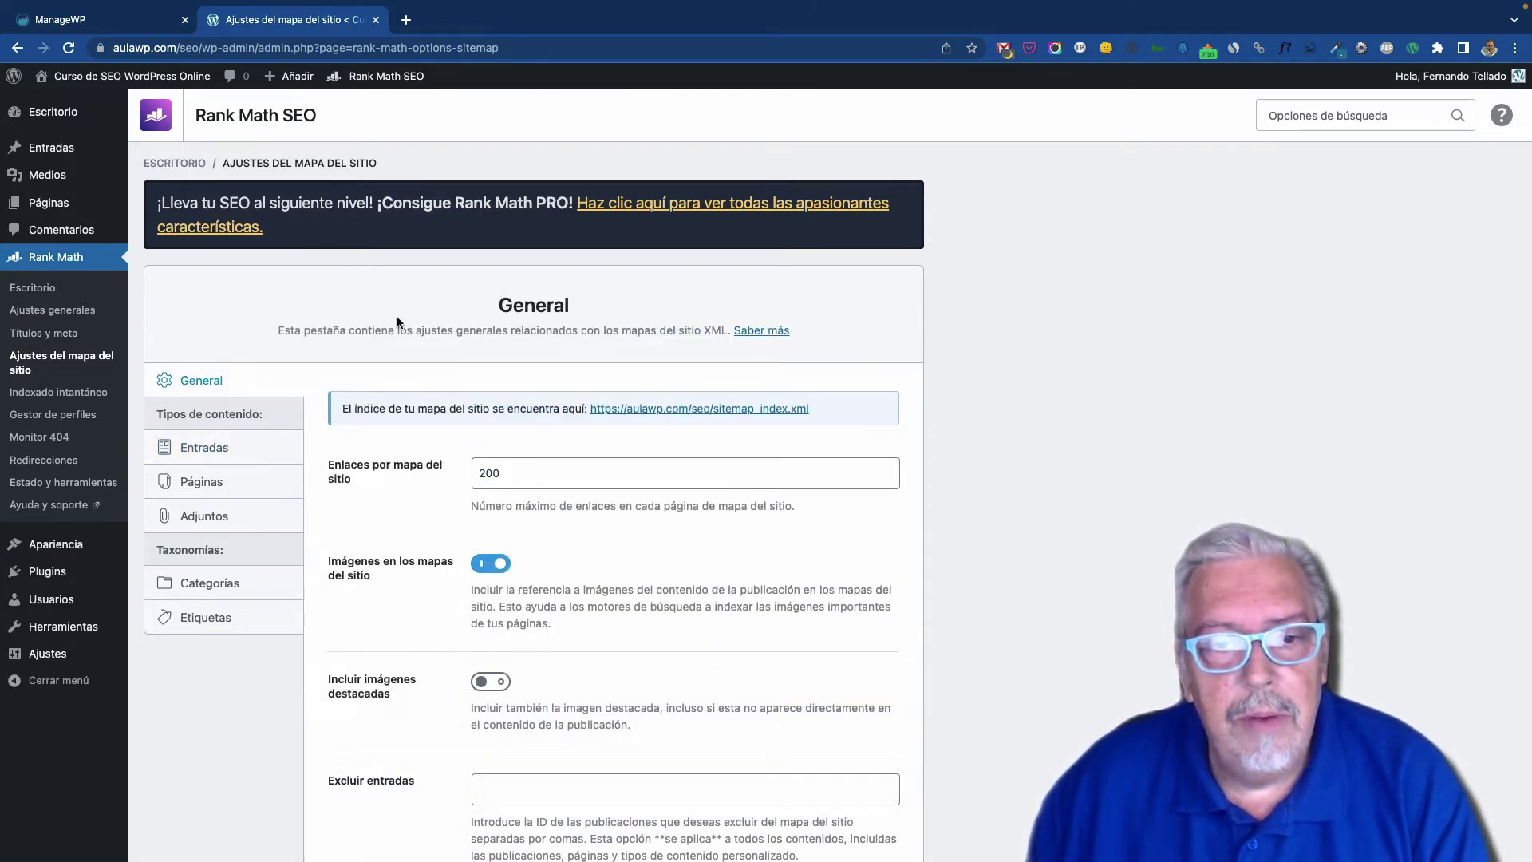
click(232, 448)
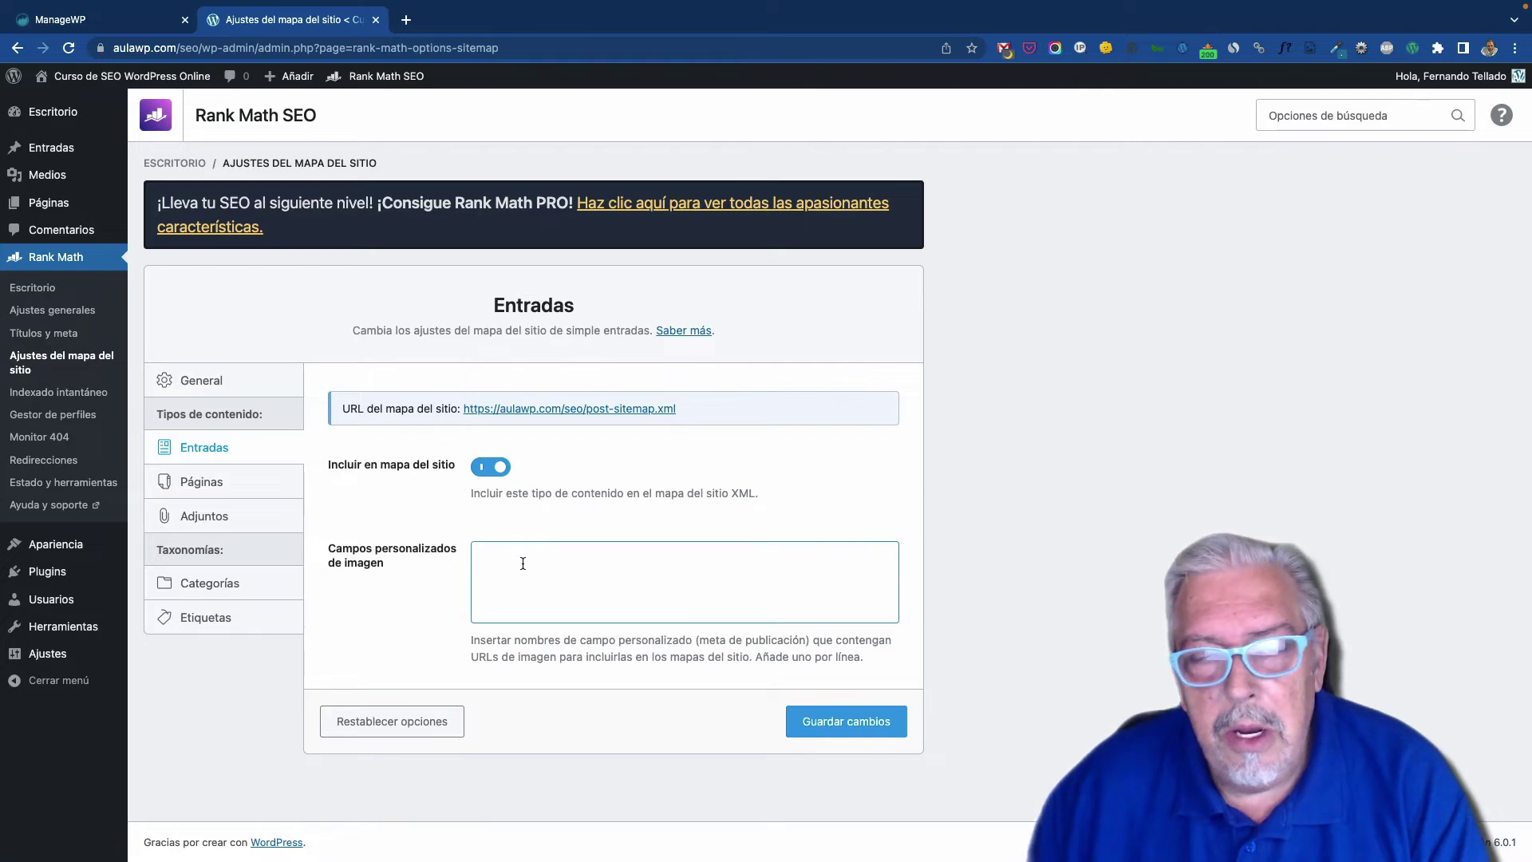
Step: Return to Títulos y meta and examine the Meta global options for separator character, title rewriting, capitalization, OpenGraph thumbnail and Twitter card type
click(65, 336)
scroll(289, 353, down, 3)
scroll(423, 252, down, 5)
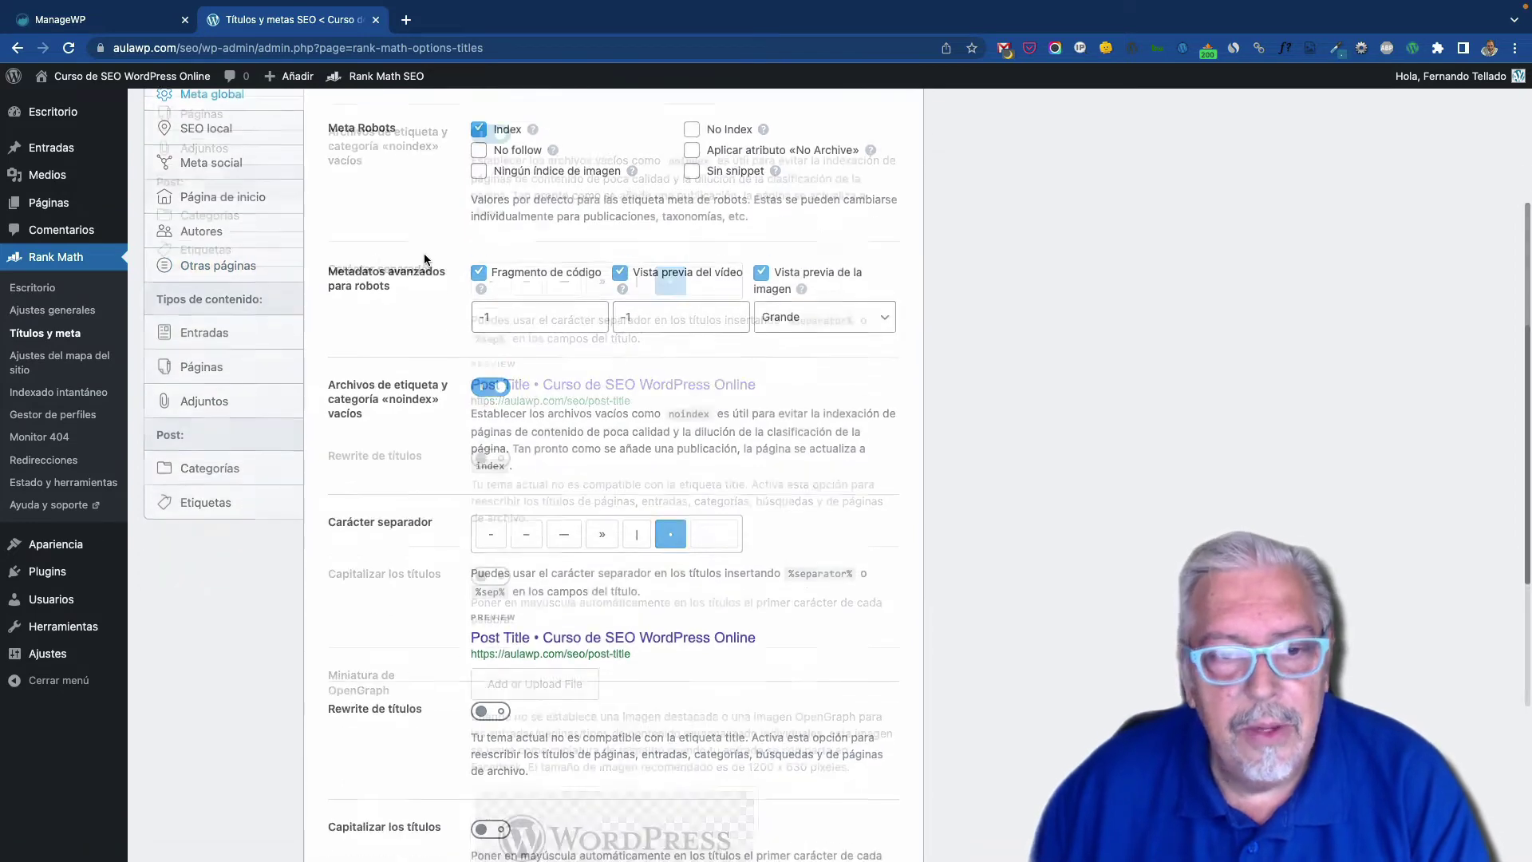
scroll(438, 273, down, 1)
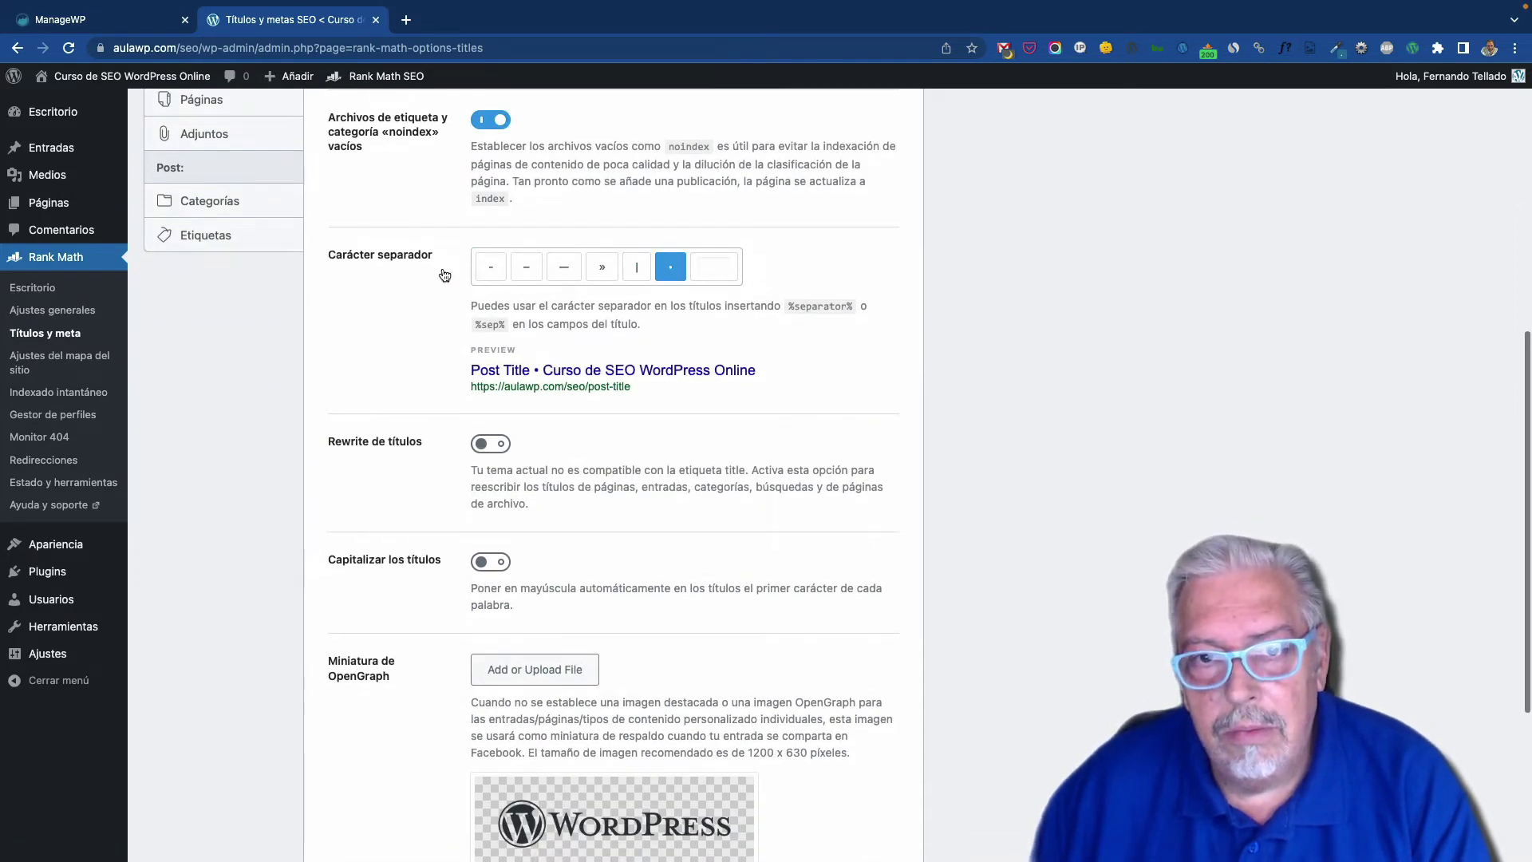
scroll(425, 274, down, 2)
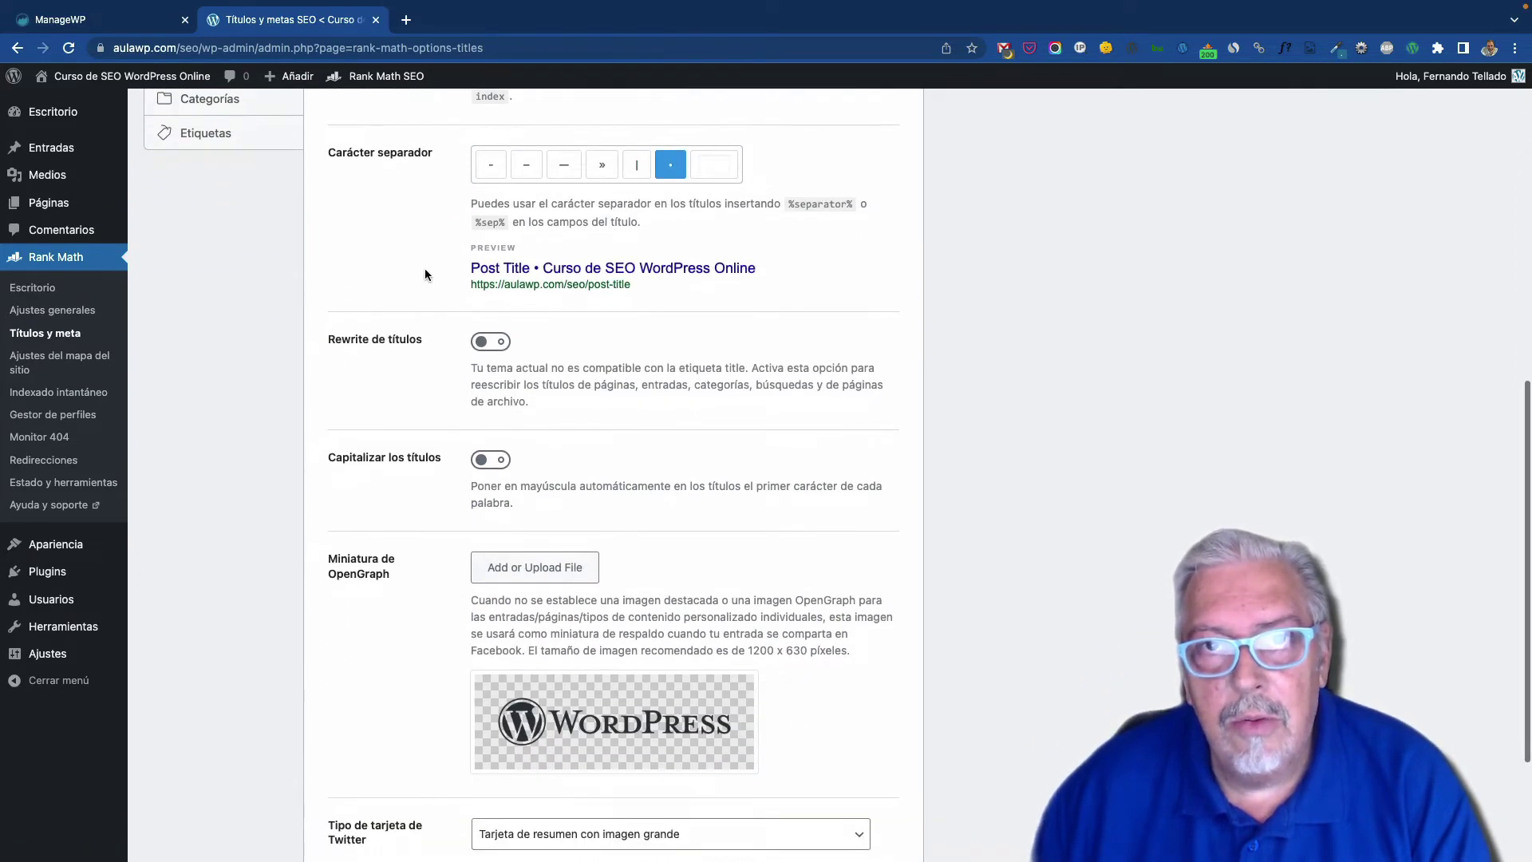
scroll(425, 274, down, 3)
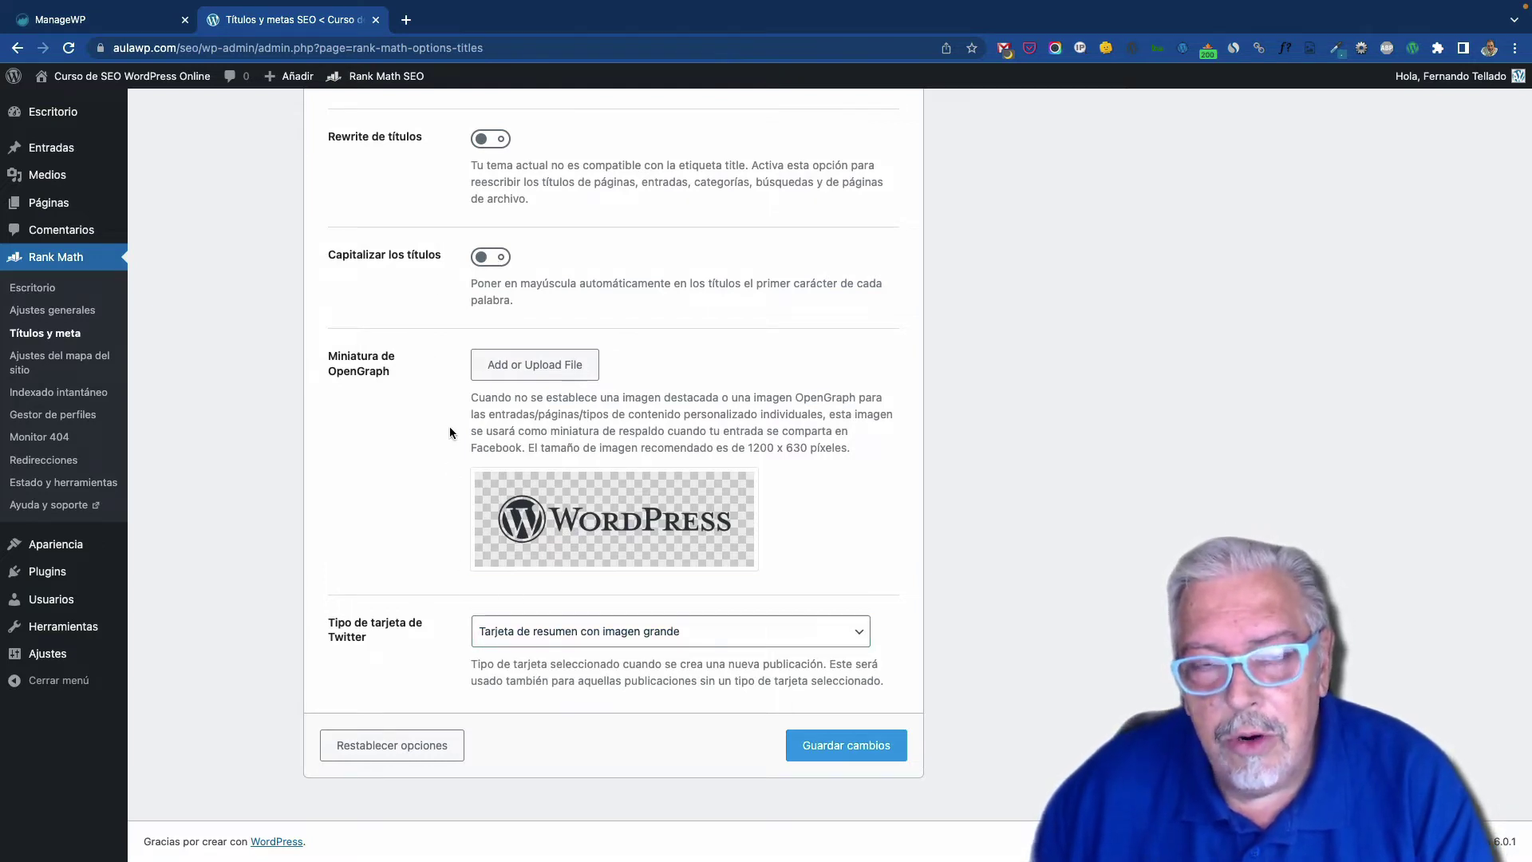
scroll(449, 428, up, 3)
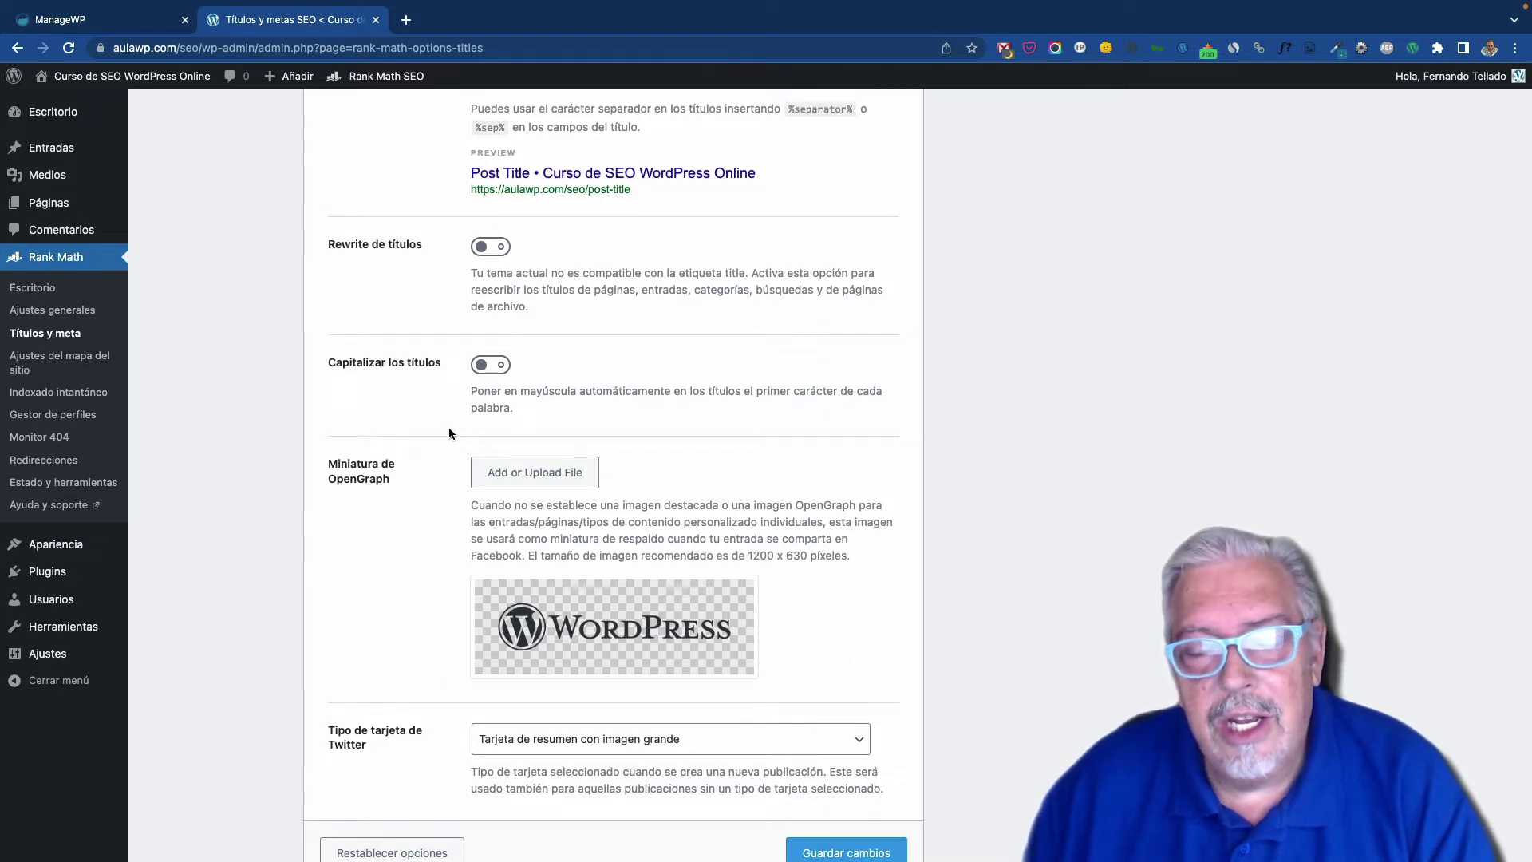
scroll(448, 433, up, 10)
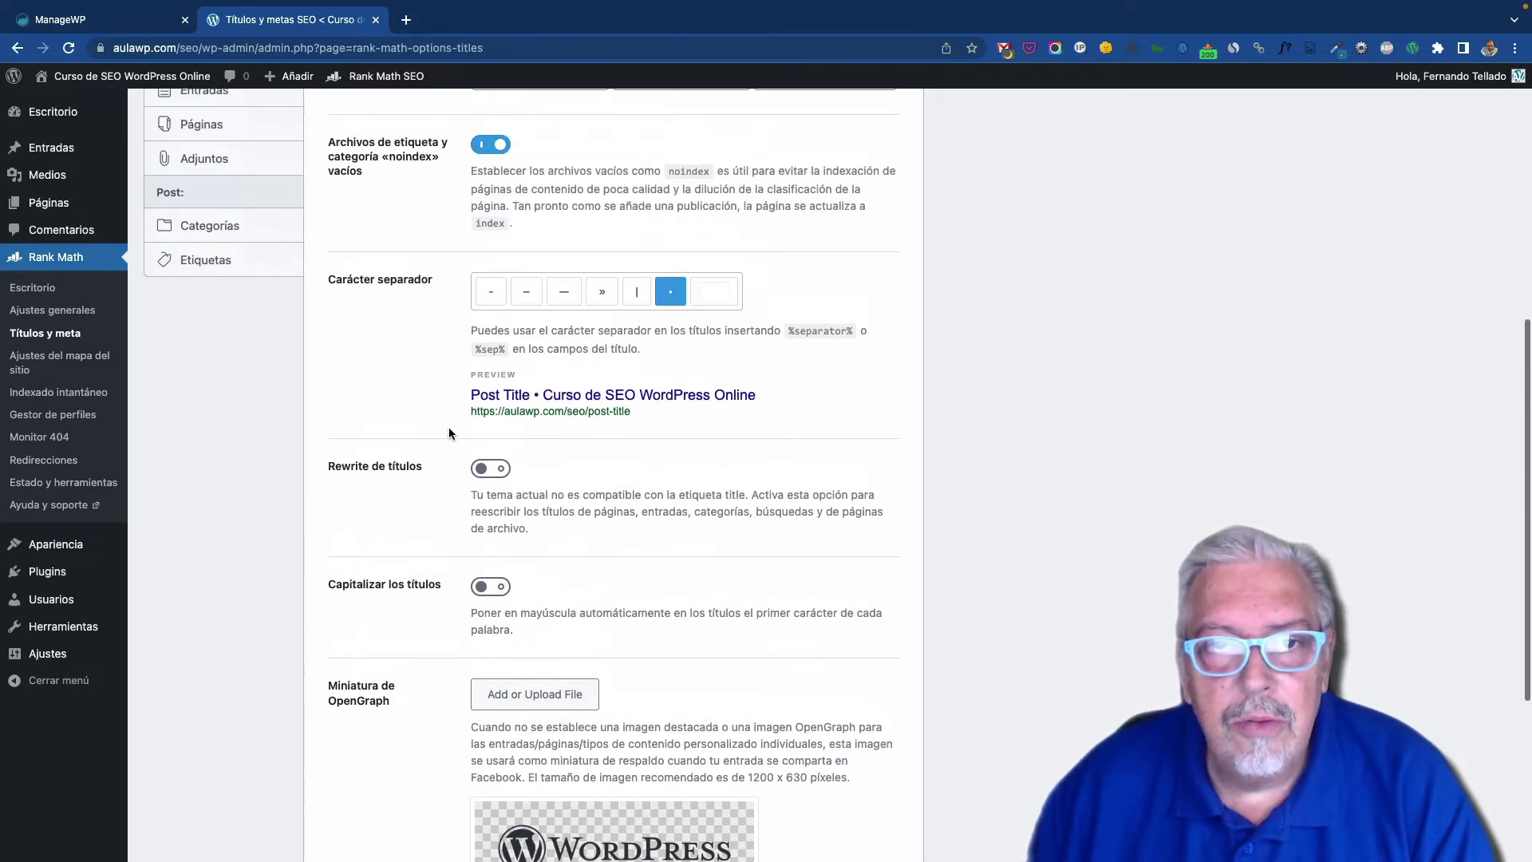
Step: Open the SEO local settings and examine the person or company, name, logo, URL, contact, address, and about and contact page options
scroll(449, 433, up, 7)
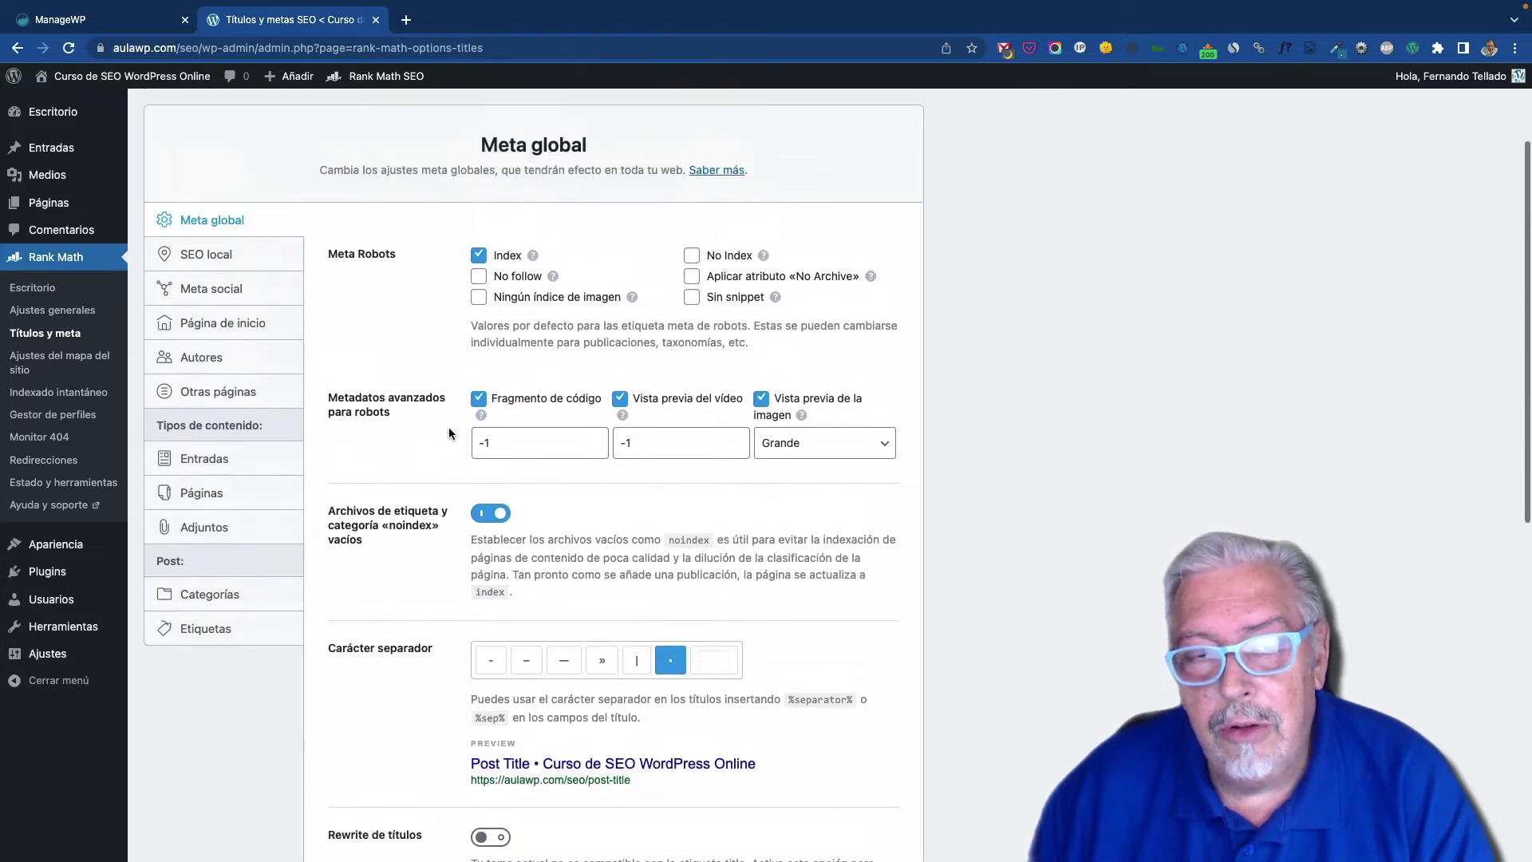
scroll(448, 431, down, 1)
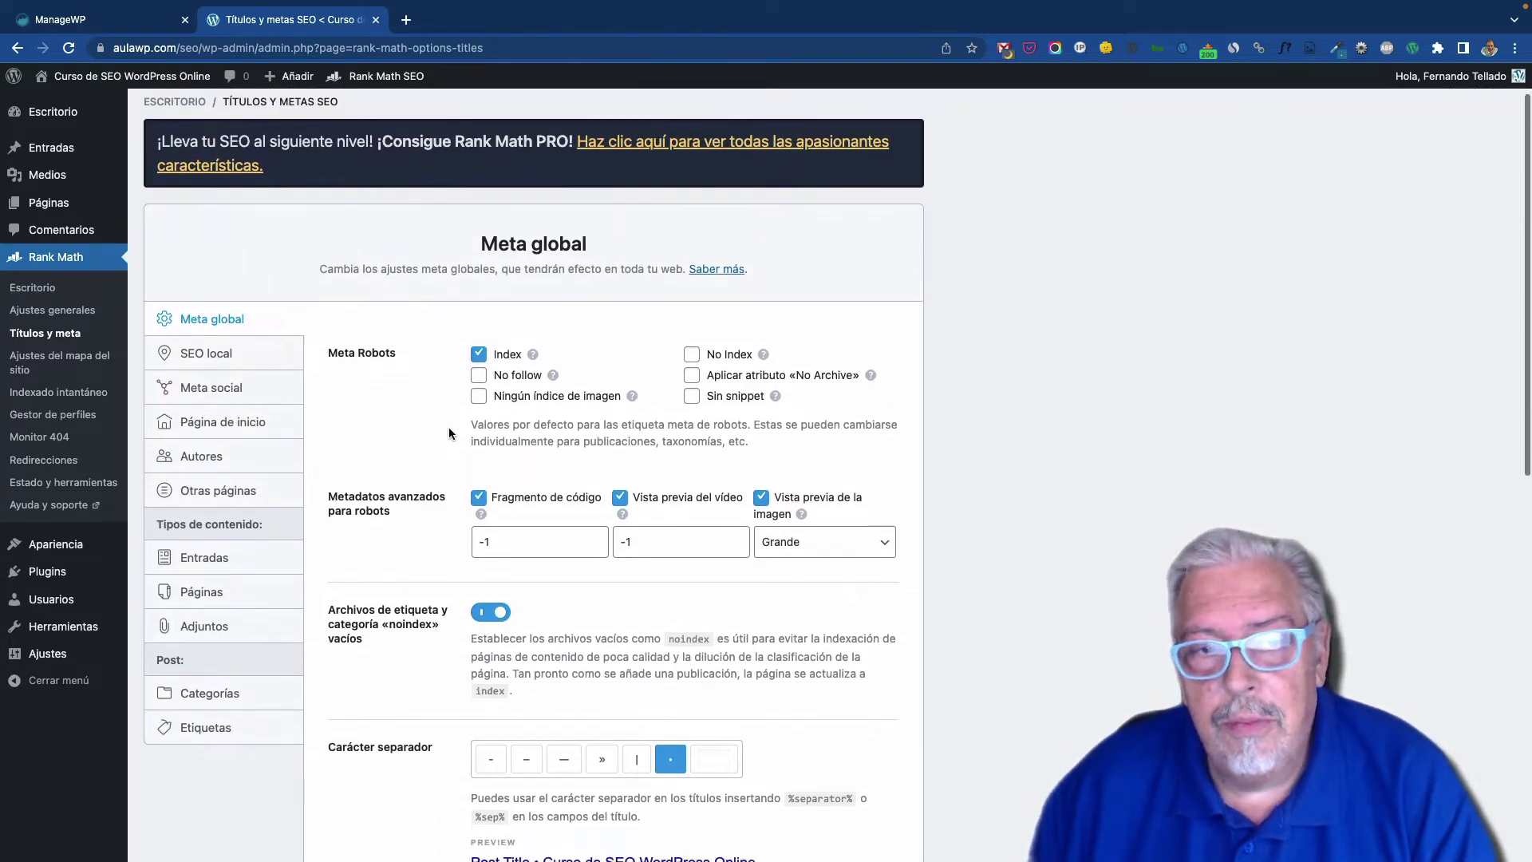
click(207, 340)
scroll(388, 399, down, 3)
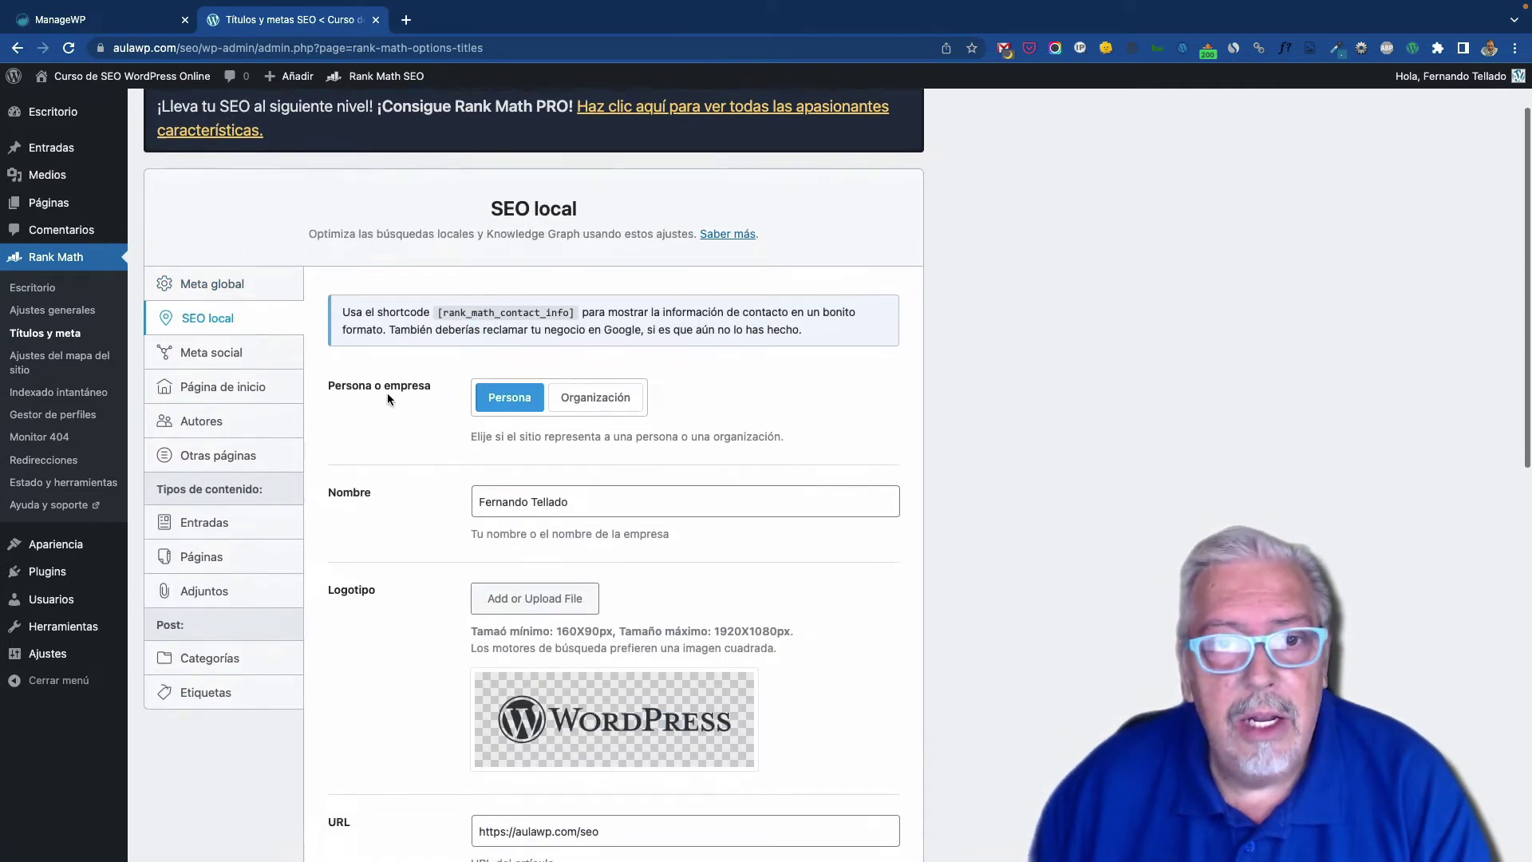
scroll(388, 399, down, 2)
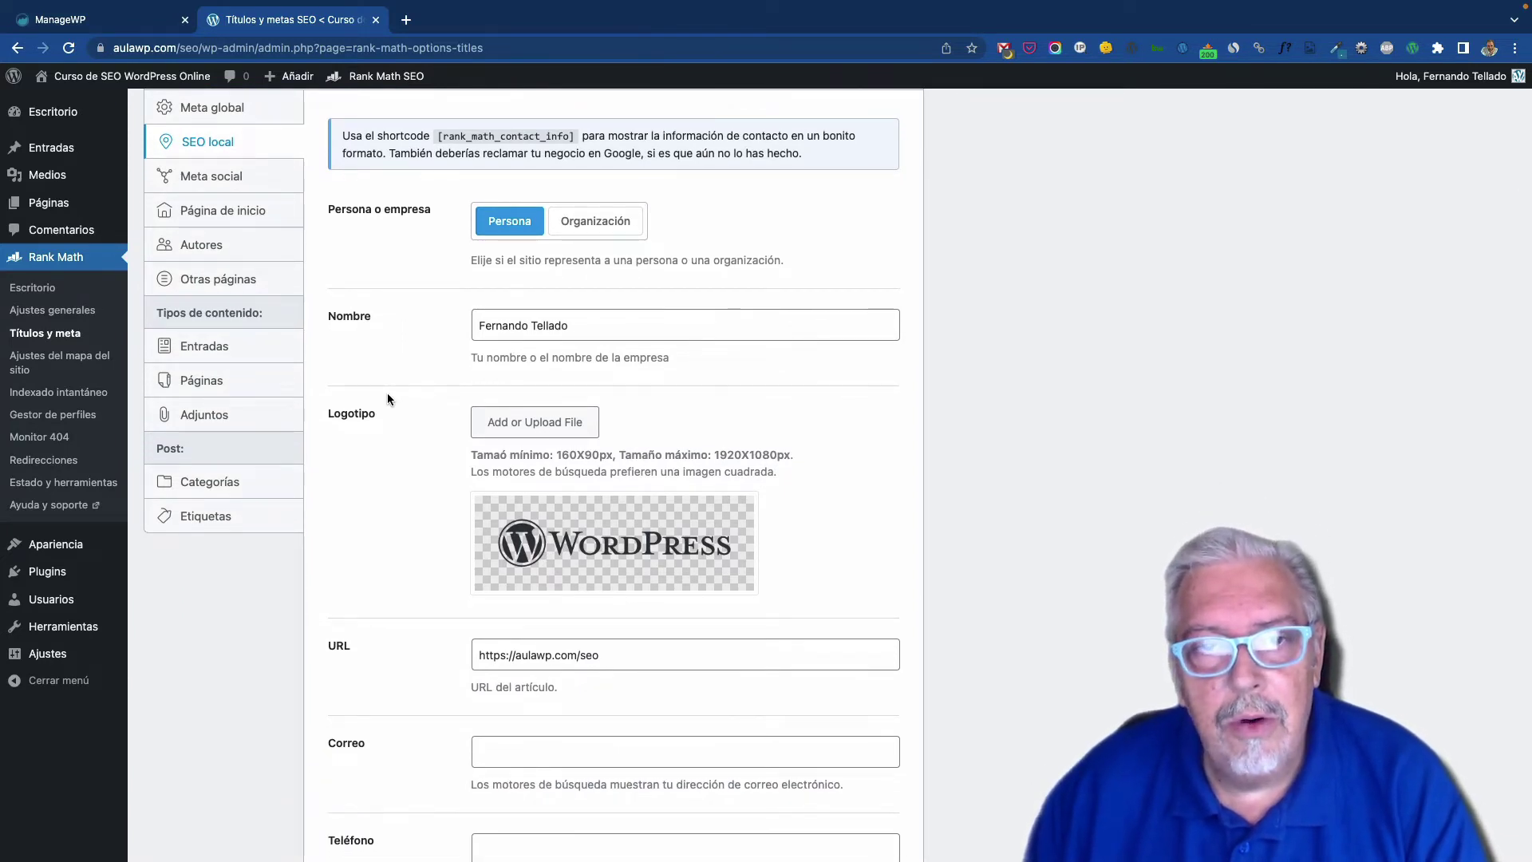
scroll(388, 399, down, 1)
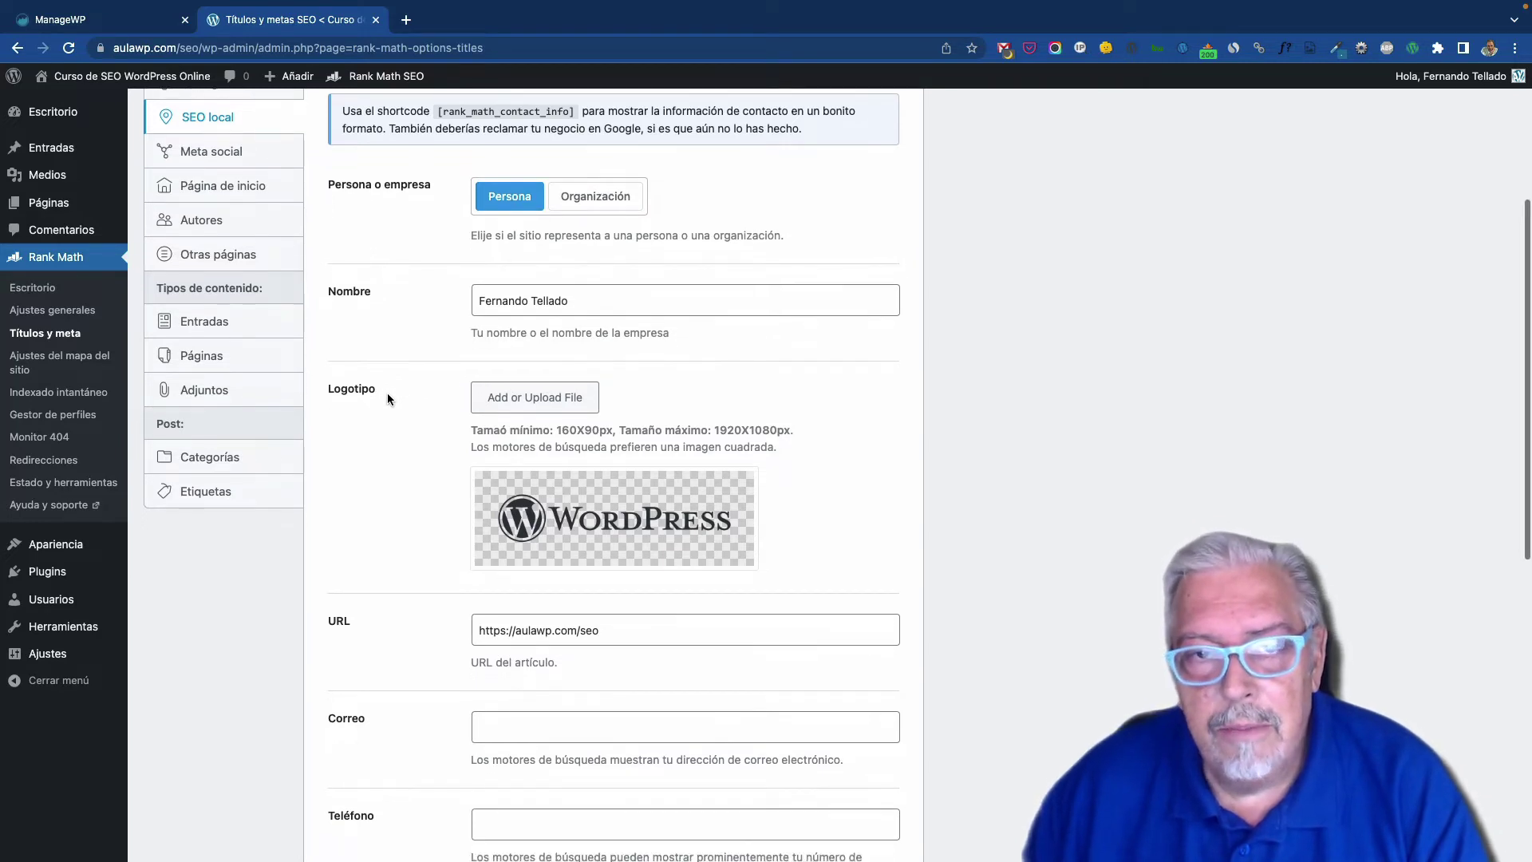
scroll(388, 398, down, 1)
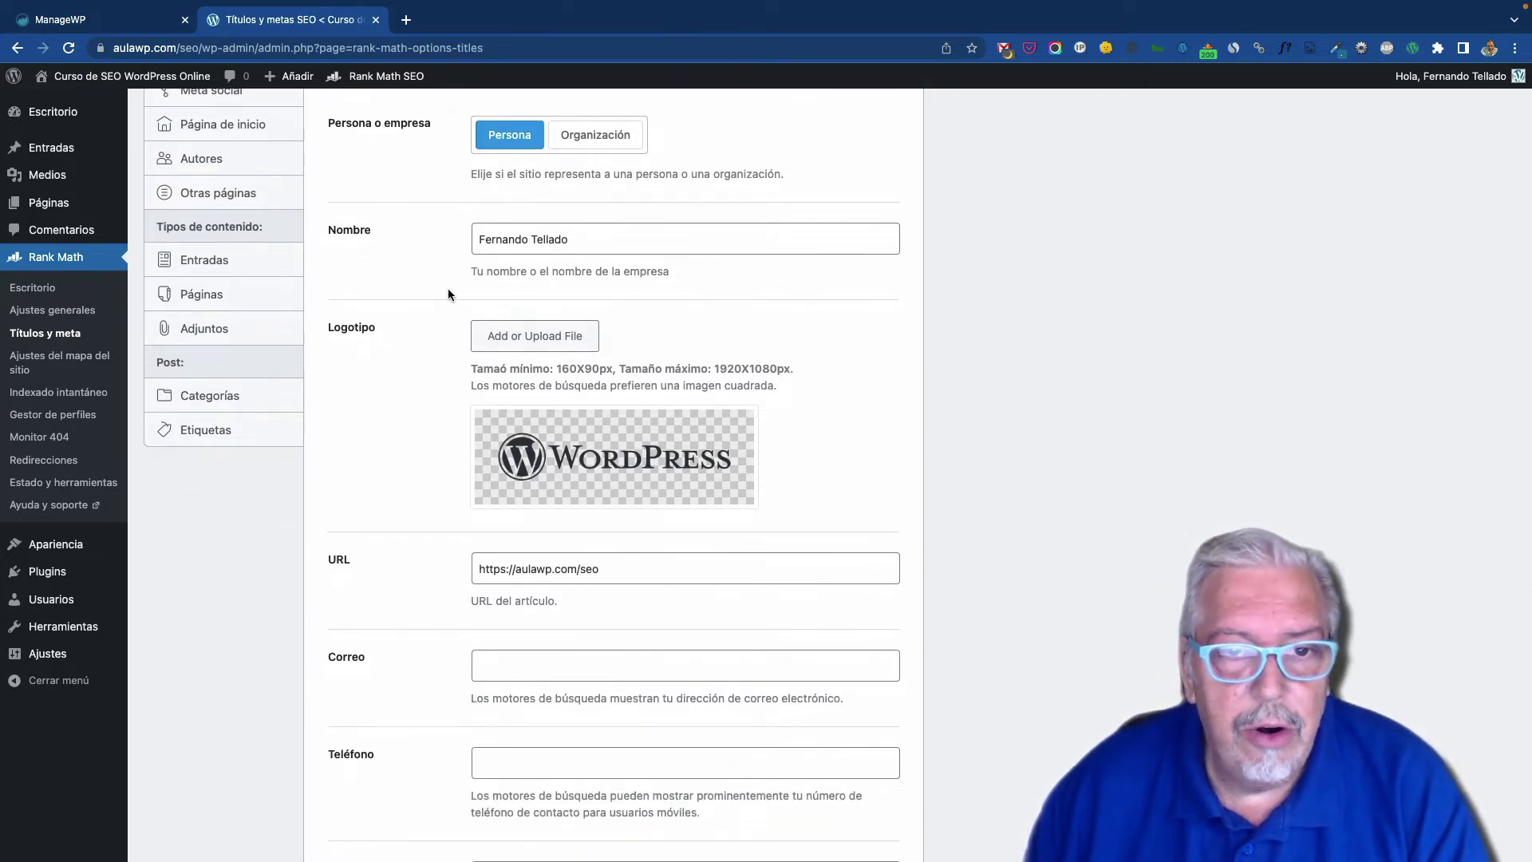
scroll(448, 295, down, 8)
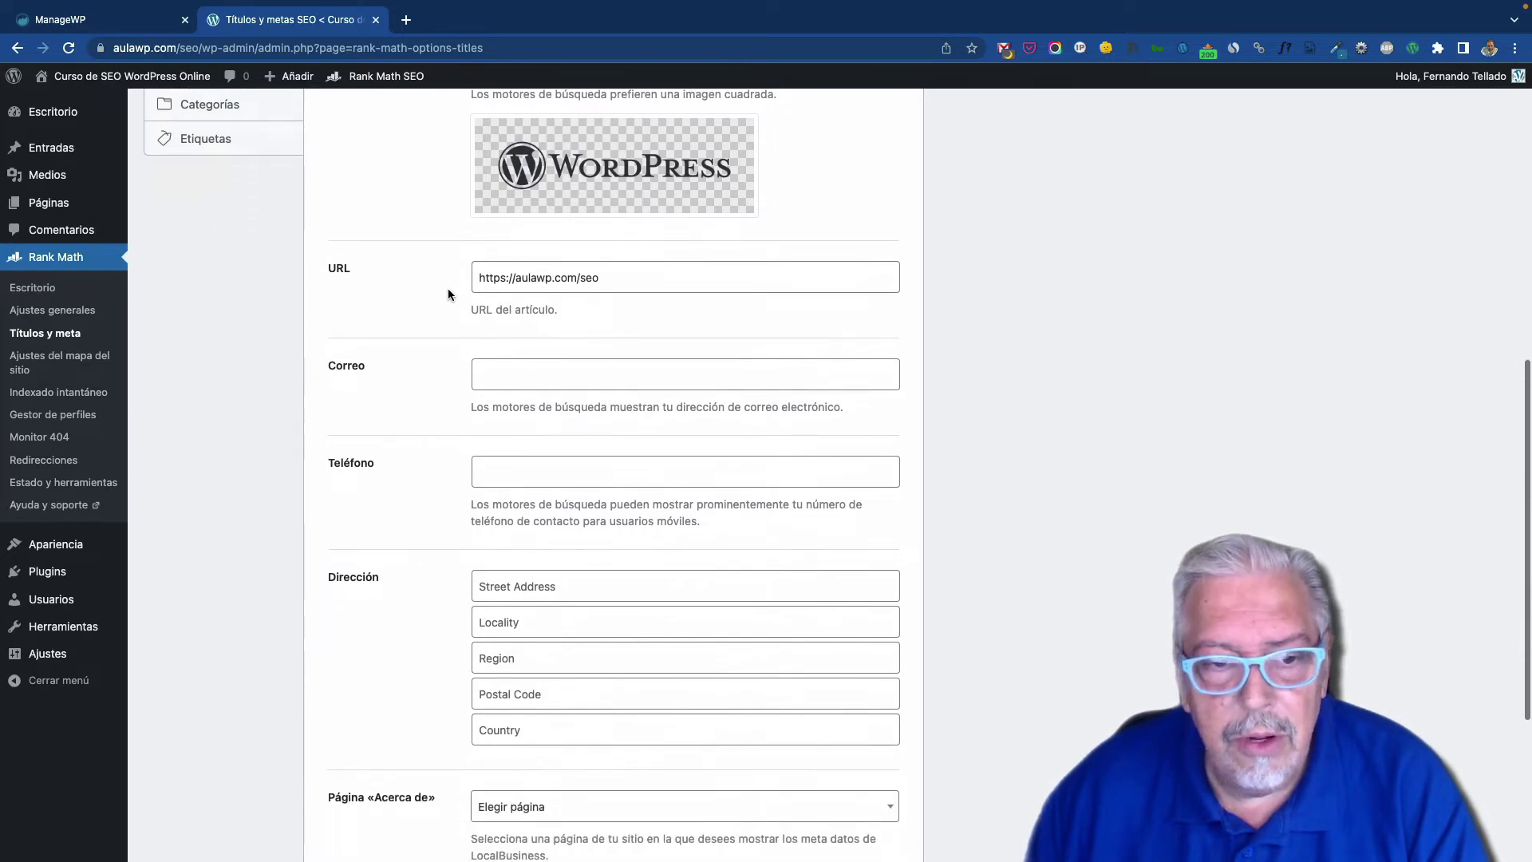
scroll(448, 294, down, 3)
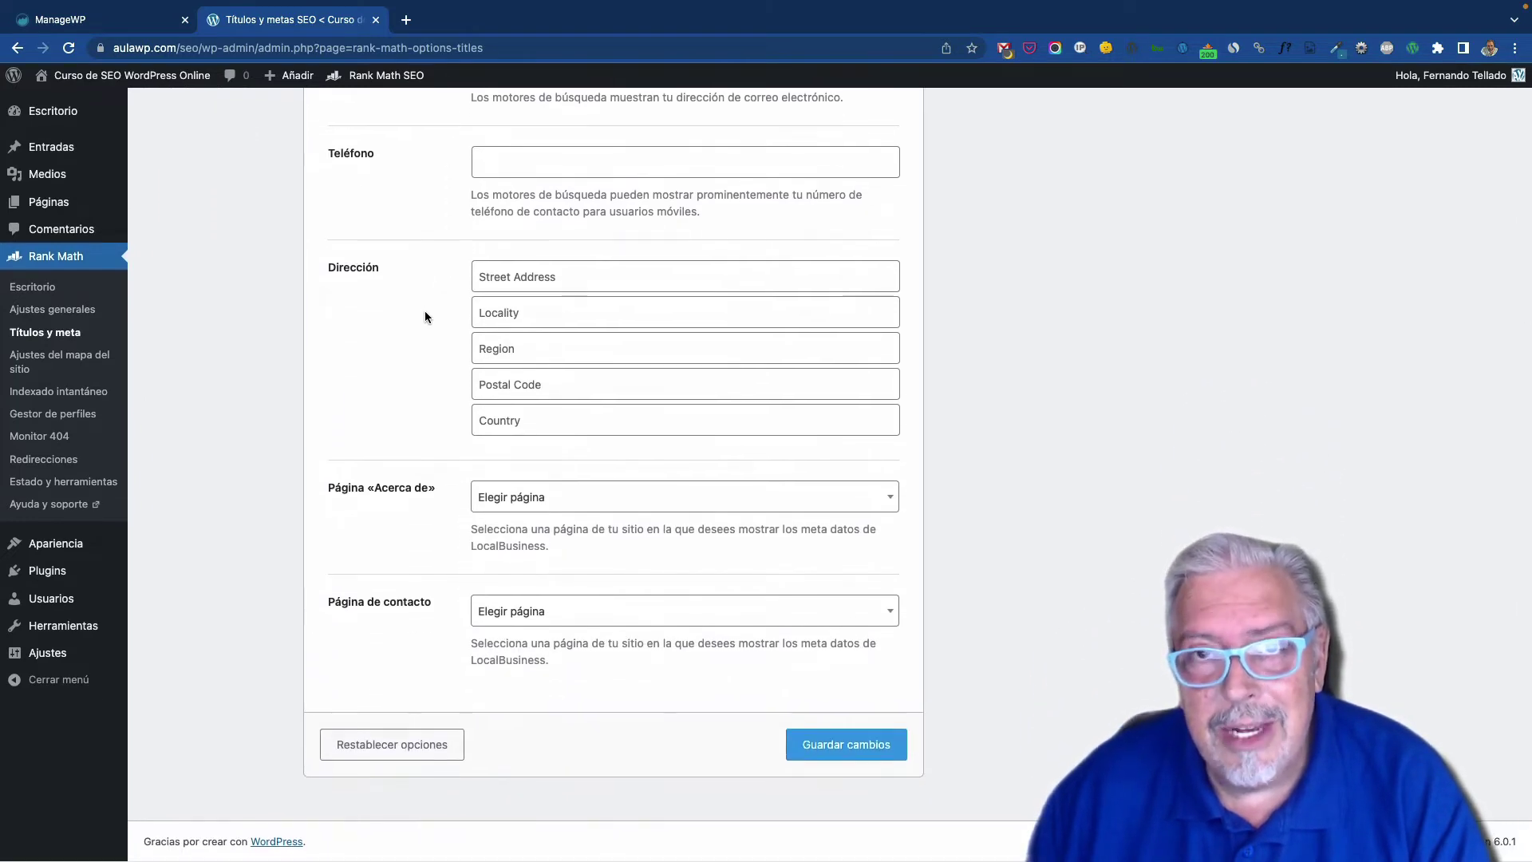
scroll(424, 317, up, 2)
scroll(425, 317, down, 2)
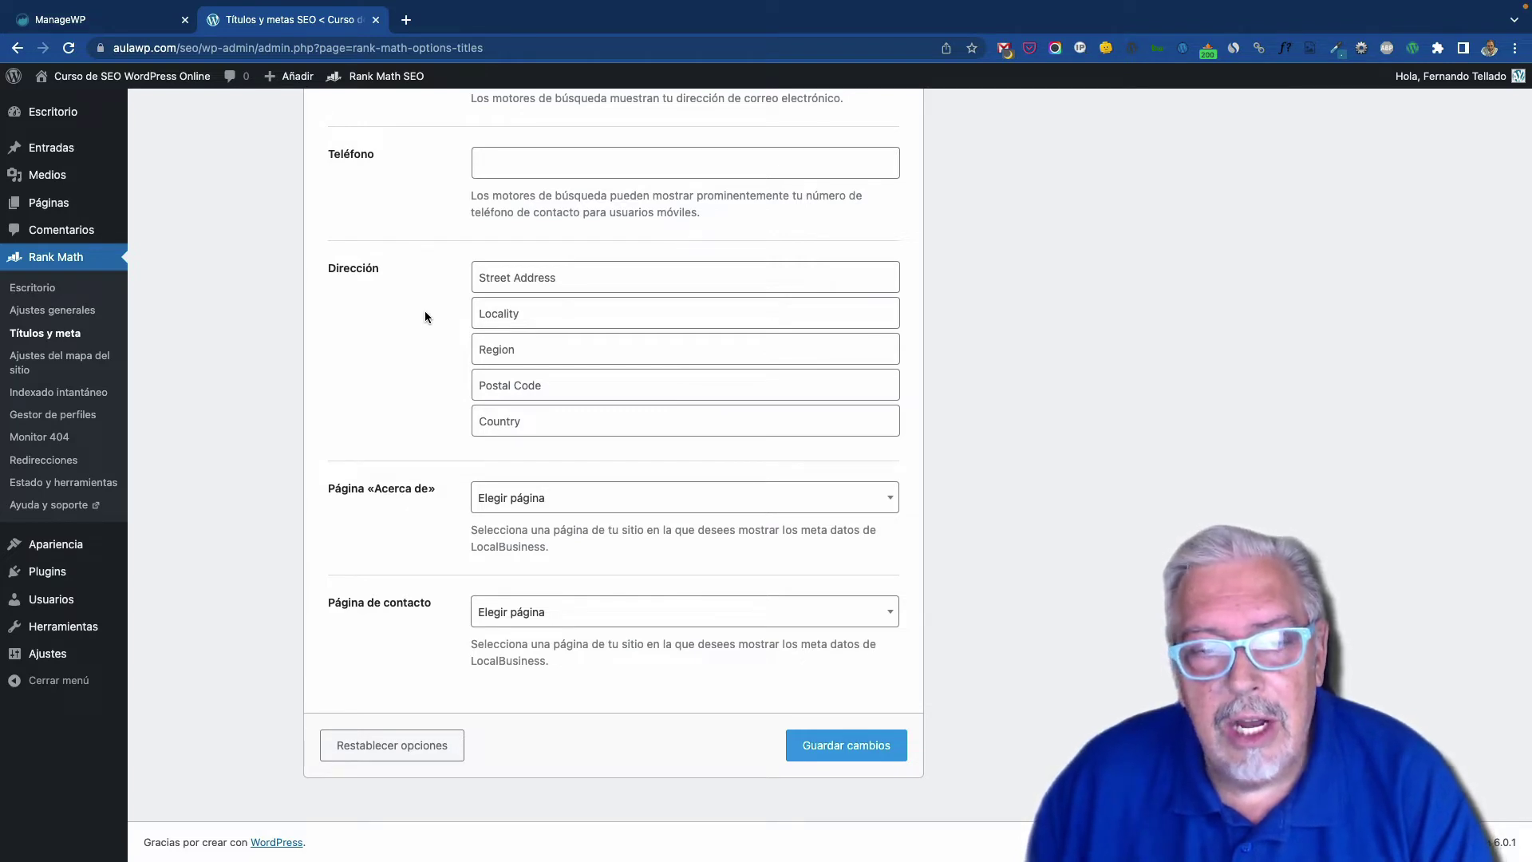
scroll(425, 317, up, 5)
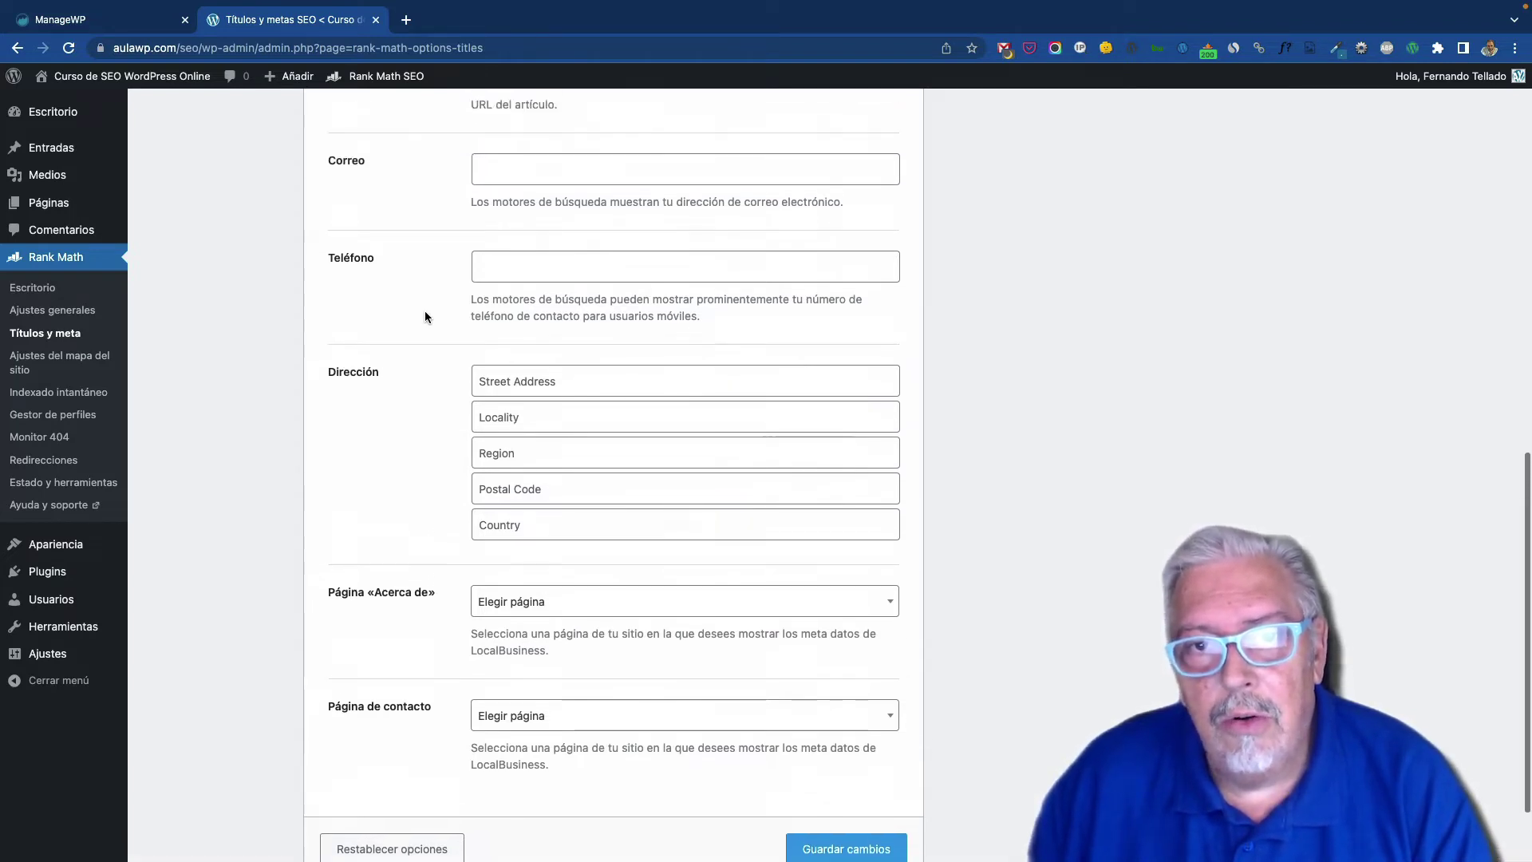
scroll(425, 317, up, 4)
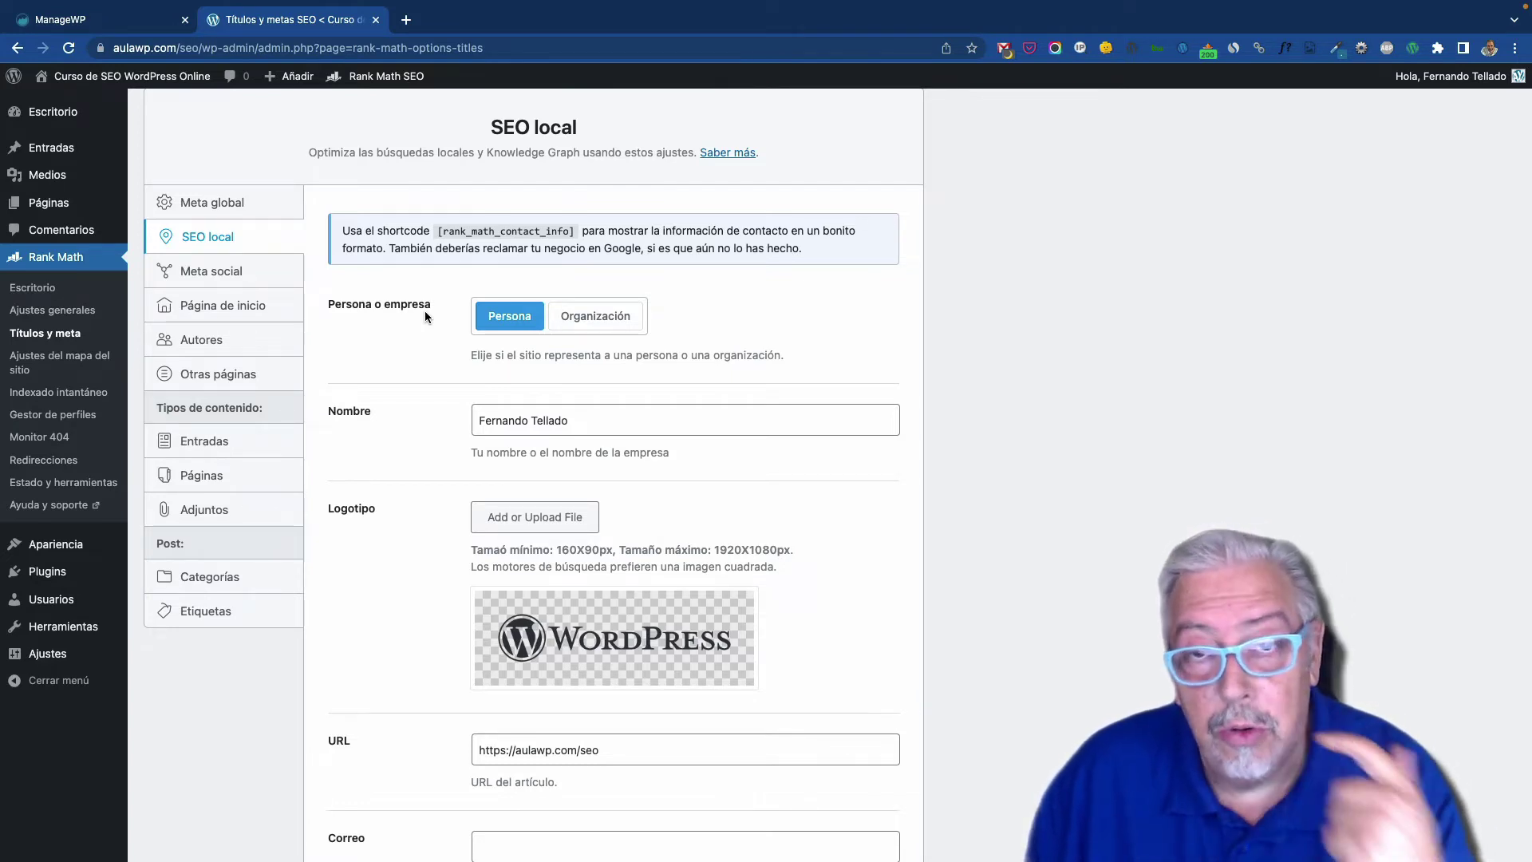
scroll(424, 317, down, 8)
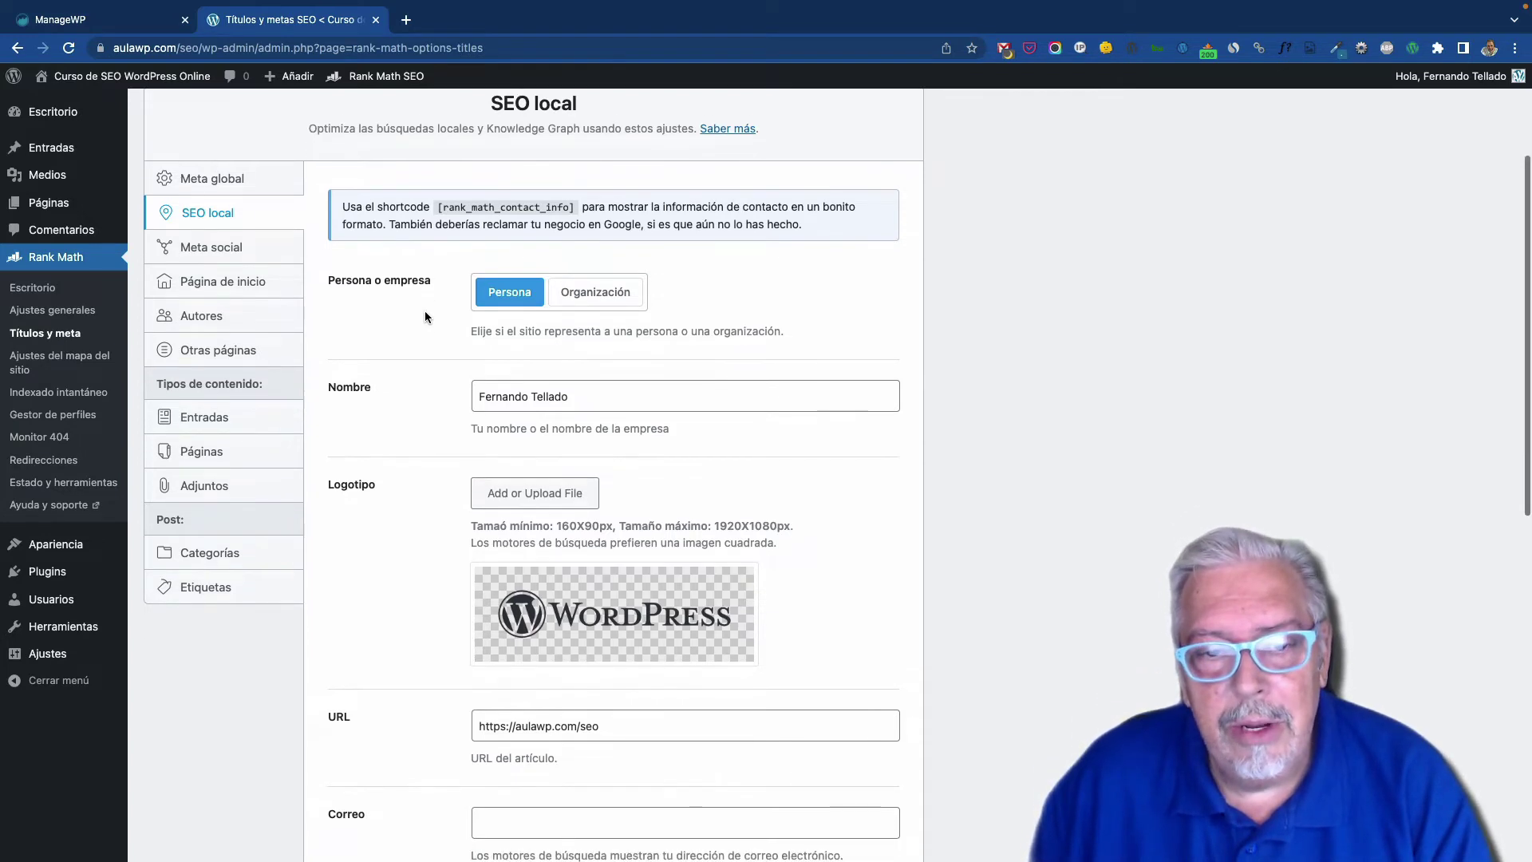
scroll(424, 317, down, 2)
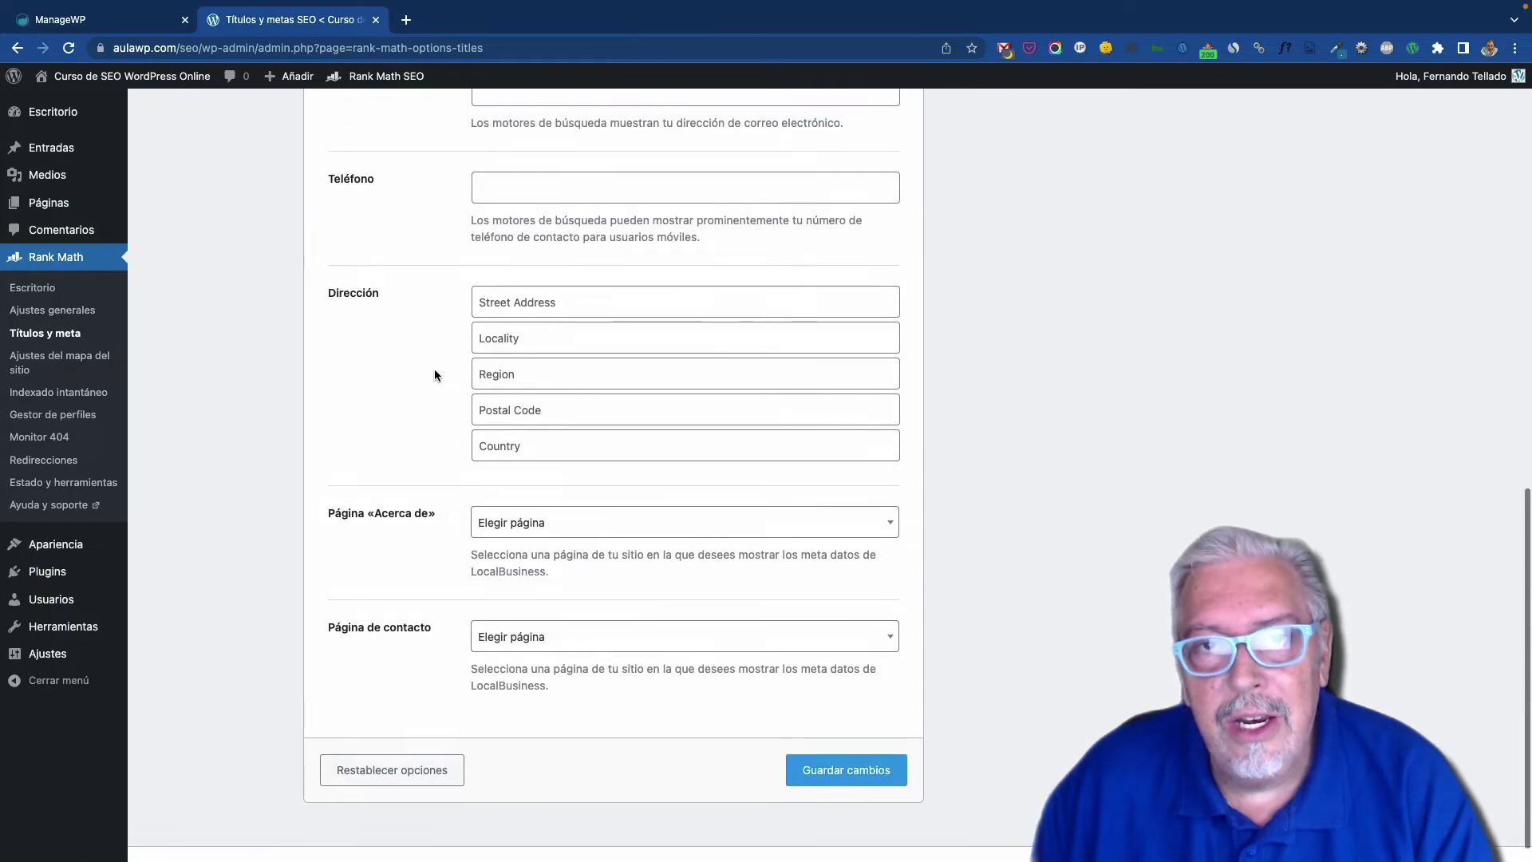
scroll(447, 351, up, 10)
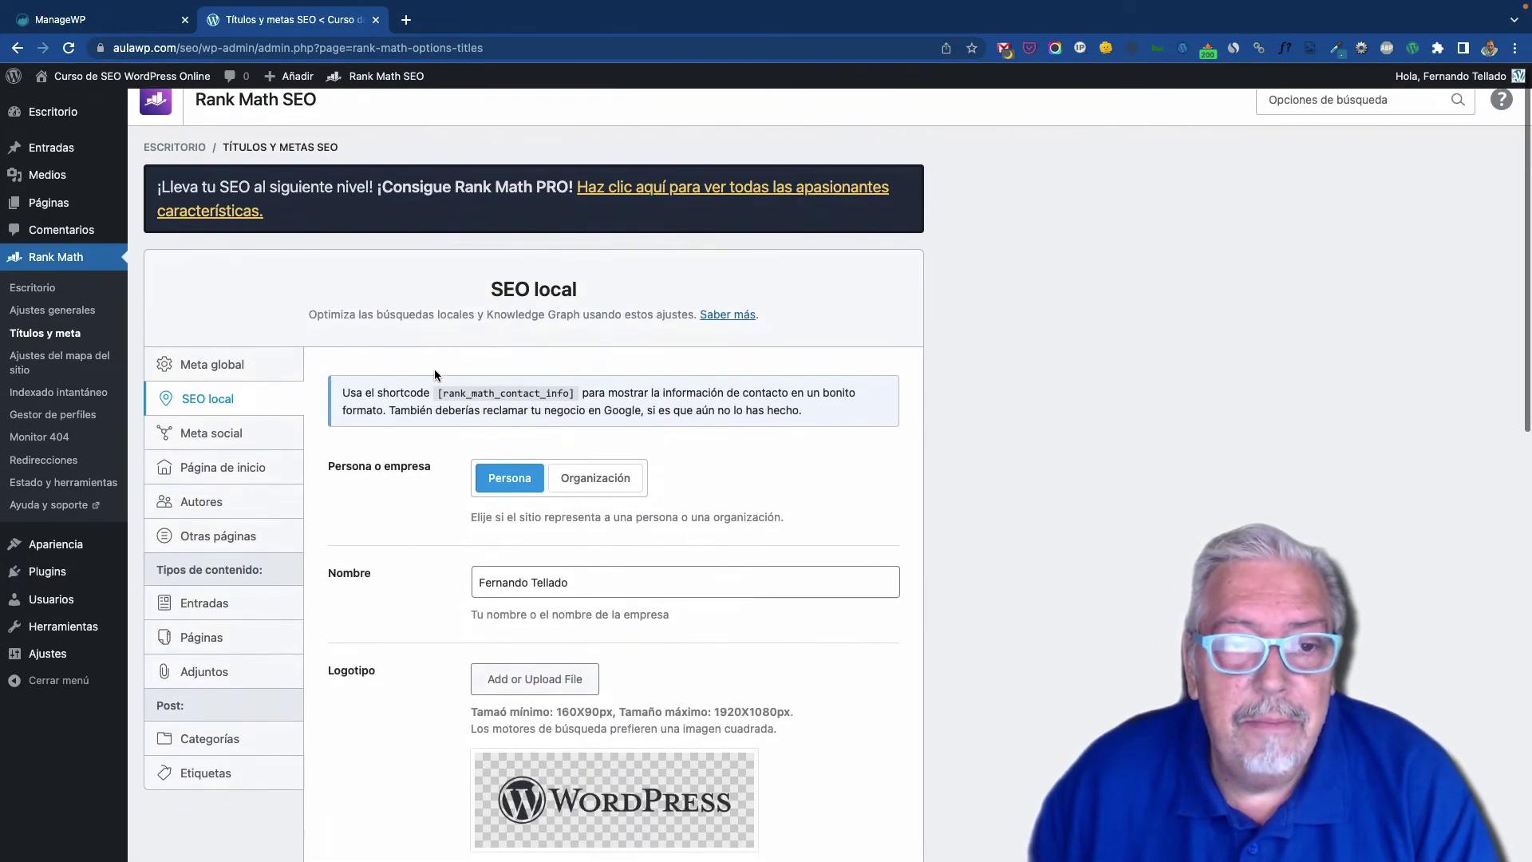
Step: Open the Meta social settings and review the Facebook page, authorship, administrator, app and secret fields and the Twitter username
click(213, 449)
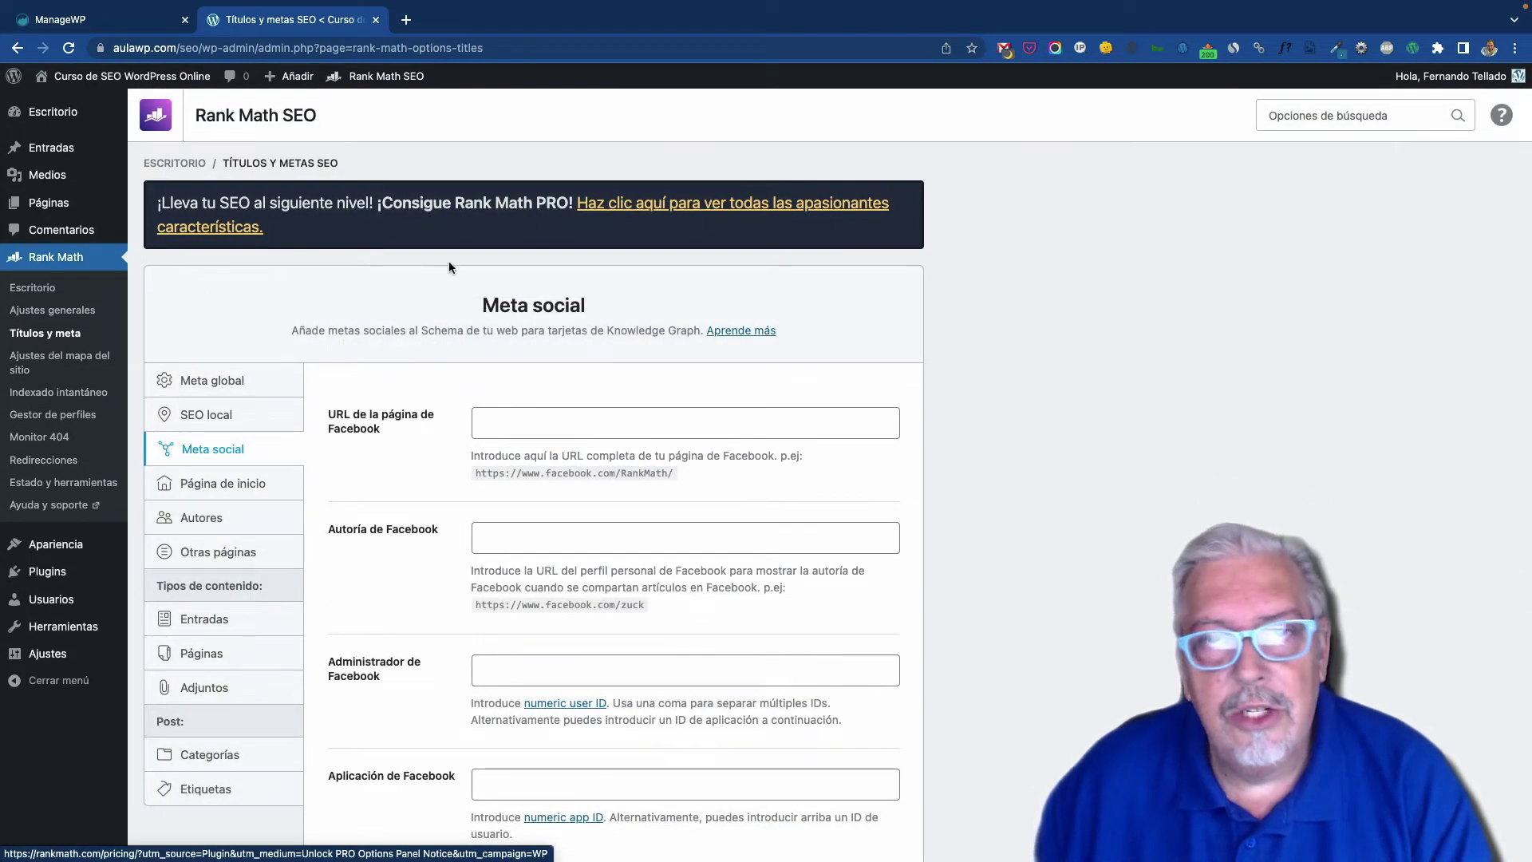
scroll(431, 335, down, 2)
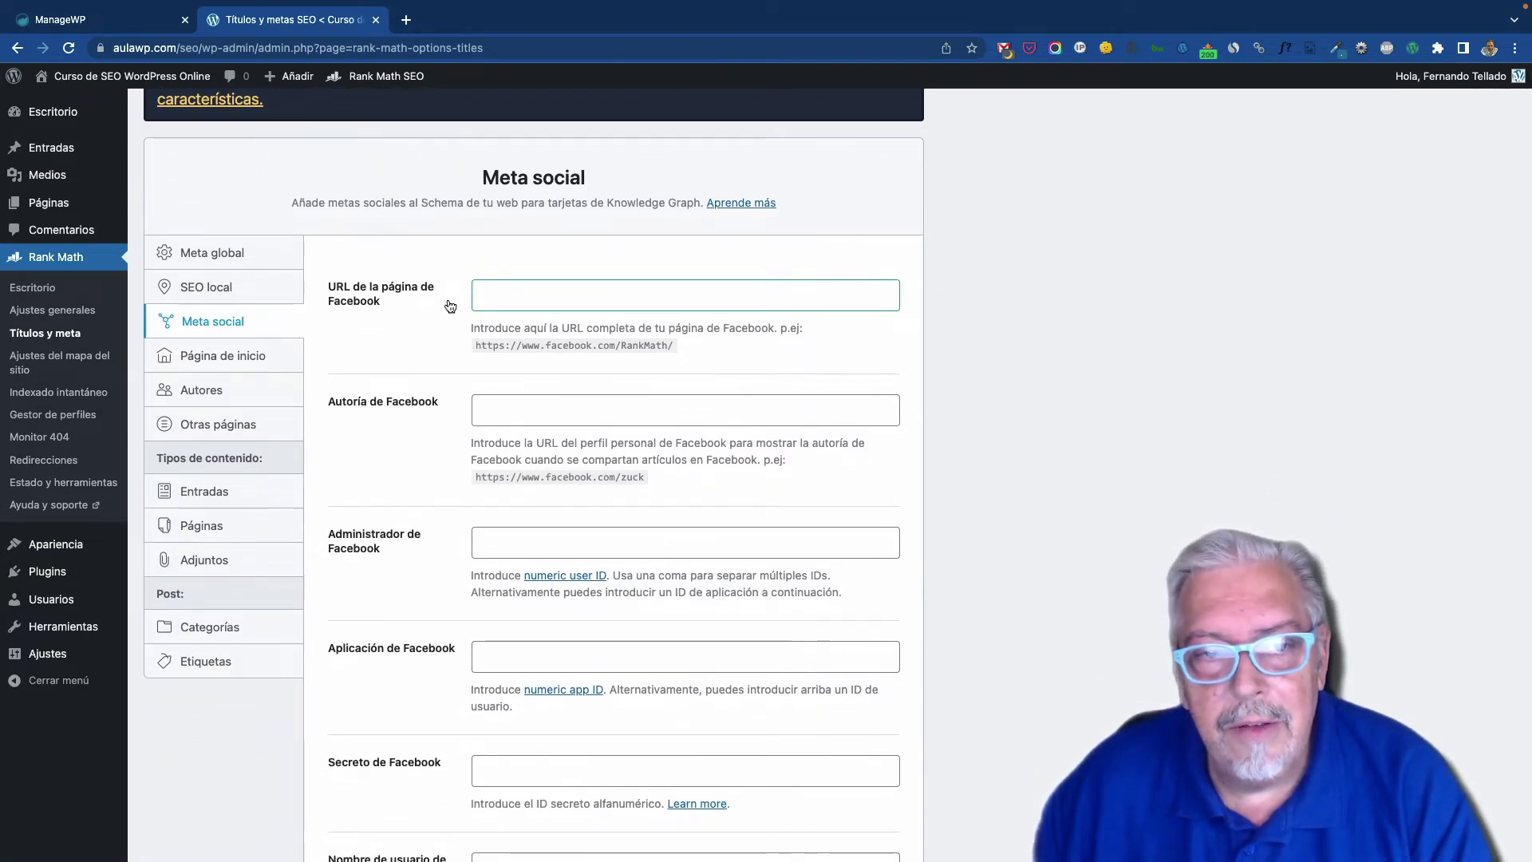
scroll(449, 306, down, 2)
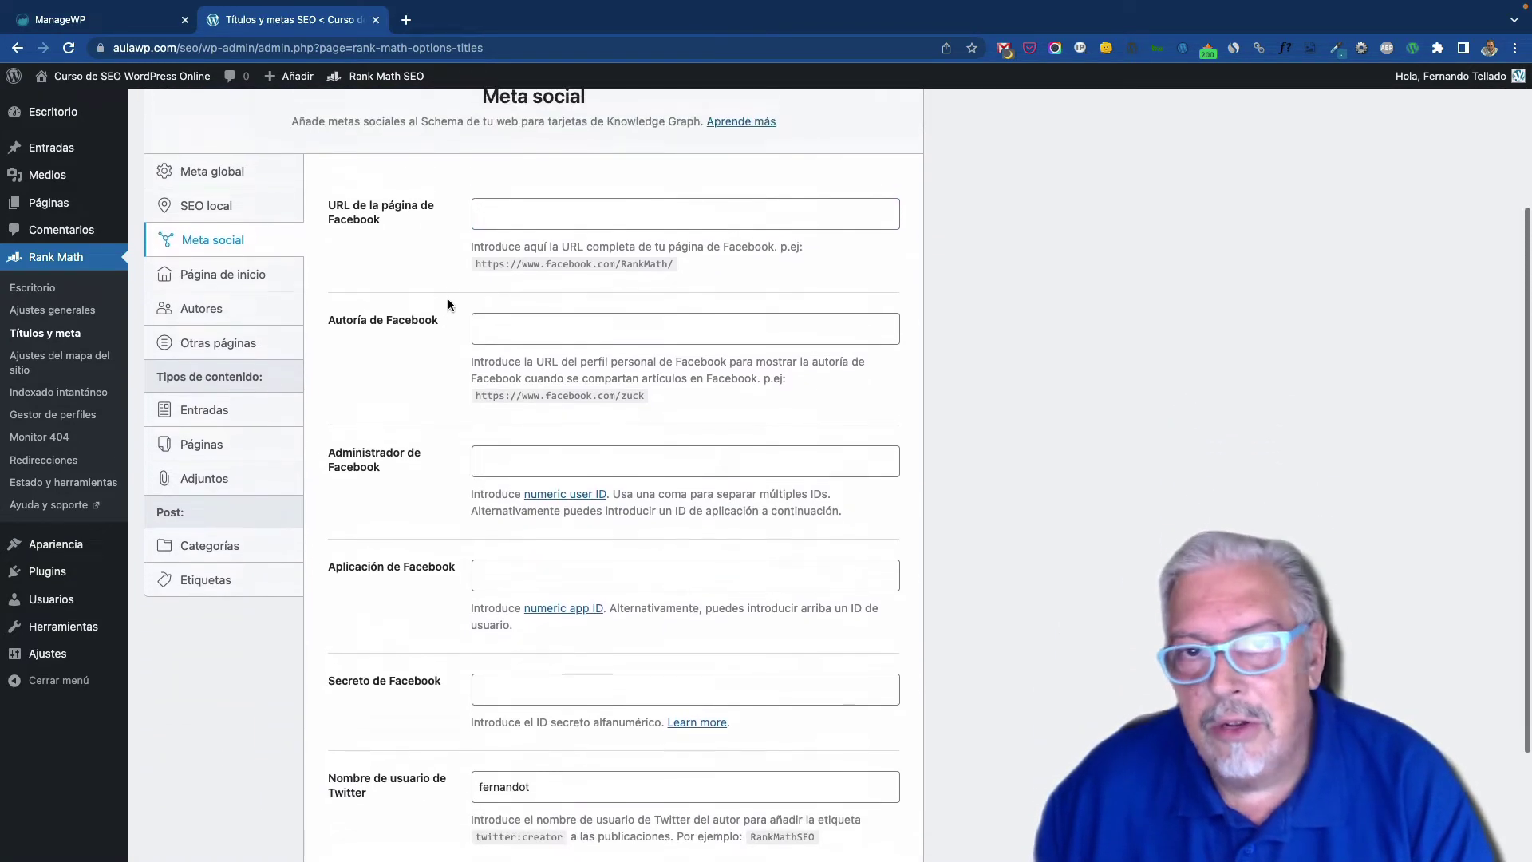
scroll(449, 304, up, 1)
Step: Open the Página de inicio settings and browse the variables available for the homepage title, leaving the title as it is
click(292, 315)
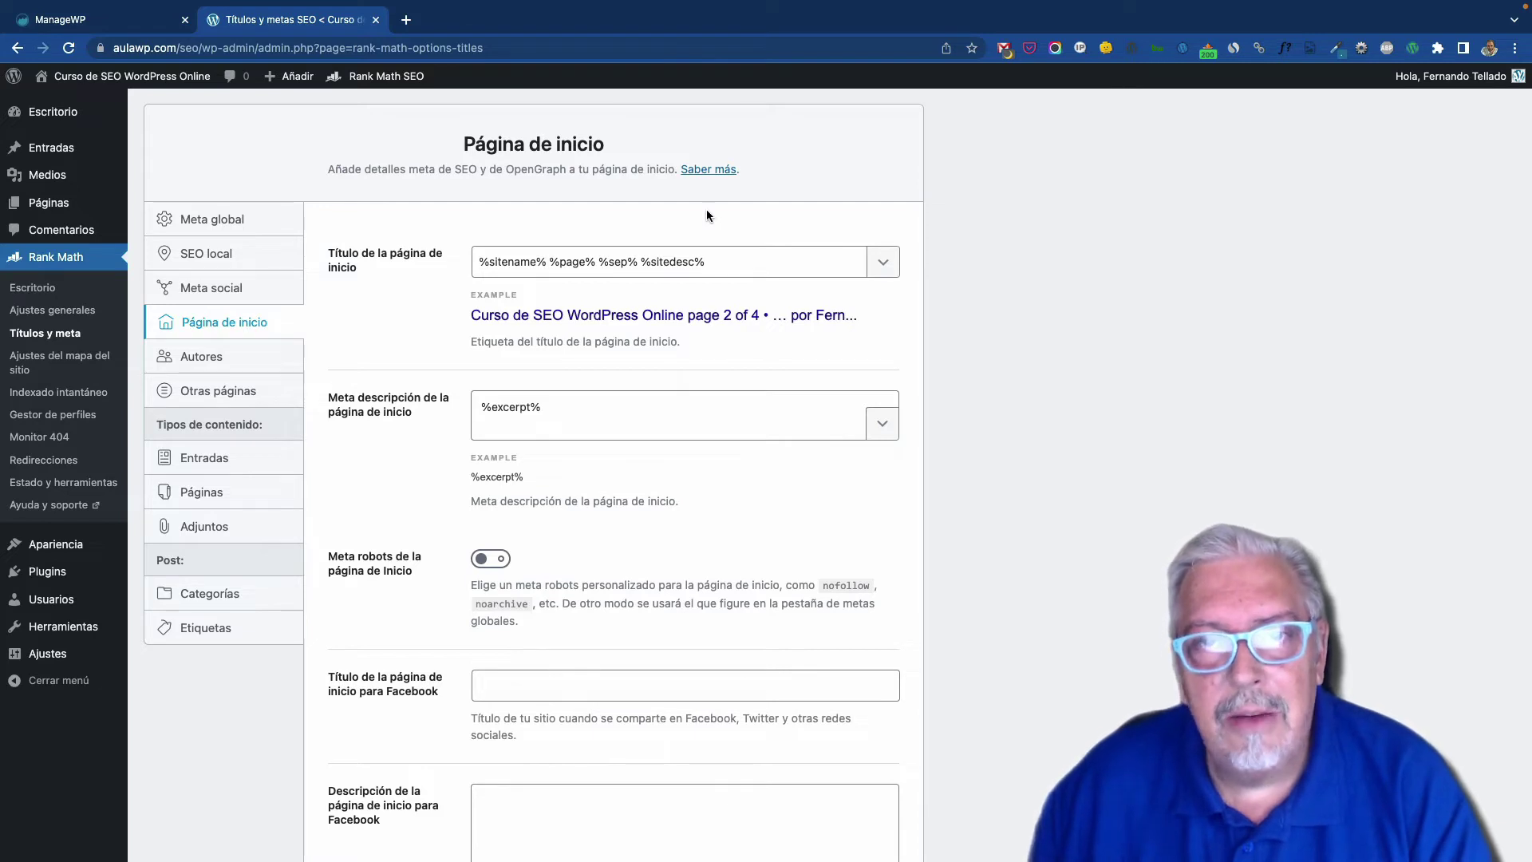
click(533, 261)
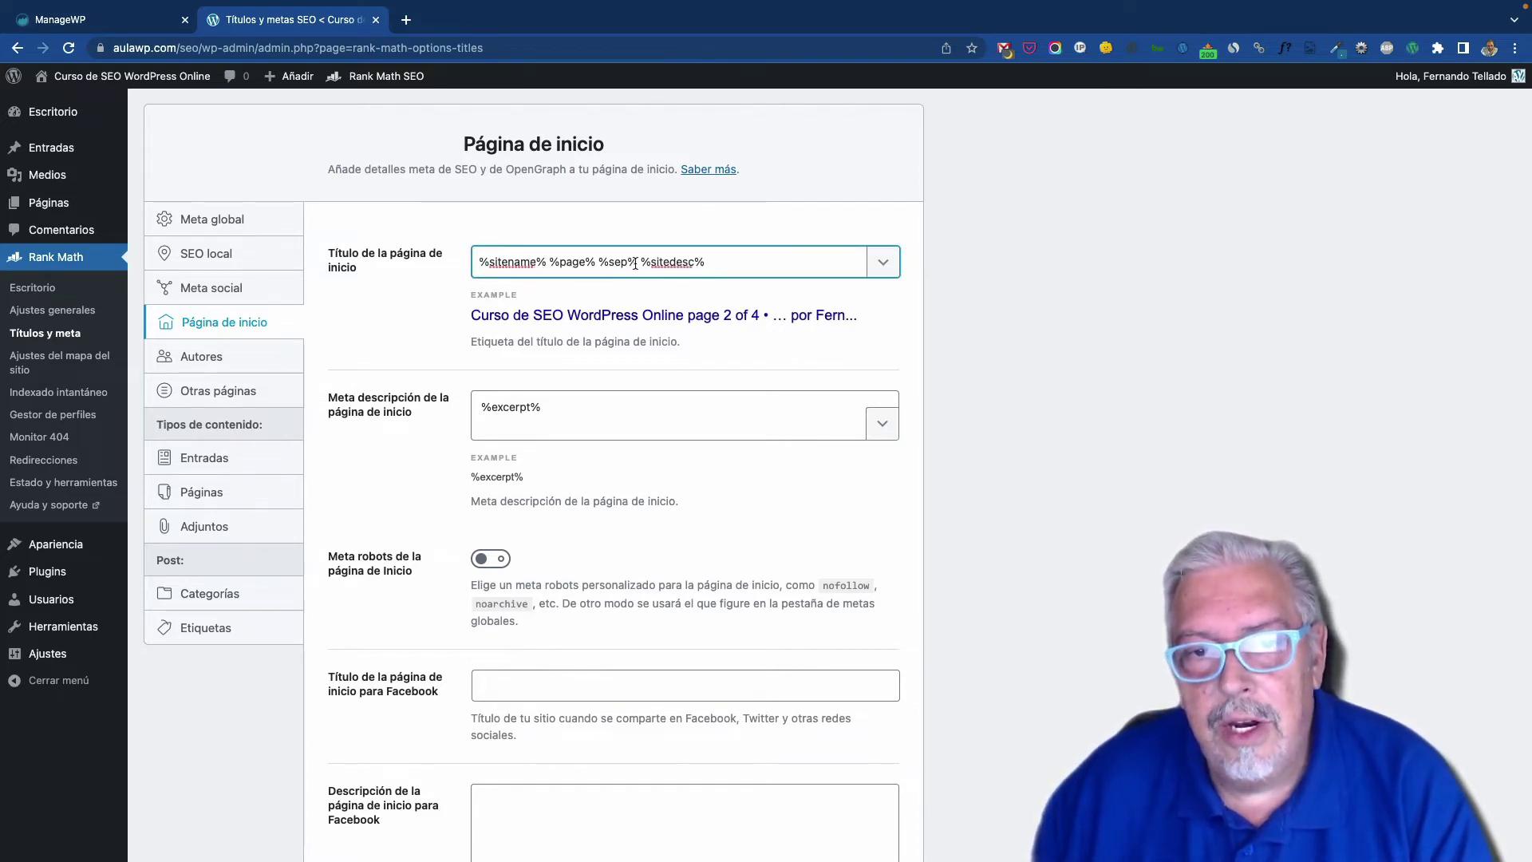
click(883, 265)
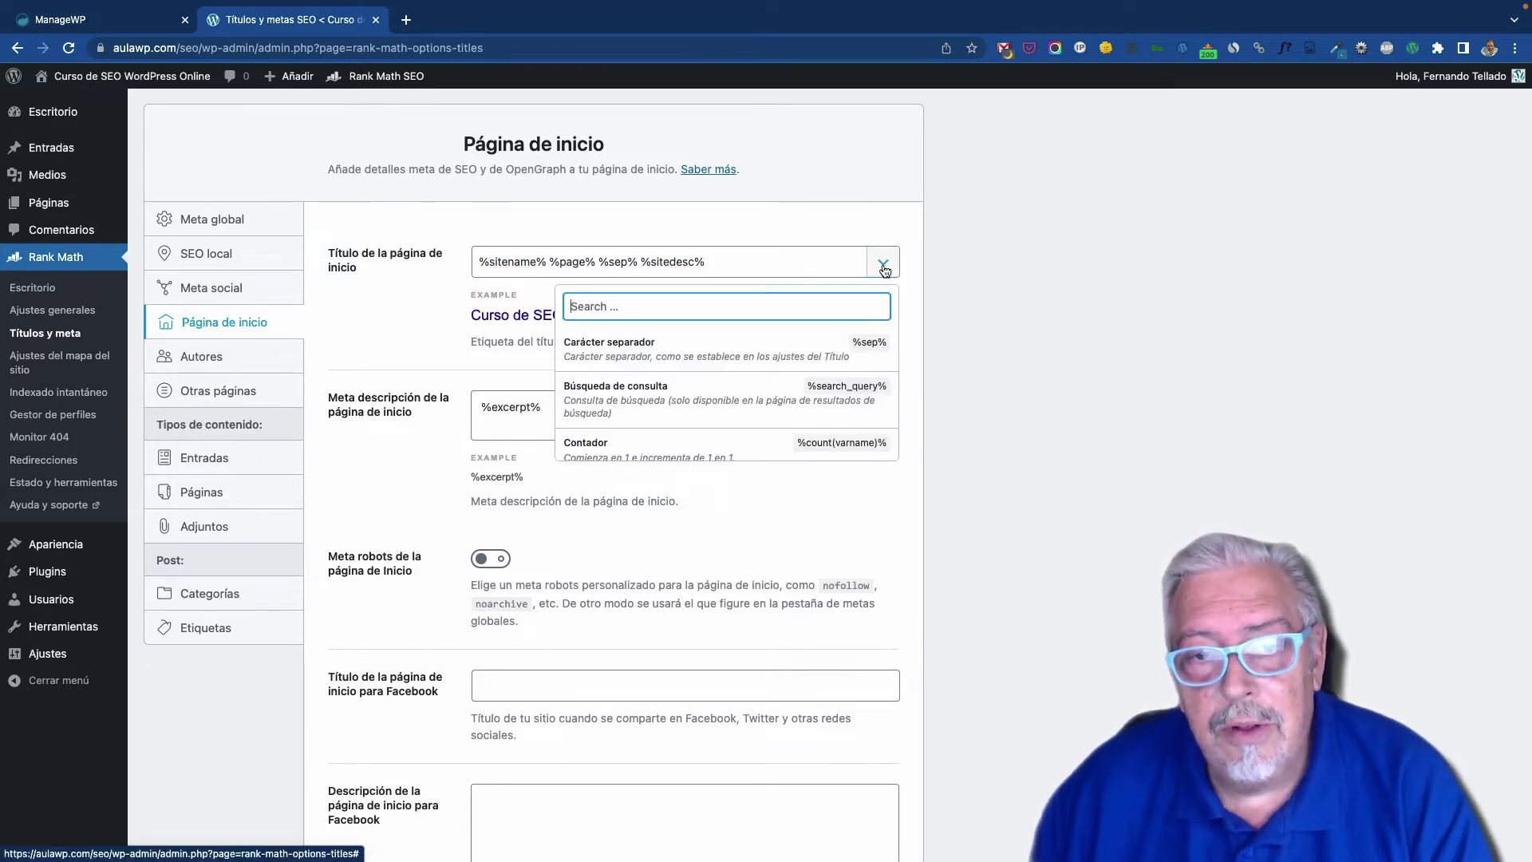
scroll(782, 351, down, 5)
scroll(782, 351, down, 2)
scroll(781, 350, up, 2)
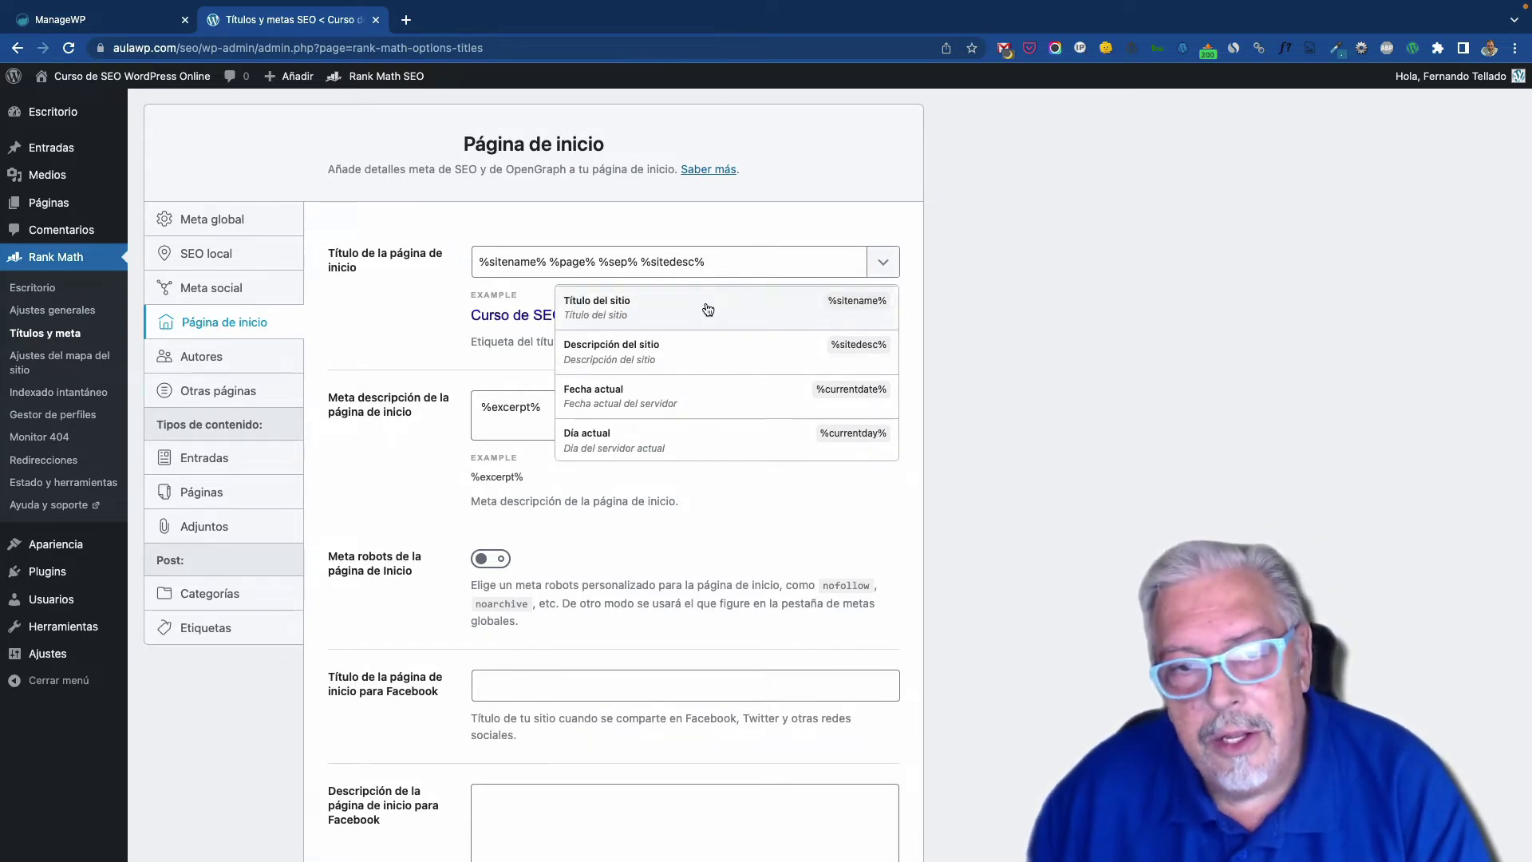
click(437, 297)
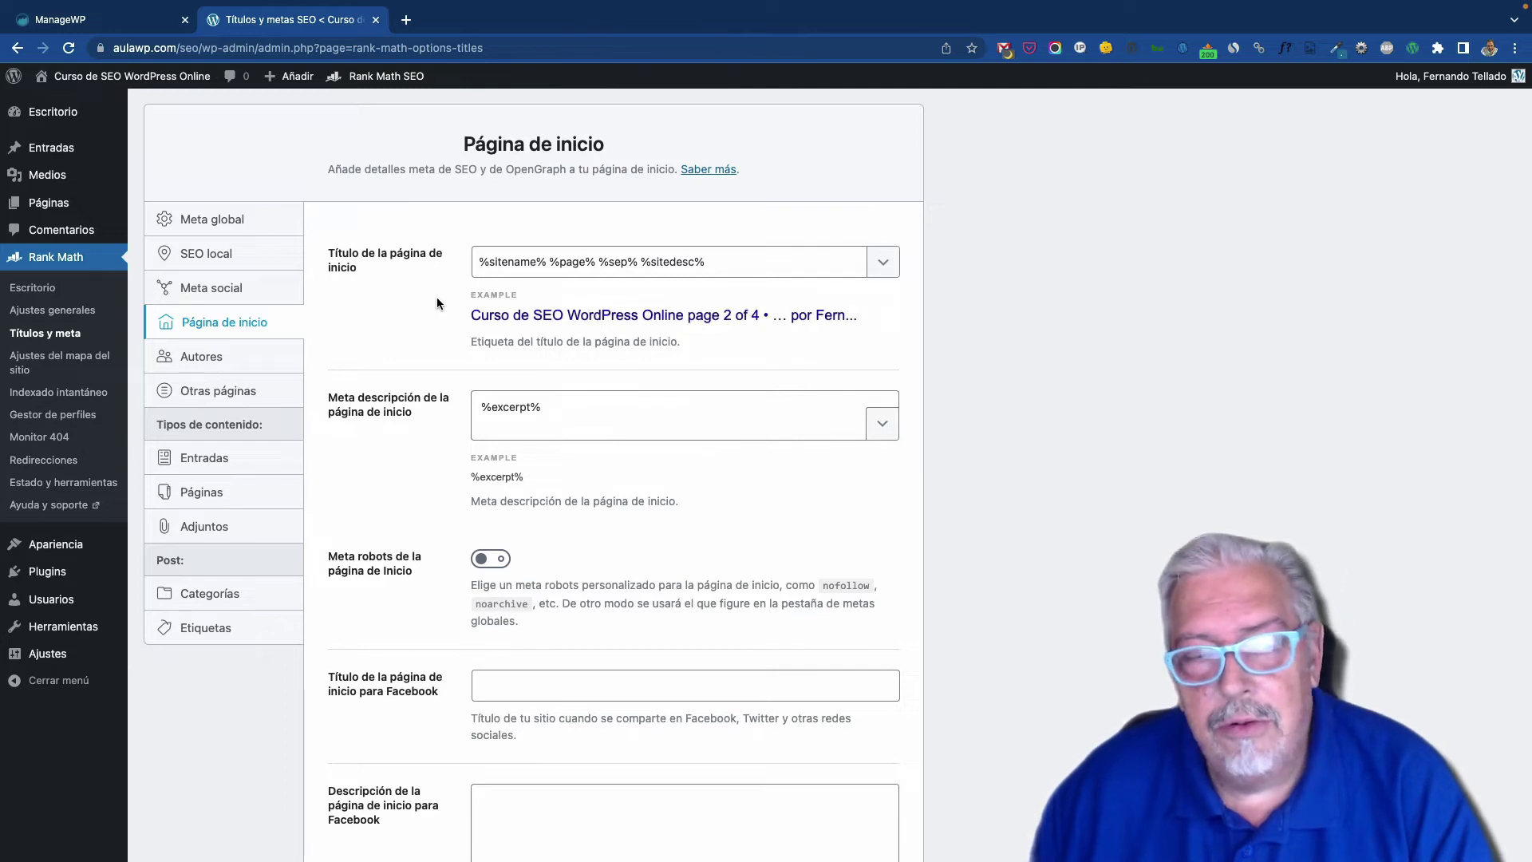
Step: Open the Entradas content type settings and remove the %sitename% variable from the individual post title template
click(210, 460)
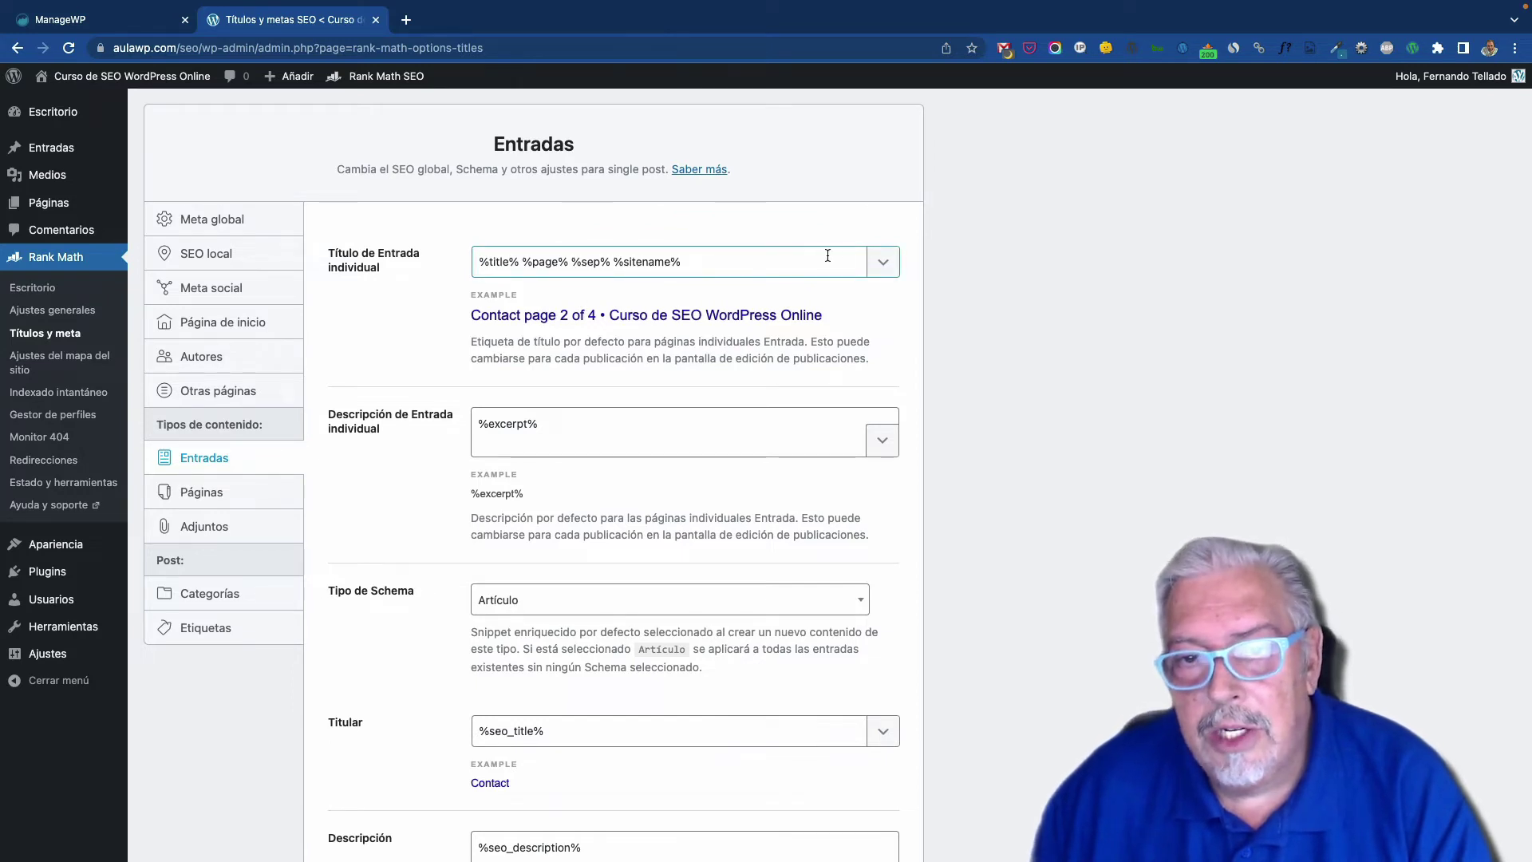
click(735, 263)
key(BackSpace)
key(BackSpace)
key(BackSpace)
key(BackSpace)
key(BackSpace)
key(BackSpace)
key(BackSpace)
key(BackSpace)
key(BackSpace)
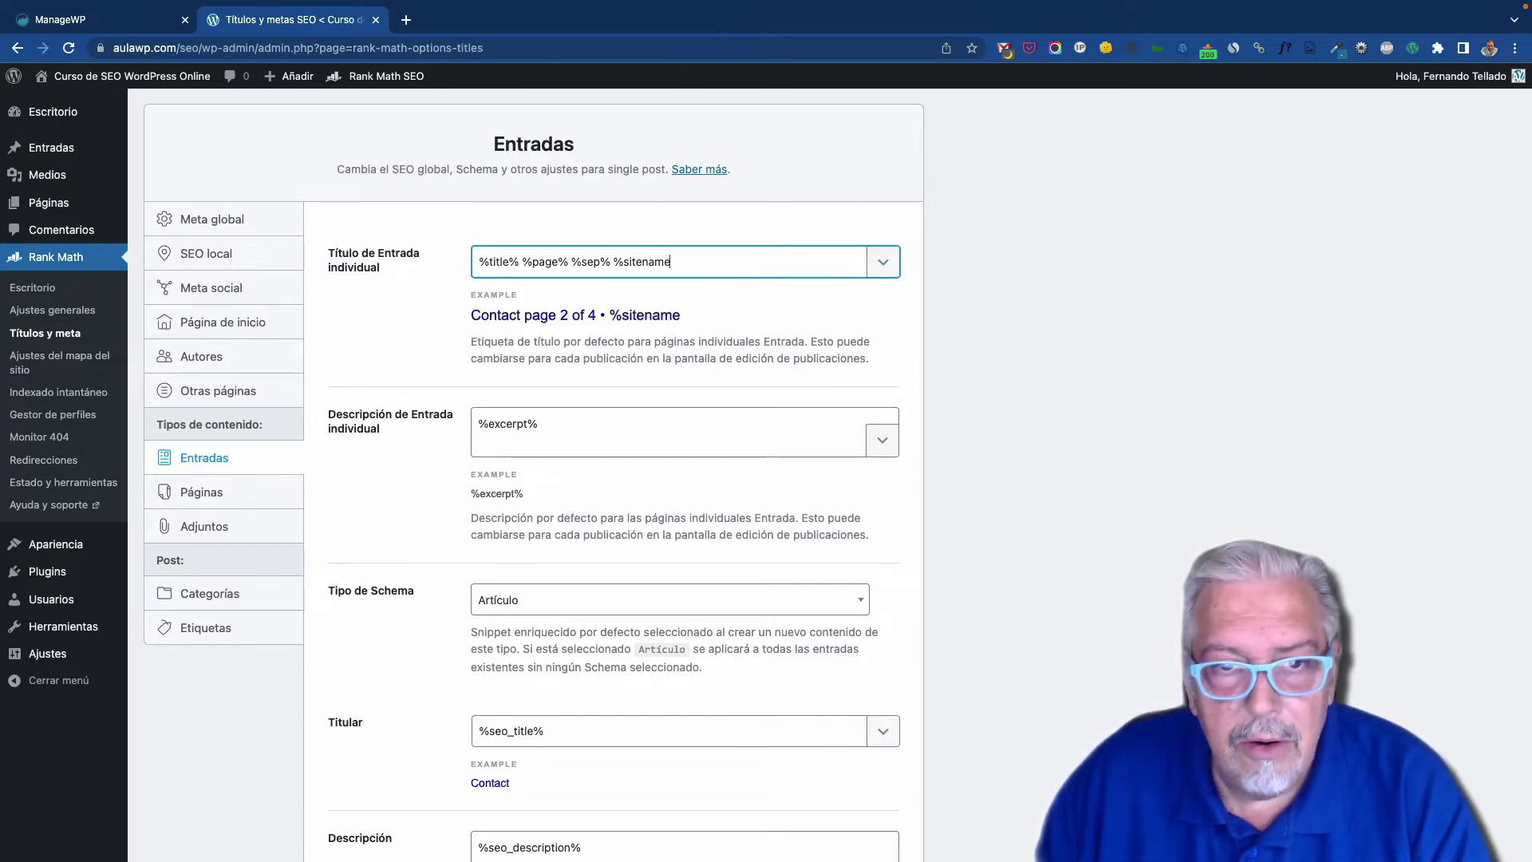
key(BackSpace)
key(BackSpace)
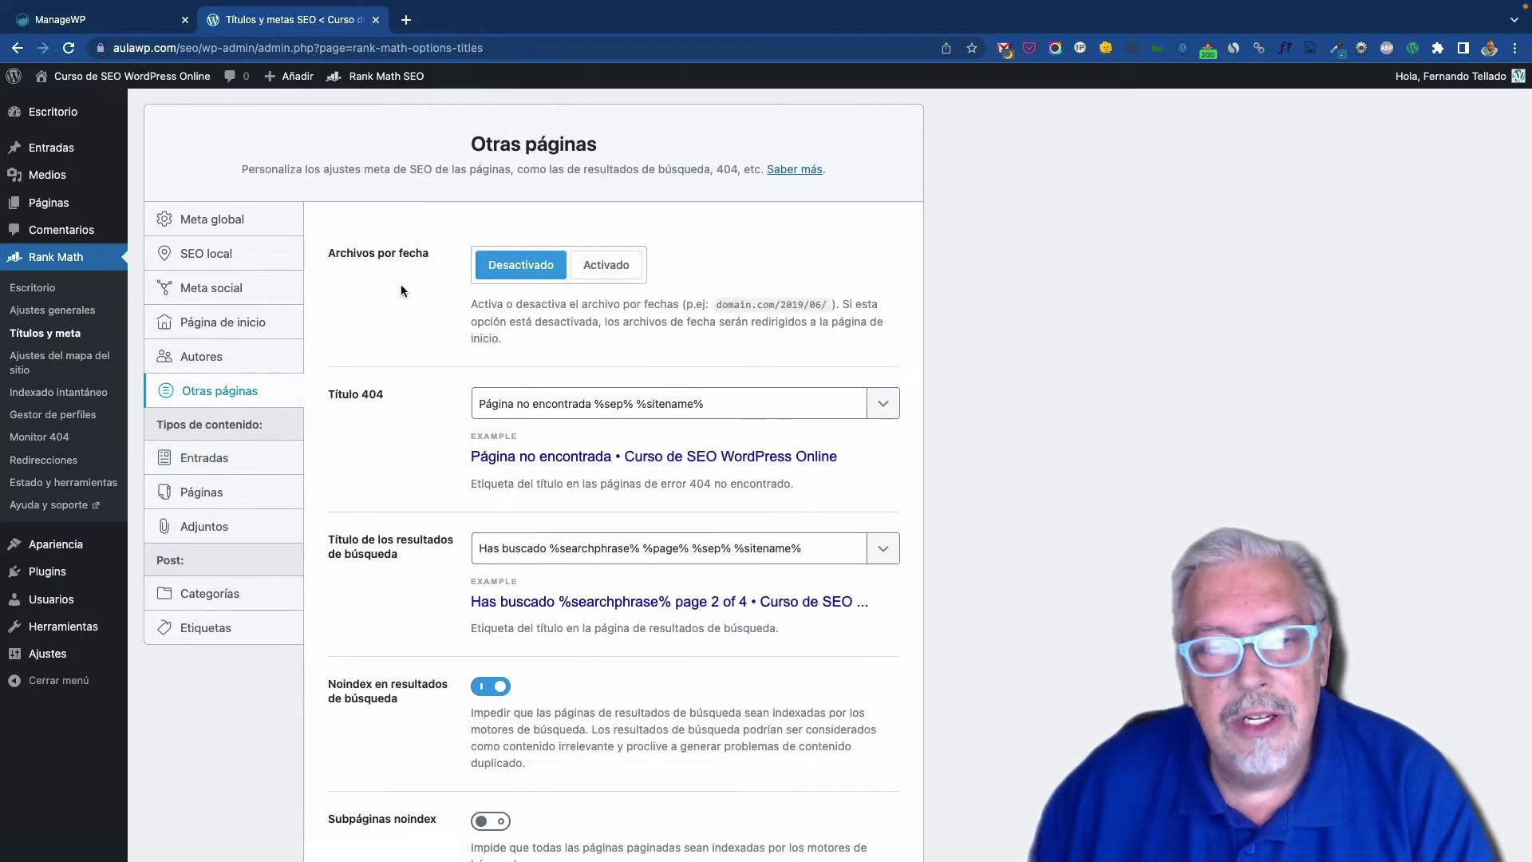
Step: Examine the Otras páginas settings for date archives, 404 title, search results title, and noindex on search, paginated and password-protected pages
scroll(401, 285, up, 1)
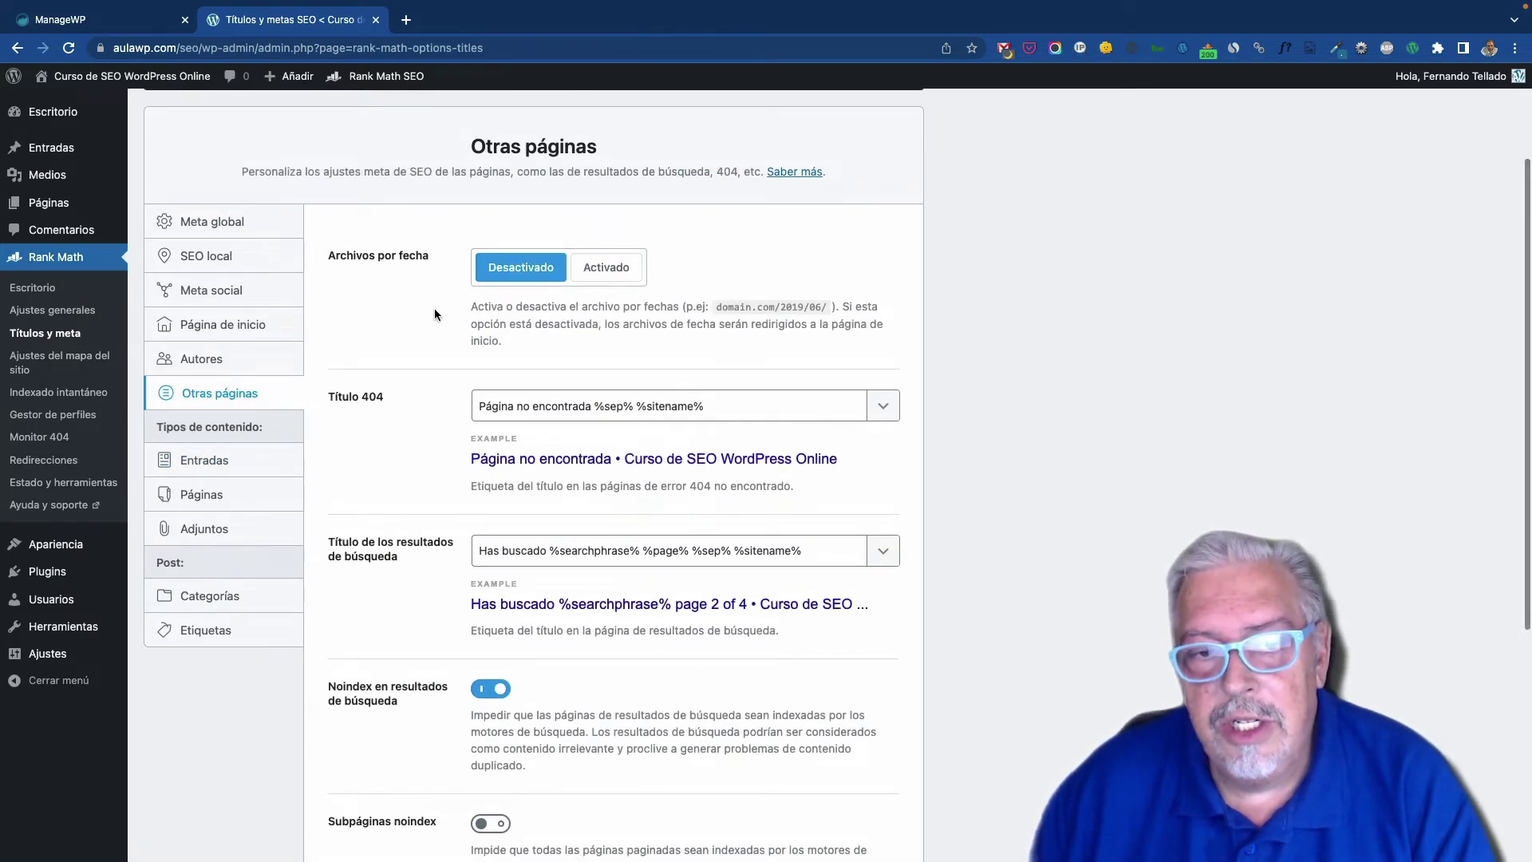
scroll(435, 308, down, 5)
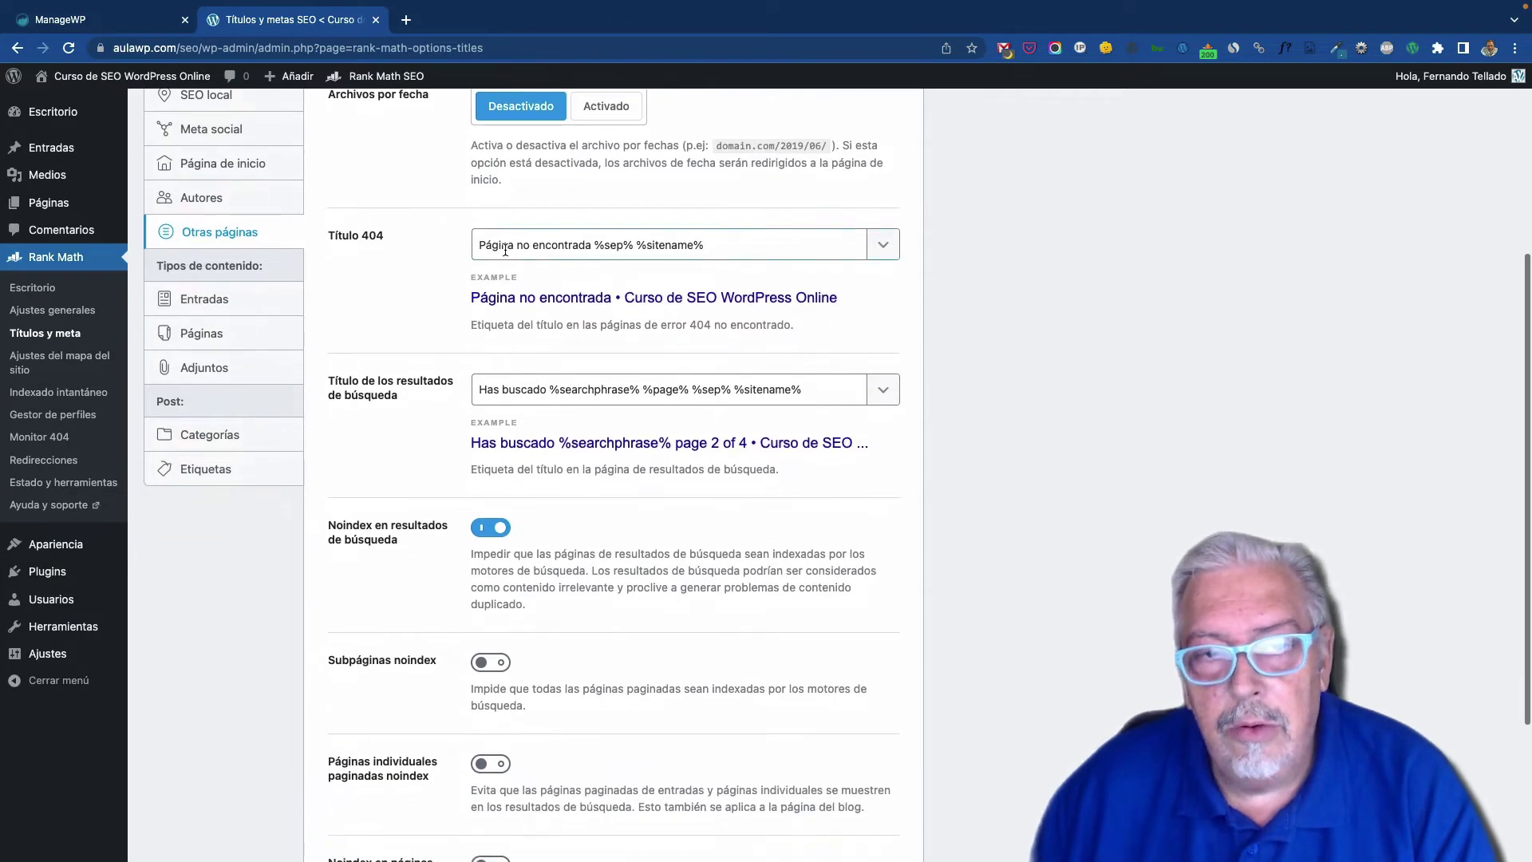
scroll(439, 285, down, 3)
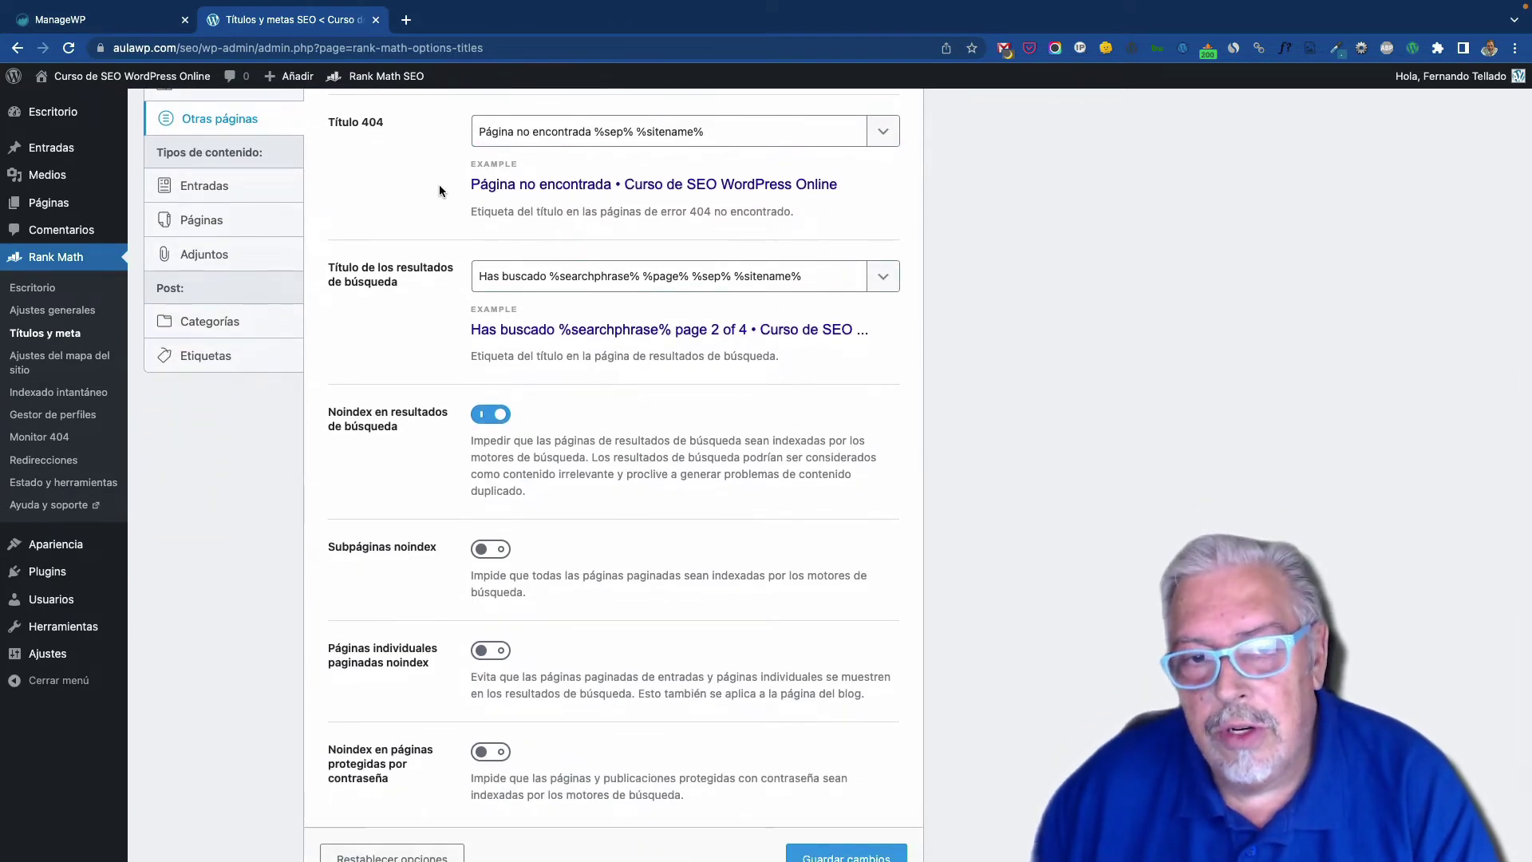
scroll(439, 190, down, 3)
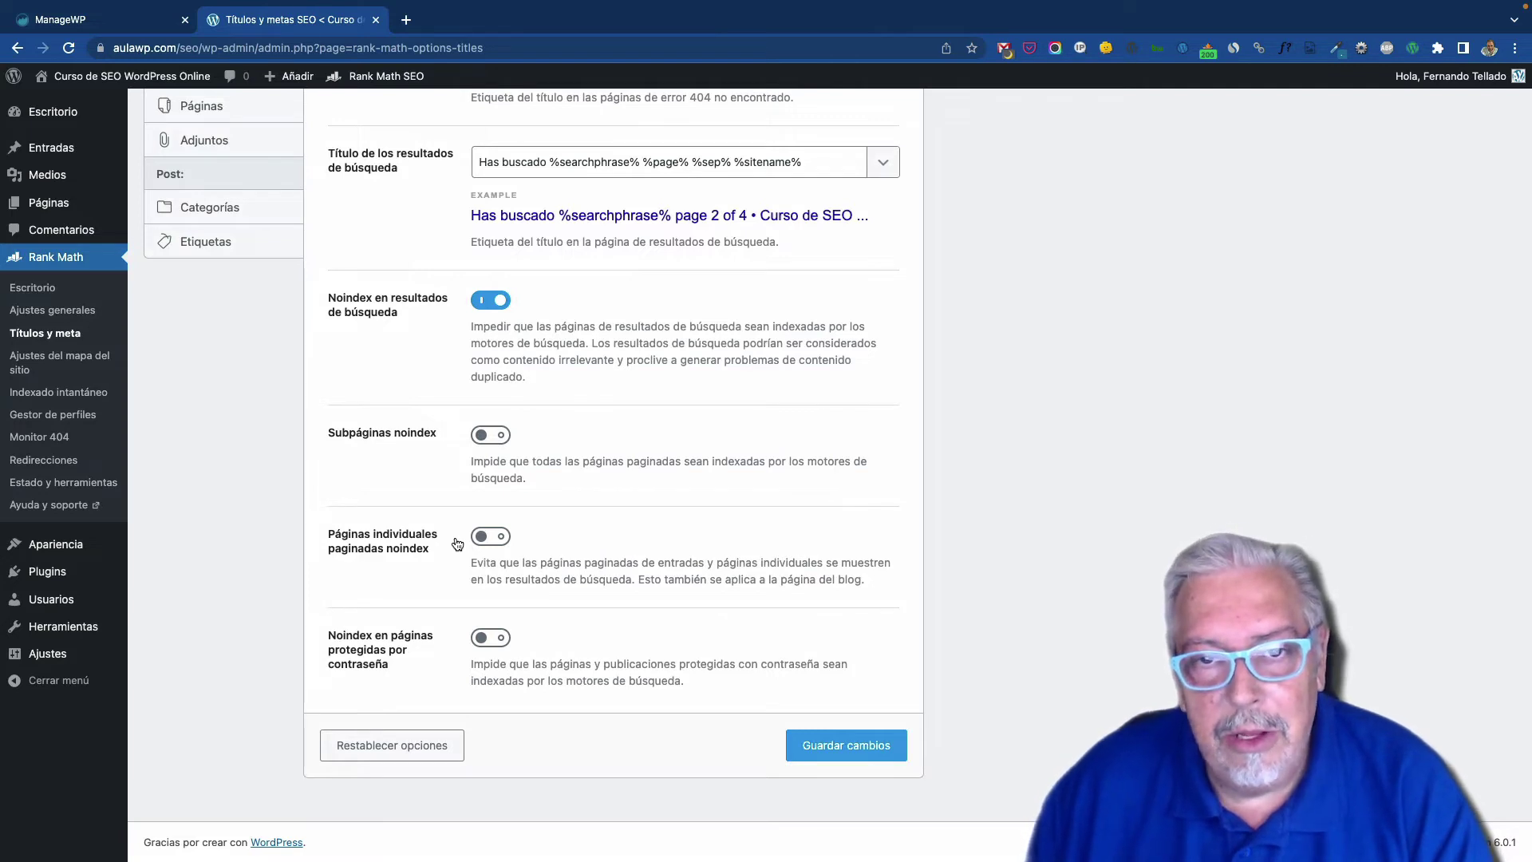
scroll(458, 543, up, 3)
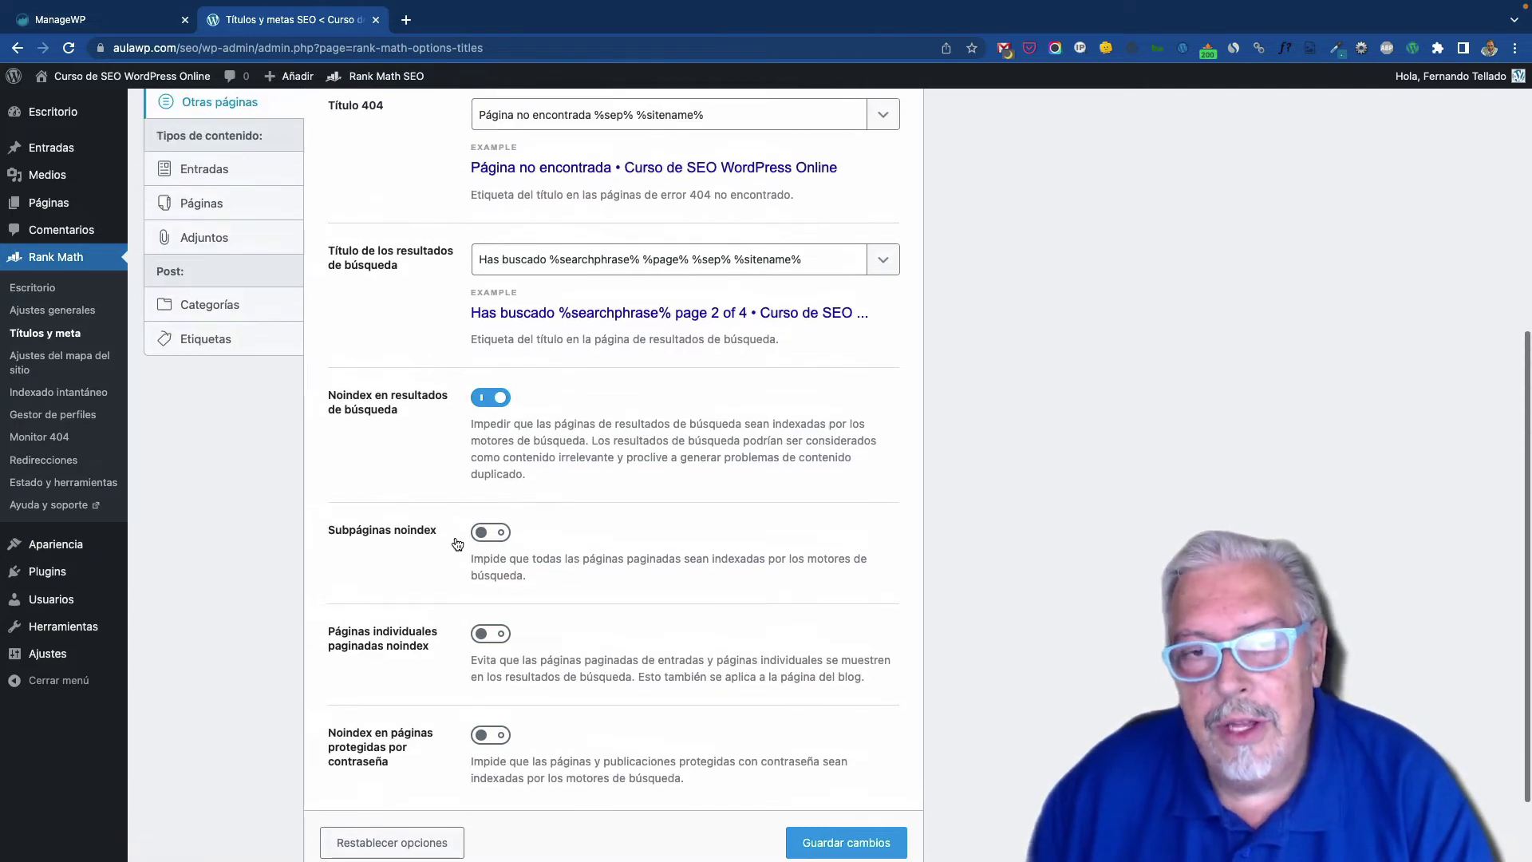
scroll(457, 543, down, 3)
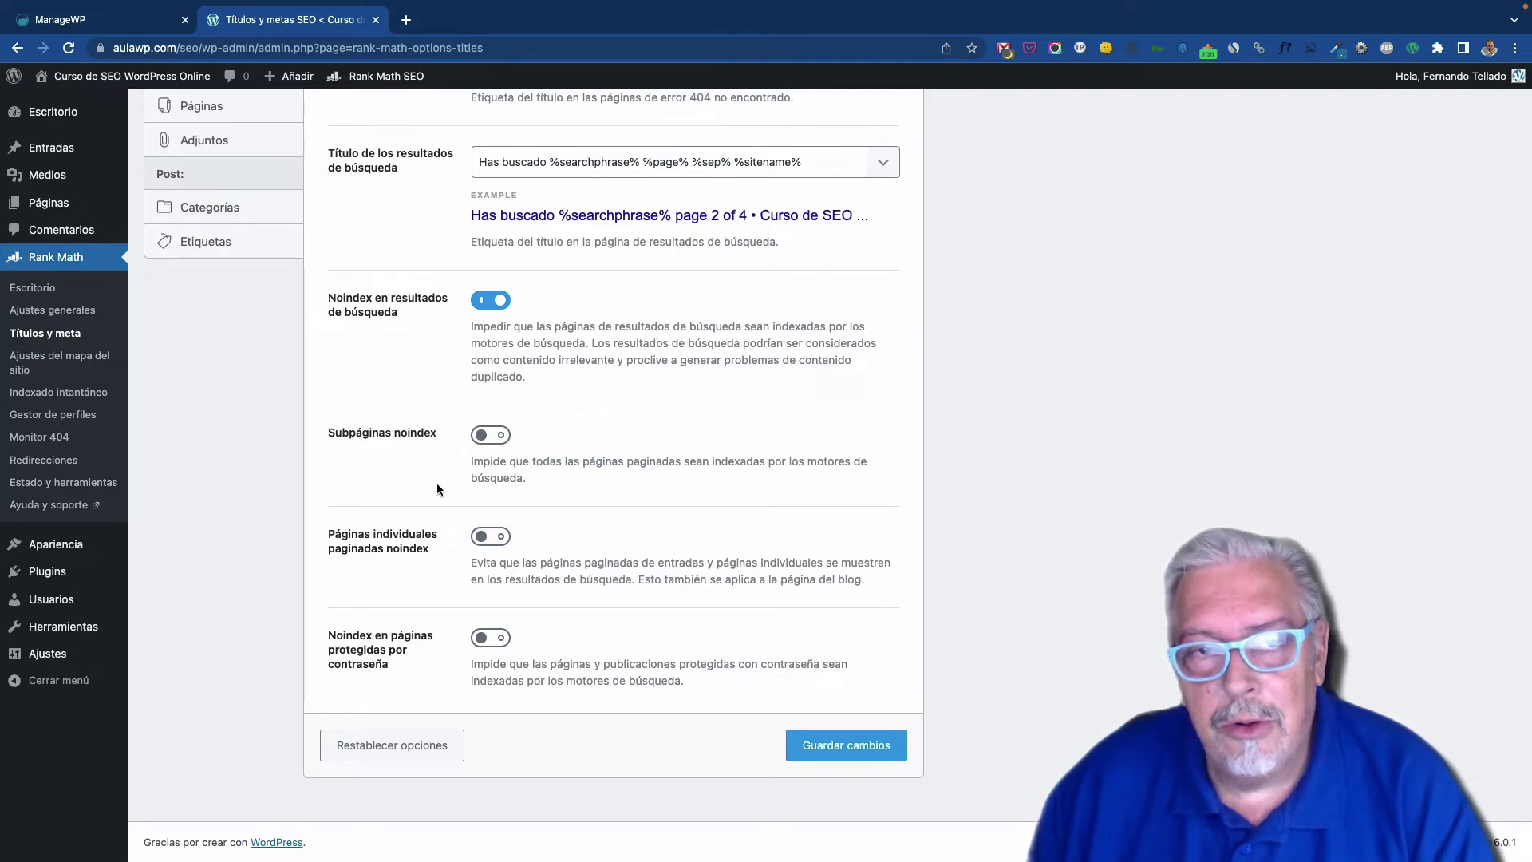
scroll(437, 489, up, 4)
scroll(437, 489, up, 1)
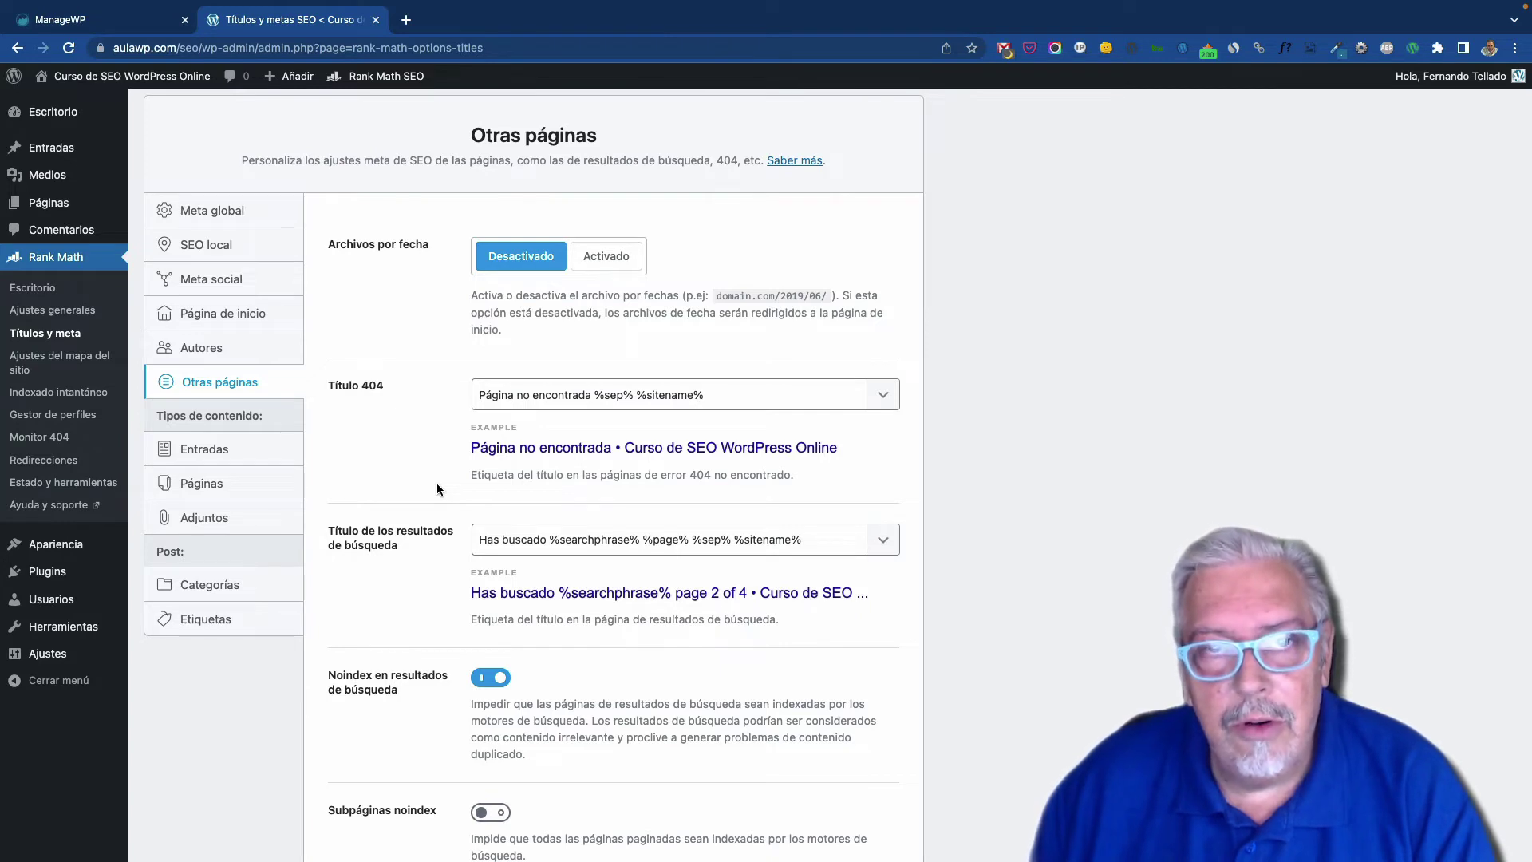
scroll(438, 487, down, 5)
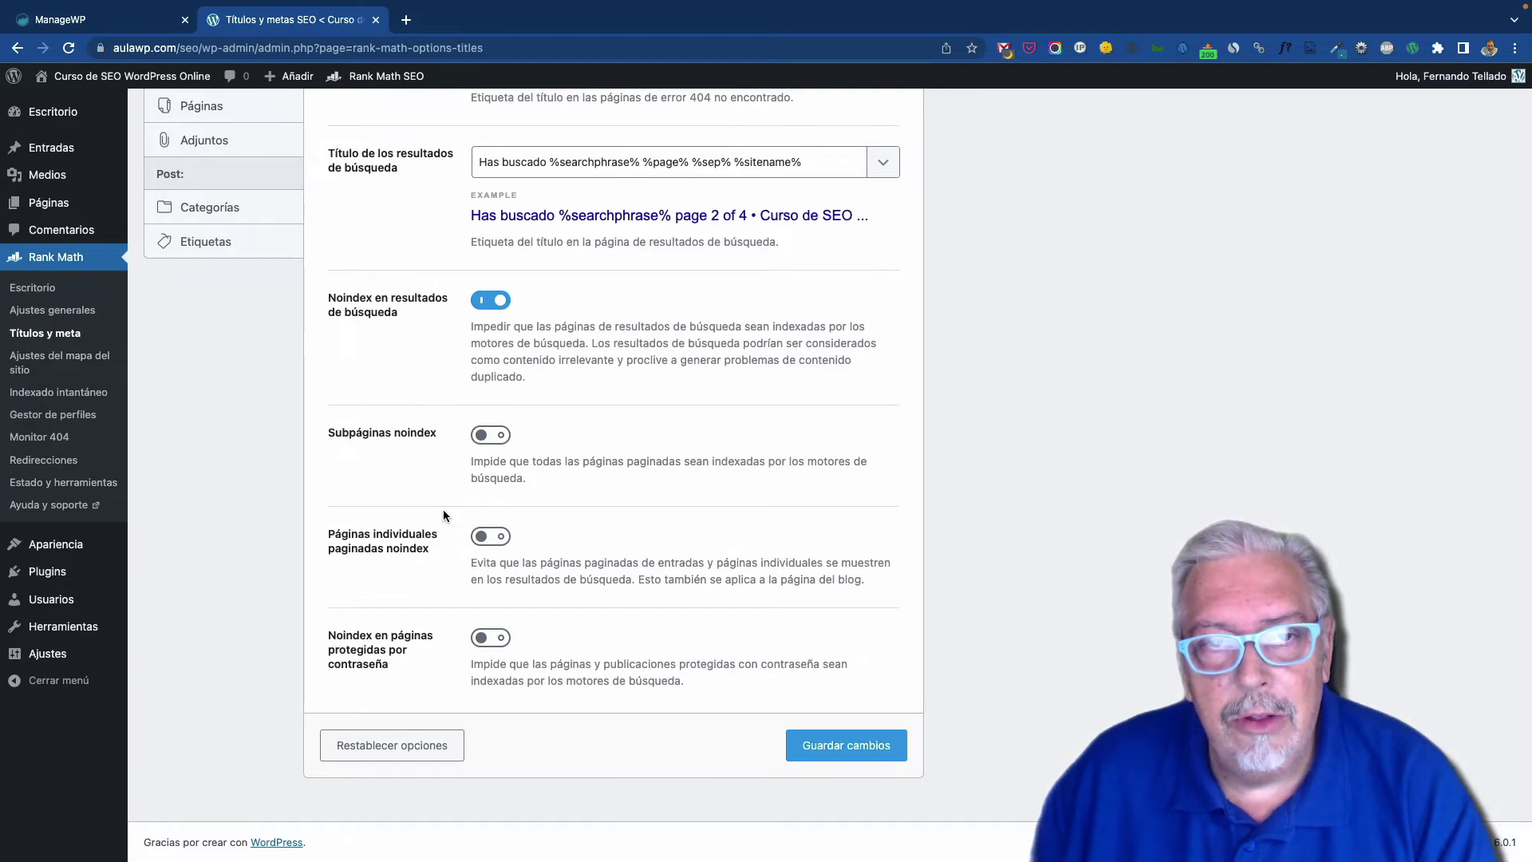
scroll(443, 515, up, 2)
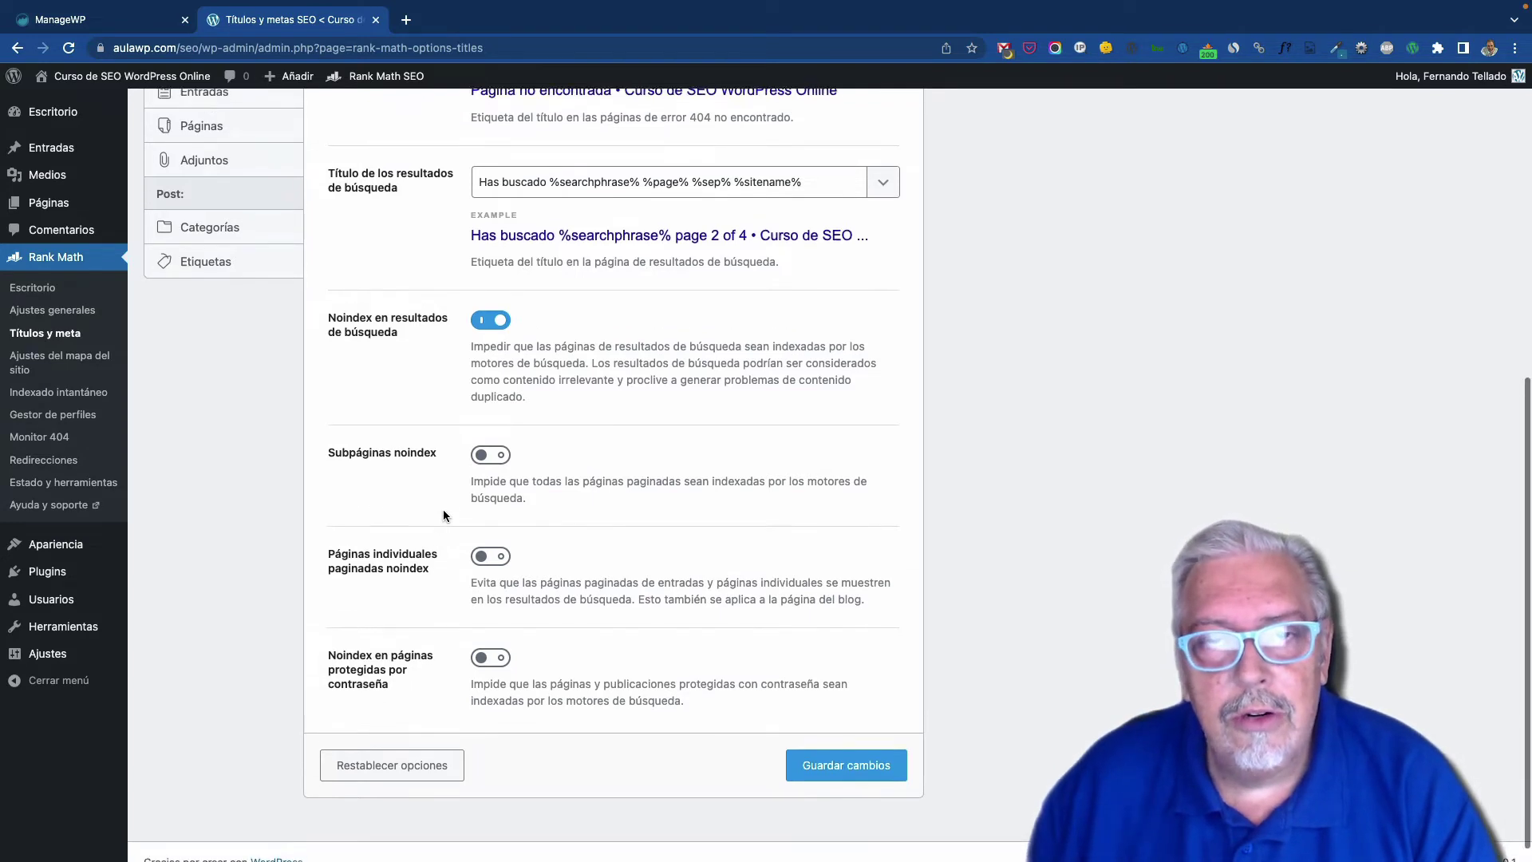
scroll(434, 471, up, 5)
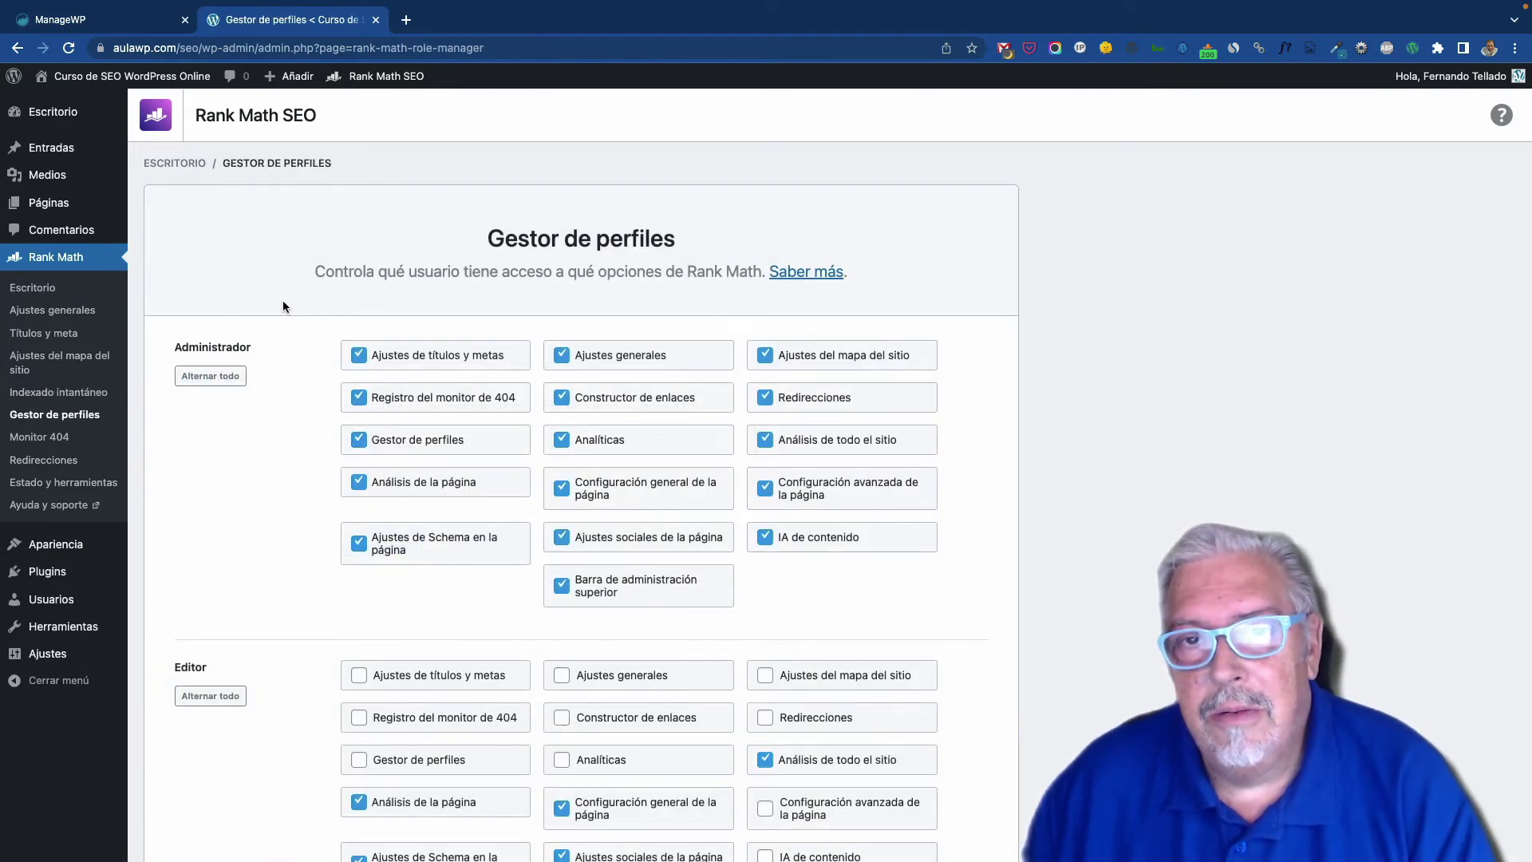
Step: Review the Rank Math permissions assigned to each user role in Gestor de perfiles
scroll(303, 357, down, 3)
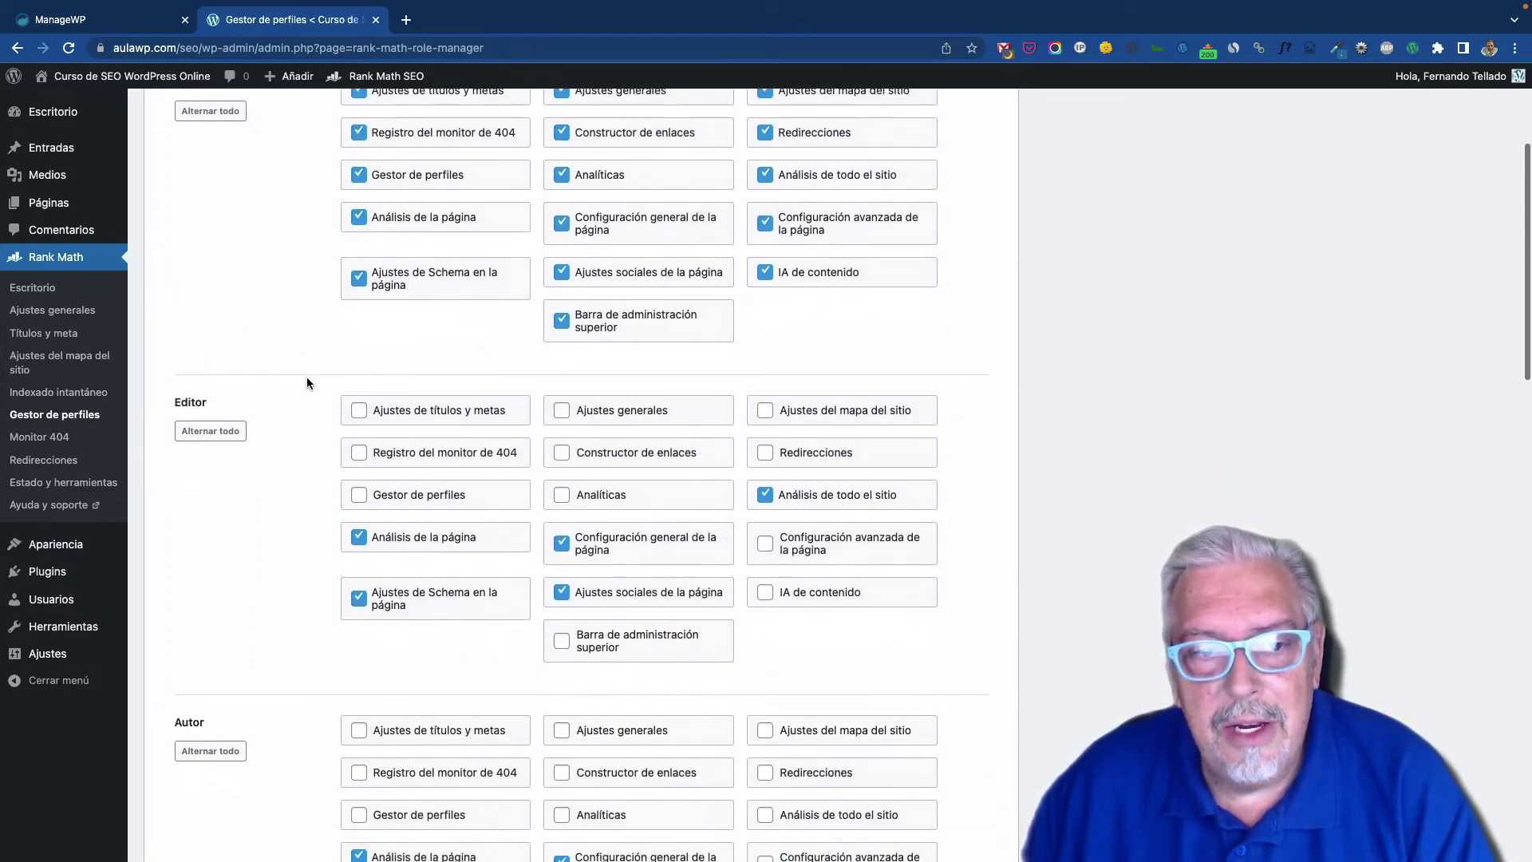
scroll(306, 377, up, 5)
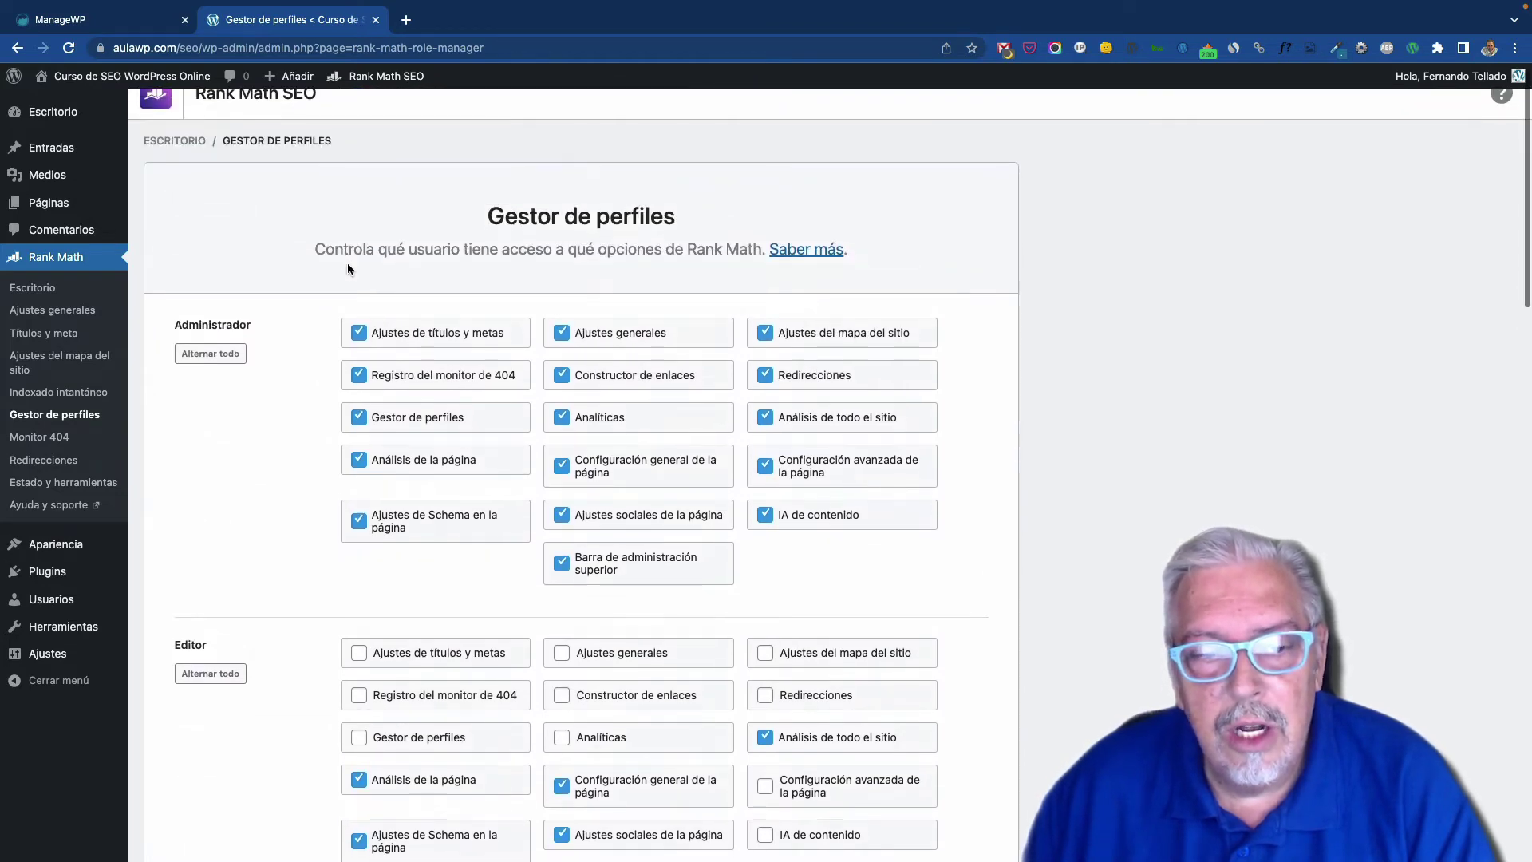
scroll(348, 269, down, 4)
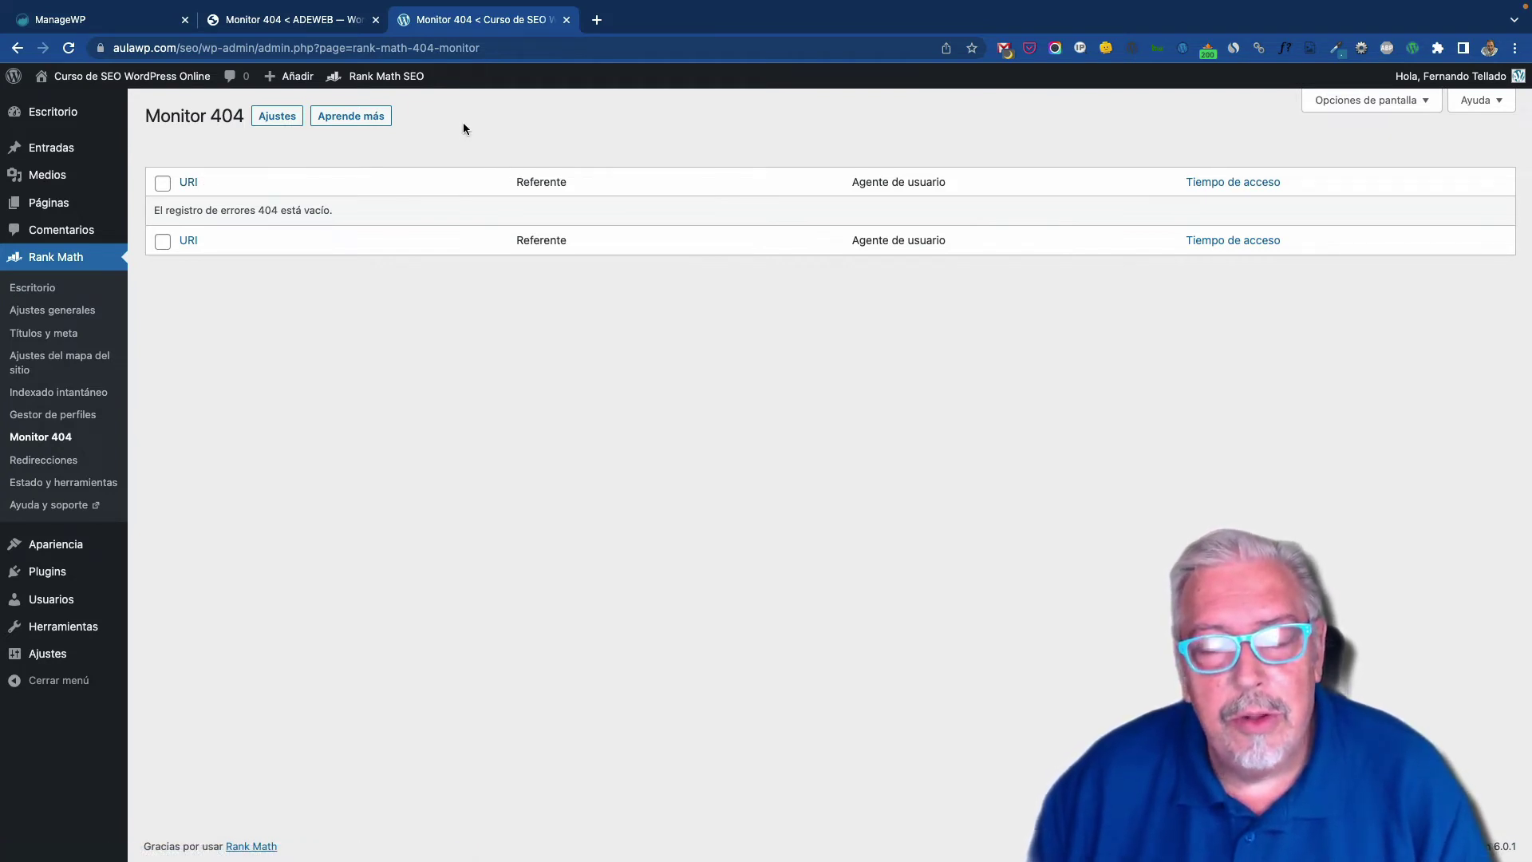
Step: Switch to the ADEWEB site's Monitor 404 and examine its logged error entries
click(287, 19)
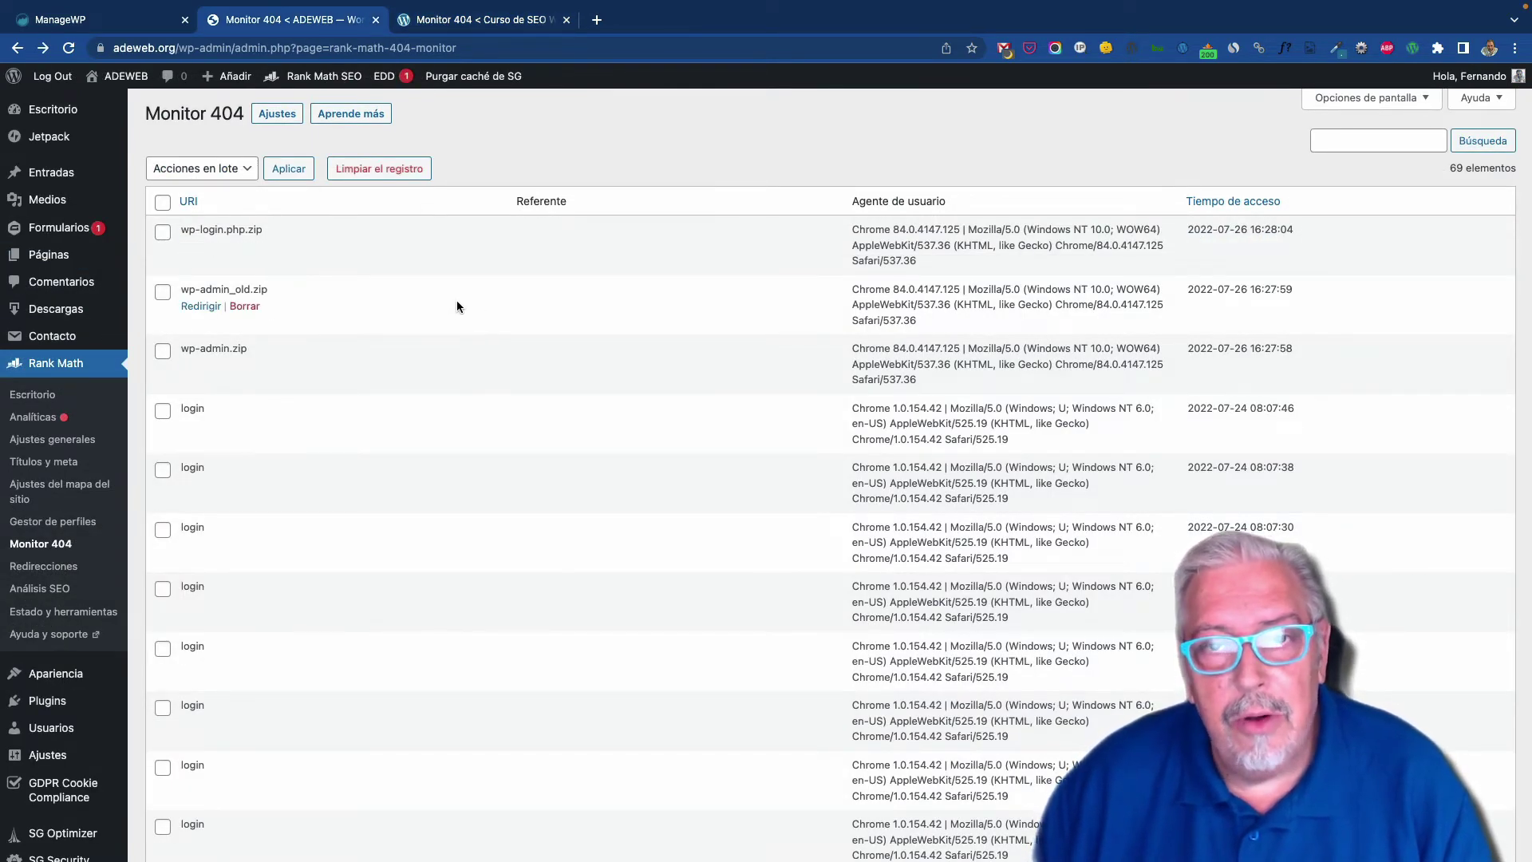
scroll(452, 300, down, 3)
scroll(452, 300, down, 2)
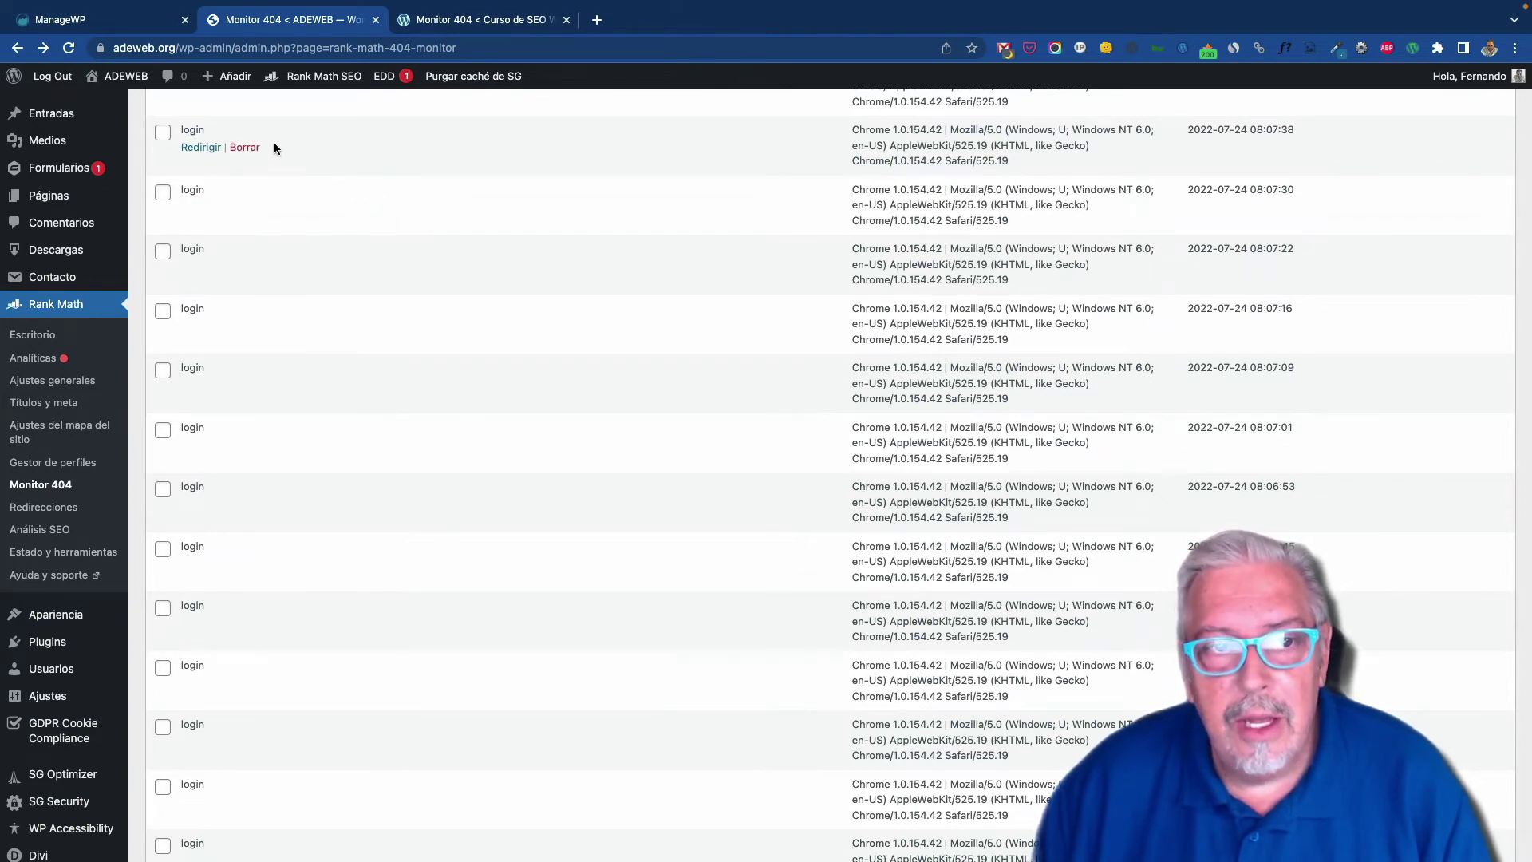
click(212, 207)
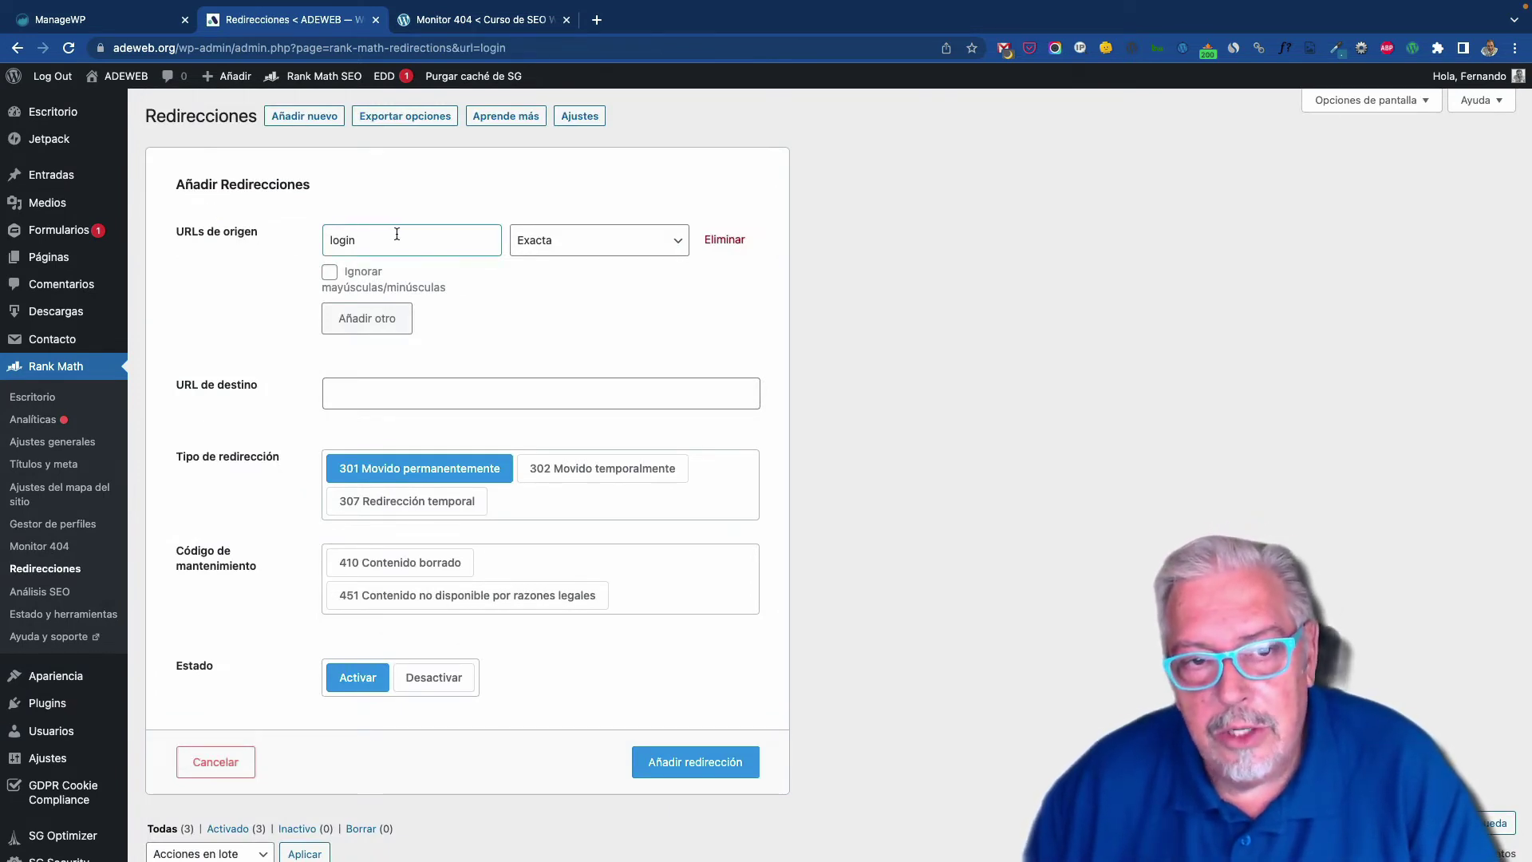
click(361, 383)
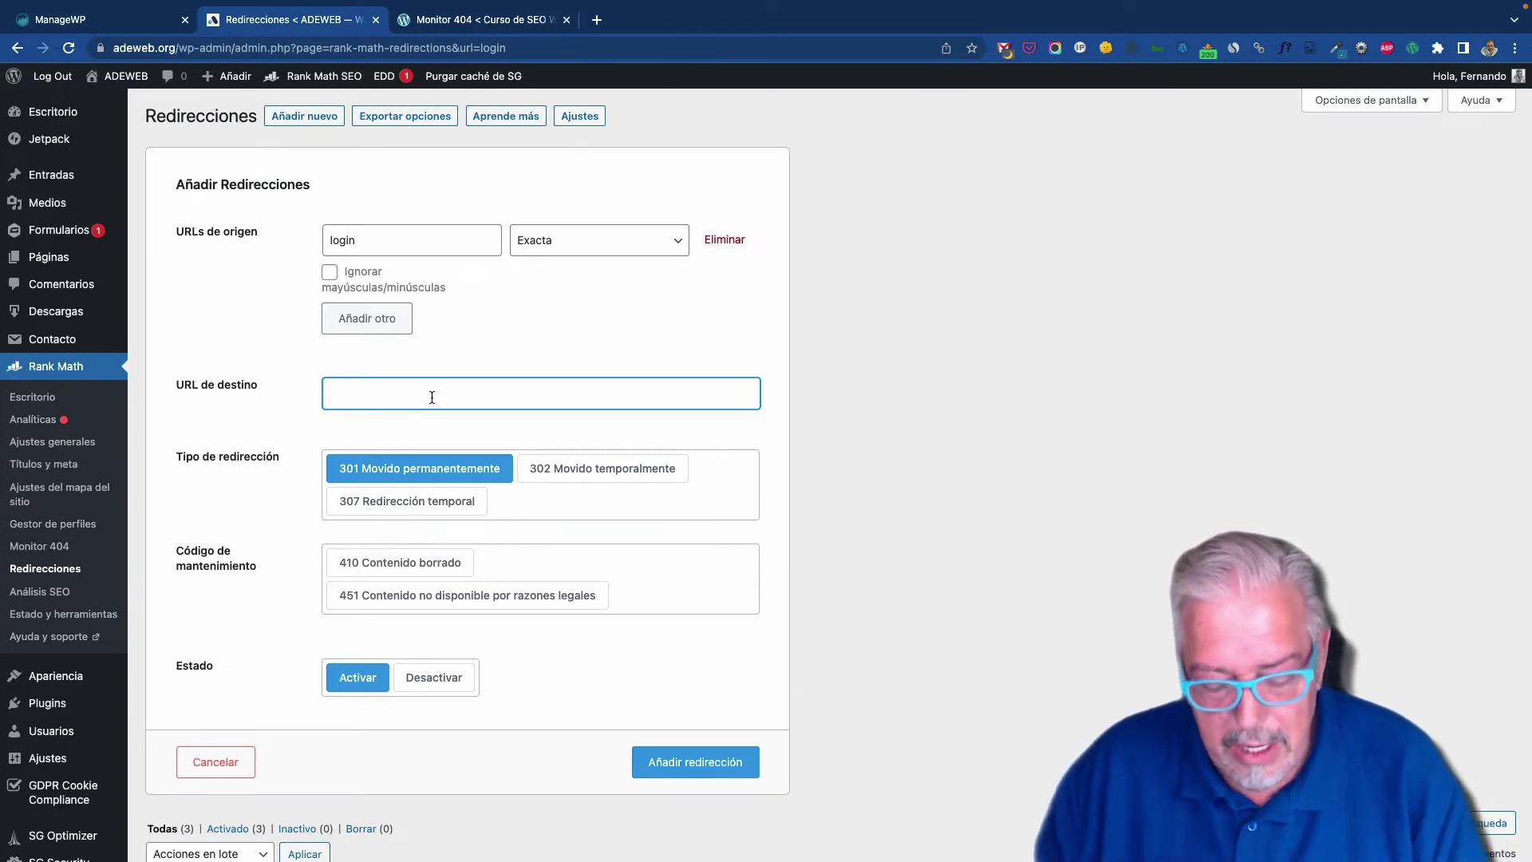
text(https://)
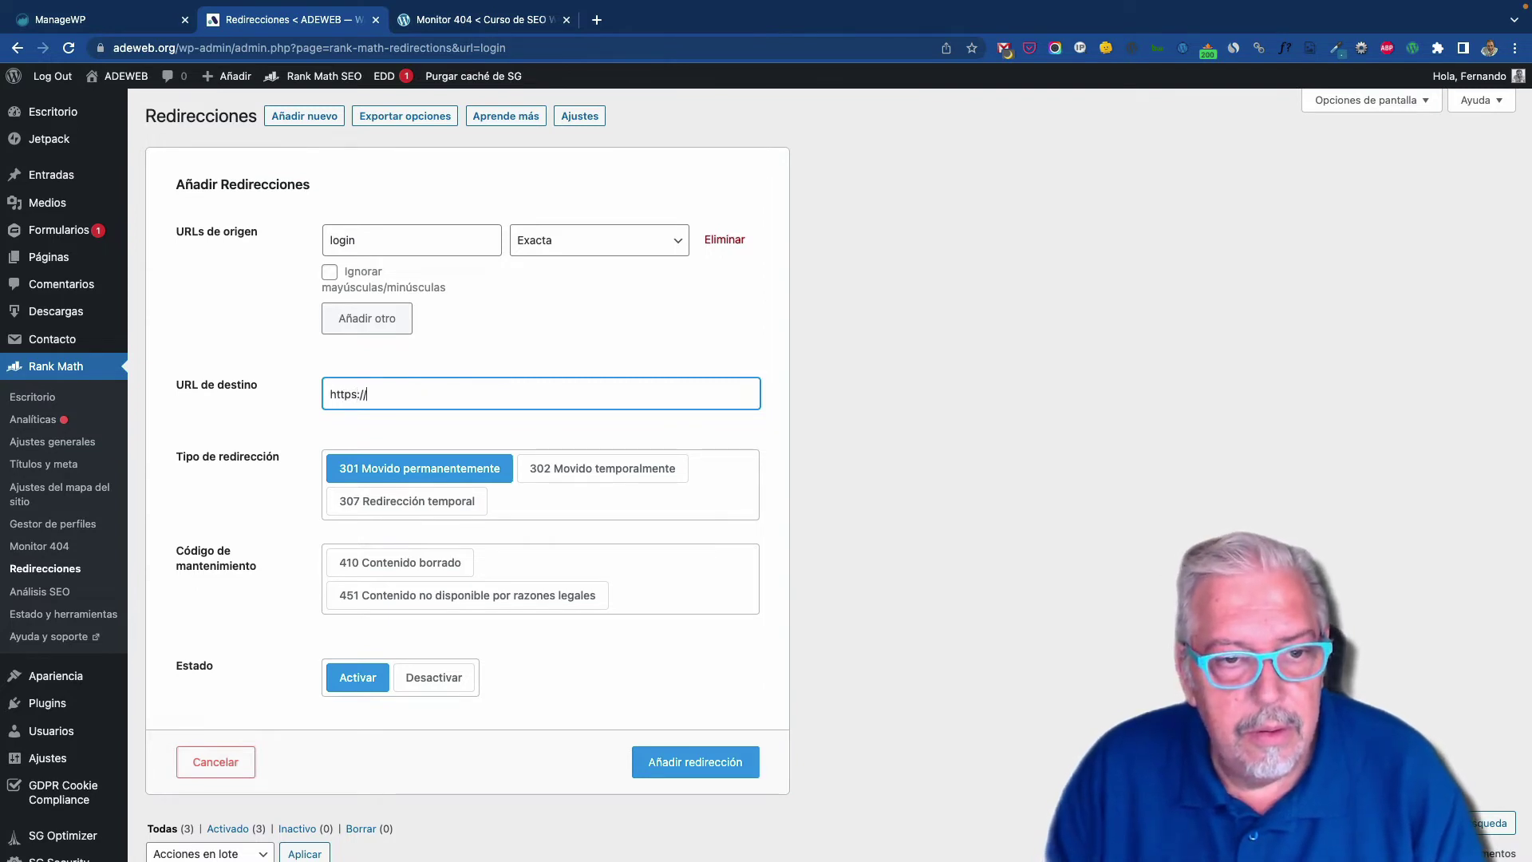
text(adewe)
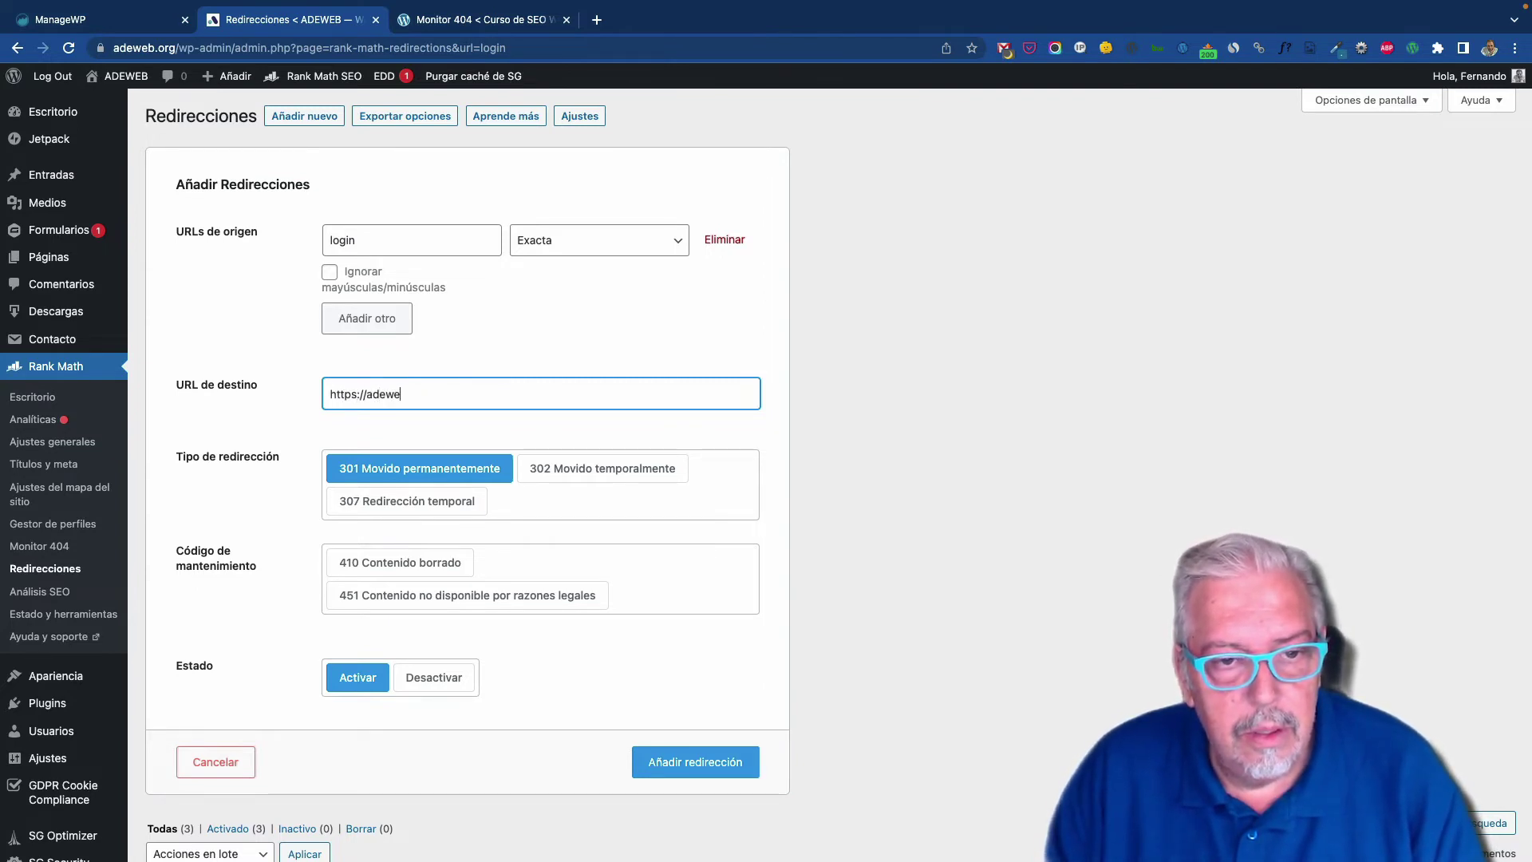
text(b.org)
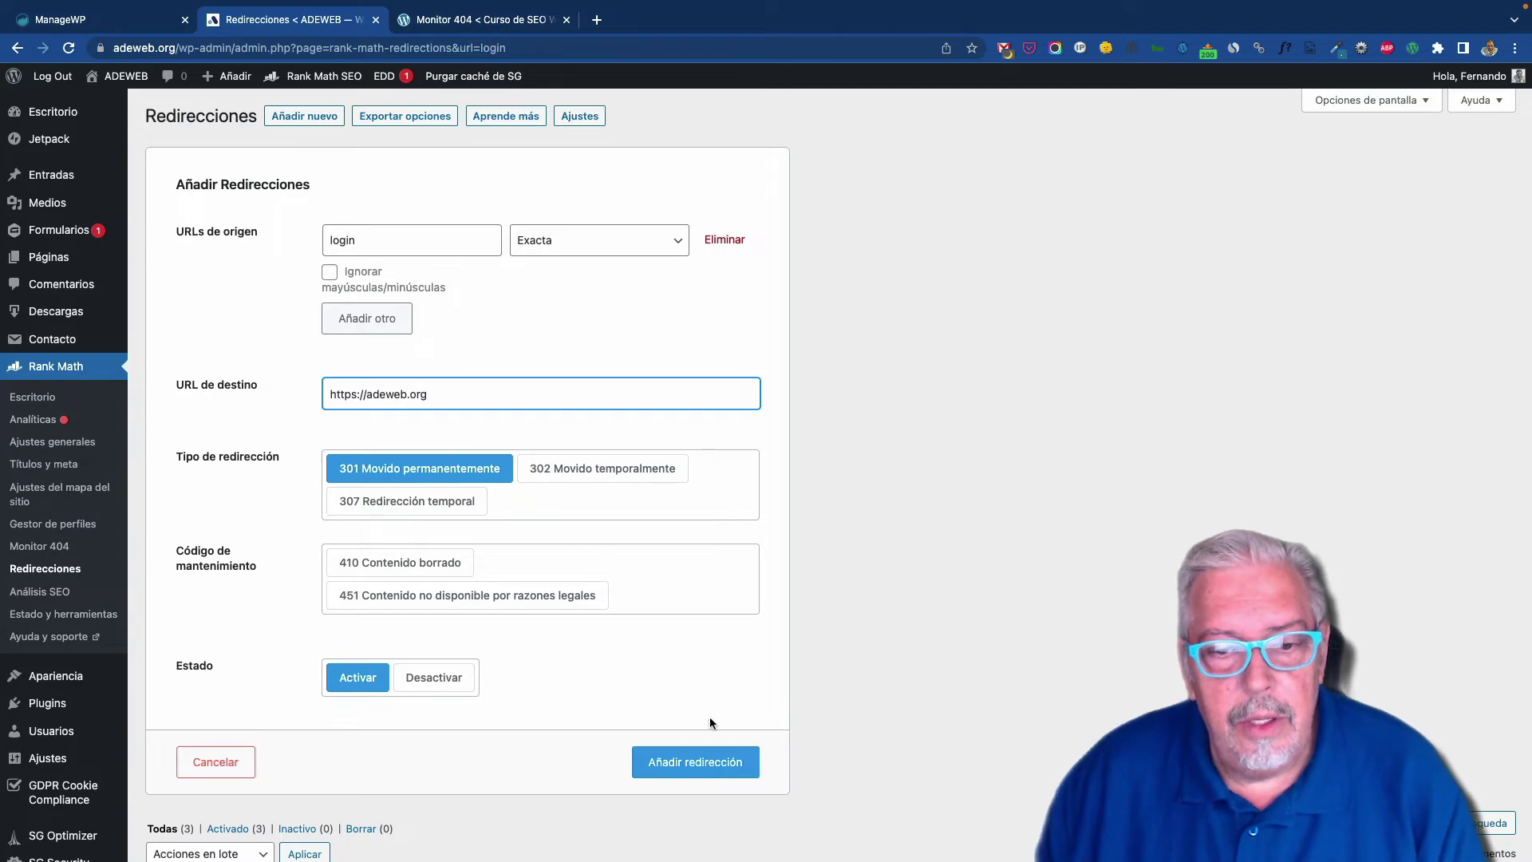
click(687, 756)
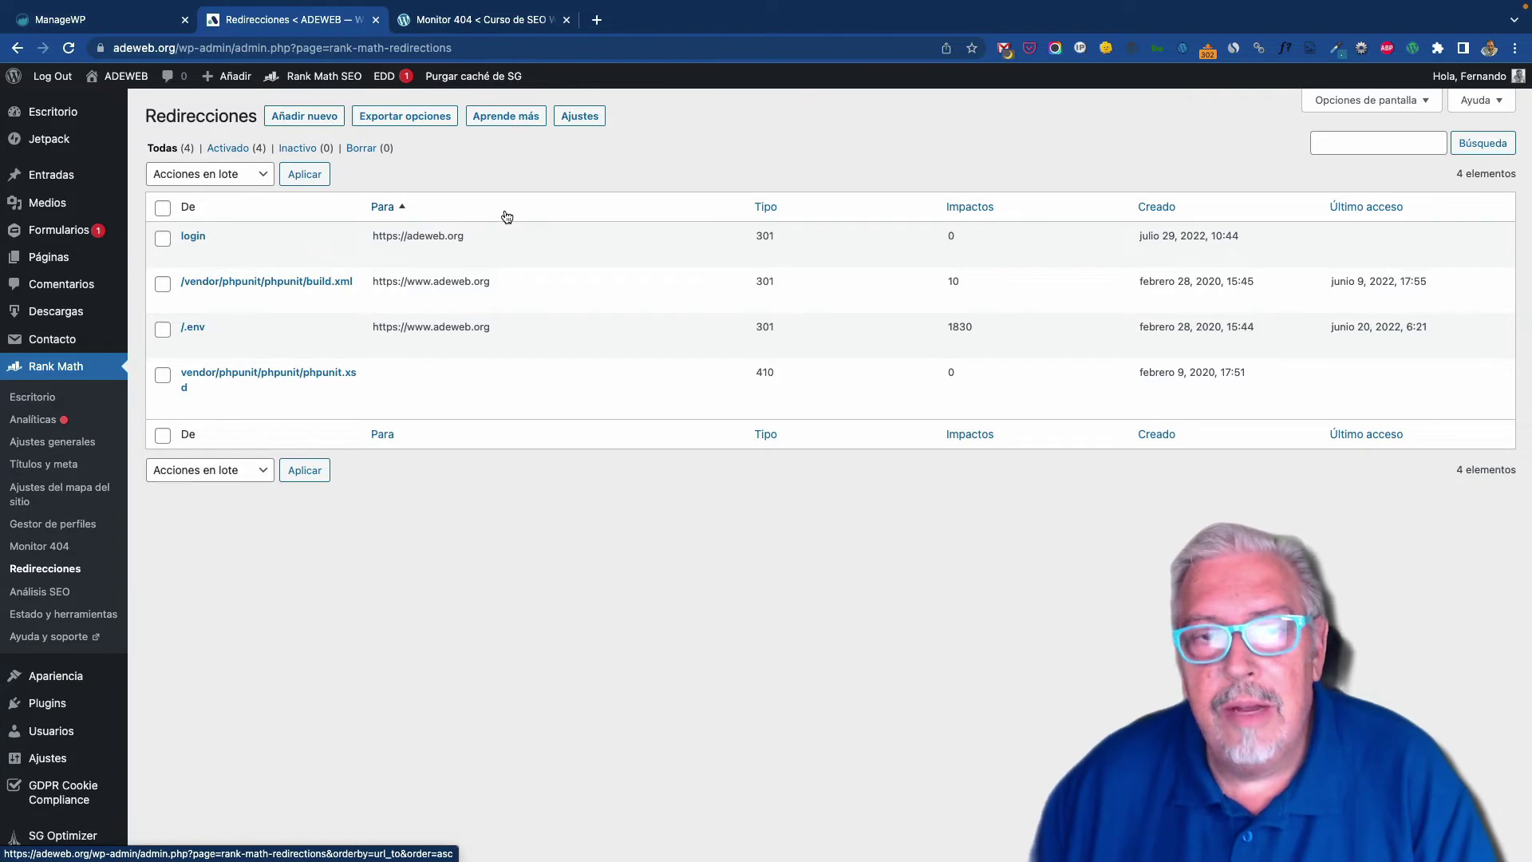
Step: View the blank form for adding a redirection, and return to Monitor 404 to look over the logged entries
click(313, 116)
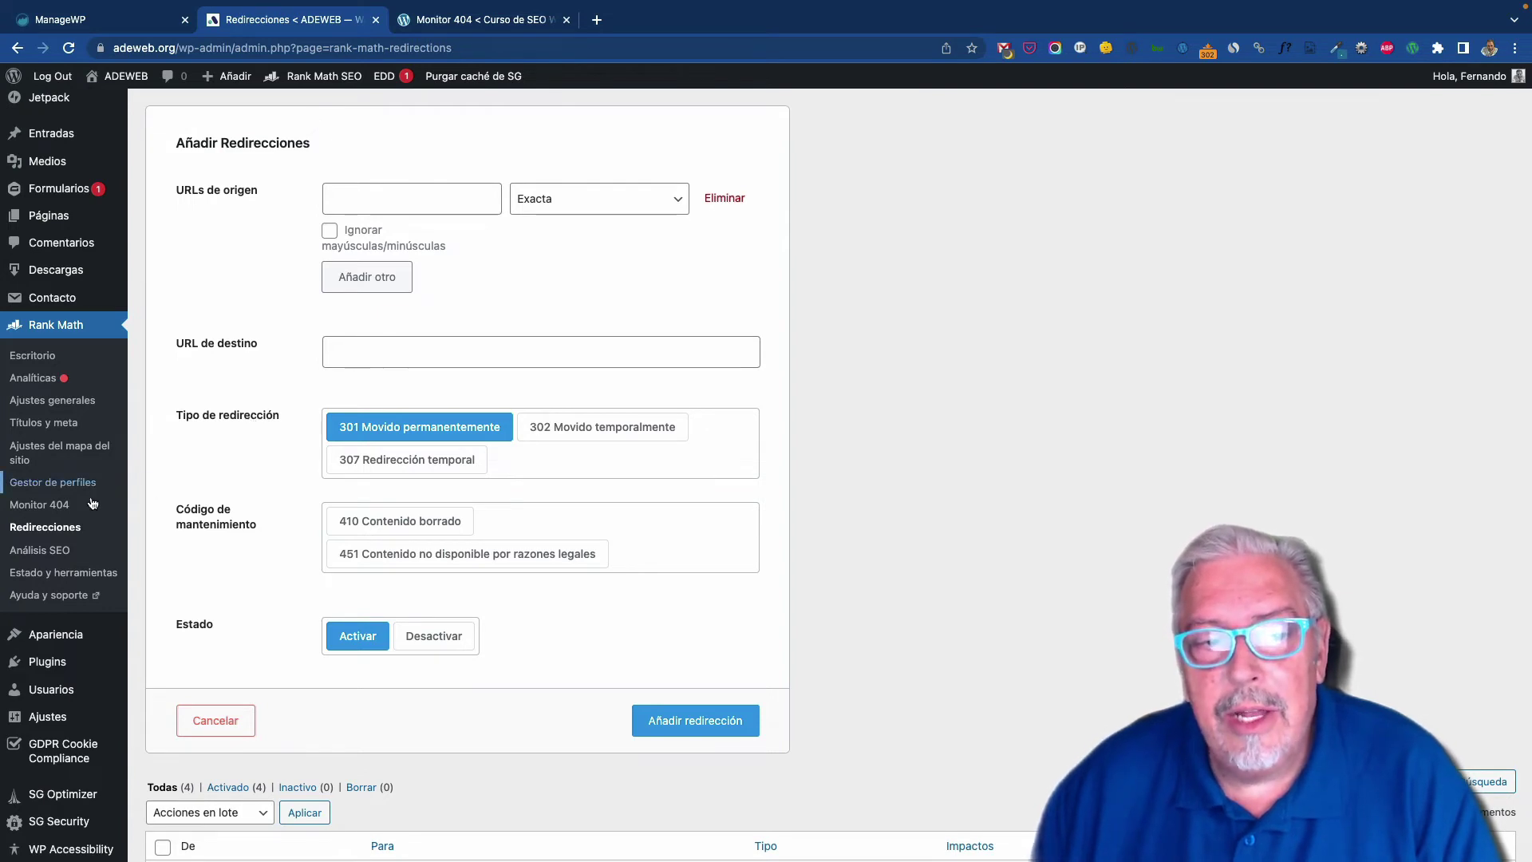
click(48, 506)
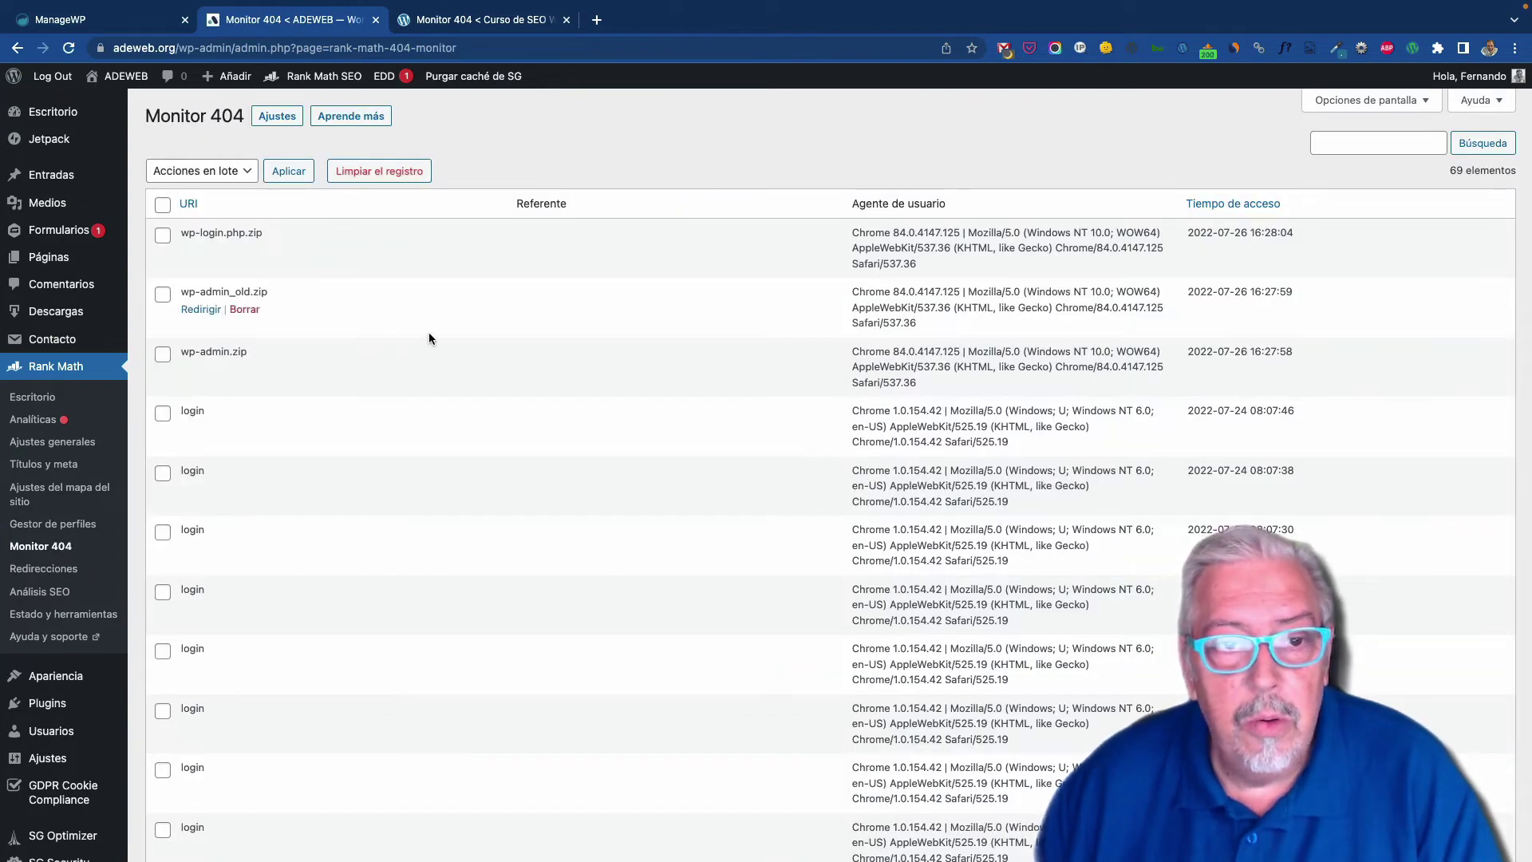
scroll(429, 336, down, 1)
scroll(428, 338, down, 2)
scroll(428, 339, up, 3)
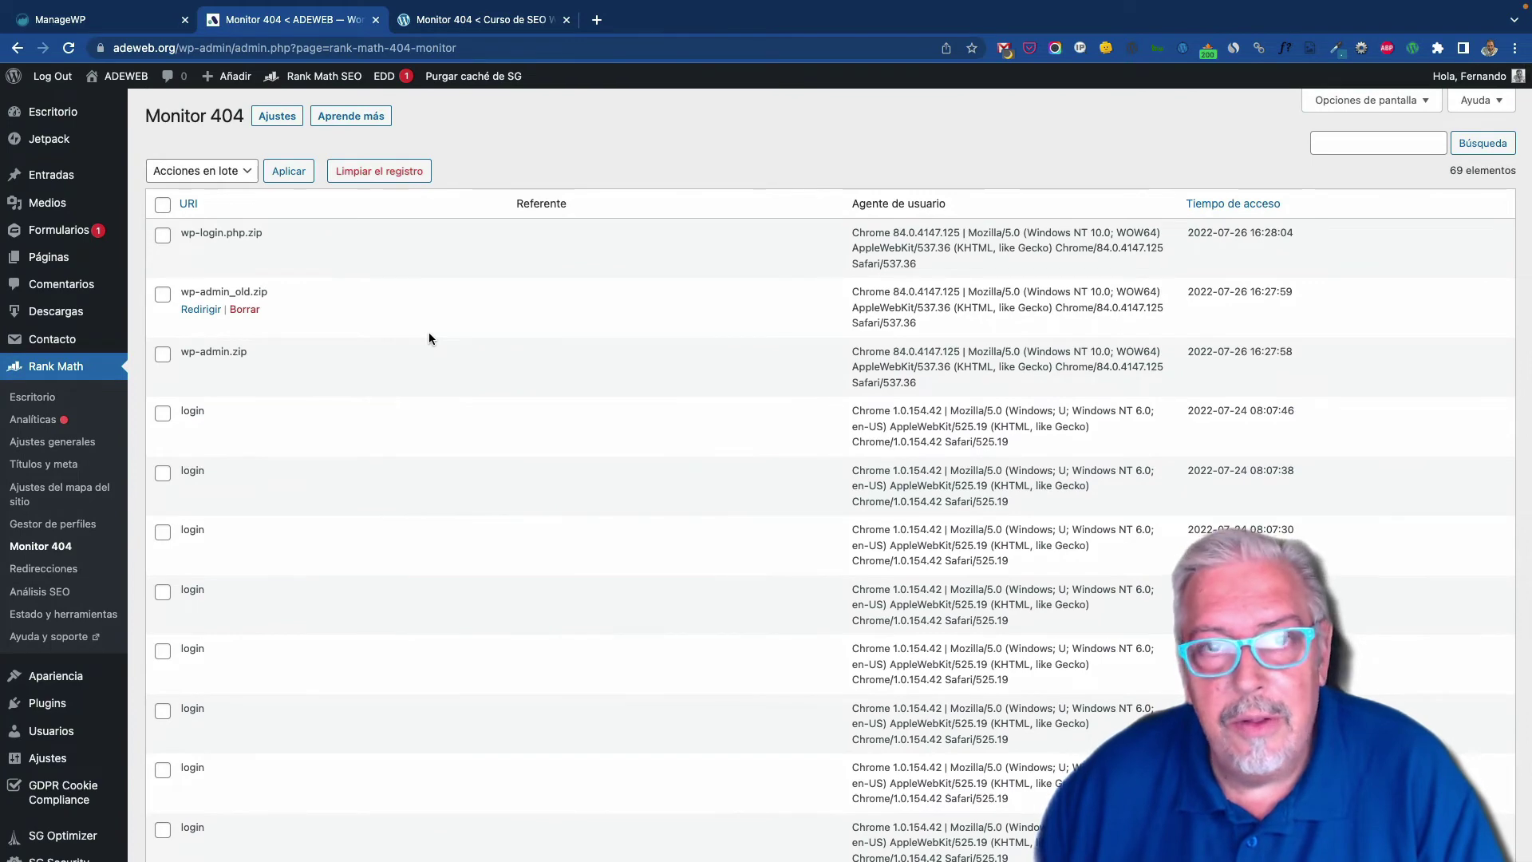
scroll(428, 338, down, 1)
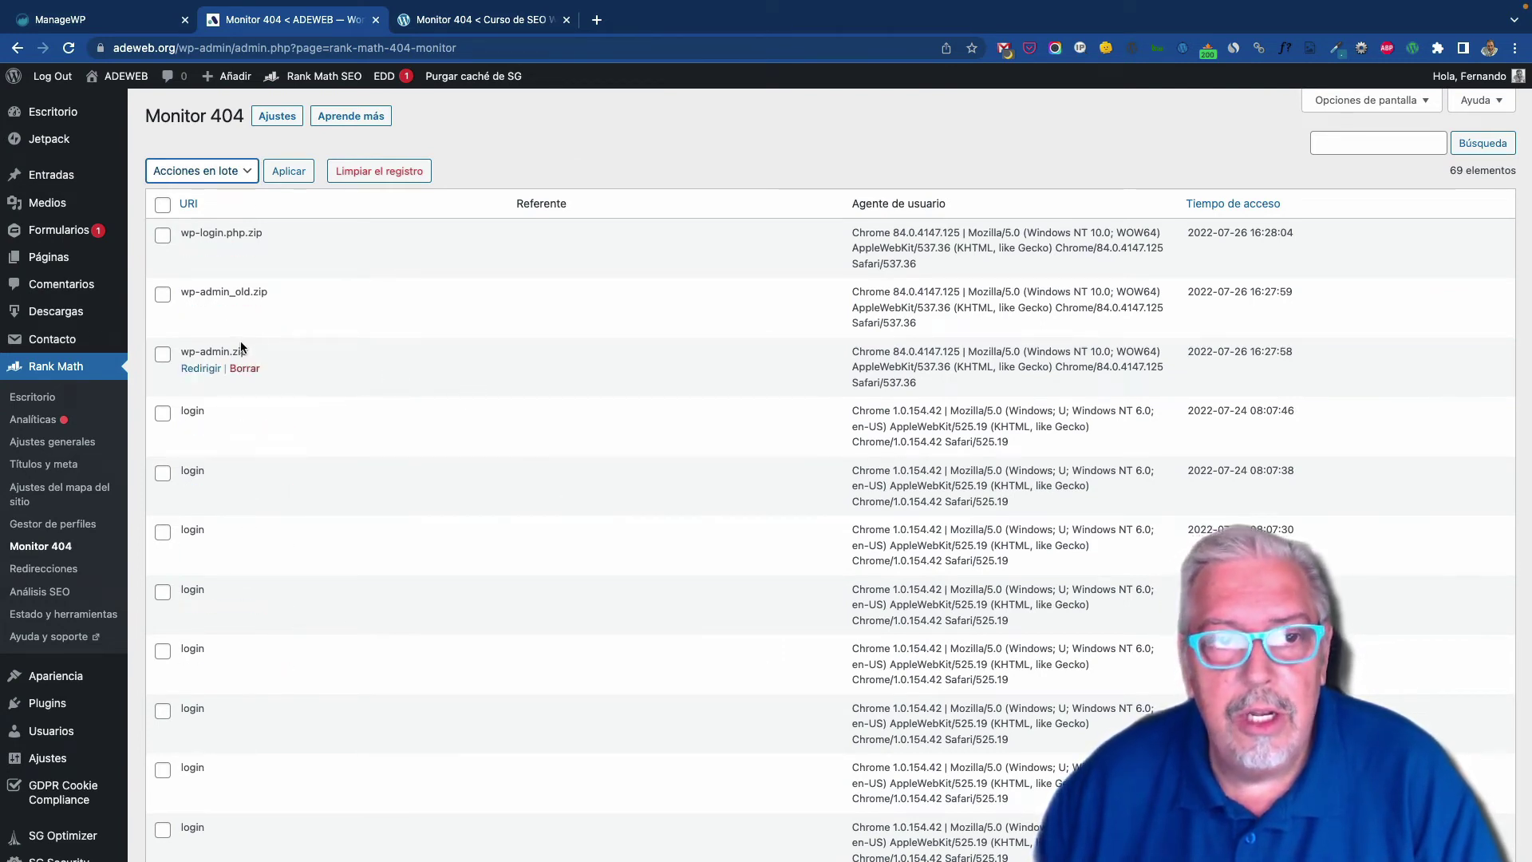
click(234, 172)
click(209, 190)
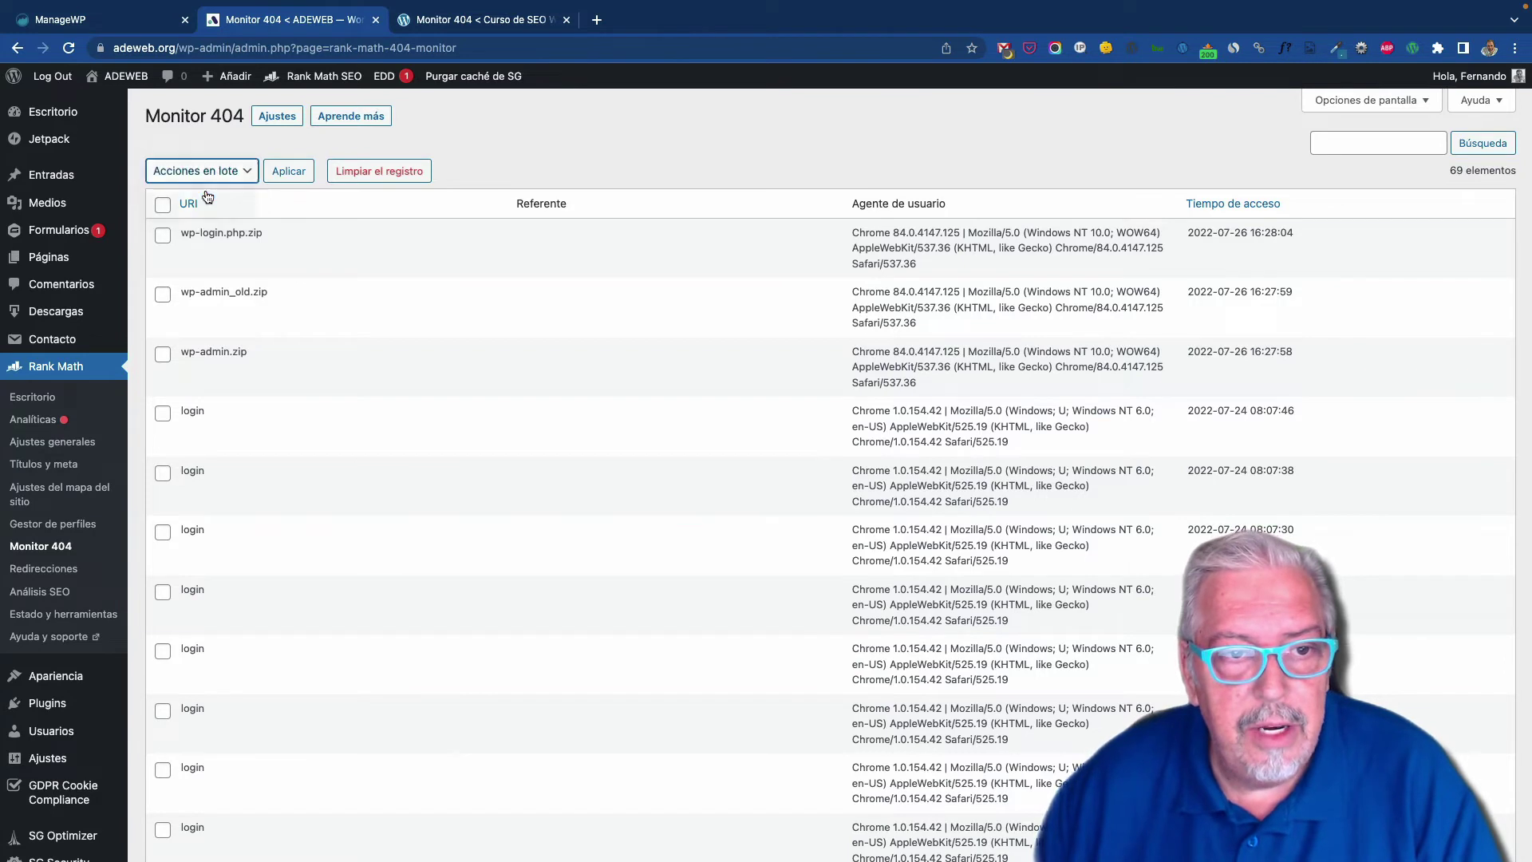
click(162, 354)
click(162, 294)
click(162, 237)
click(162, 413)
click(163, 474)
click(163, 532)
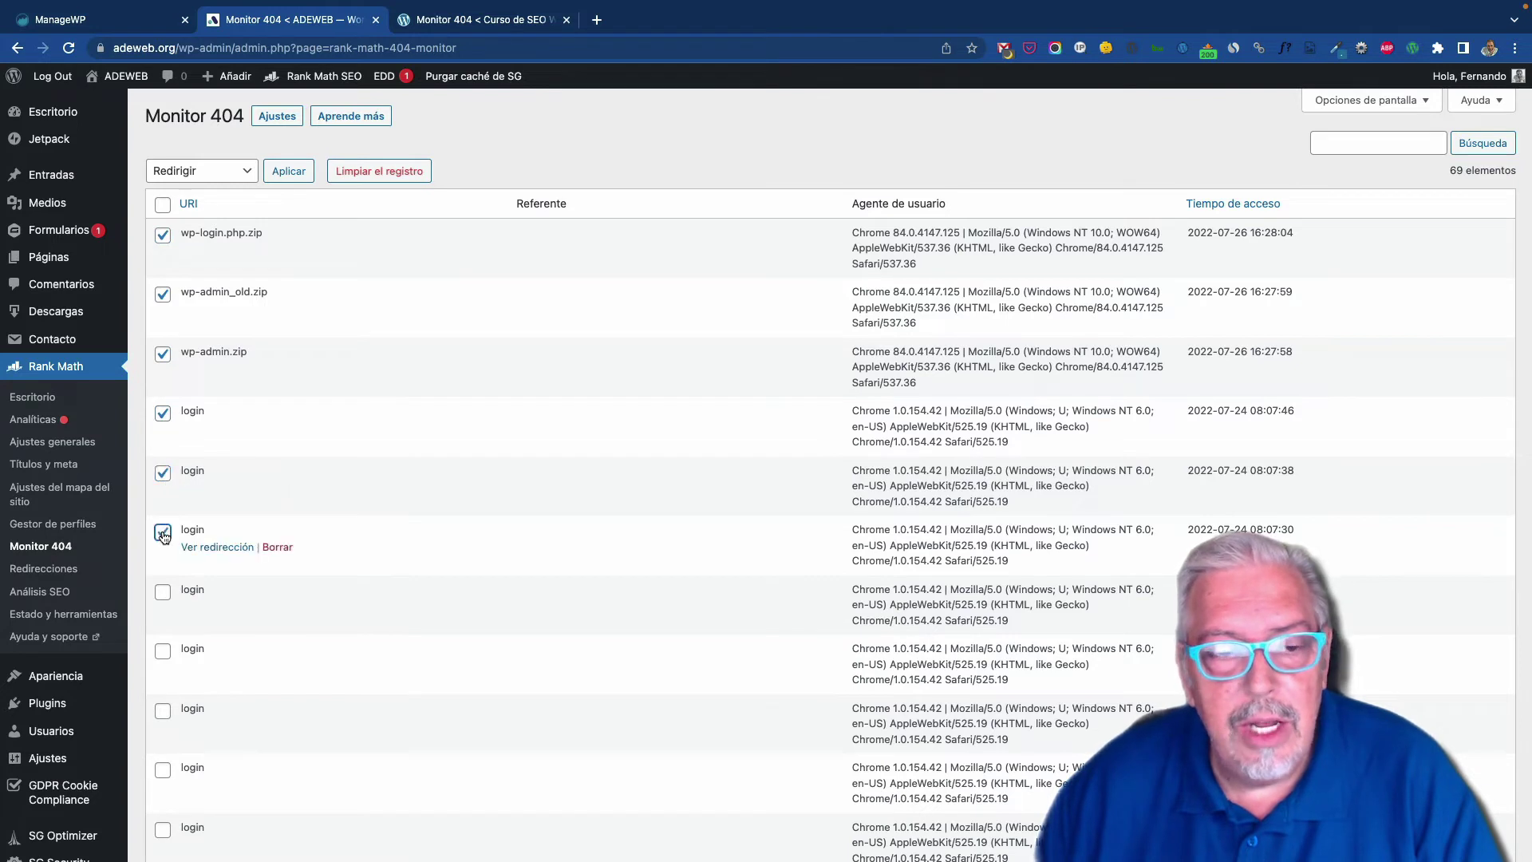
click(163, 593)
click(163, 652)
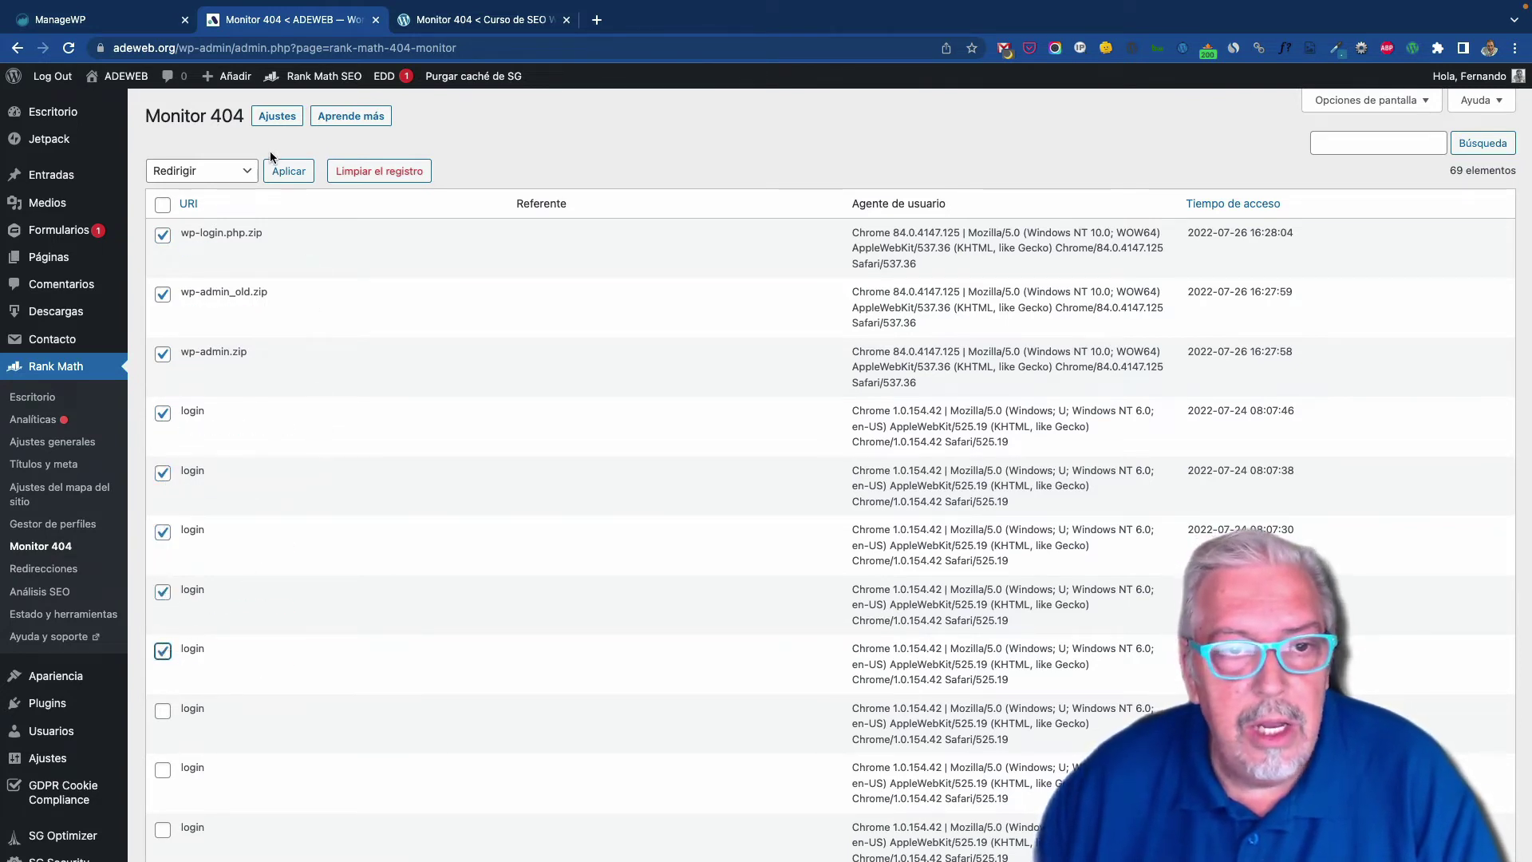
click(287, 174)
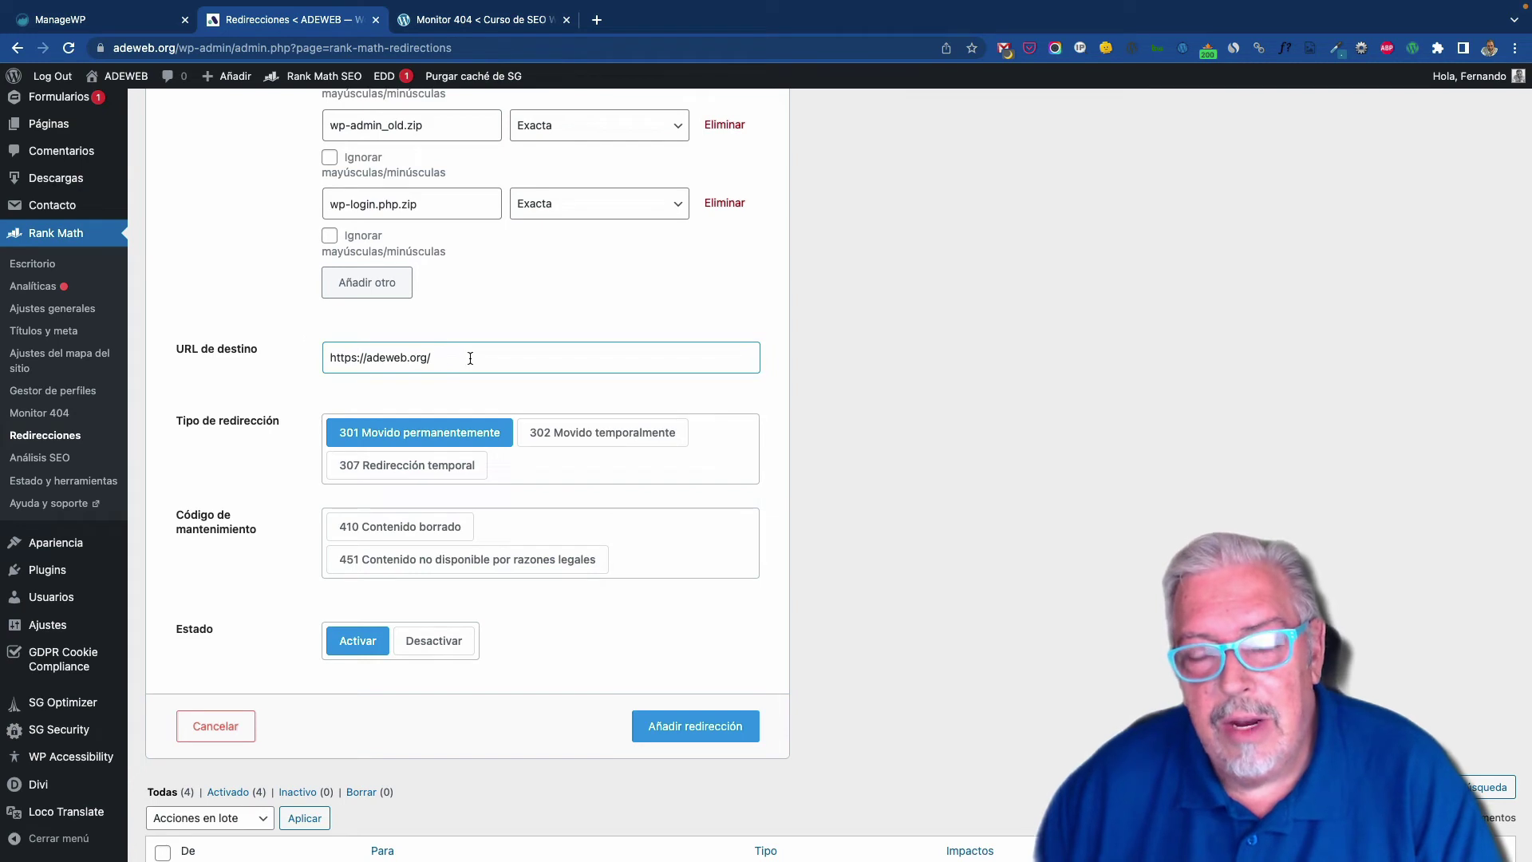
scroll(288, 345, down, 1)
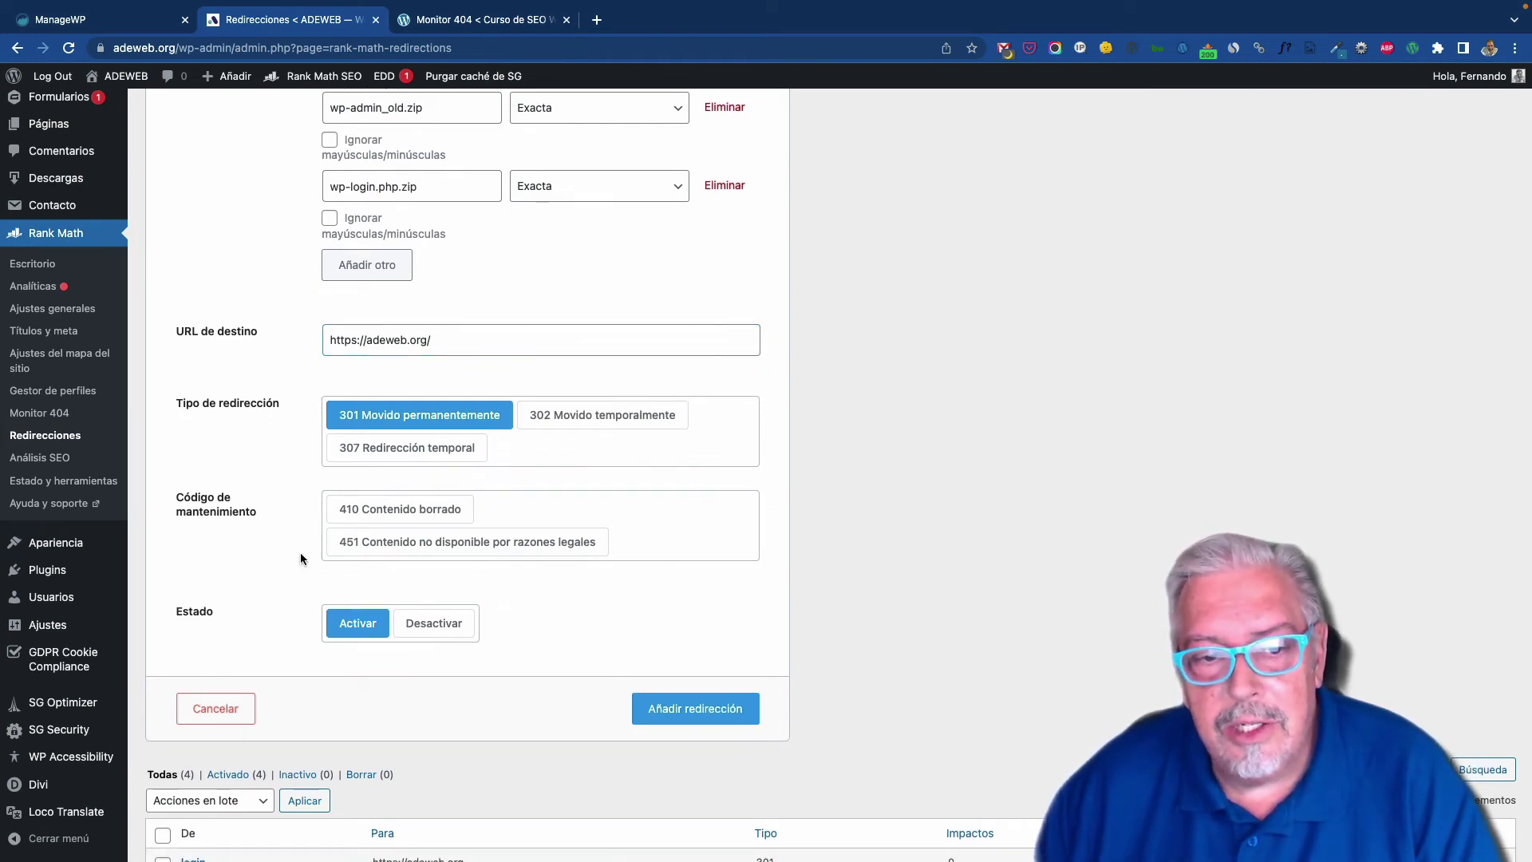
click(643, 706)
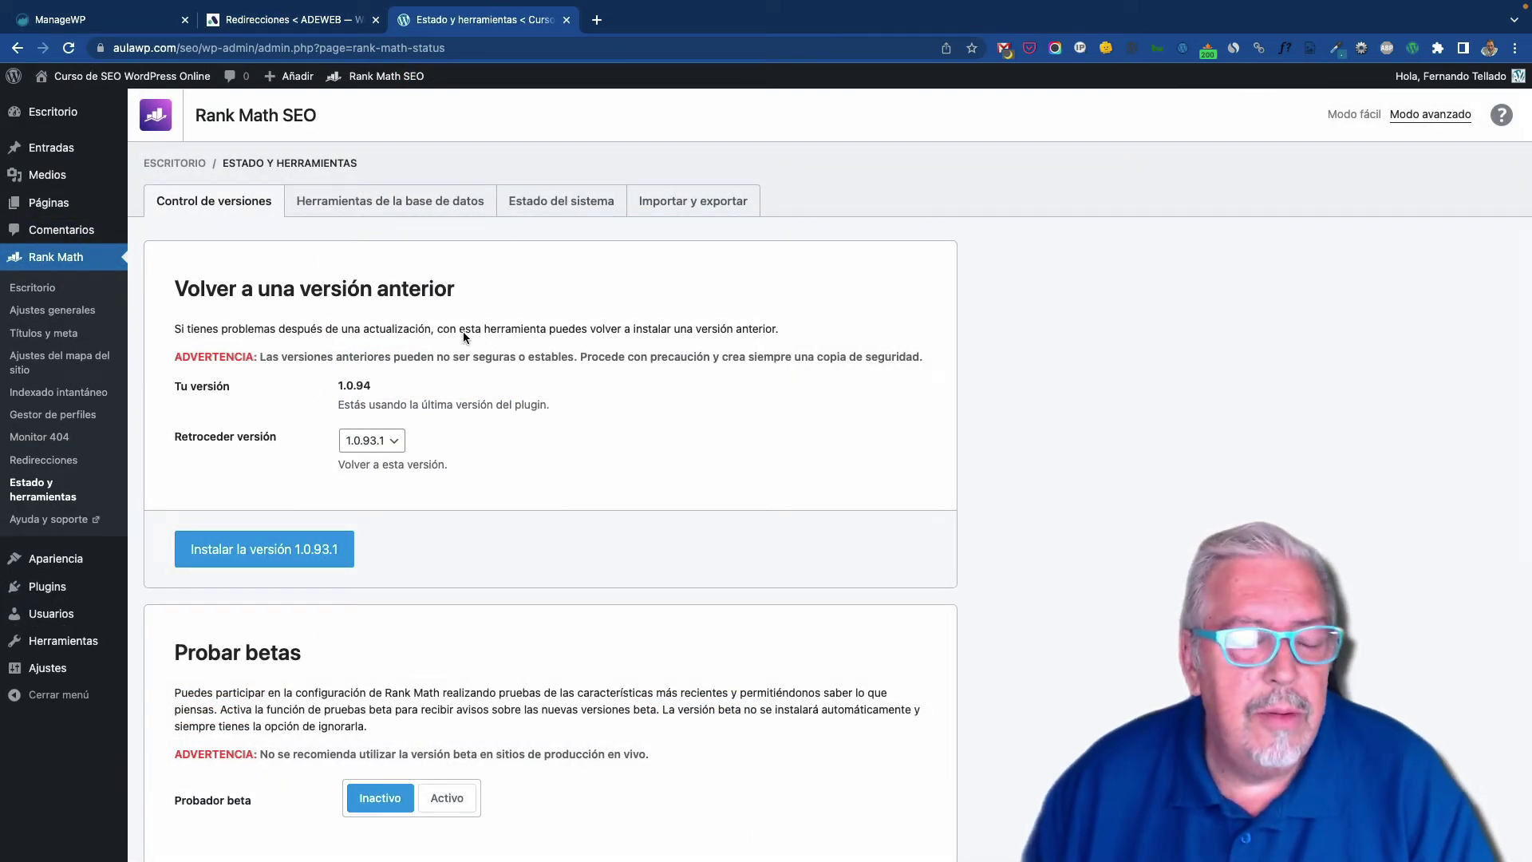
Step: Open Herramientas de la base de datos in Estado y herramientas and review the available maintenance actions
click(423, 206)
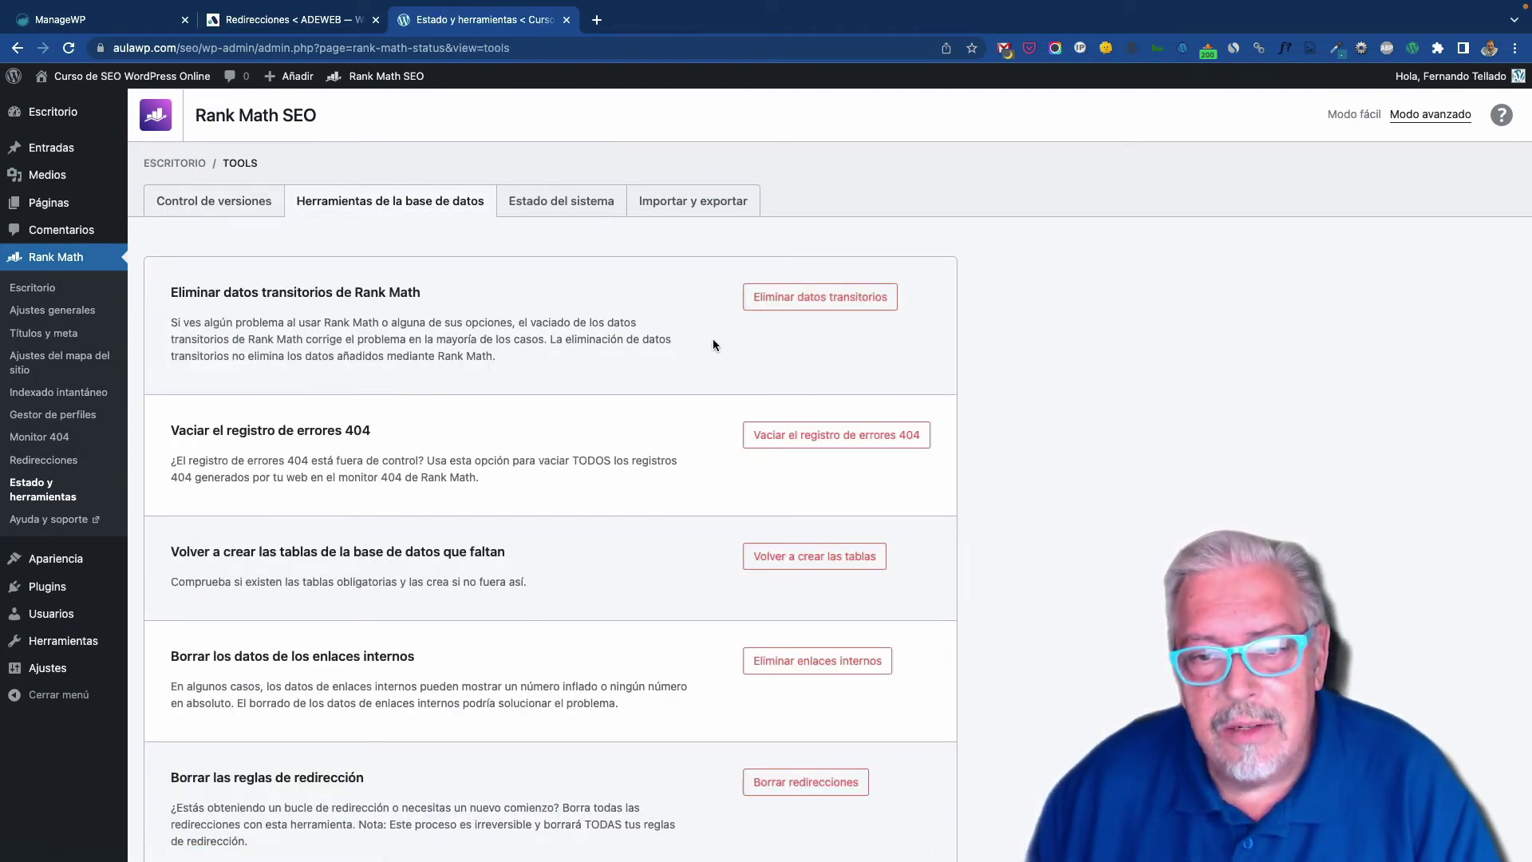
scroll(713, 344, down, 2)
scroll(714, 344, up, 2)
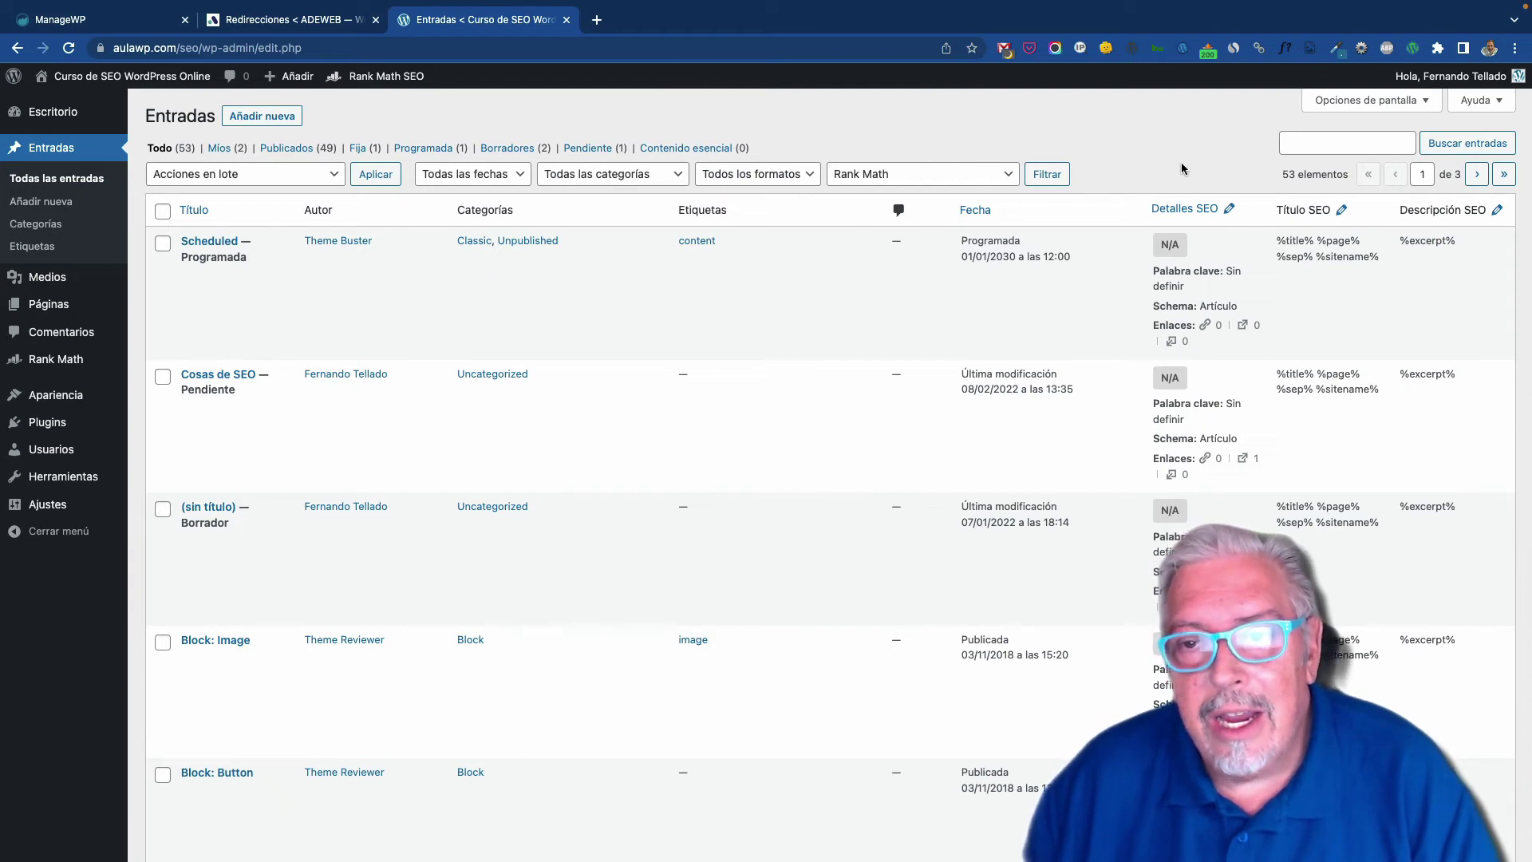
Step: Show inline editing for the posts list's SEO details, SEO title and SEO description columns, and cancel the description editing
click(1231, 210)
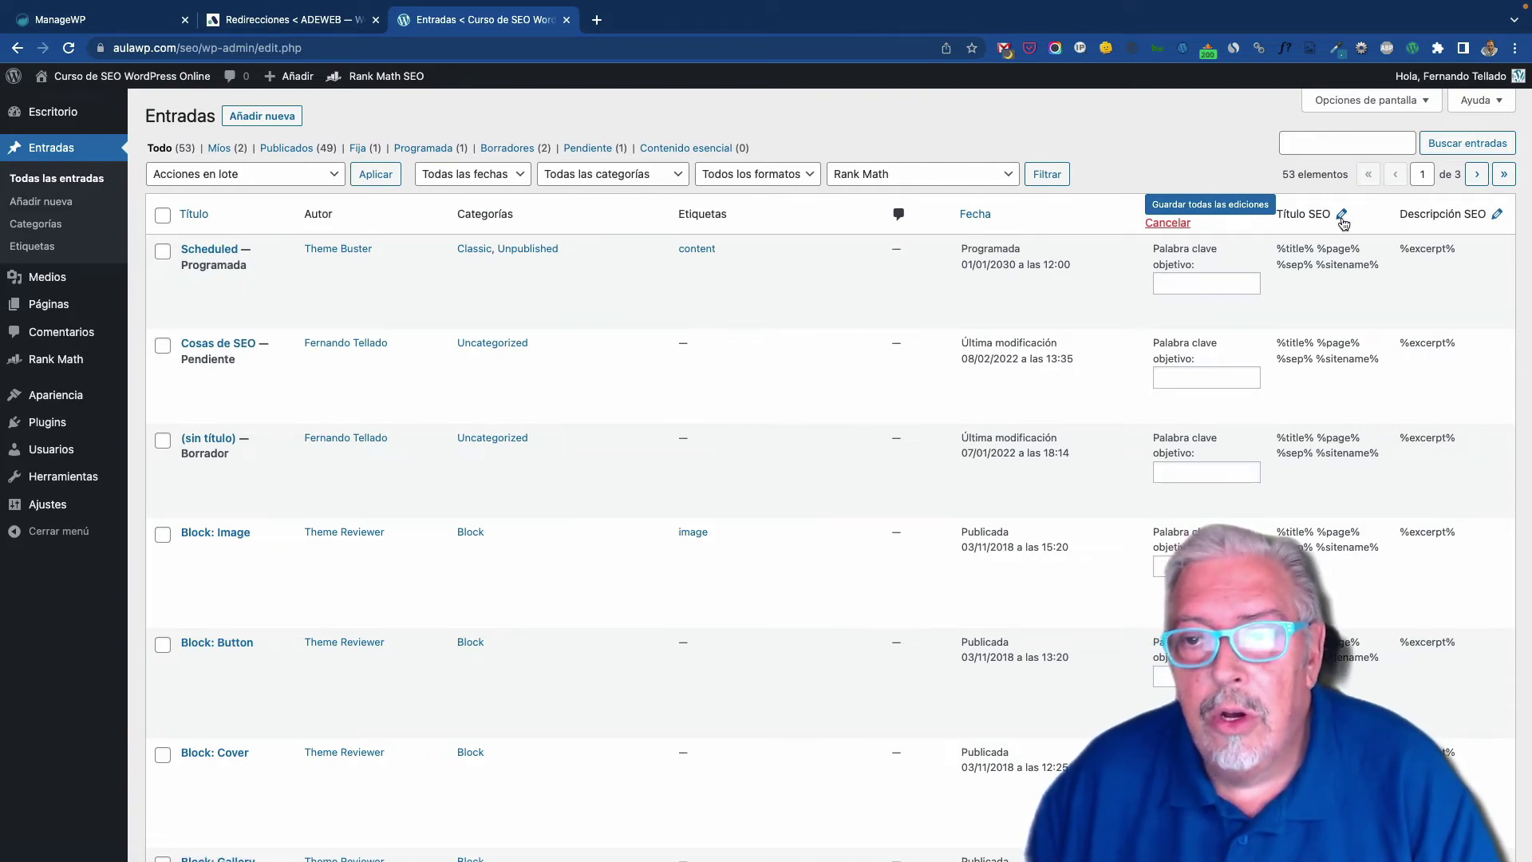
click(1342, 215)
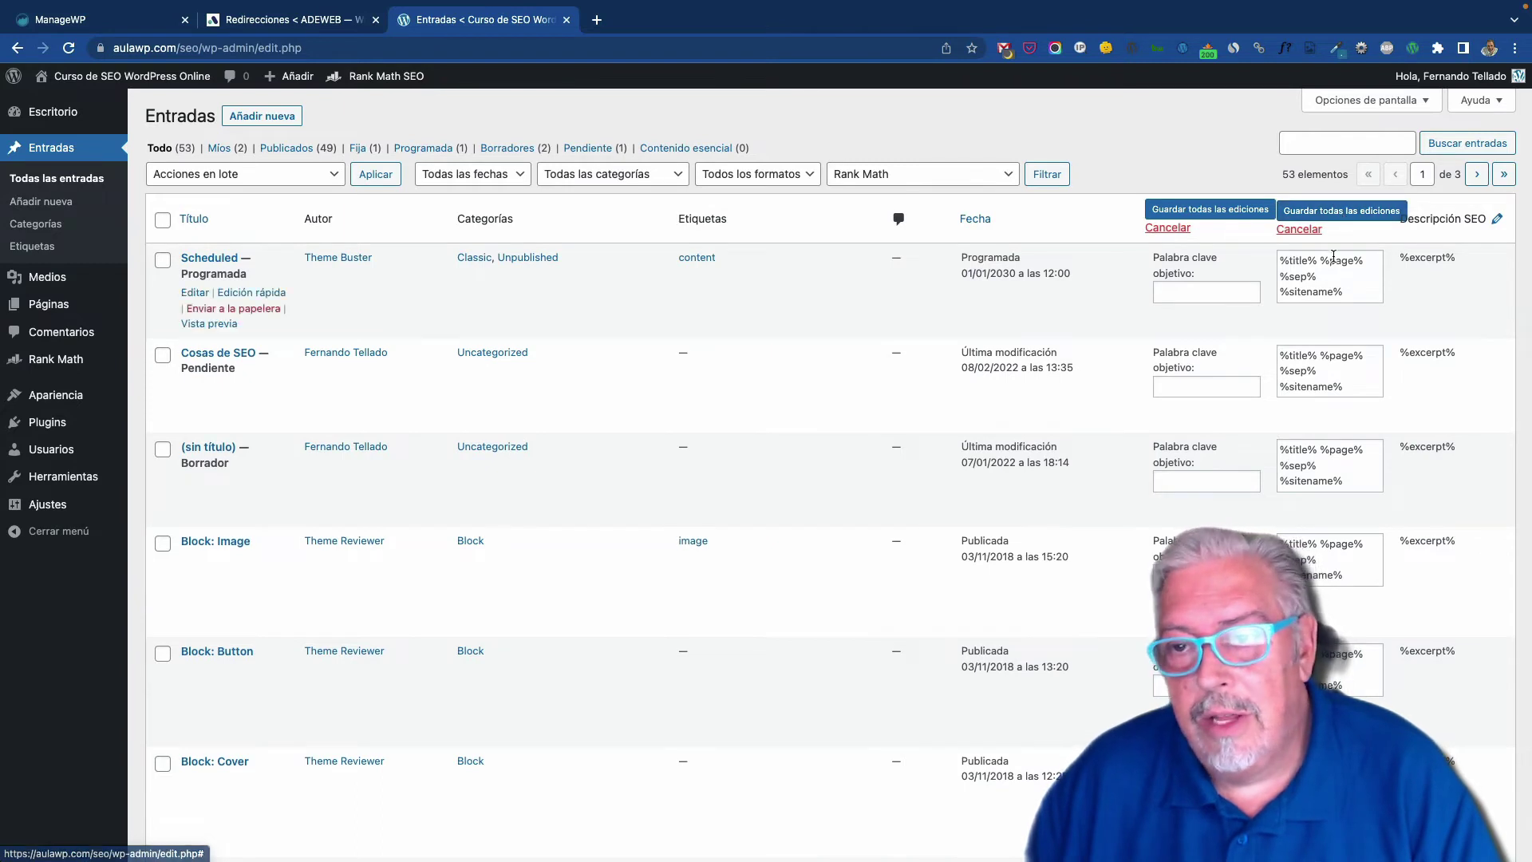
click(1498, 219)
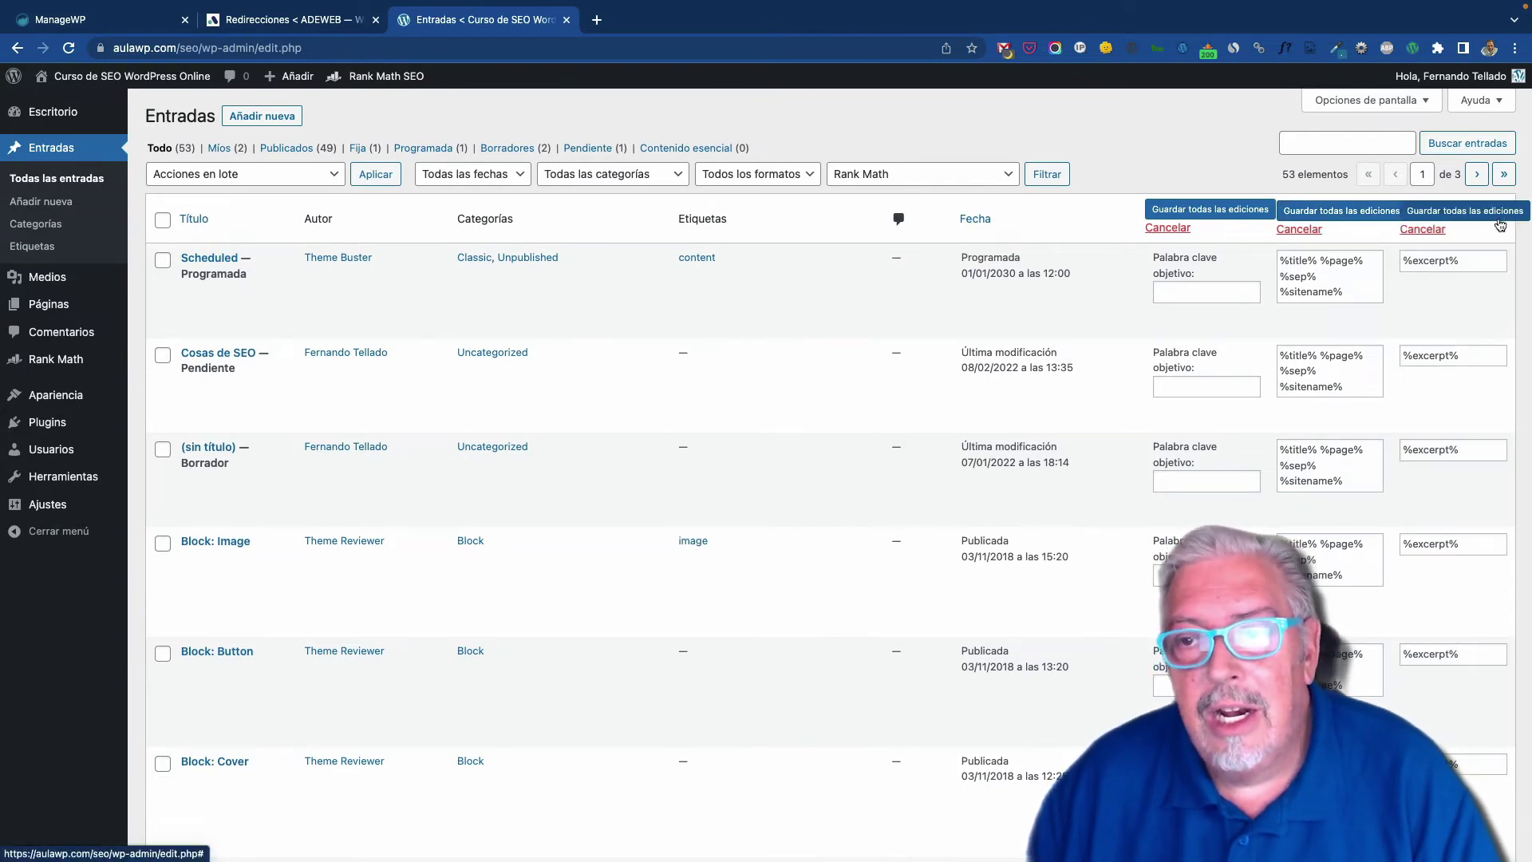
click(1424, 233)
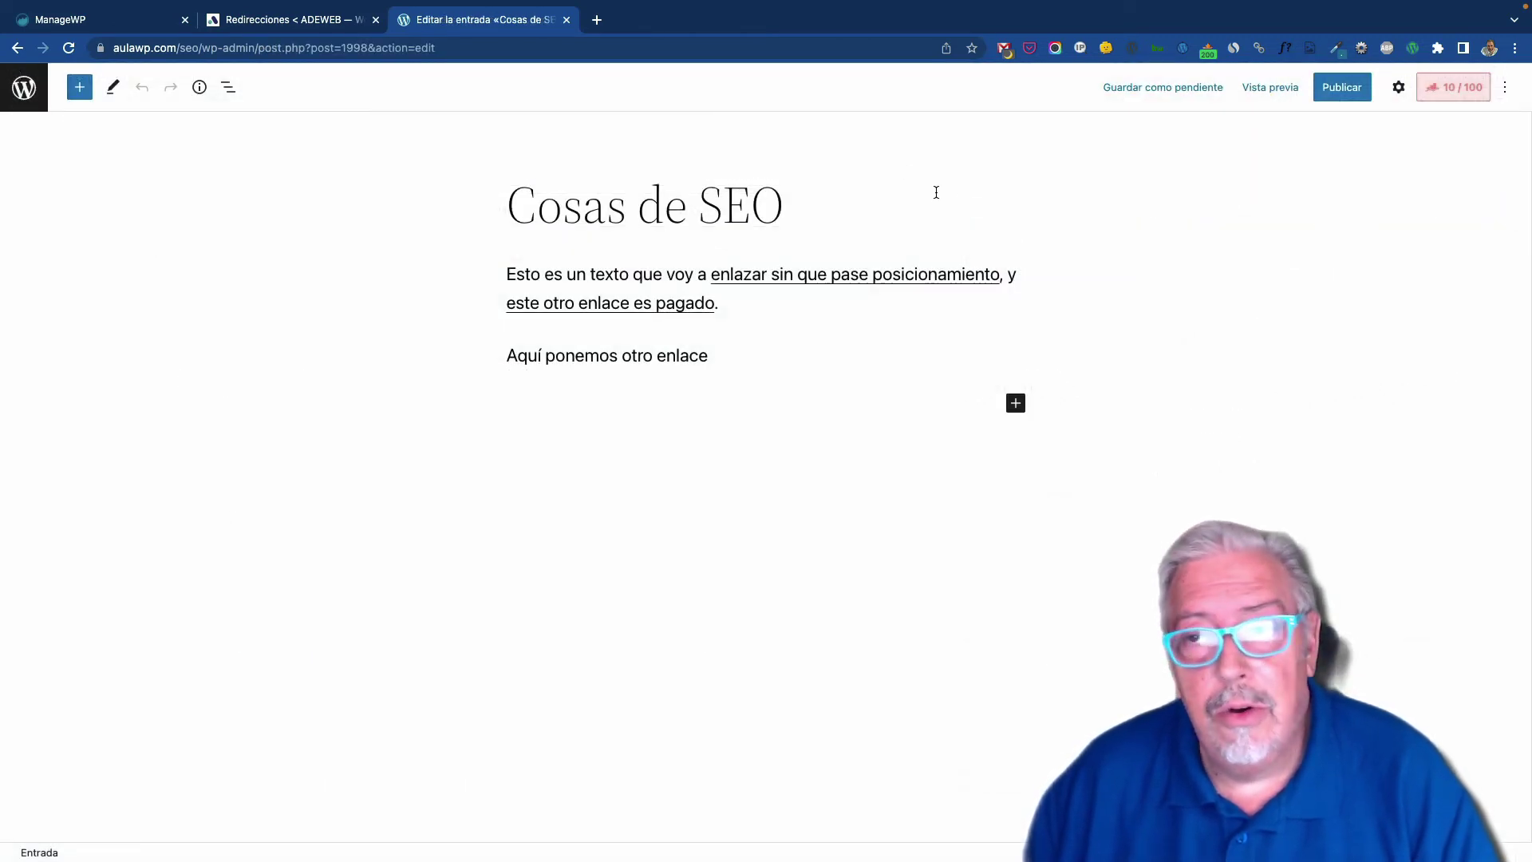
Step: Open the Rank Math snippet editor for the post Cosas de SEO and display its desktop preview
click(1461, 88)
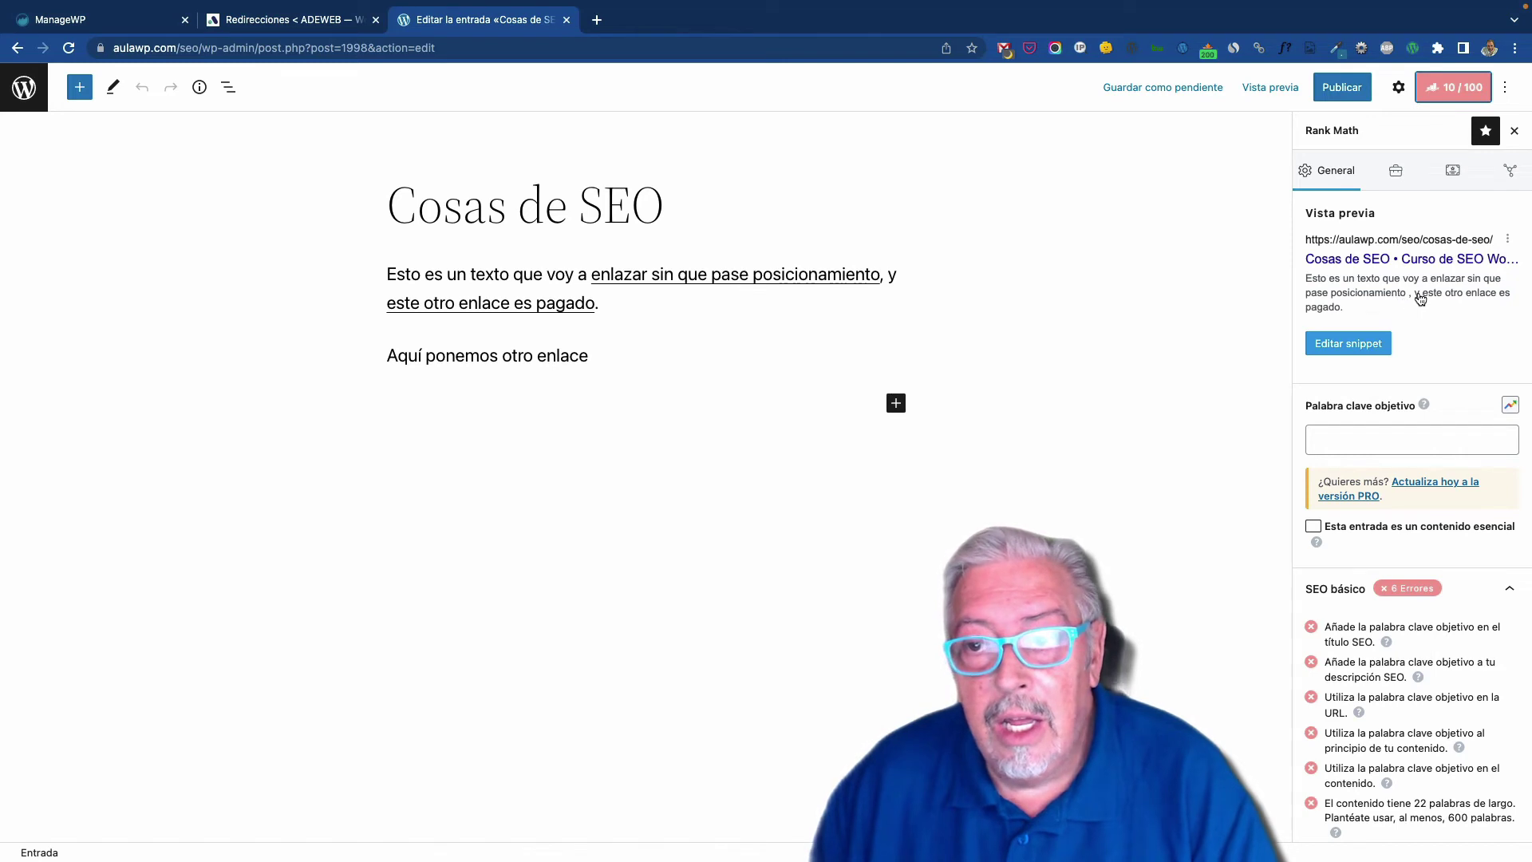
click(1358, 348)
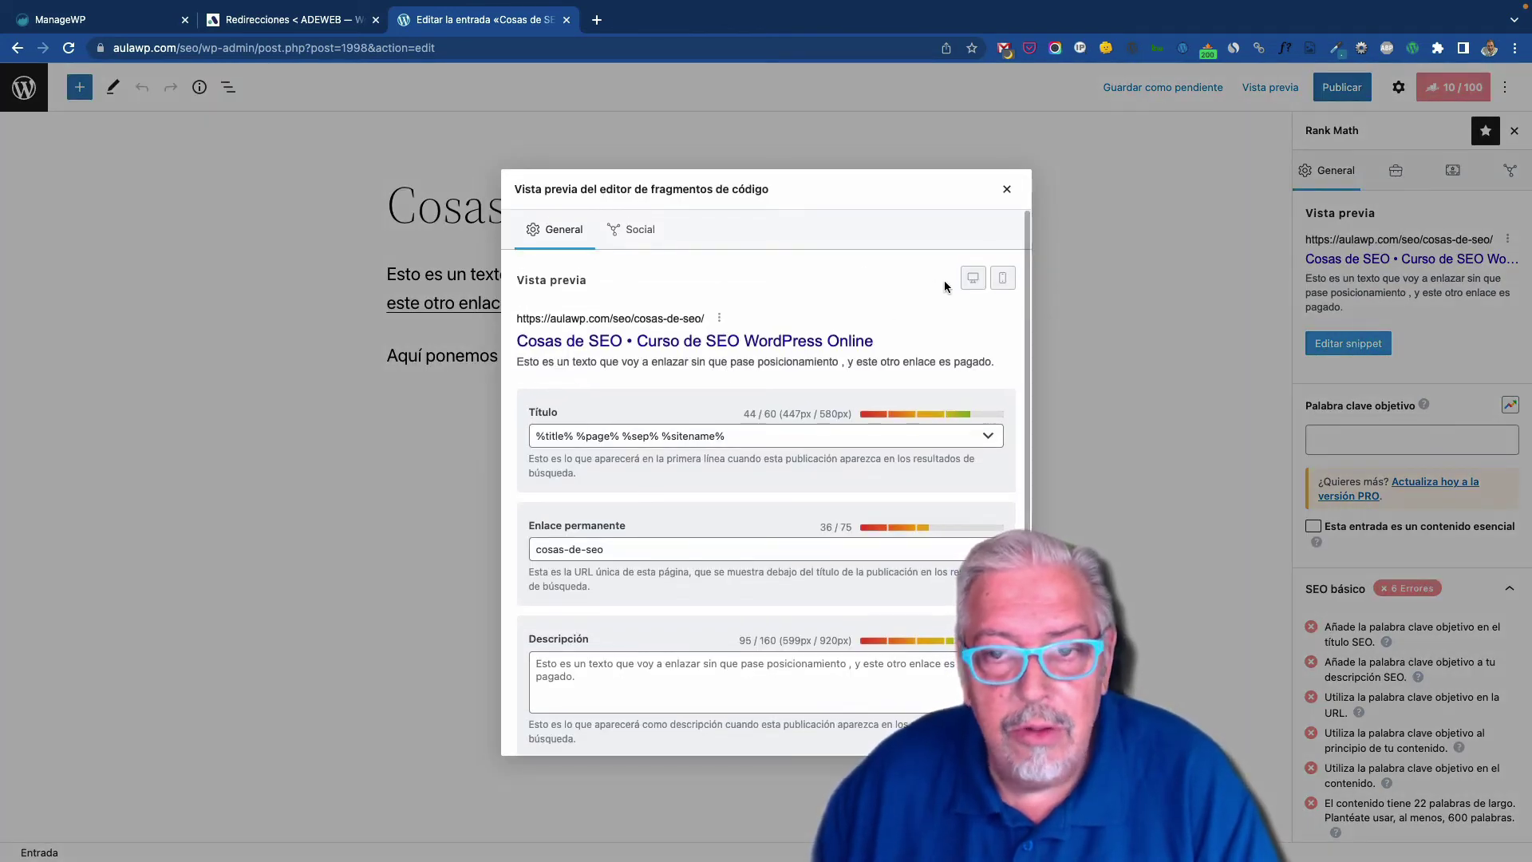
click(973, 278)
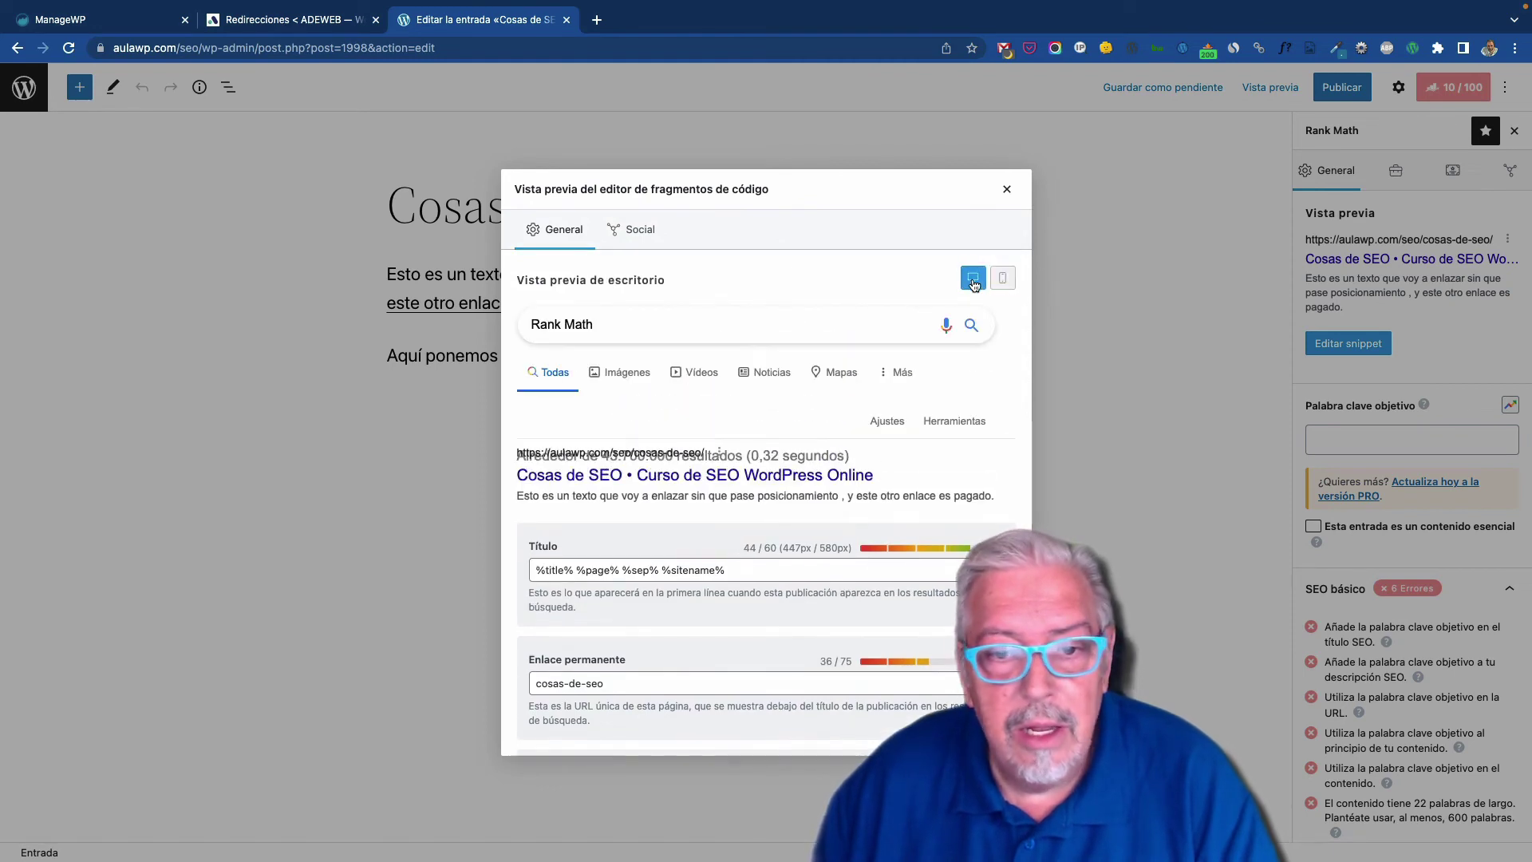
Step: Examine the snippet's title, permalink and description fields and browse the variables available for the description, leaving them all as they are
click(718, 570)
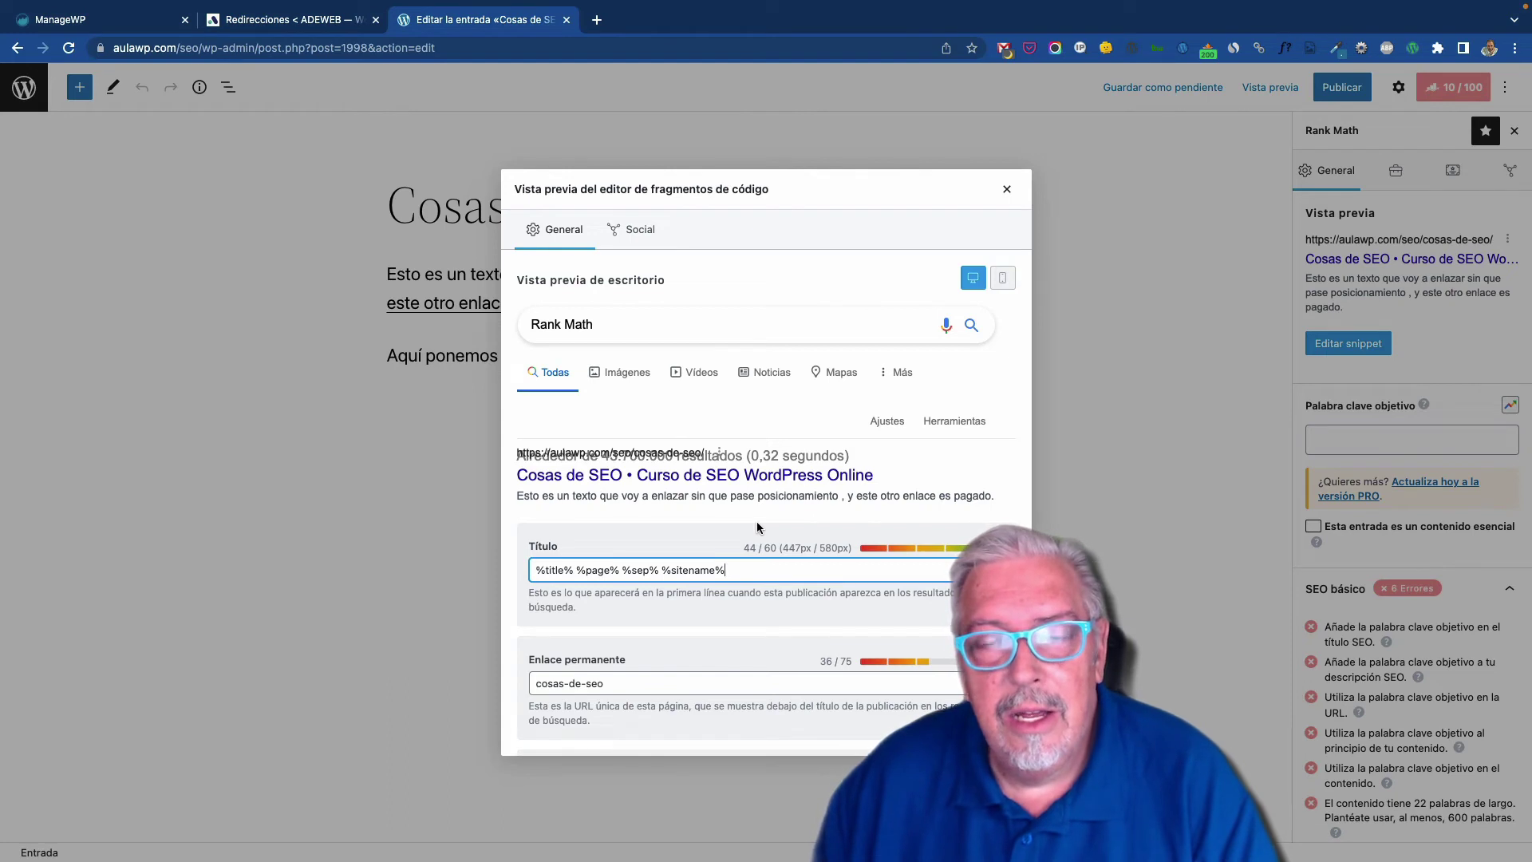
scroll(756, 528, down, 2)
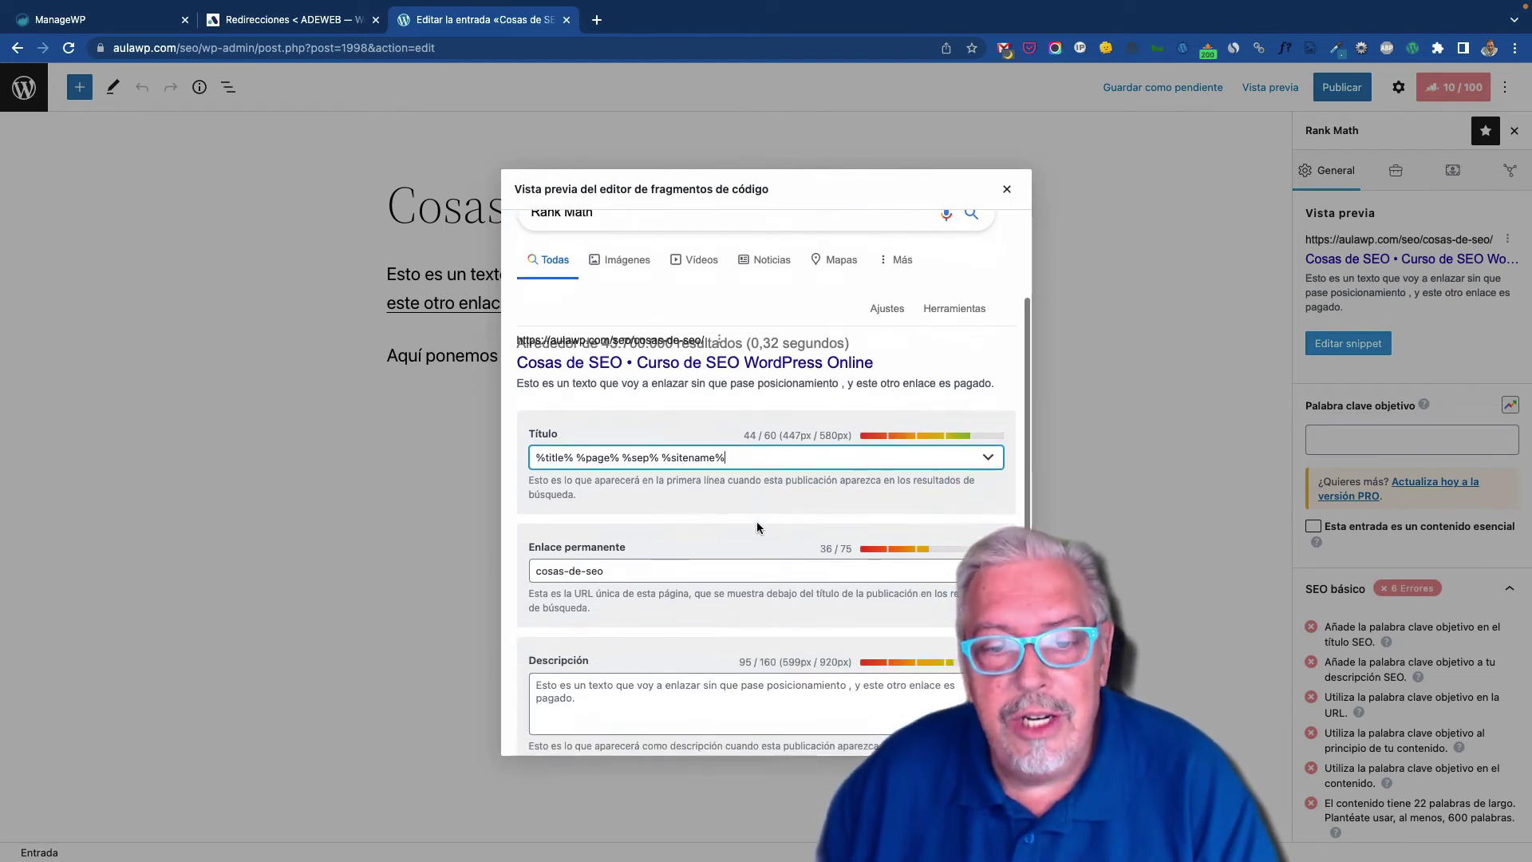
scroll(757, 528, down, 1)
click(675, 642)
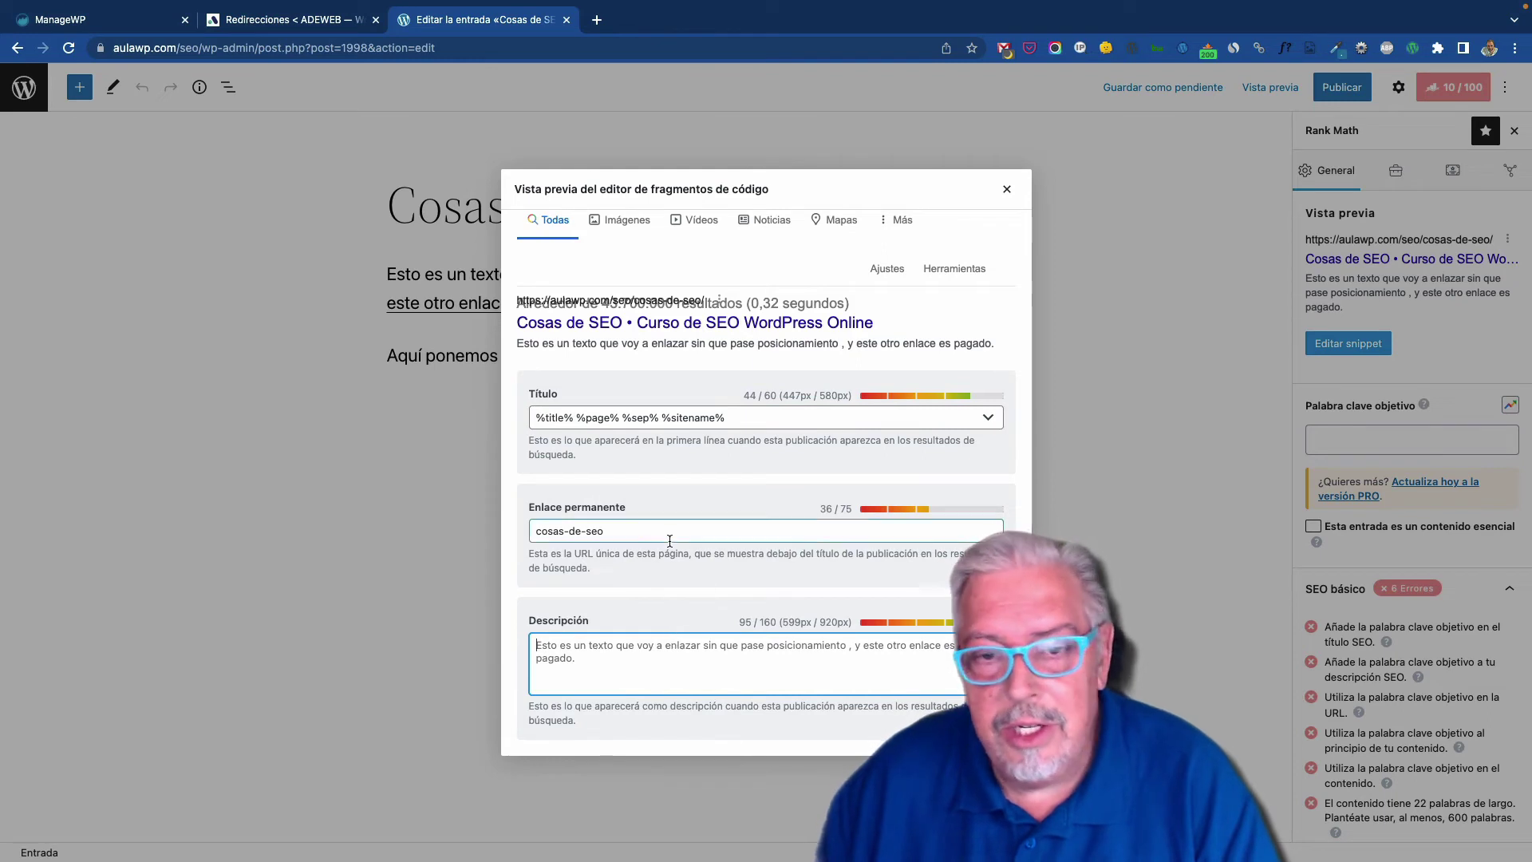
click(990, 646)
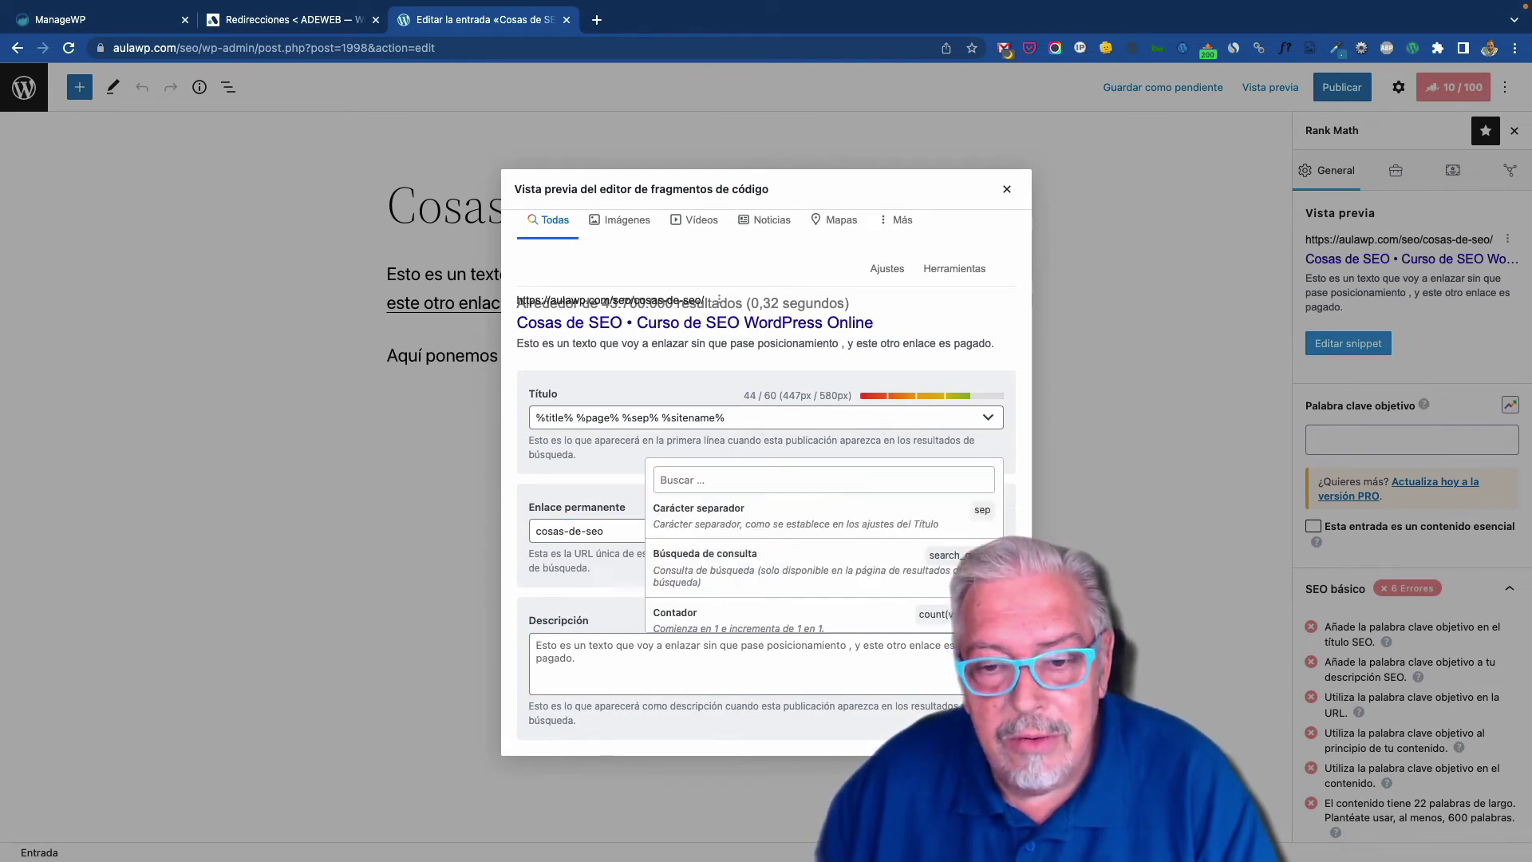
scroll(787, 544, down, 5)
scroll(788, 544, down, 1)
click(636, 236)
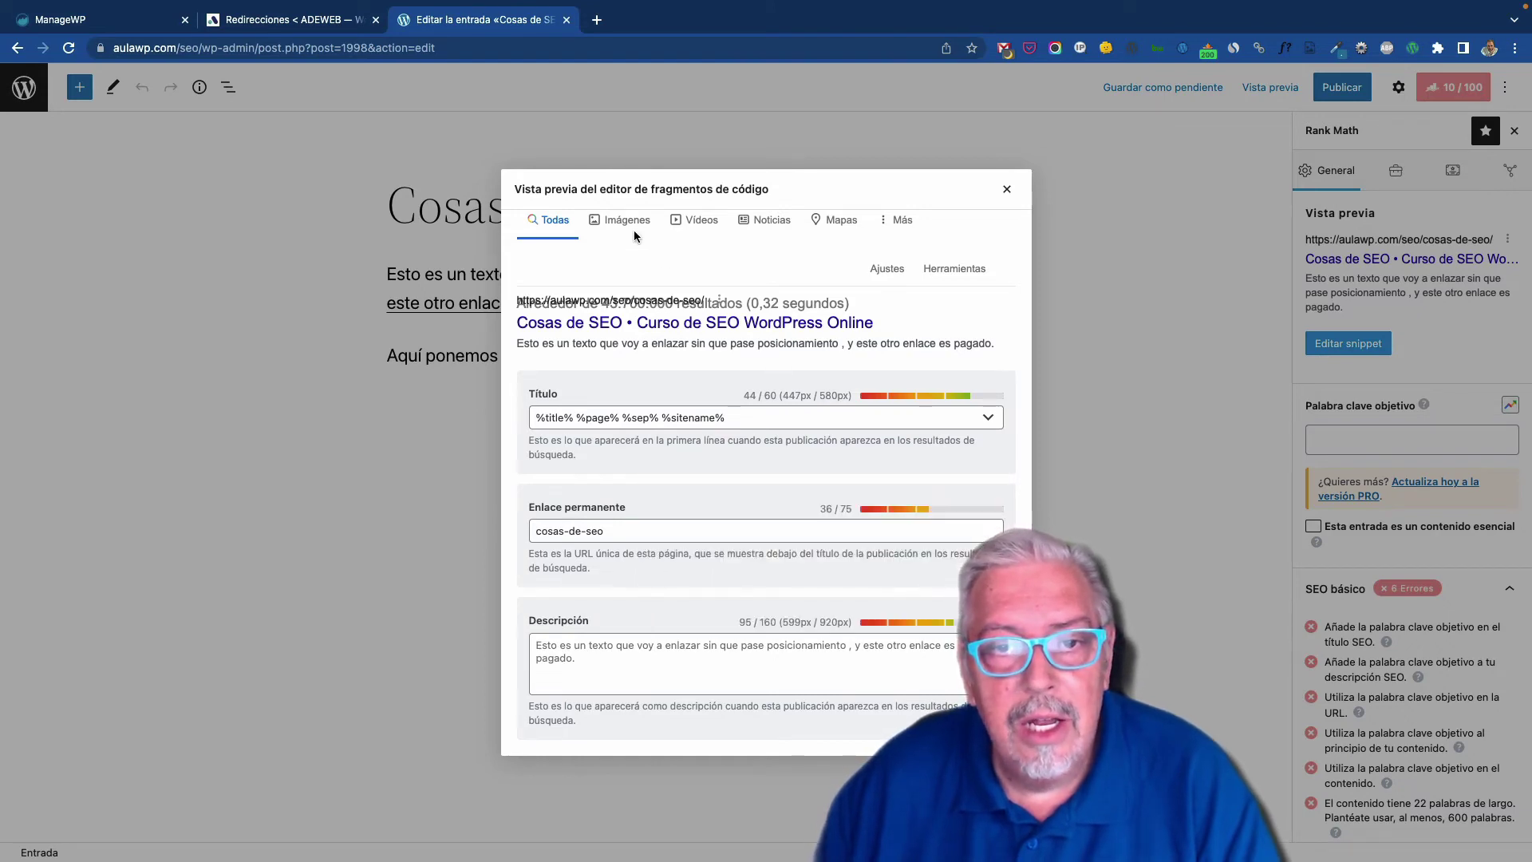
Step: Open the snippet editor's Social settings and examine the post's Facebook preview and its image and title options
scroll(698, 302, up, 3)
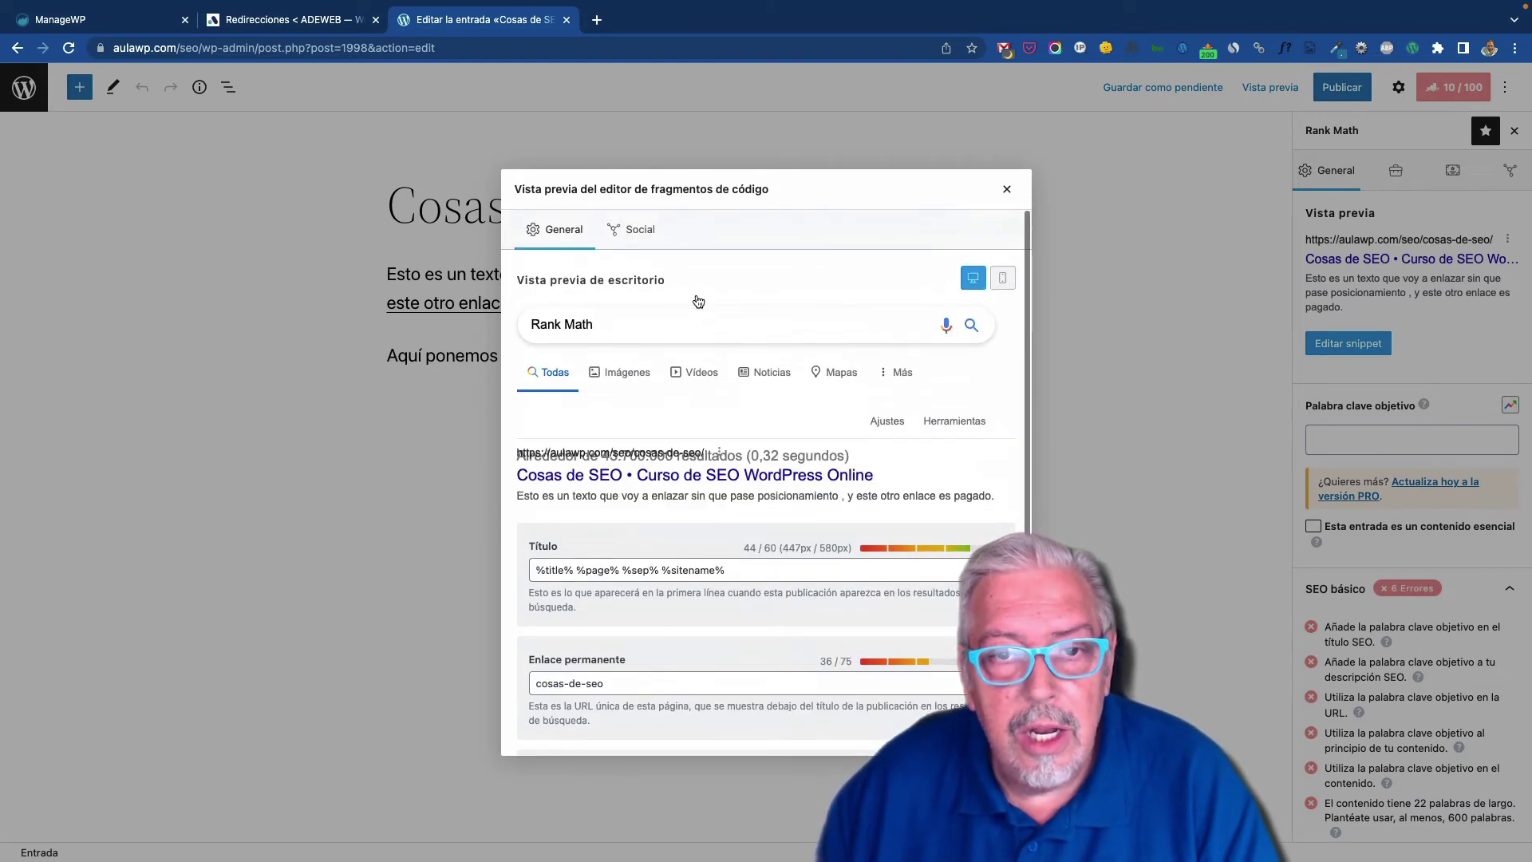
click(639, 230)
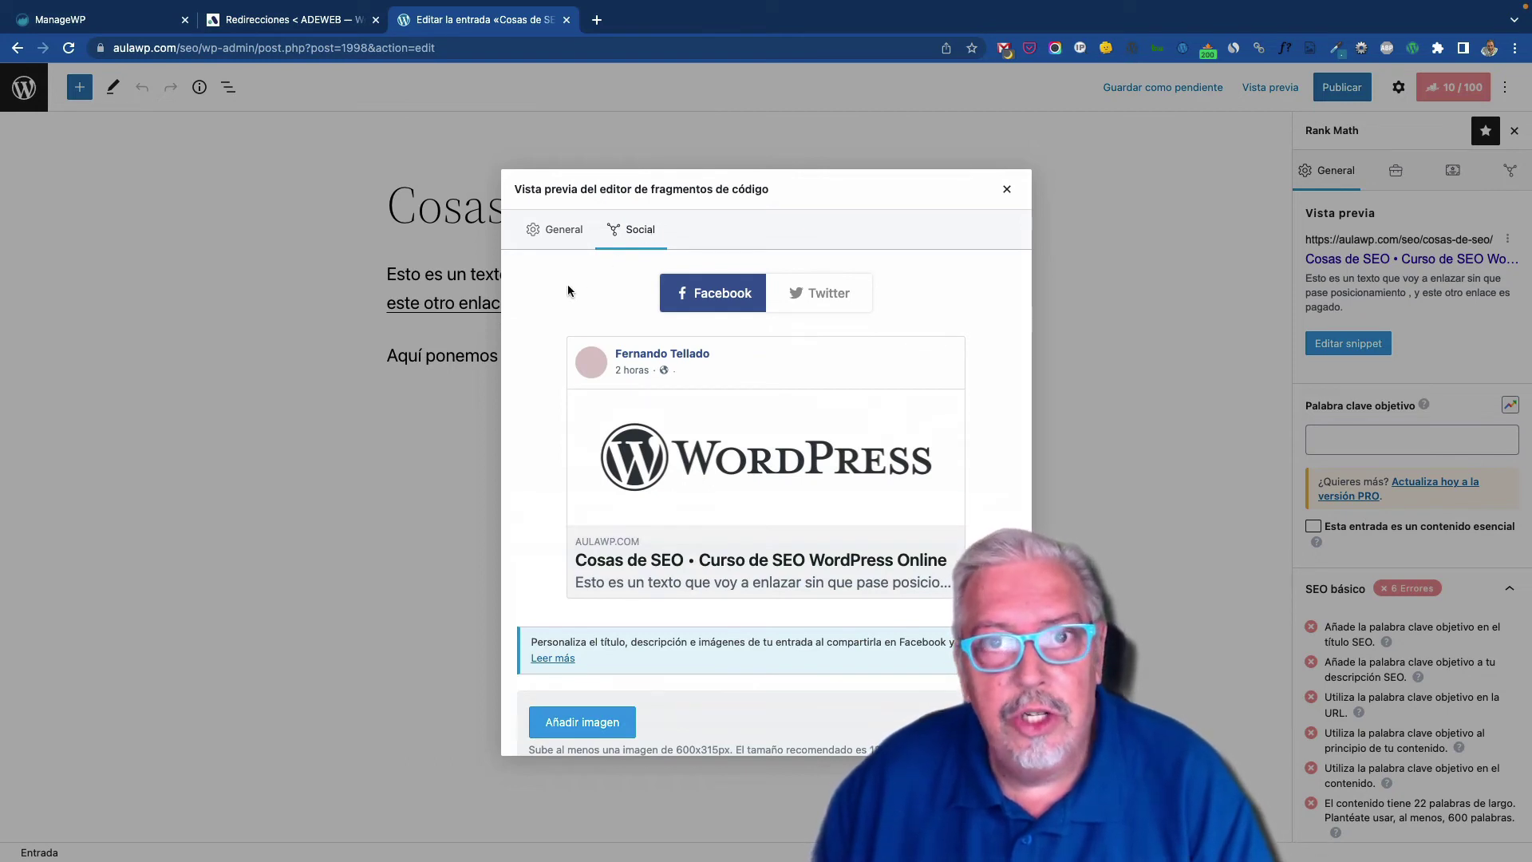
scroll(567, 284, down, 1)
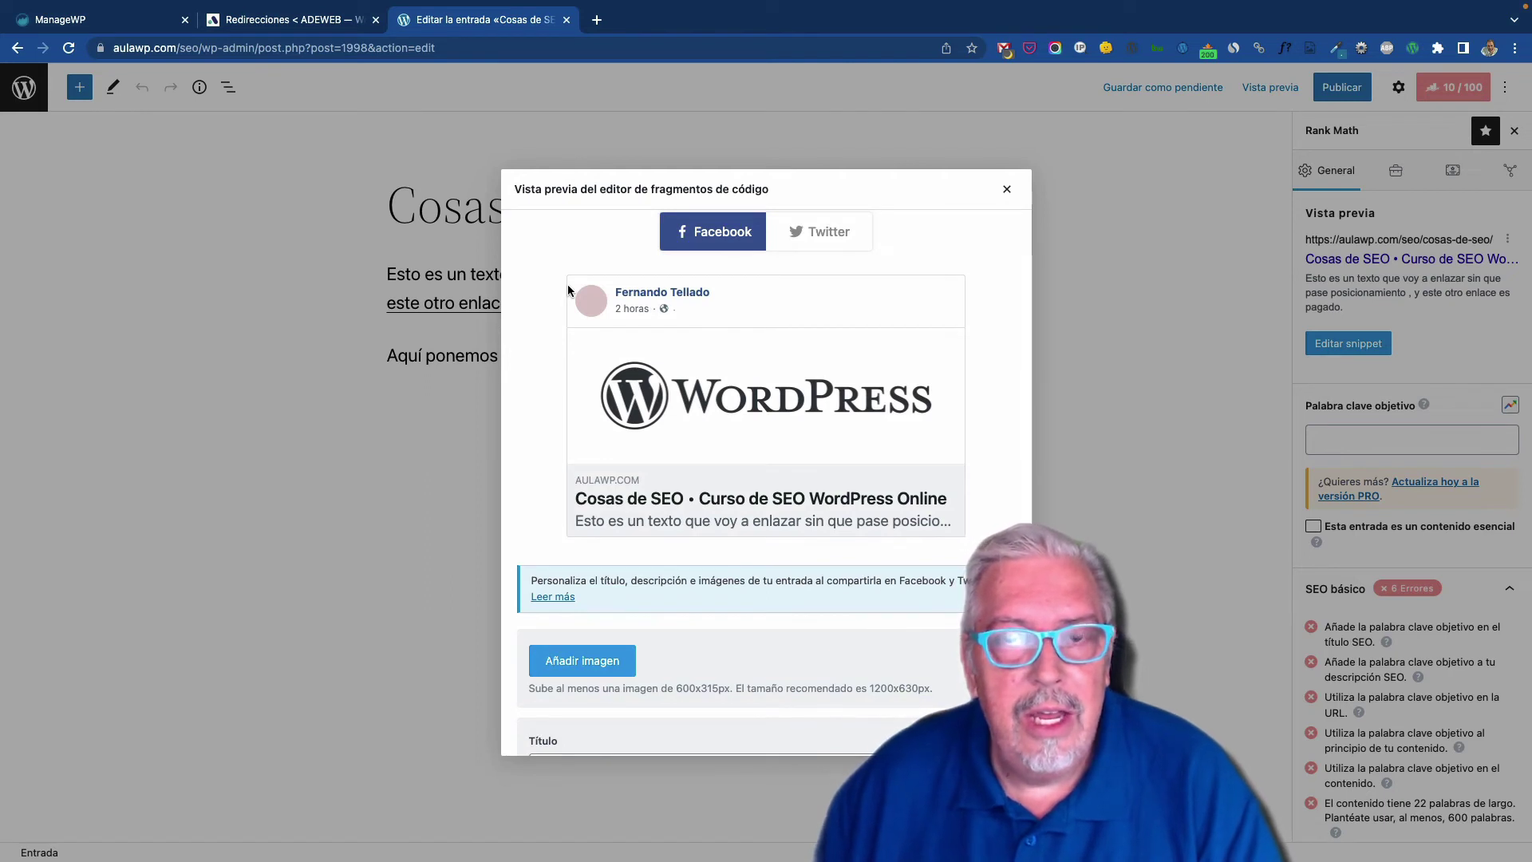
scroll(567, 291, up, 2)
Step: Examine the post's Twitter card preview and card type setting, and close the snippet editor from its General settings
click(814, 283)
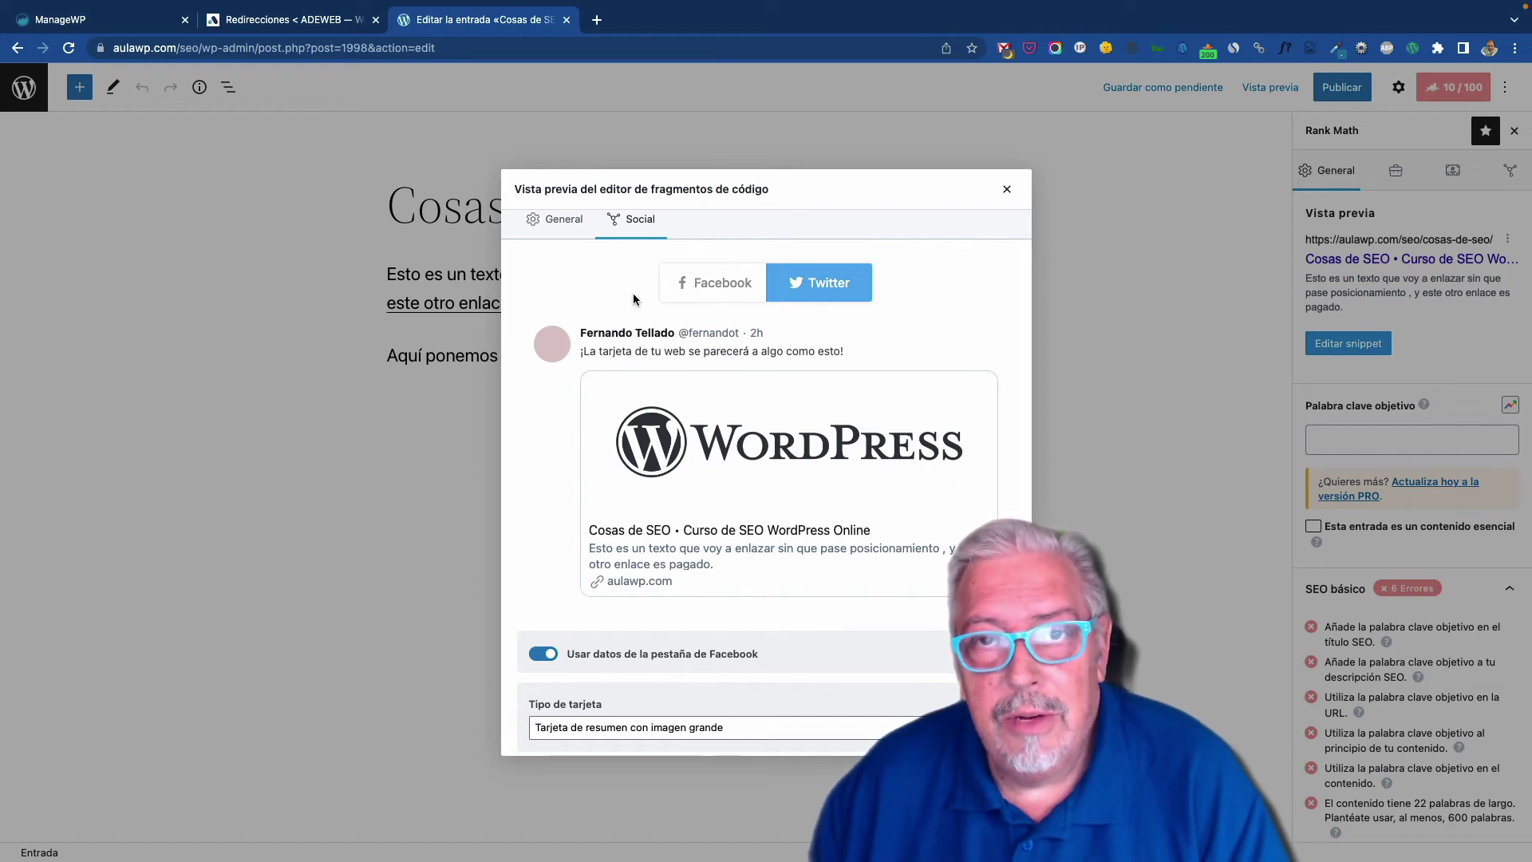
scroll(633, 299, down, 1)
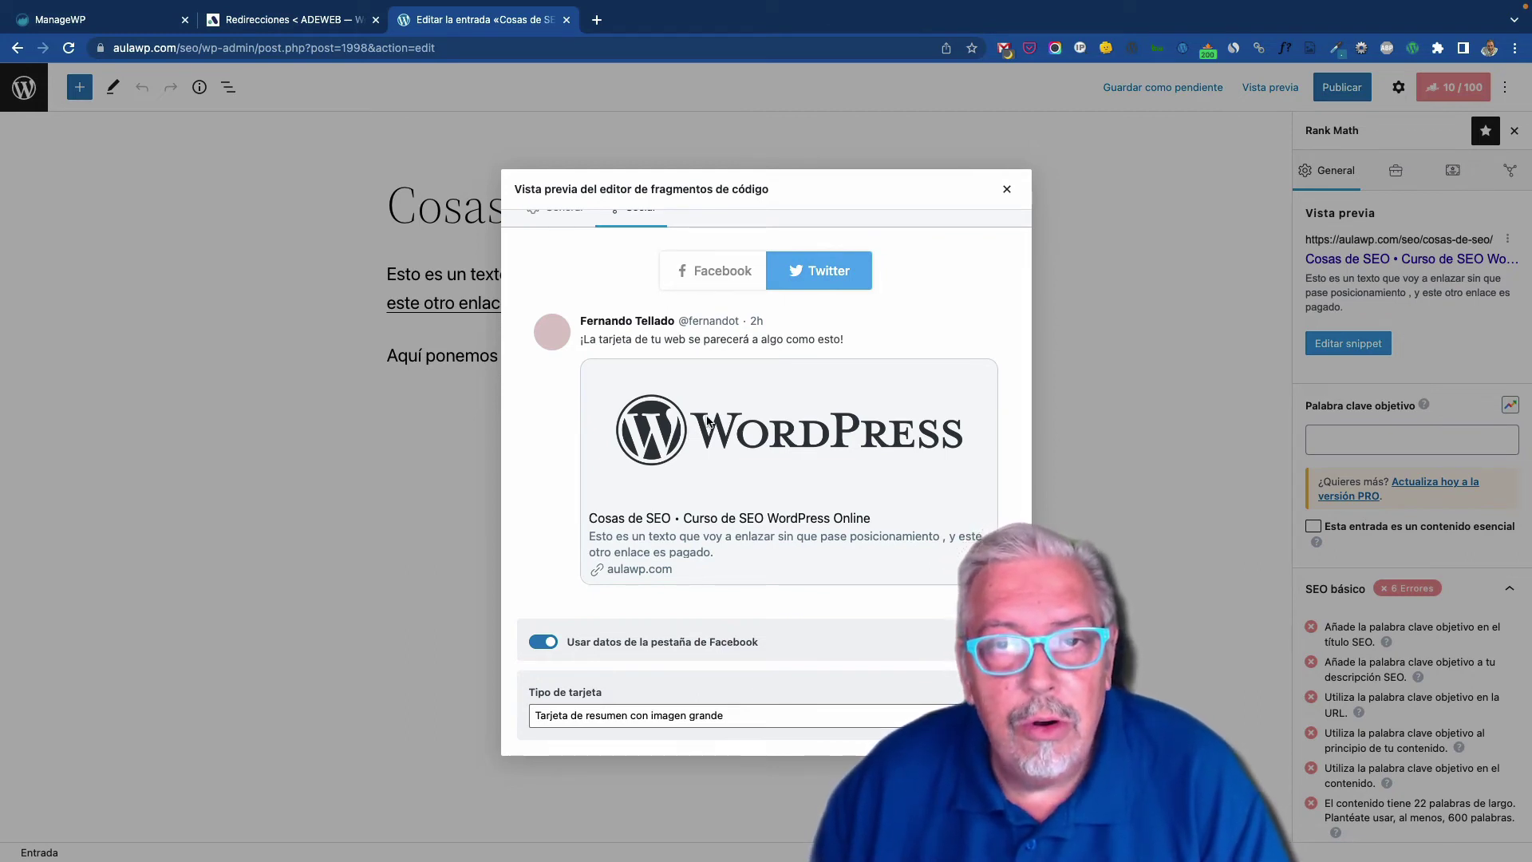
scroll(702, 423, up, 1)
click(577, 232)
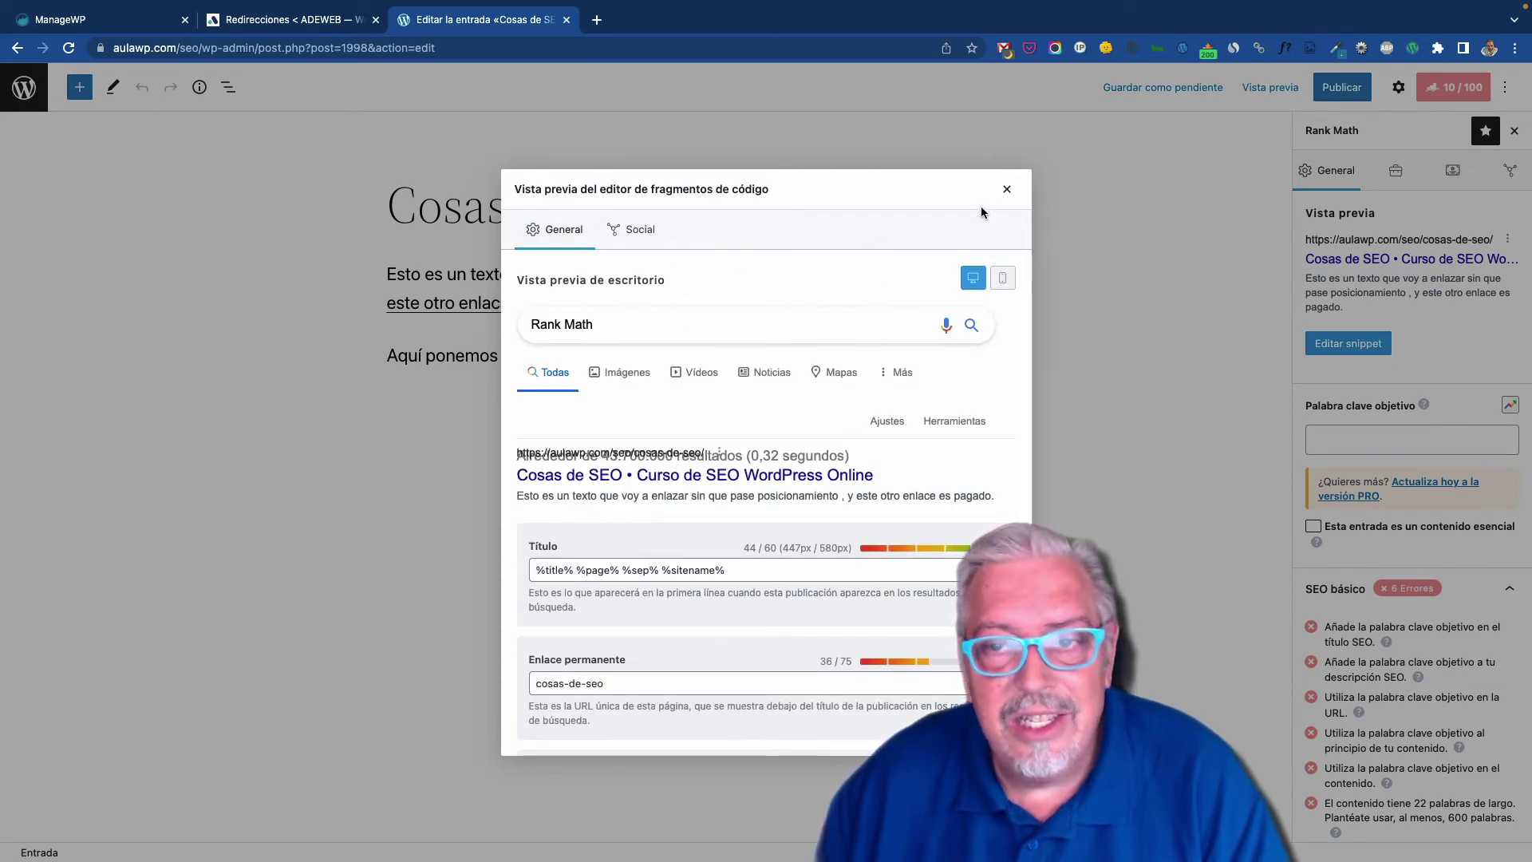
click(1007, 189)
Step: Expand the Adicional checks in the post's Rank Math analysis and review them together with the SEO básico checks
click(1406, 391)
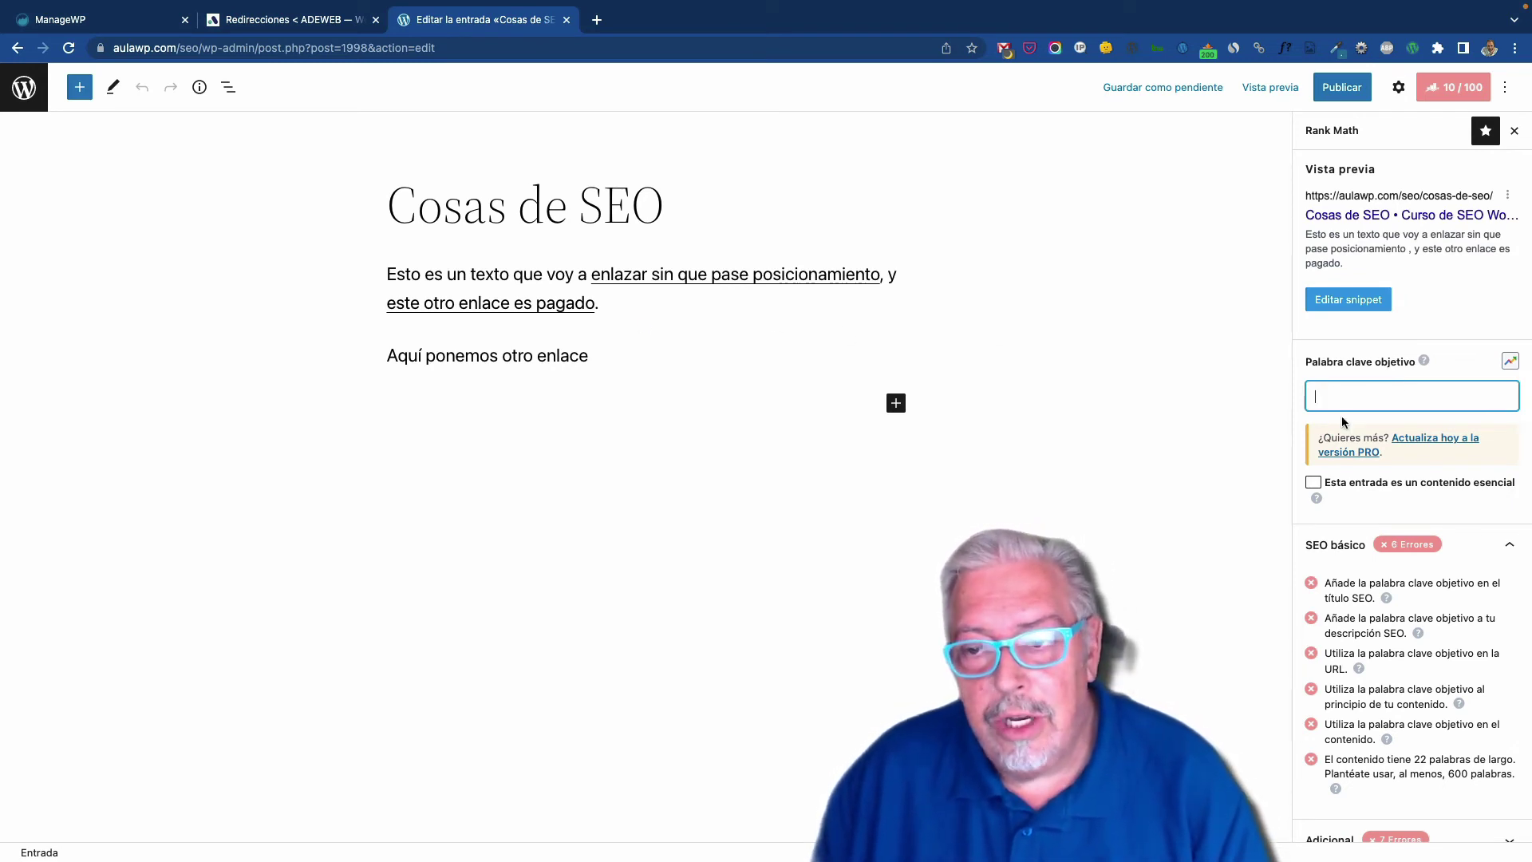
scroll(1385, 597, down, 2)
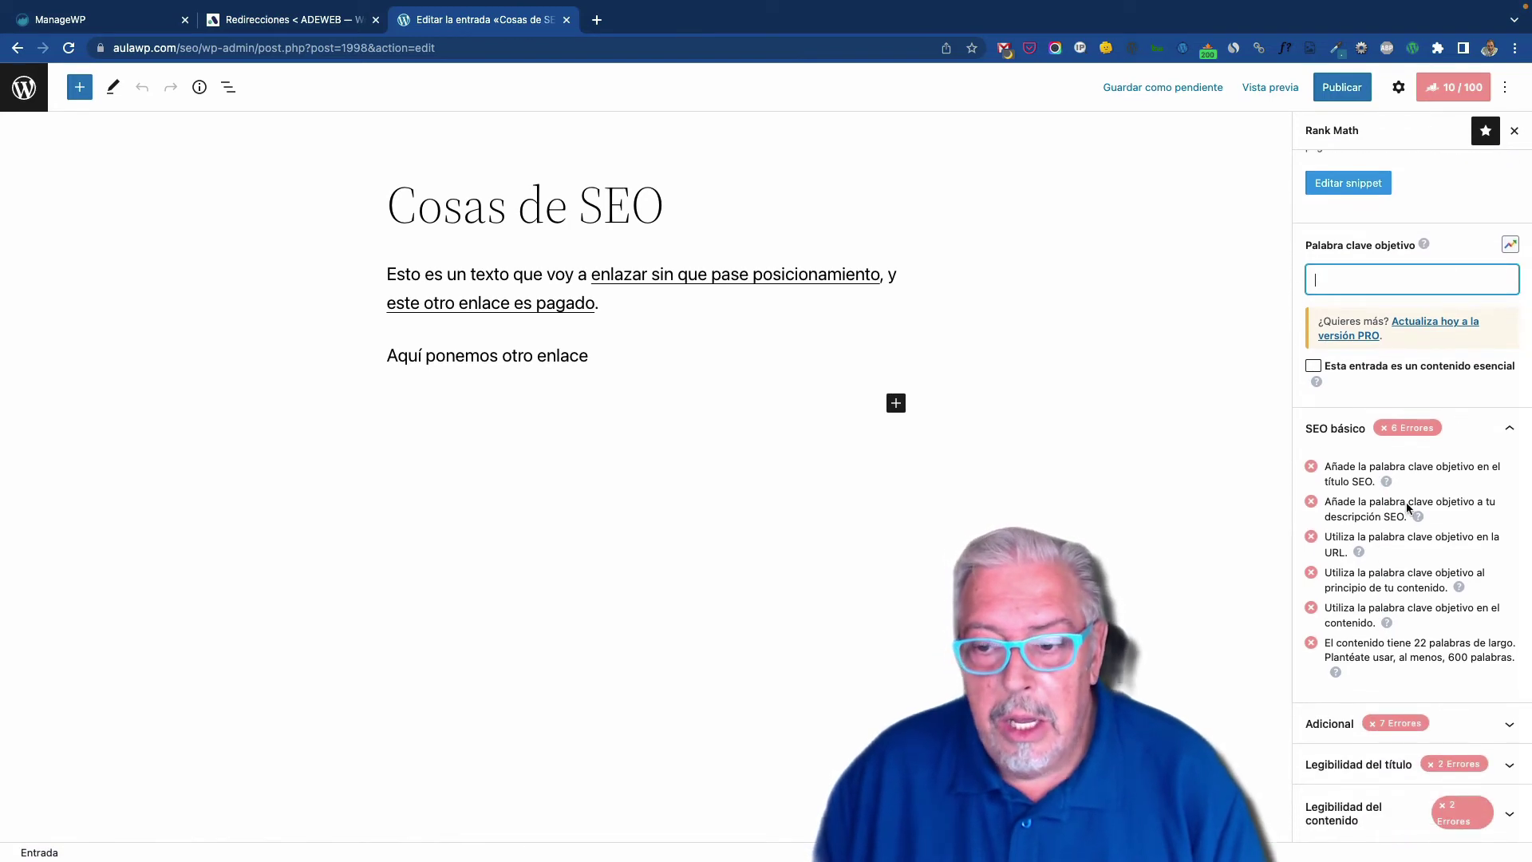
click(1512, 726)
scroll(1513, 726, down, 6)
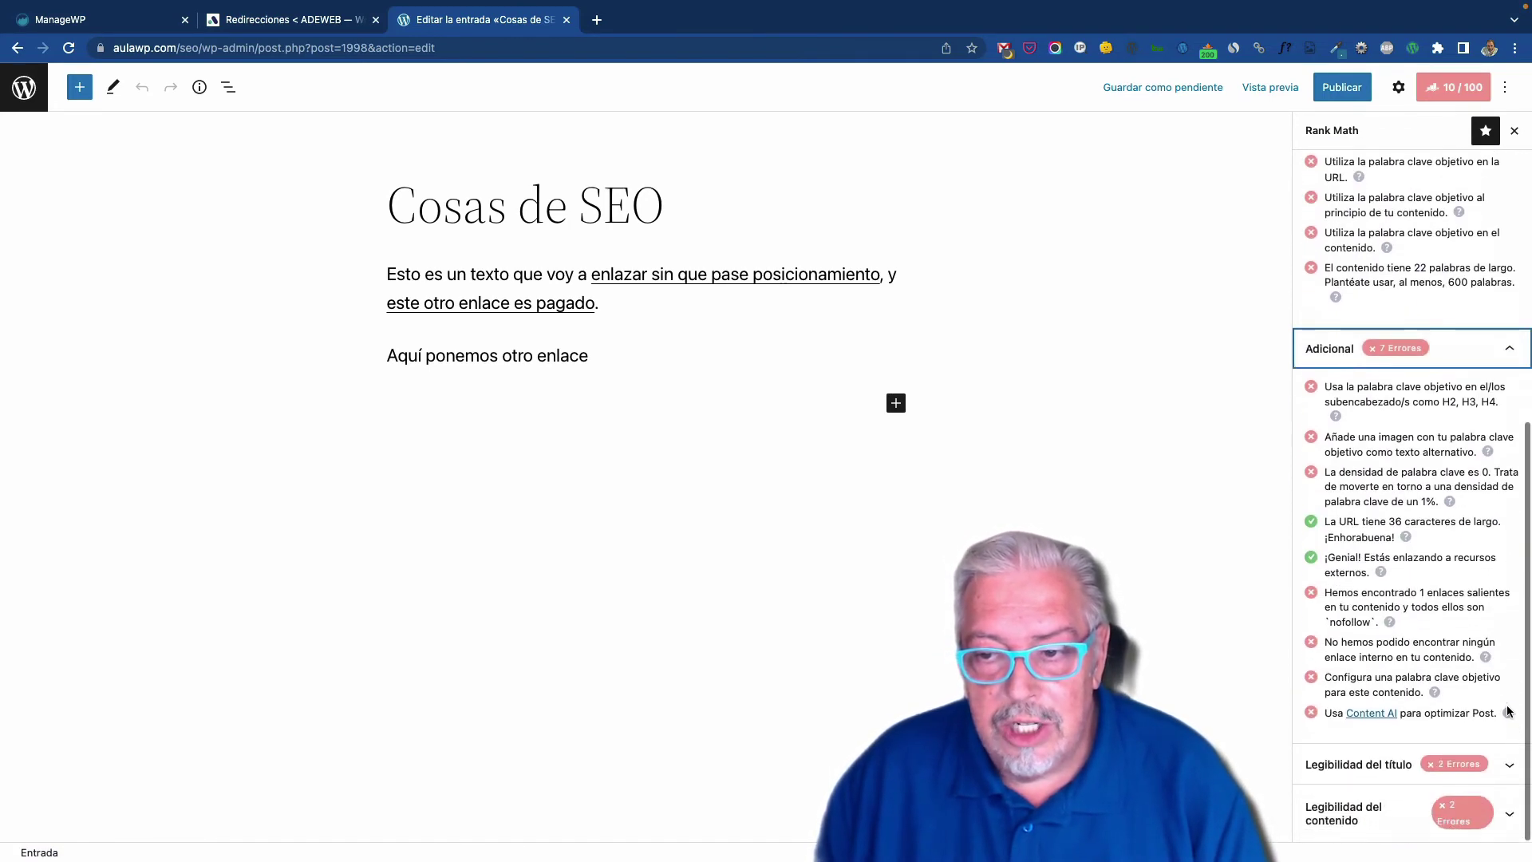
scroll(1426, 535, up, 2)
scroll(1424, 541, up, 7)
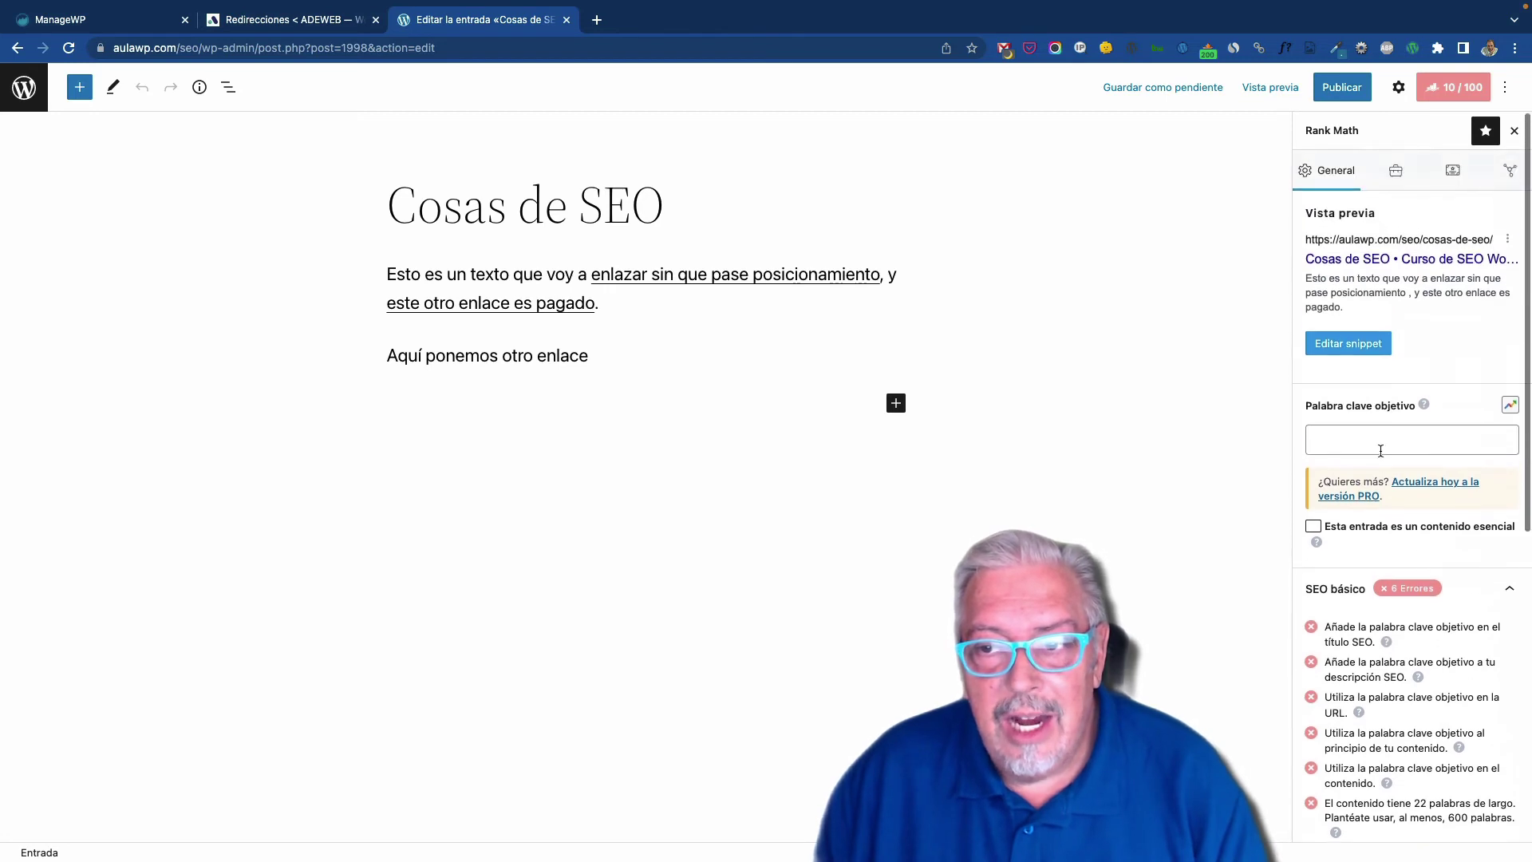
Step: Add "aprender seo" as the post's target keyword (Palabra clave objetivo)
click(1385, 441)
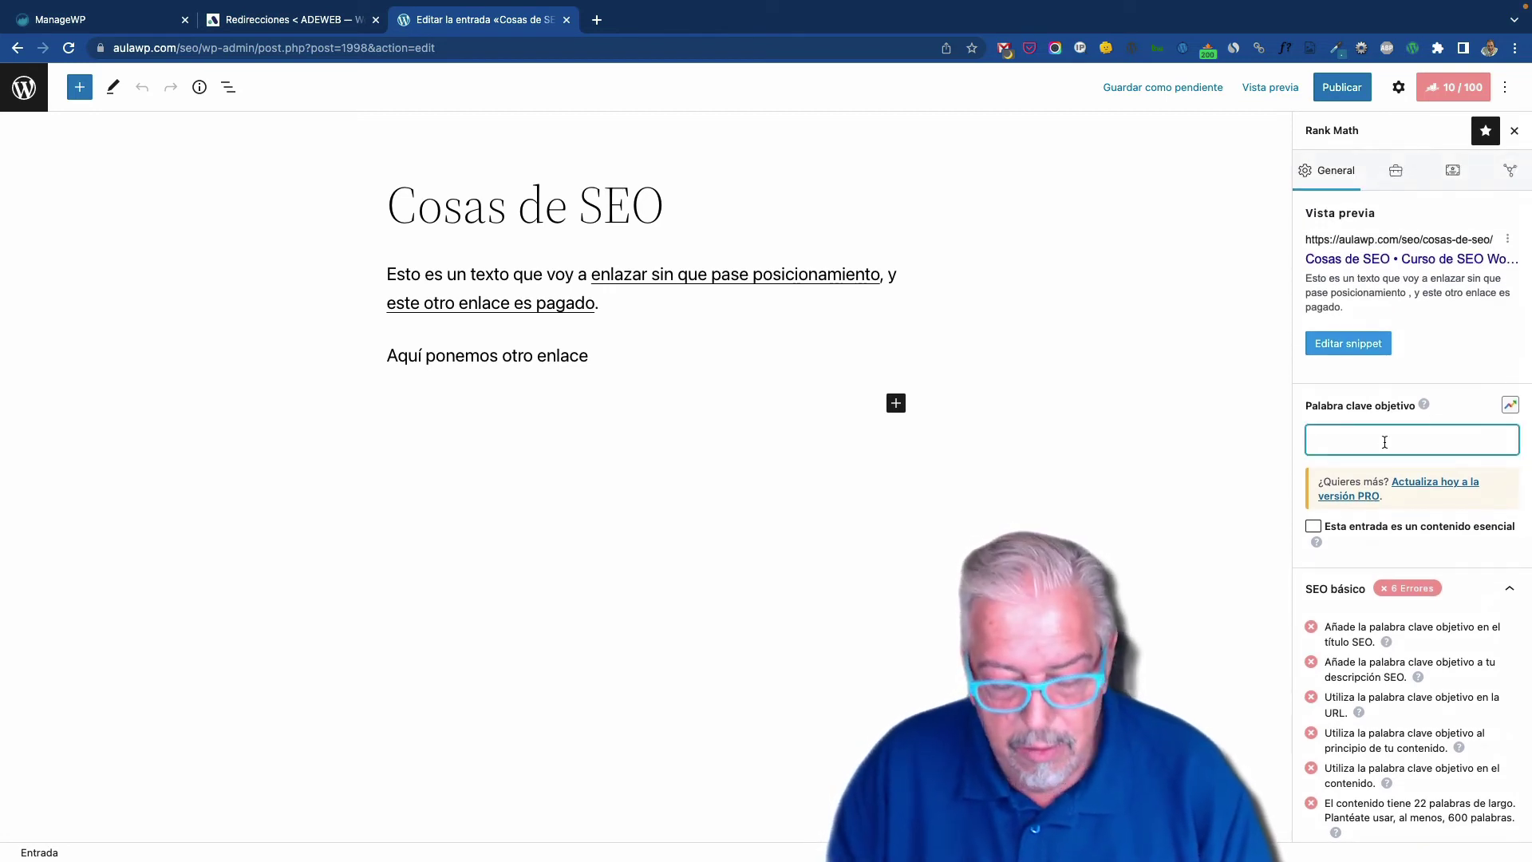
text(aprender seo)
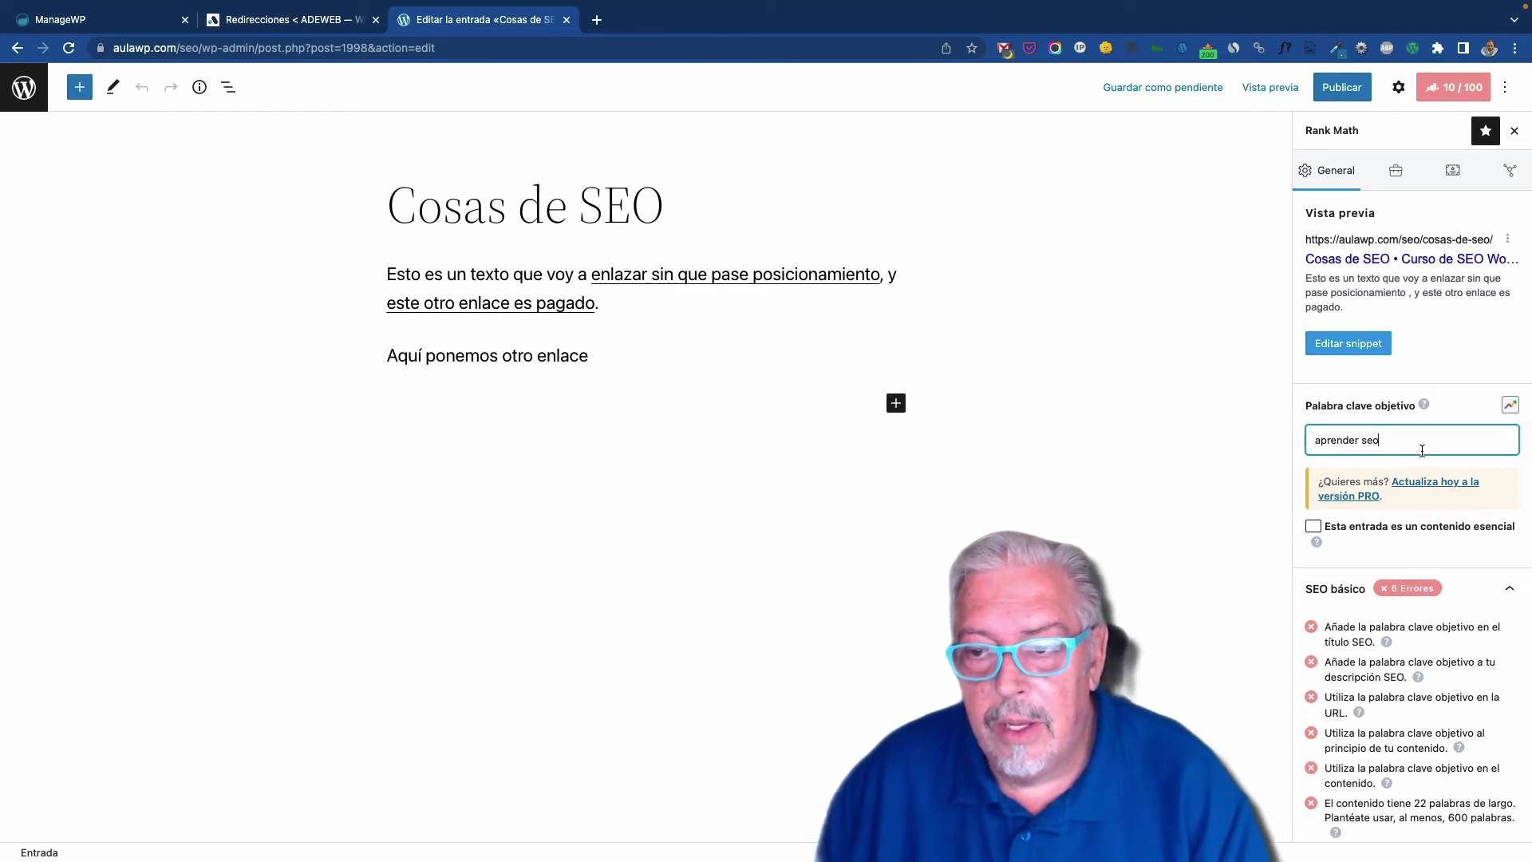
key(Return)
Step: Expand the Legibilidad del título and Legibilidad del contenido checks and review the analysis for the target keyword
scroll(1456, 419, down, 2)
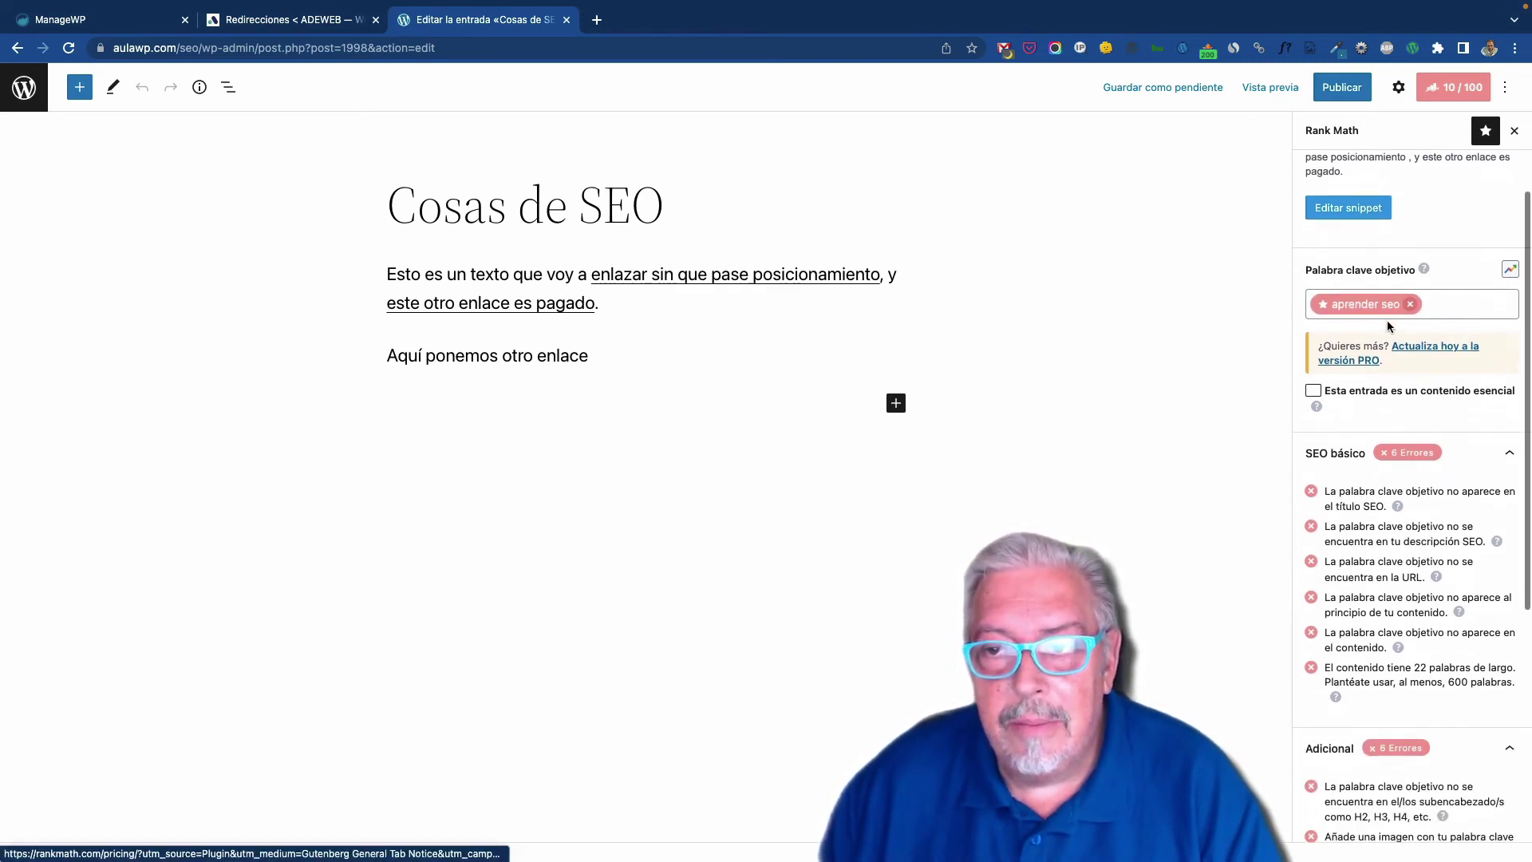
scroll(1447, 441, down, 4)
scroll(1447, 440, down, 3)
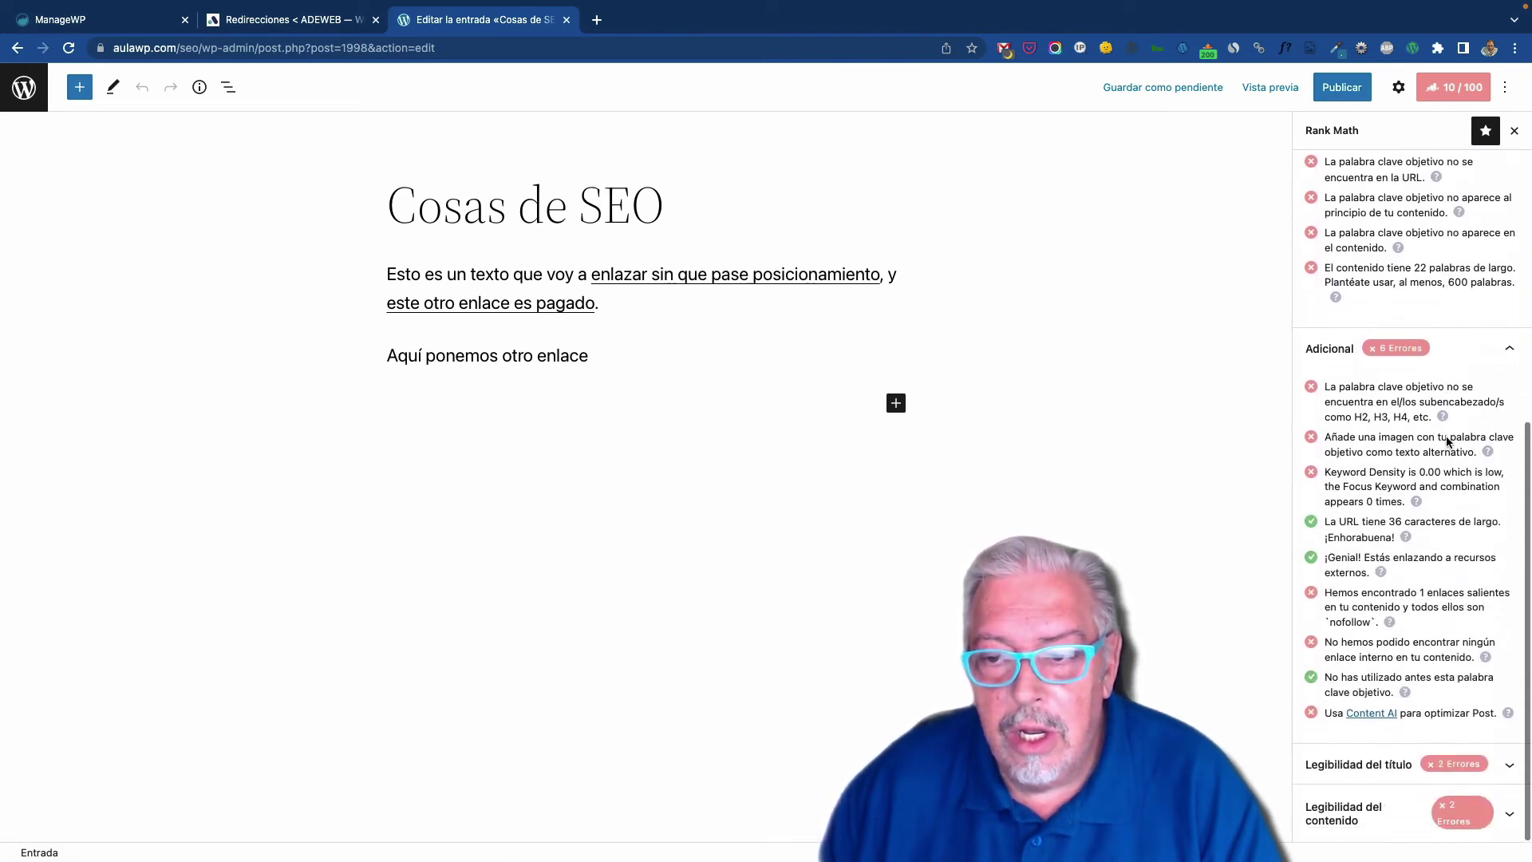
click(1511, 815)
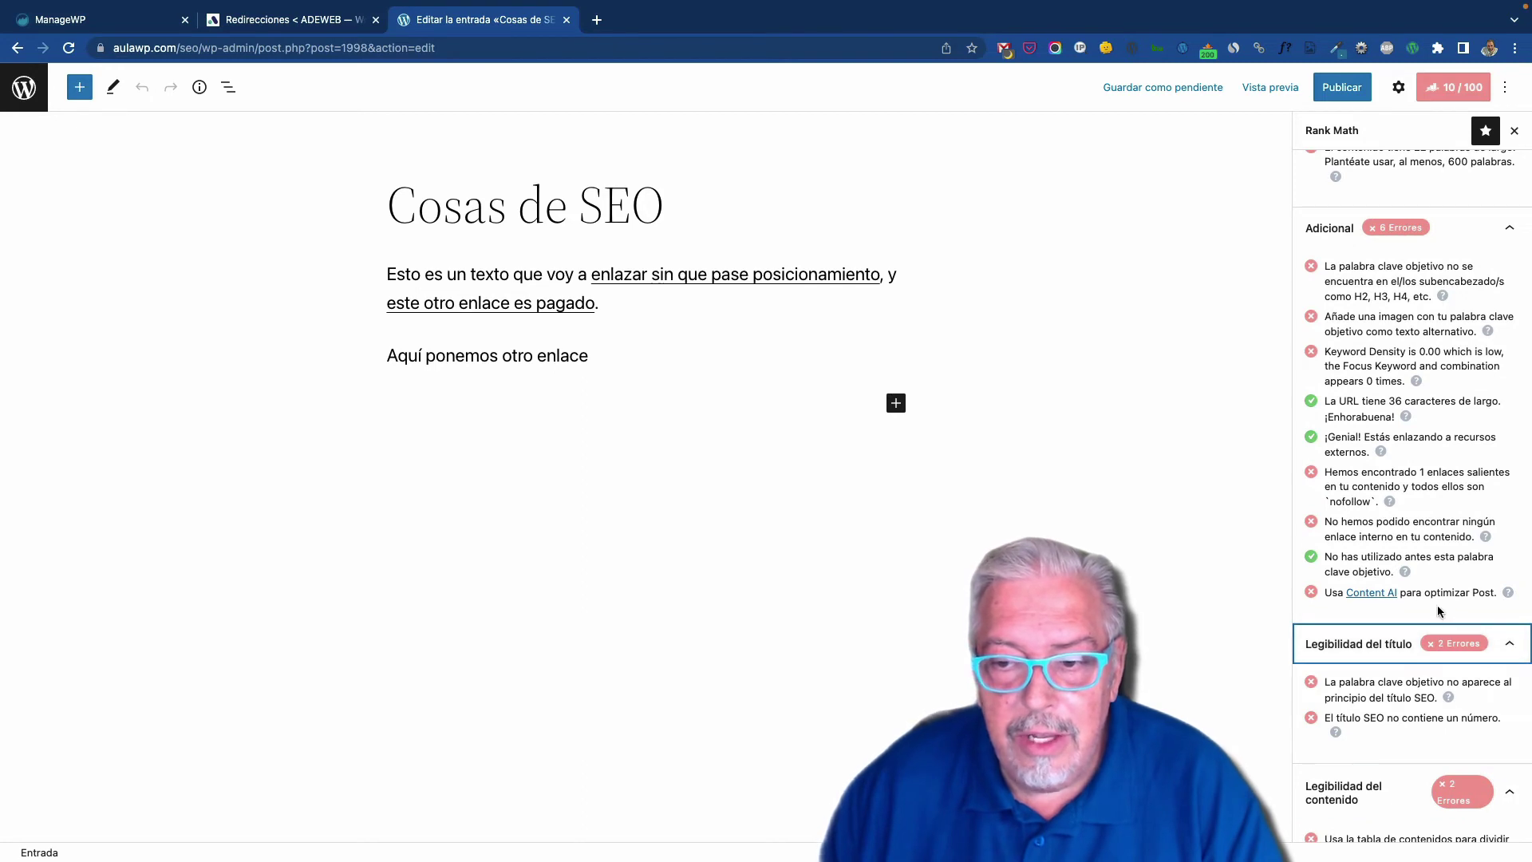
scroll(1389, 494, up, 5)
scroll(1389, 494, up, 2)
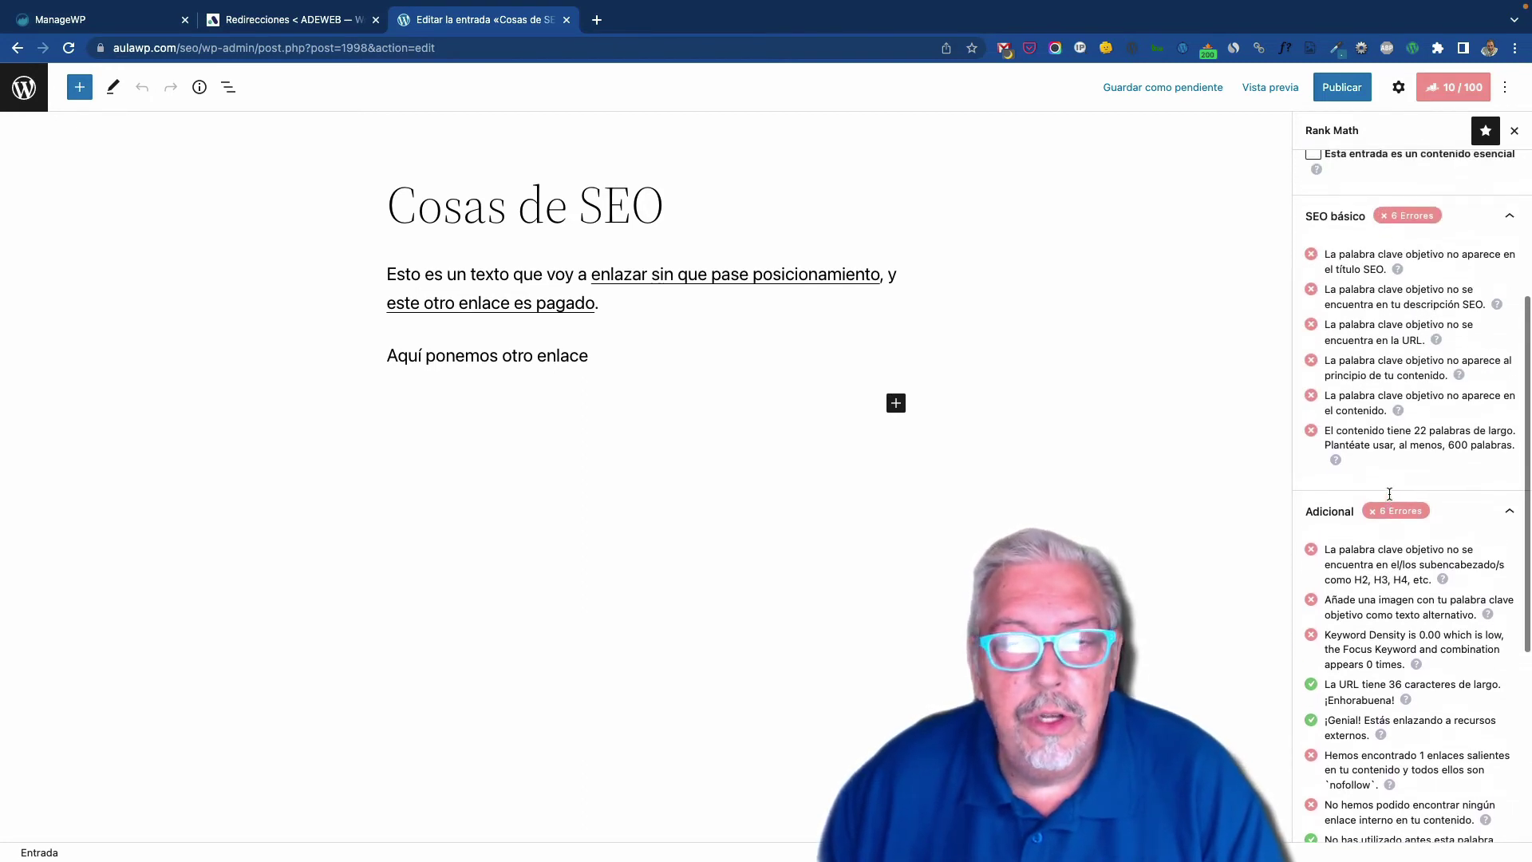
scroll(1389, 491, up, 5)
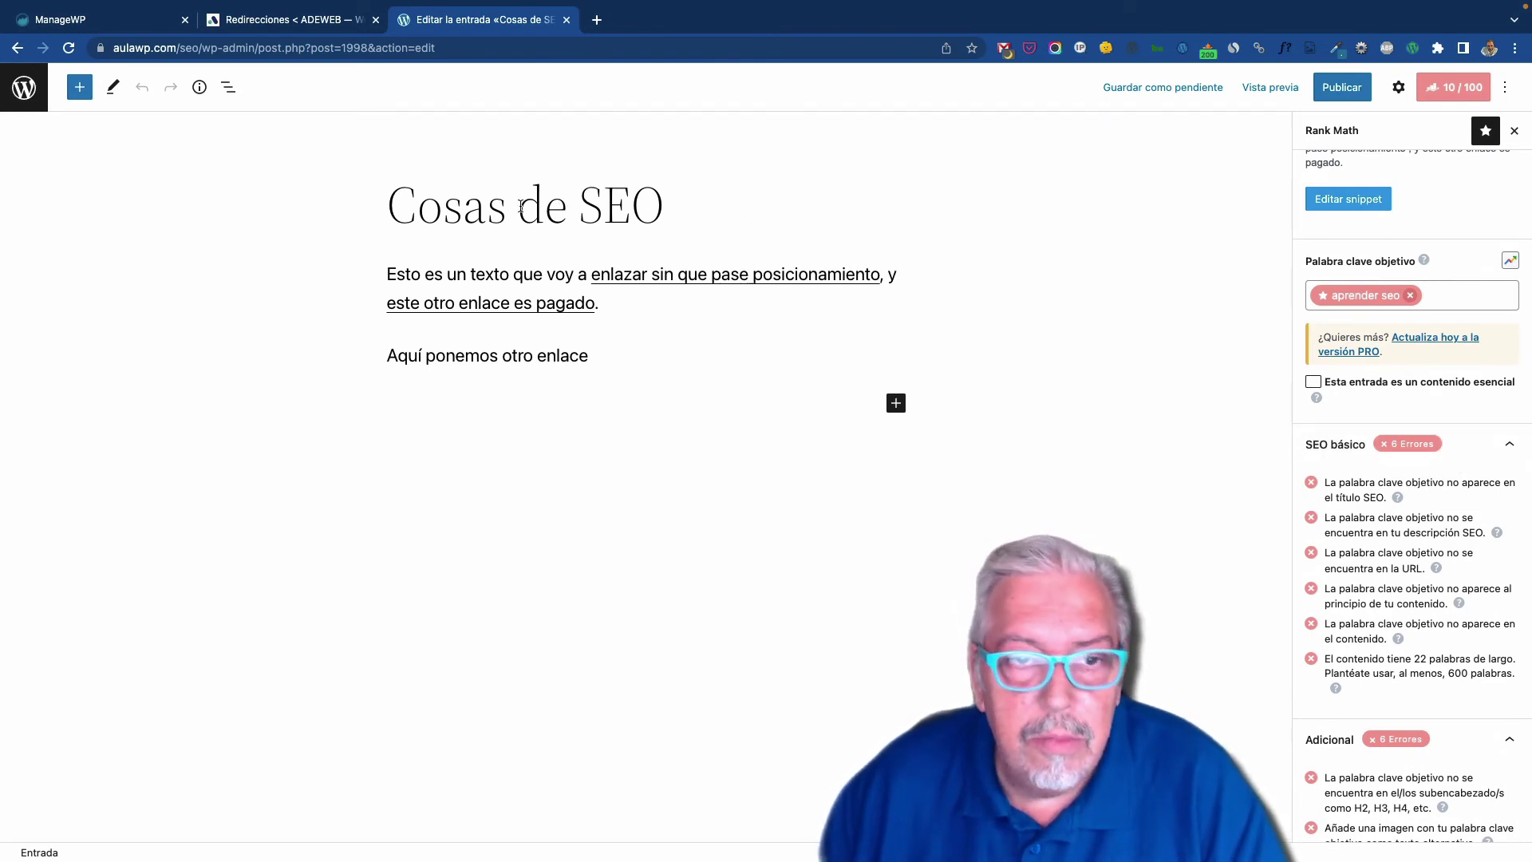
Step: Change the post's title to "Aprender cosas de SEO" and return to the Palabra clave objetivo field
click(391, 203)
text(Aprender)
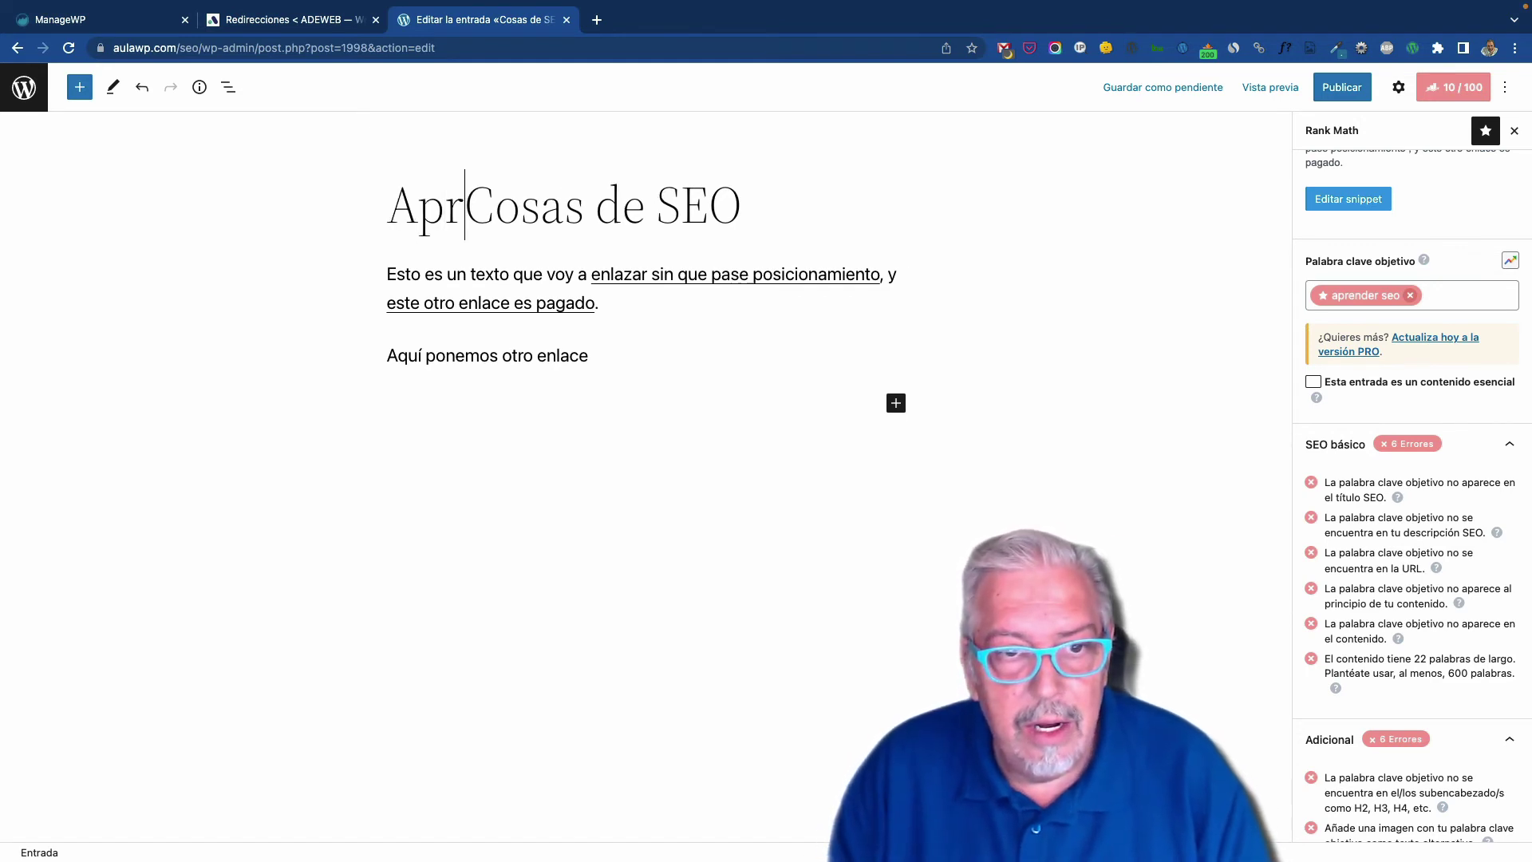
key(shift+Right)
text(c)
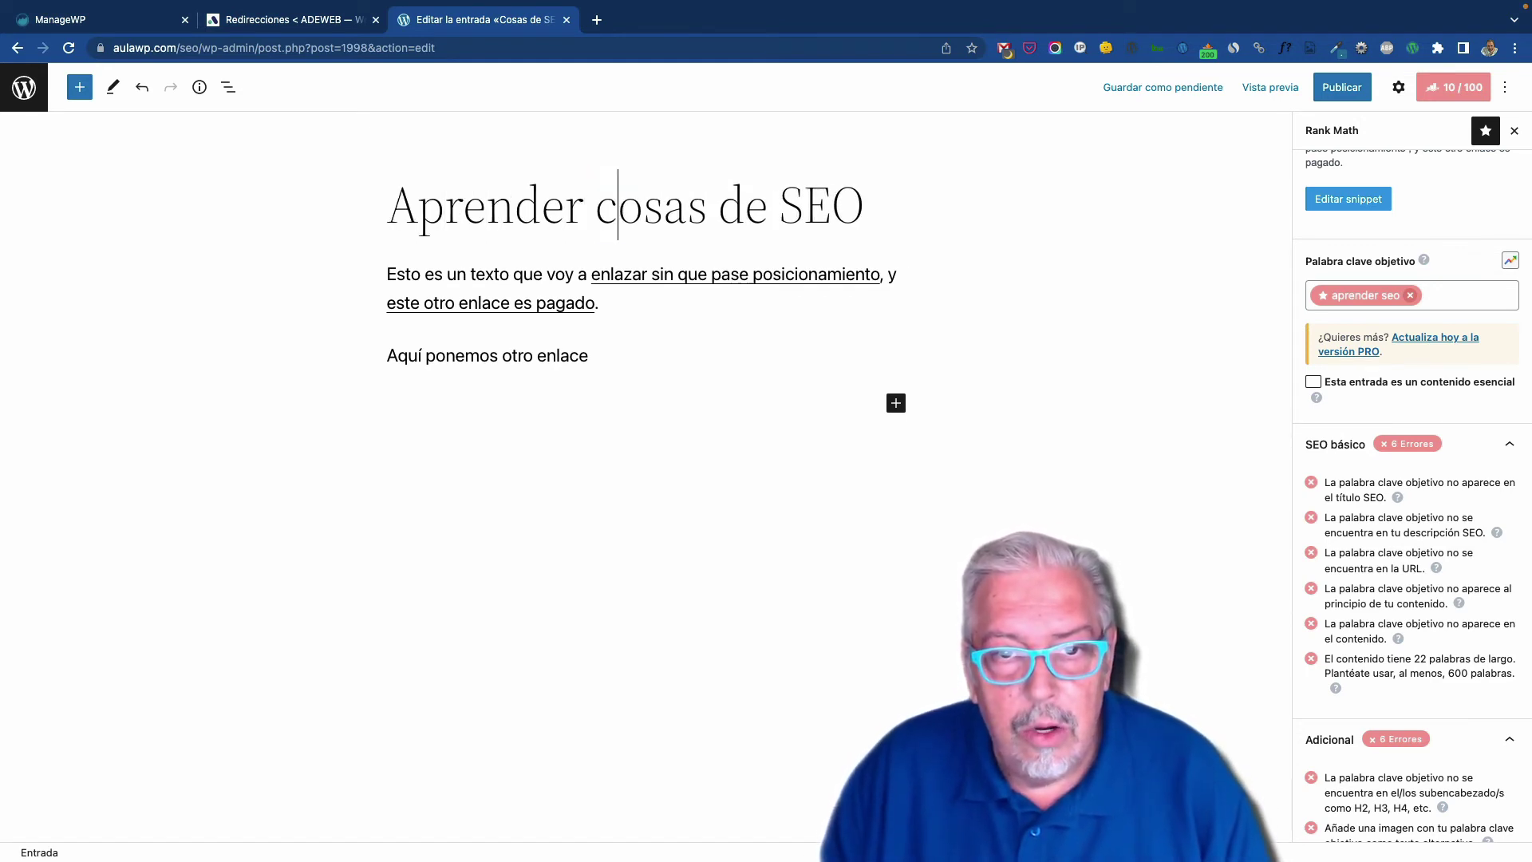
click(664, 292)
click(1466, 304)
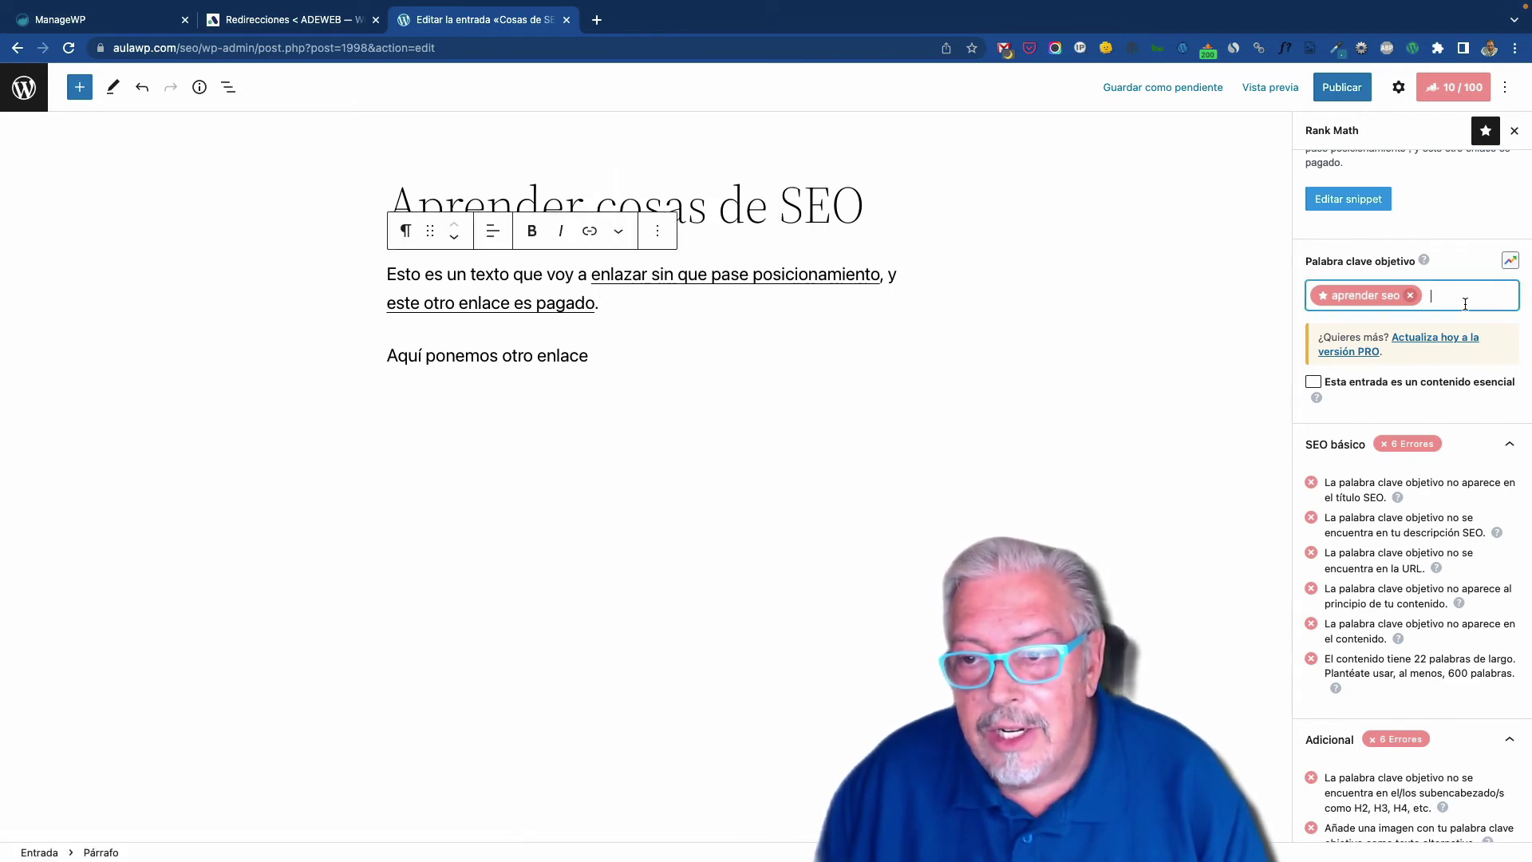